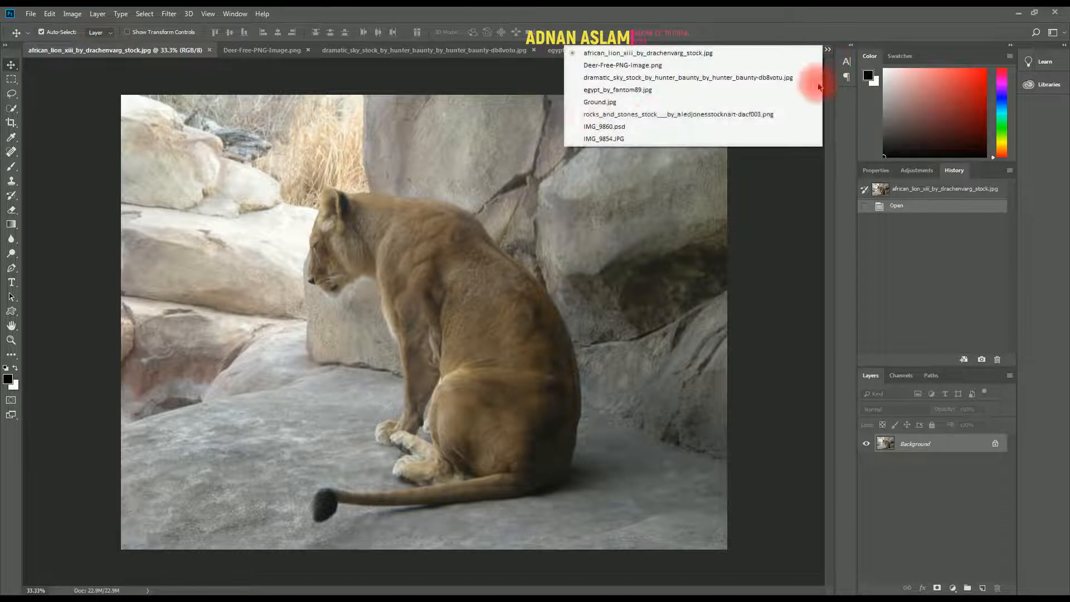
Bring the Ground.jpg photo into the IMG_9854.JPG document as a new layer.
{"action": "left_click", "coordinate": [637, 133]}
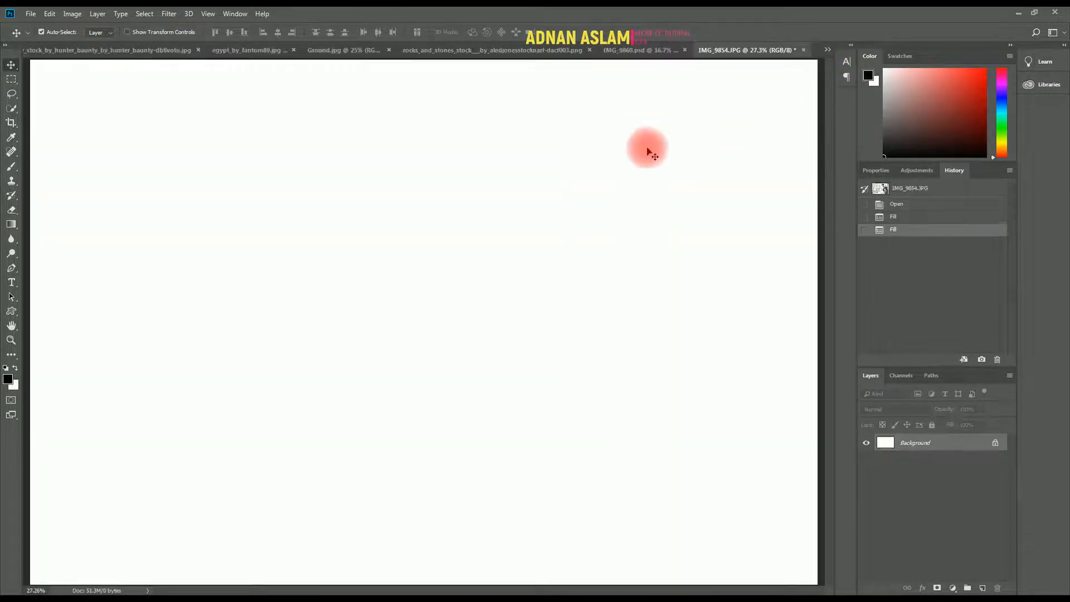
{"action": "left_click", "coordinate": [260, 51]}
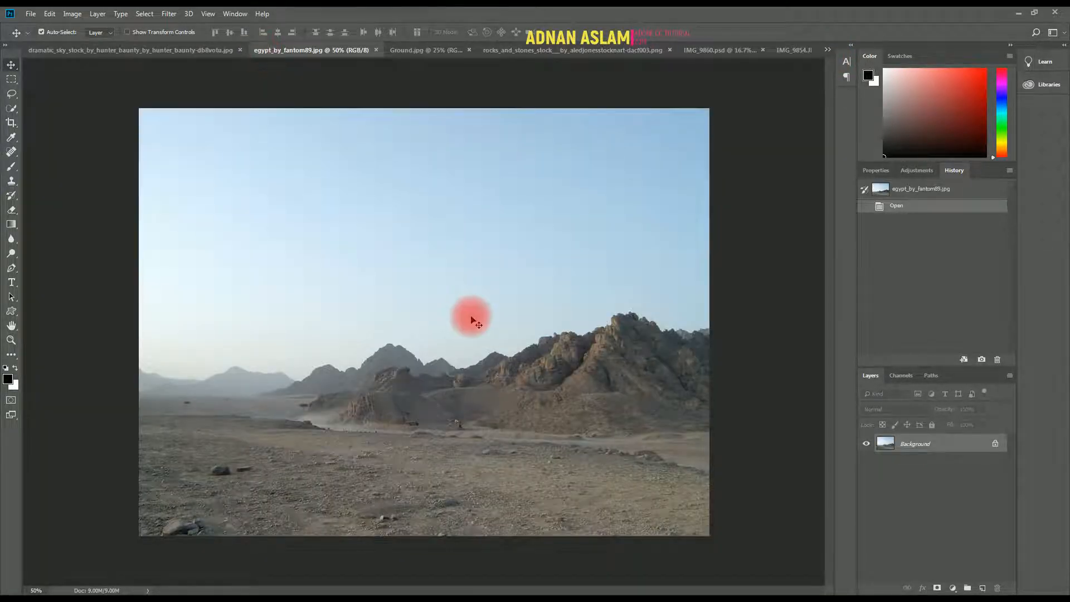
{"action": "left_click", "coordinate": [409, 50]}
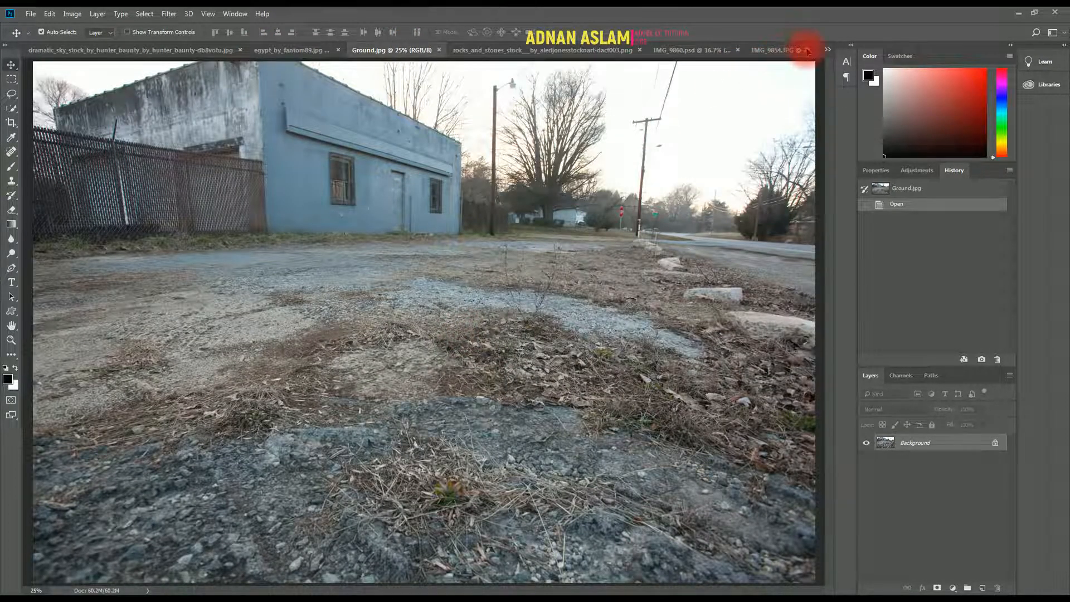
{"action": "left_click_drag", "start_coordinate": [807, 52], "coordinate": [650, 229]}
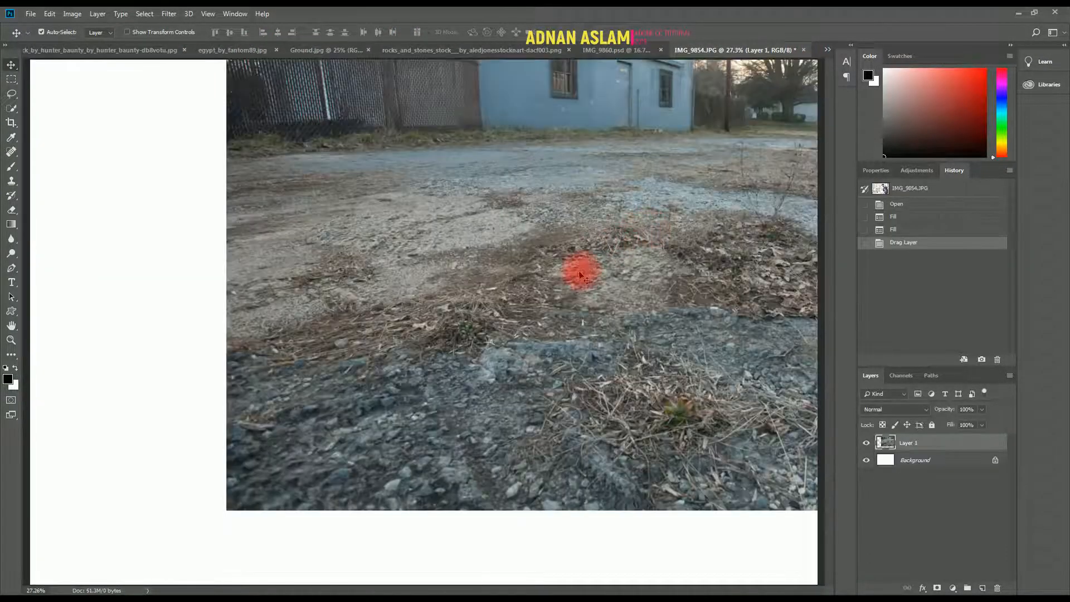
Free-transform the ground layer to about 90% height and position it against the canvas's lower edge, spanning the full width.
{"action": "scroll", "coordinate": [580, 274], "scroll_direction": "down", "scroll_amount": 3}
{"action": "key", "text": "ctrl+t"}
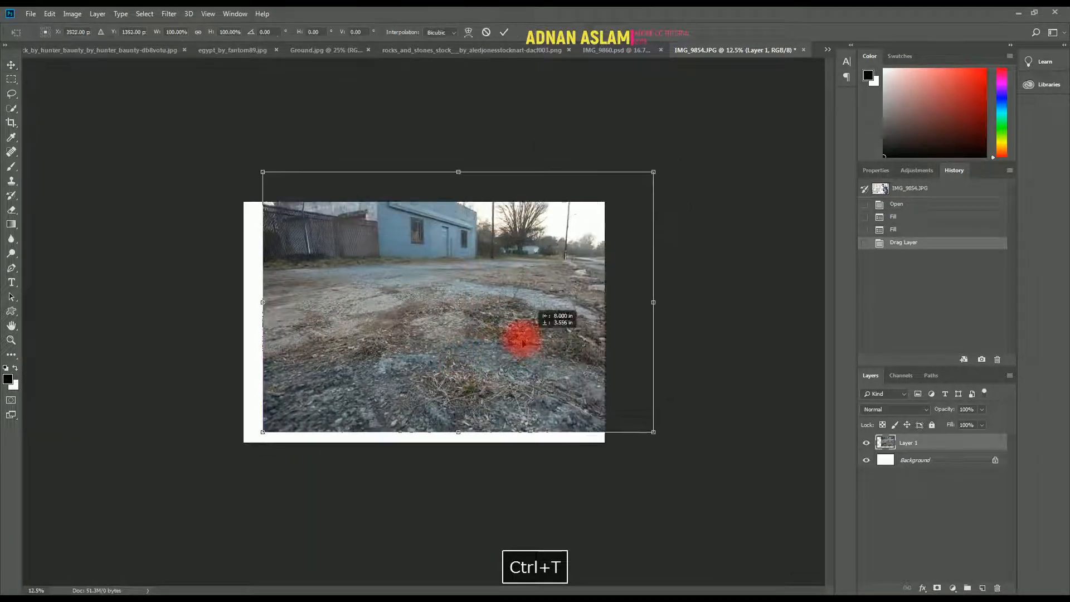
{"action": "left_click_drag", "start_coordinate": [522, 343], "coordinate": [504, 353]}
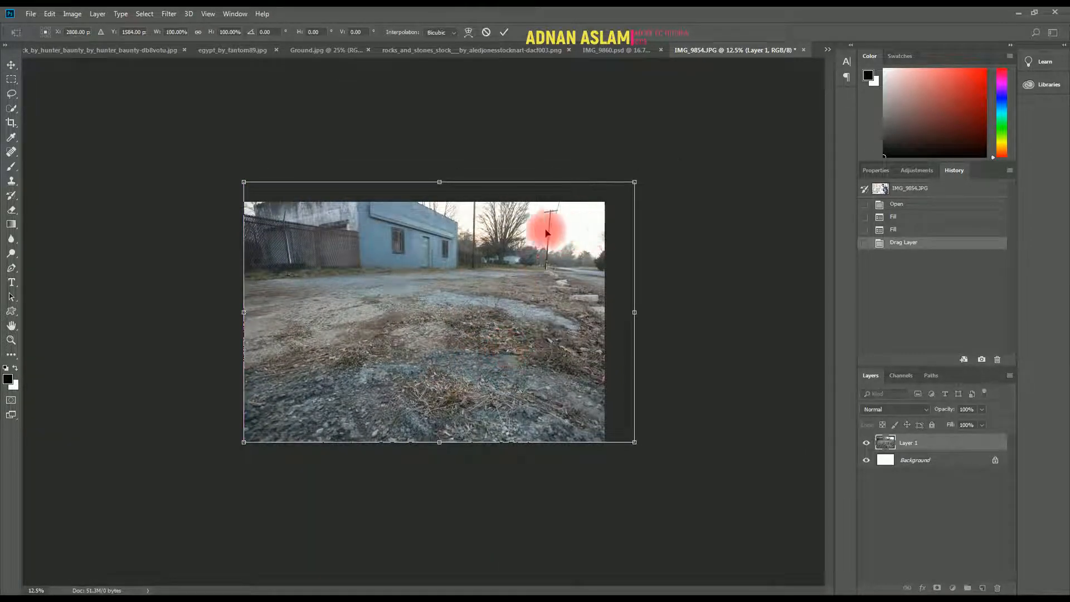
{"action": "left_click_drag", "start_coordinate": [441, 182], "coordinate": [421, 207]}
{"action": "left_click_drag", "start_coordinate": [624, 318], "coordinate": [577, 316]}
{"action": "key", "text": "Return"}
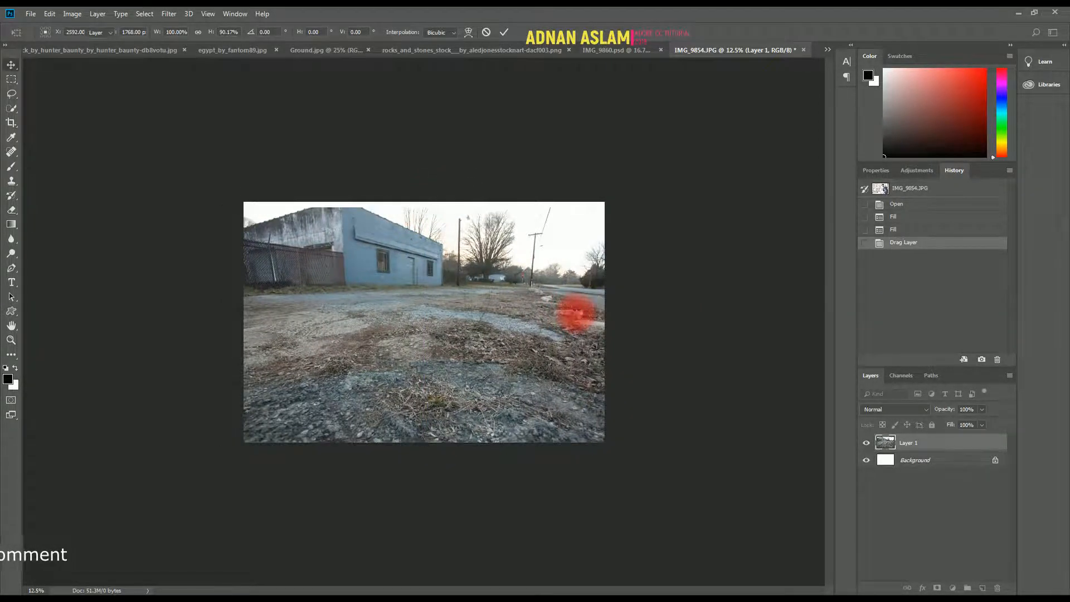
{"action": "key", "text": "ctrl+0"}
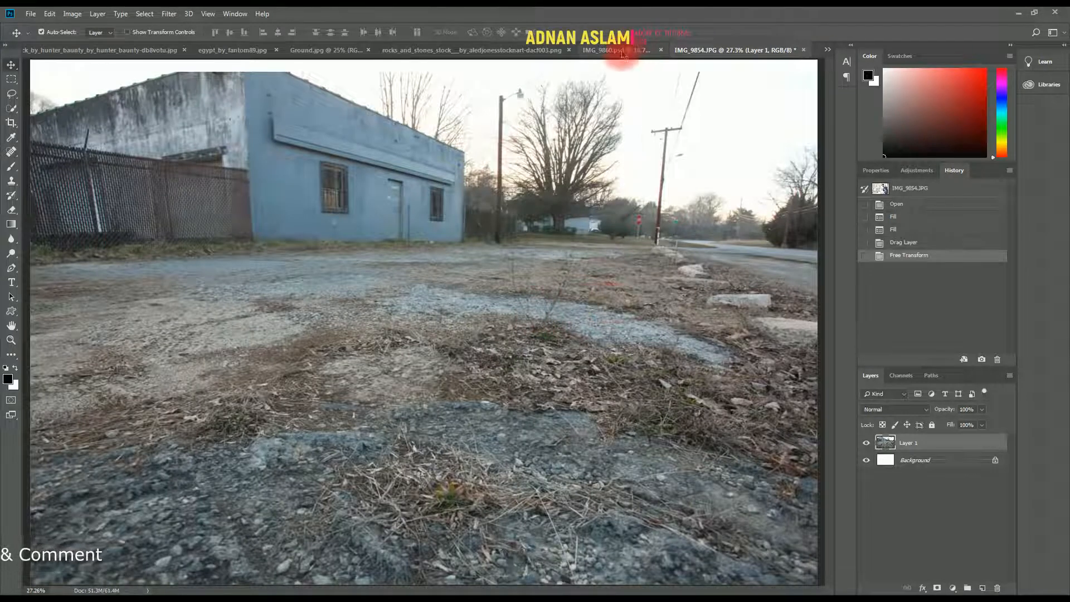
Look through the open stock images: the rocks, the Egypt landscape, the dramatic sky and the seated man's cutout.
{"action": "left_click", "coordinate": [545, 51]}
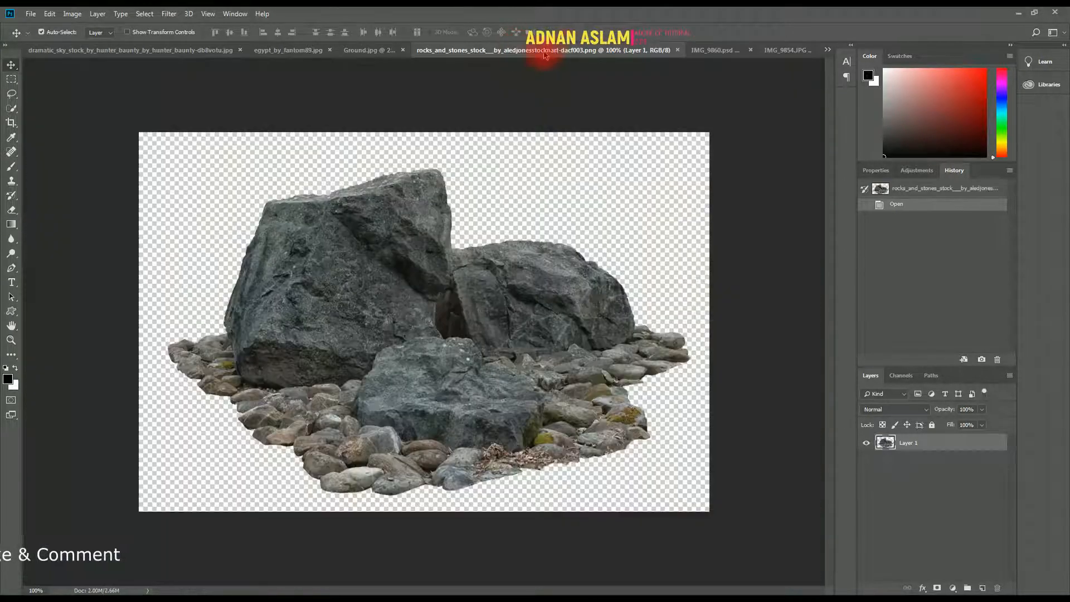
{"action": "left_click", "coordinate": [307, 52]}
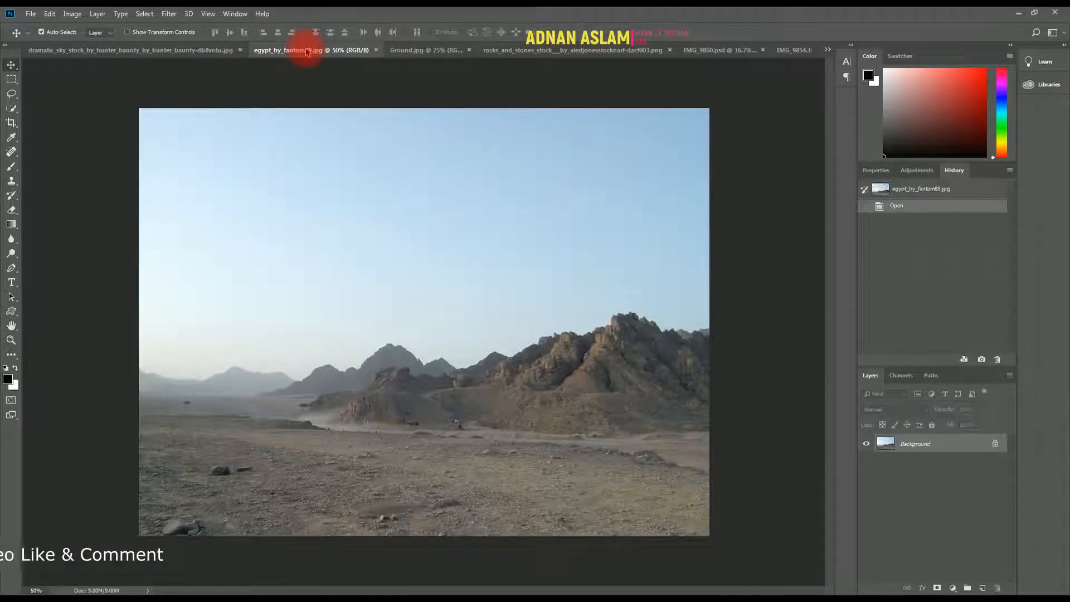
{"action": "left_click", "coordinate": [217, 50]}
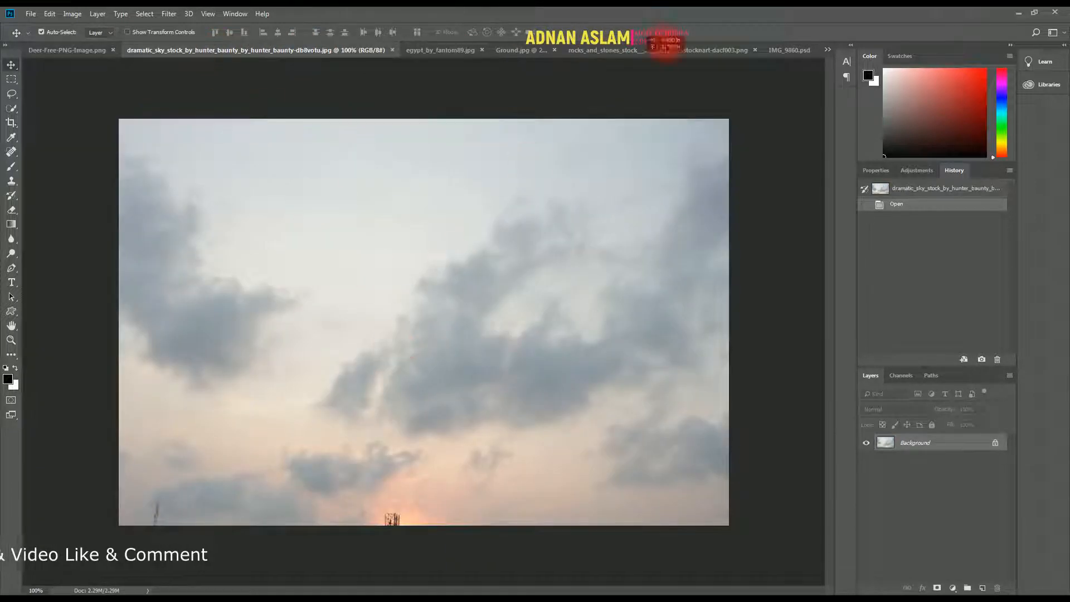
{"action": "left_click", "coordinate": [781, 52]}
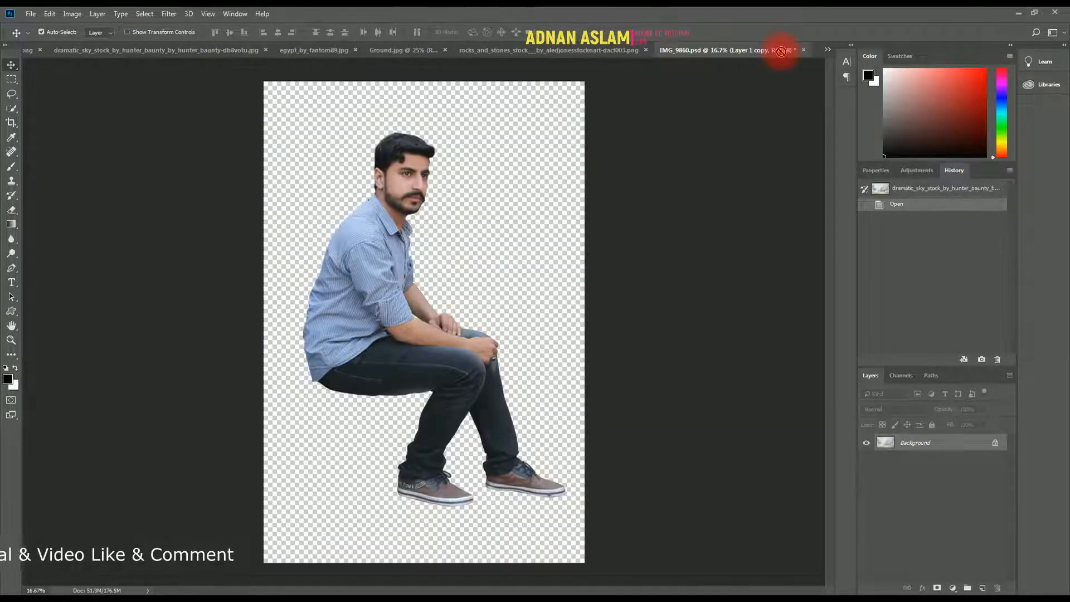
{"action": "left_click_drag", "start_coordinate": [282, 46], "coordinate": [188, 50]}
{"action": "left_click", "coordinate": [829, 50]}
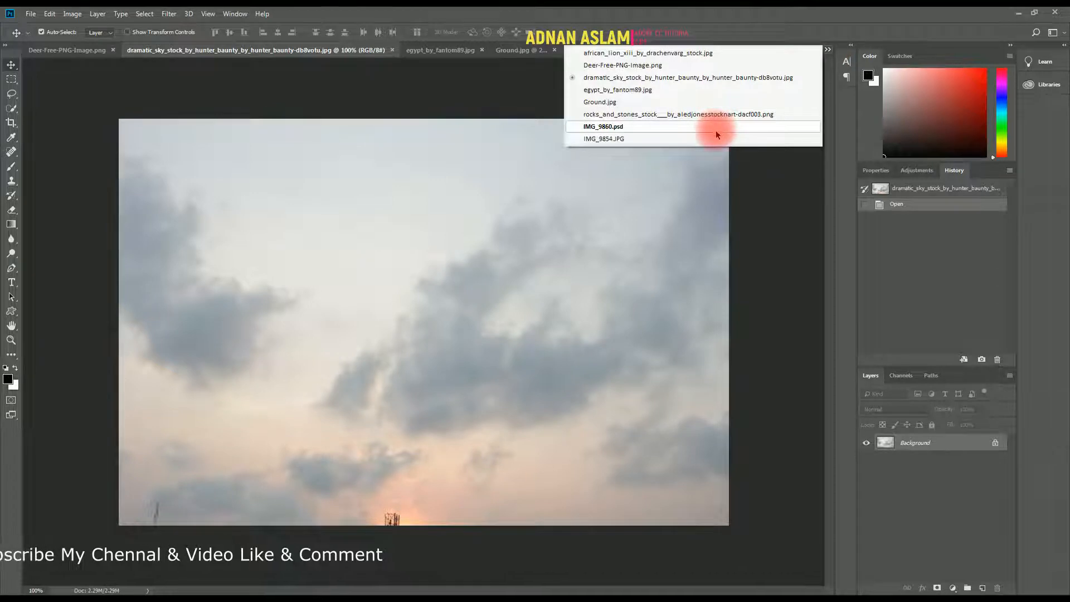
{"action": "left_click", "coordinate": [699, 139]}
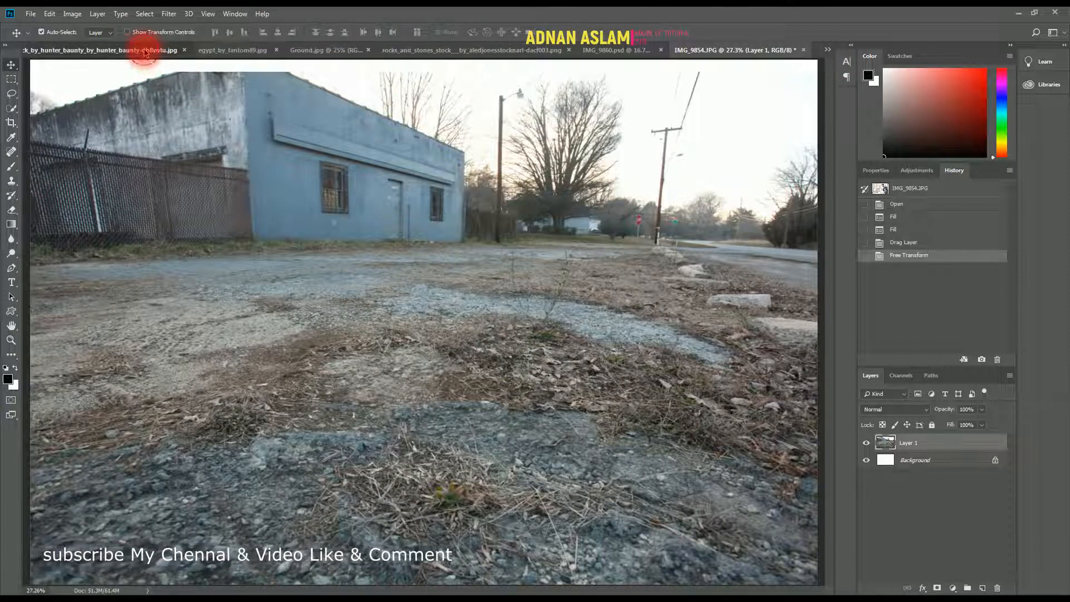
{"action": "left_click", "coordinate": [150, 54]}
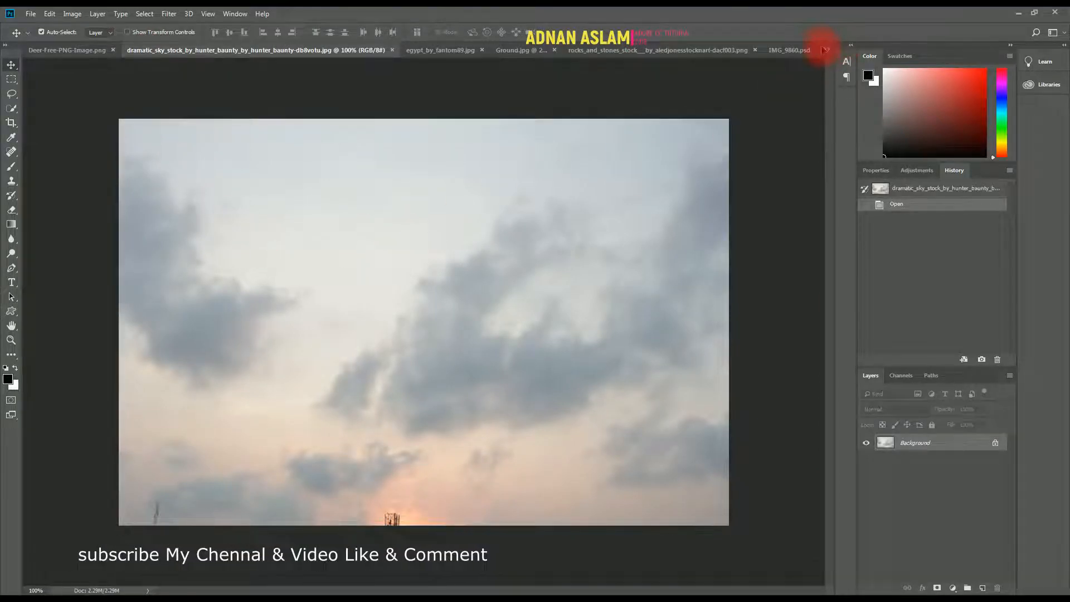
{"action": "left_click", "coordinate": [790, 54]}
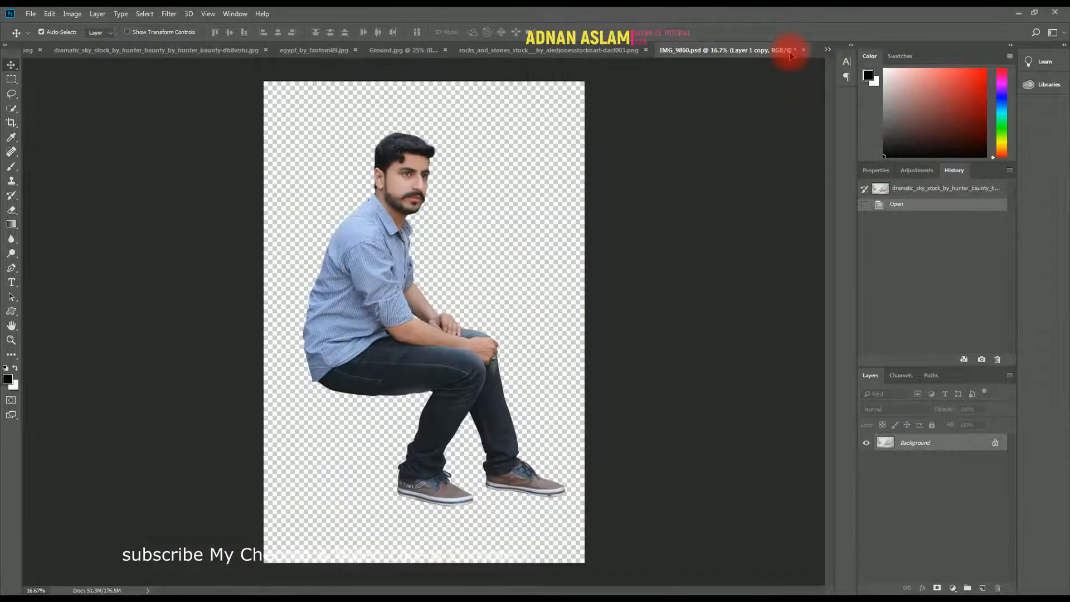
{"action": "left_click", "coordinate": [826, 52]}
{"action": "left_click", "coordinate": [652, 134]}
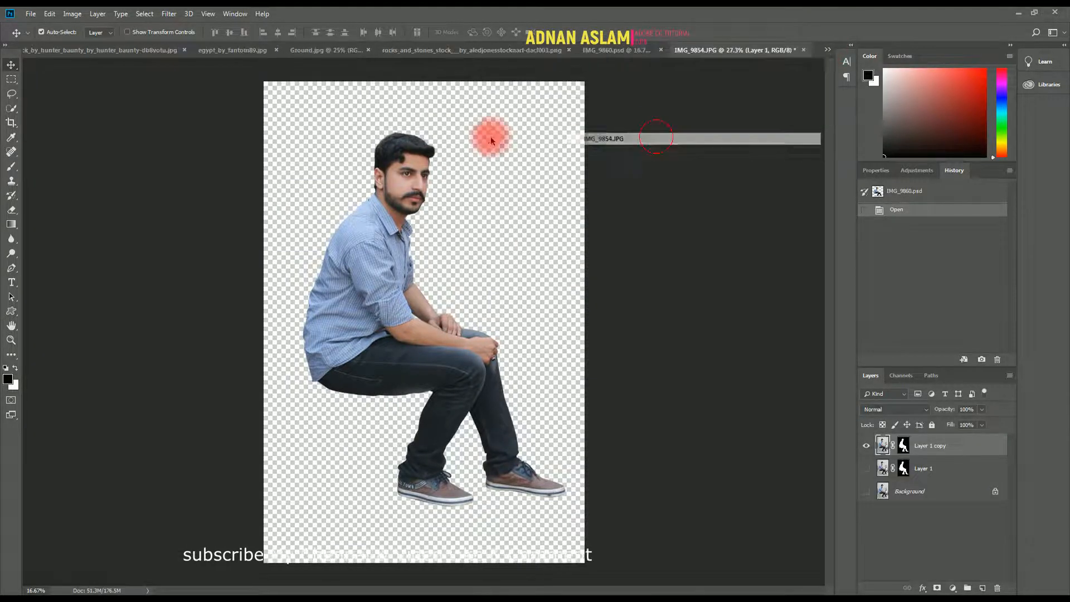
Select the entire dramatic sky image, copy it and paste it into IMG_9854.JPG as a new layer.
{"action": "left_click", "coordinate": [135, 54]}
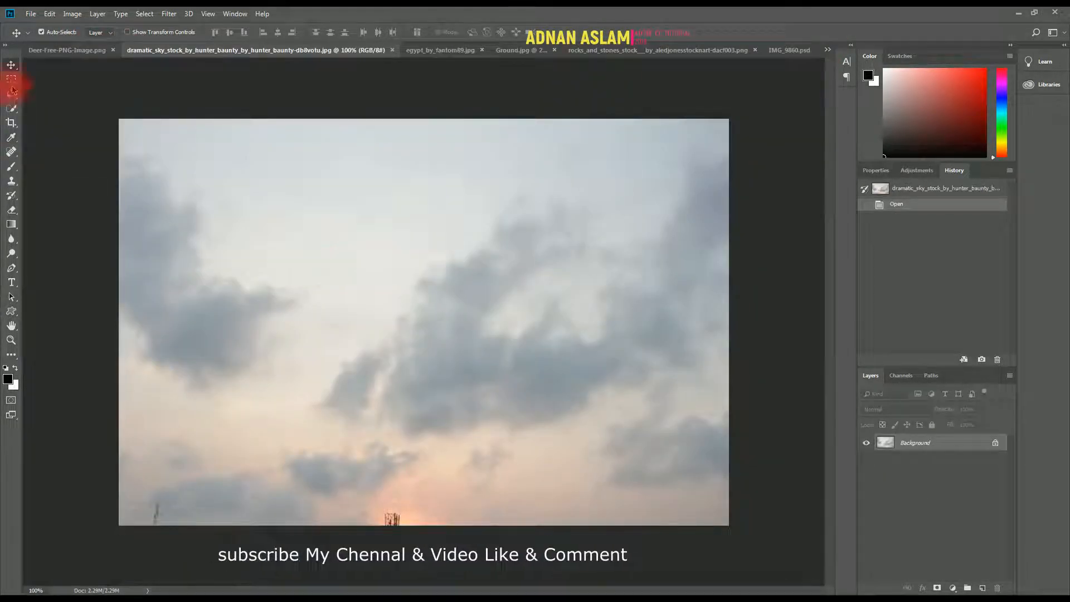
{"action": "left_click", "coordinate": [11, 80]}
{"action": "left_click_drag", "start_coordinate": [53, 96], "coordinate": [771, 543]}
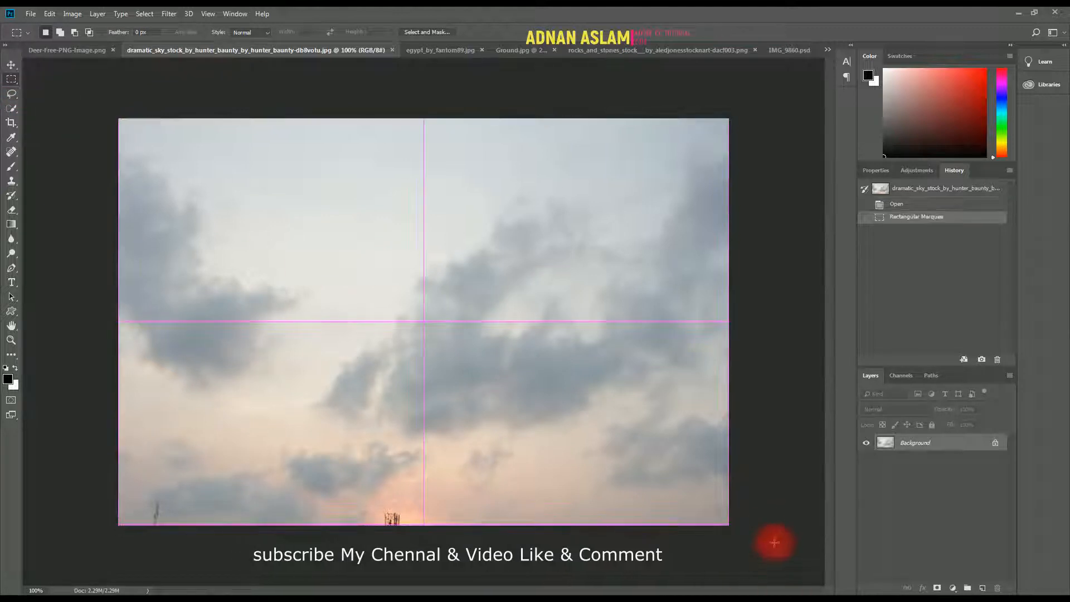
{"action": "key", "text": "ctrl+c"}
{"action": "left_click", "coordinate": [826, 51]}
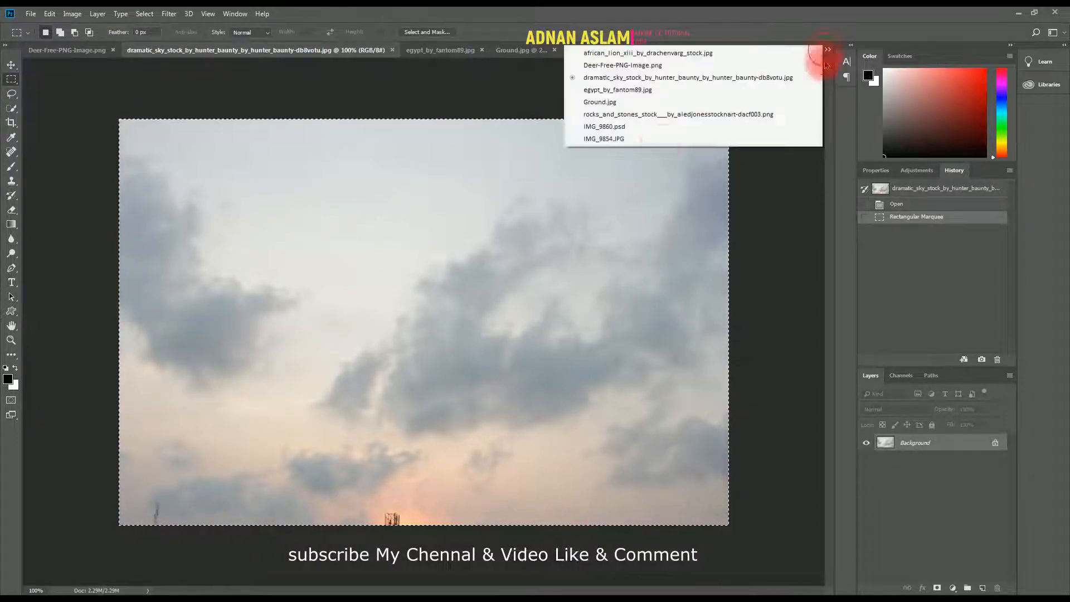
{"action": "left_click", "coordinate": [639, 139]}
{"action": "key", "text": "ctrl+v"}
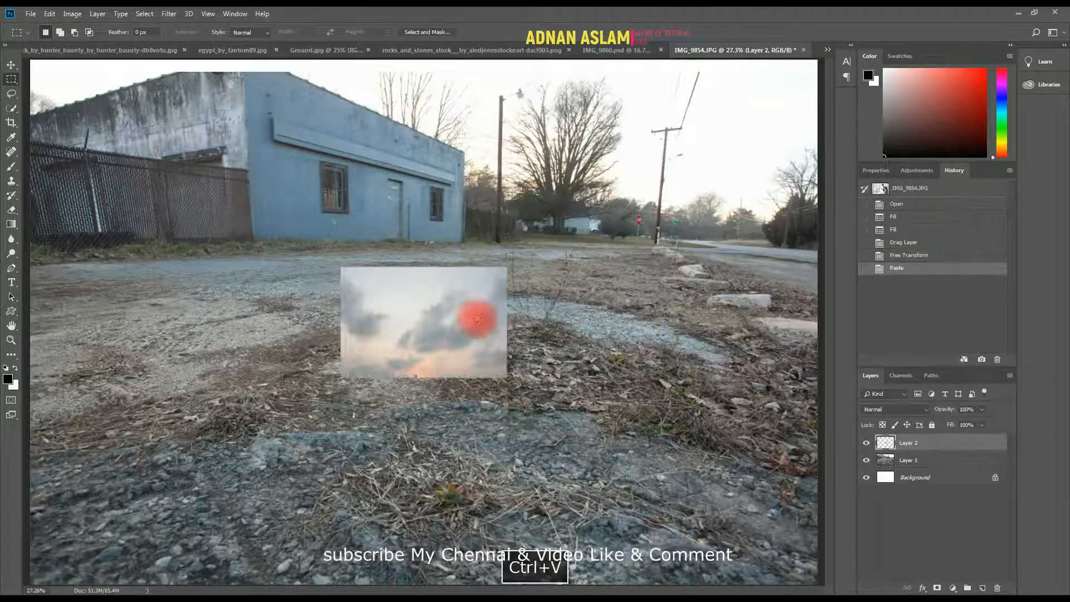
Hide the sky layer (Layer 2) and ground layer (Layer 1), leaving the Background layer selected.
{"action": "left_click", "coordinate": [474, 319], "text": "alt"}
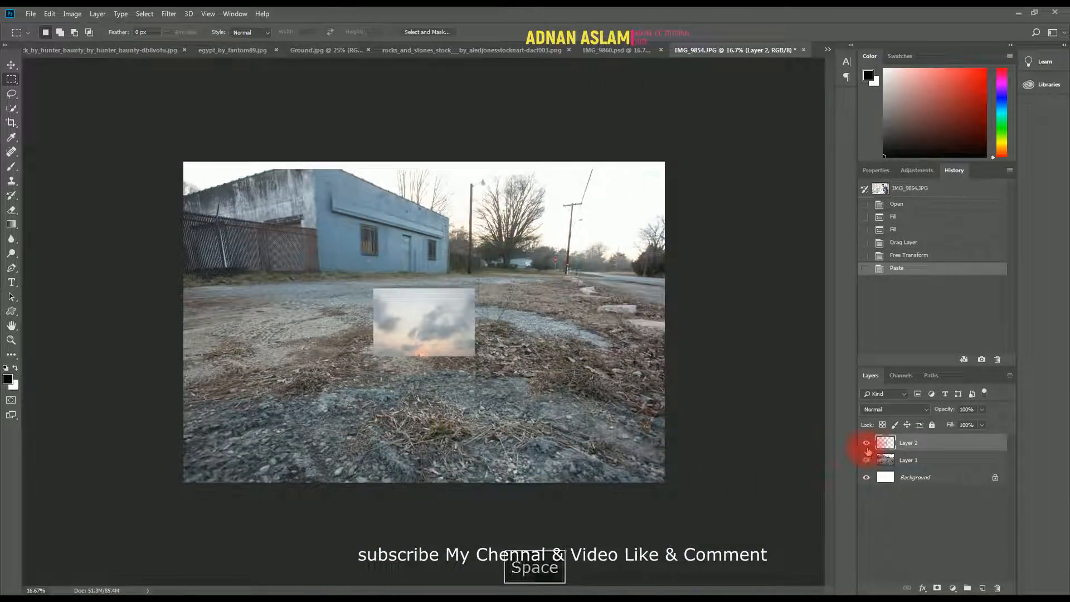
{"action": "left_click", "coordinate": [866, 443]}
{"action": "left_click", "coordinate": [923, 461]}
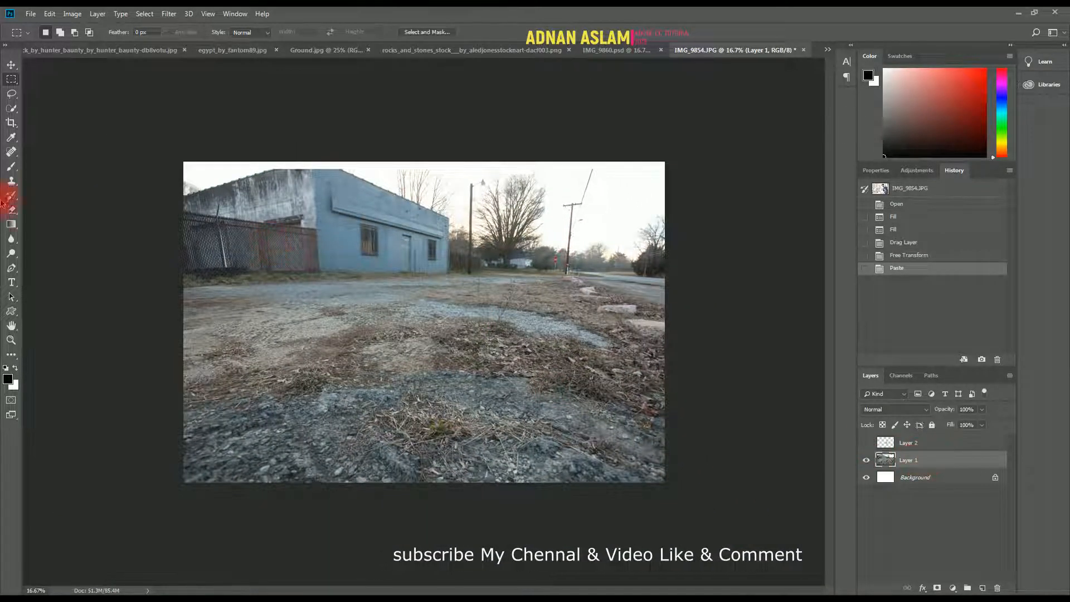
{"action": "left_click", "coordinate": [923, 477]}
{"action": "left_click", "coordinate": [866, 461]}
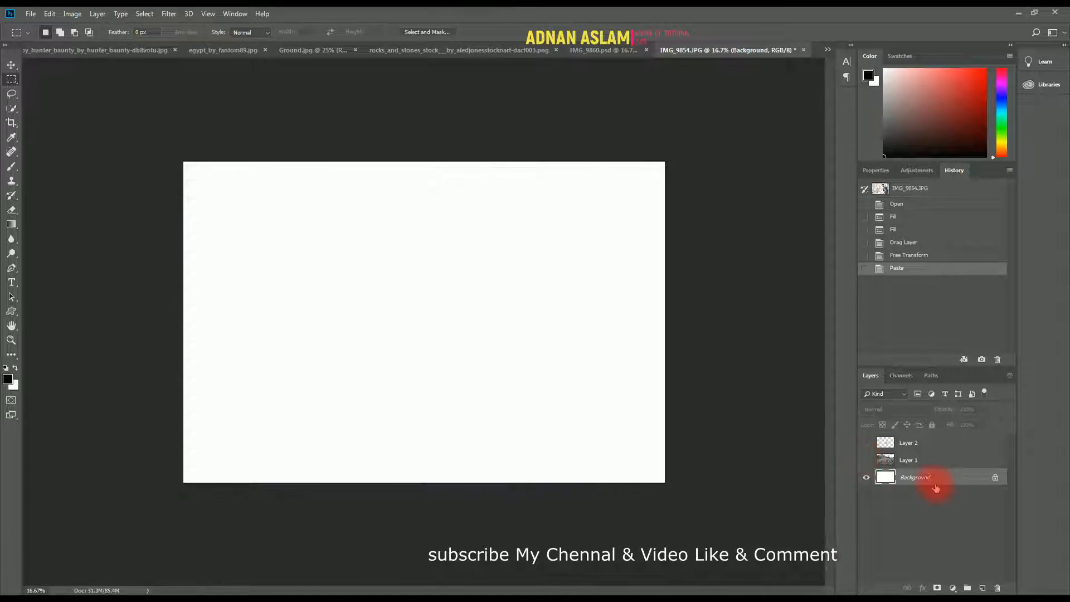
Darken the white Background layer to grey with Levels, setting the white output level to 99.
{"action": "left_click", "coordinate": [69, 13]}
{"action": "mouse_move", "coordinate": [139, 38]}
{"action": "left_click", "coordinate": [266, 45]}
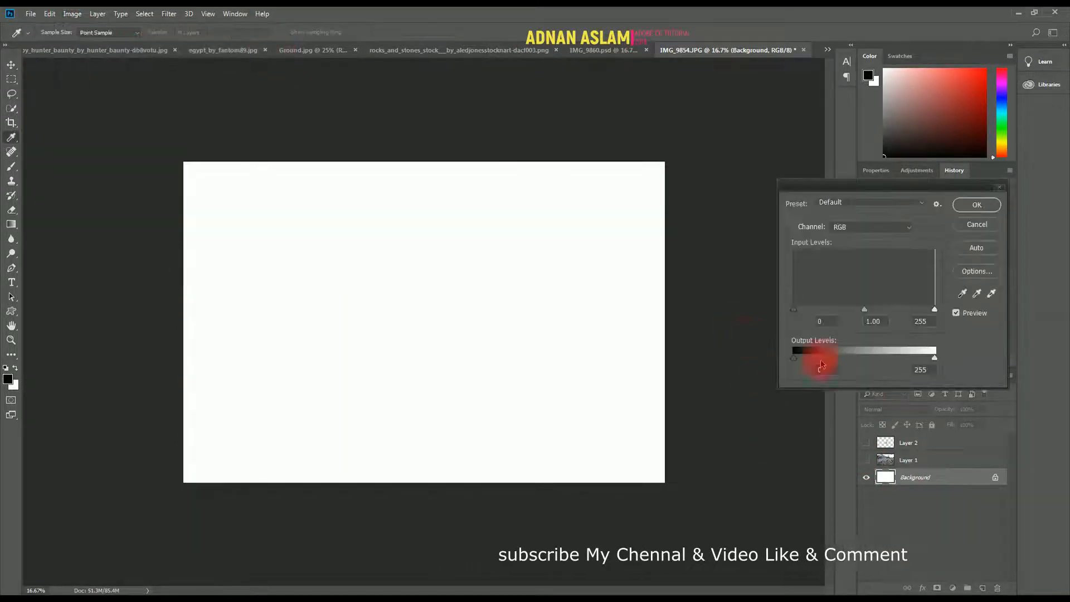
{"action": "left_click_drag", "start_coordinate": [922, 363], "coordinate": [850, 361]}
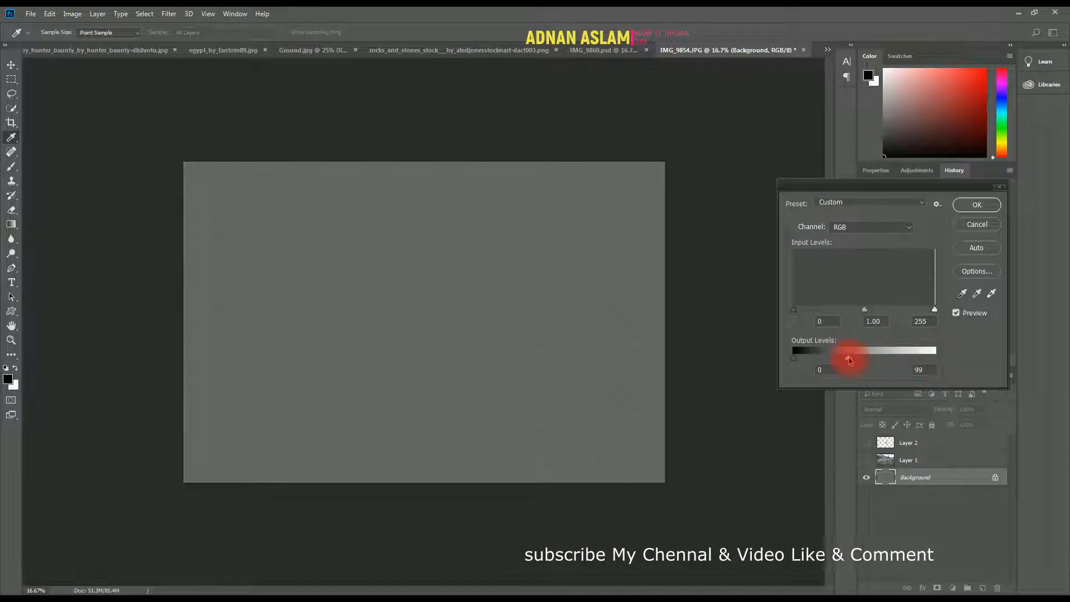
{"action": "left_click", "coordinate": [966, 201]}
Show the ground layer again and erase its building, trees and sky down to the horizon with a soft 1600 px eraser.
{"action": "left_click", "coordinate": [926, 466]}
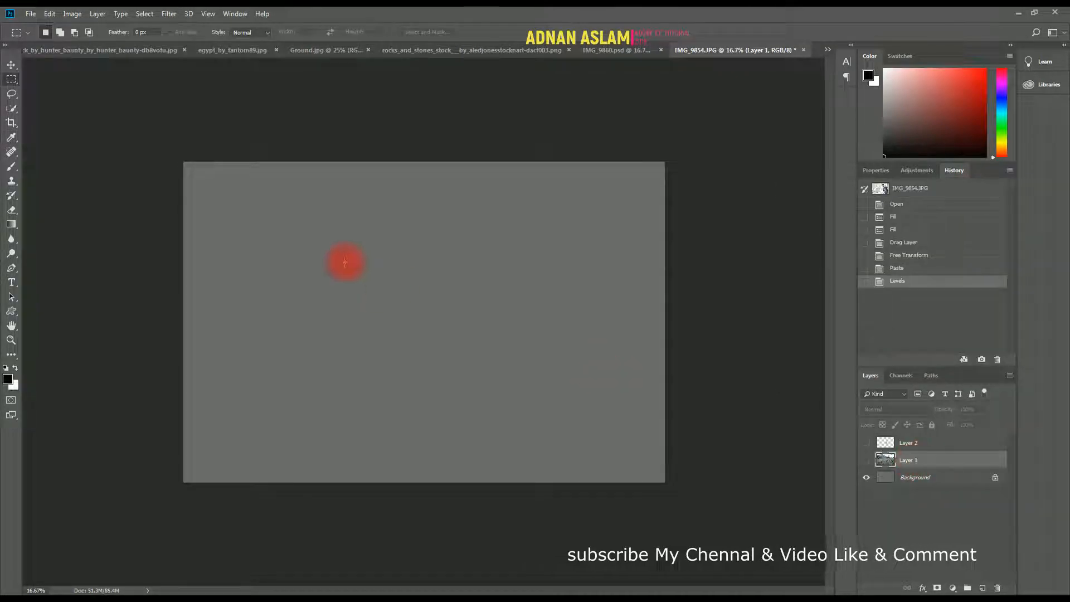
{"action": "left_click", "coordinate": [10, 209]}
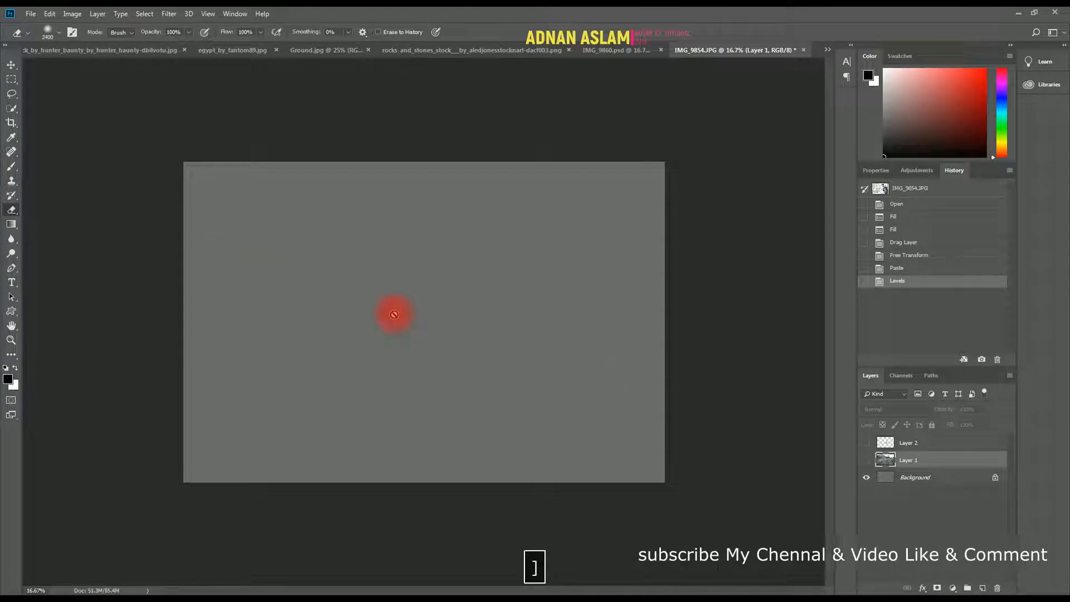
{"action": "left_click", "coordinate": [866, 460]}
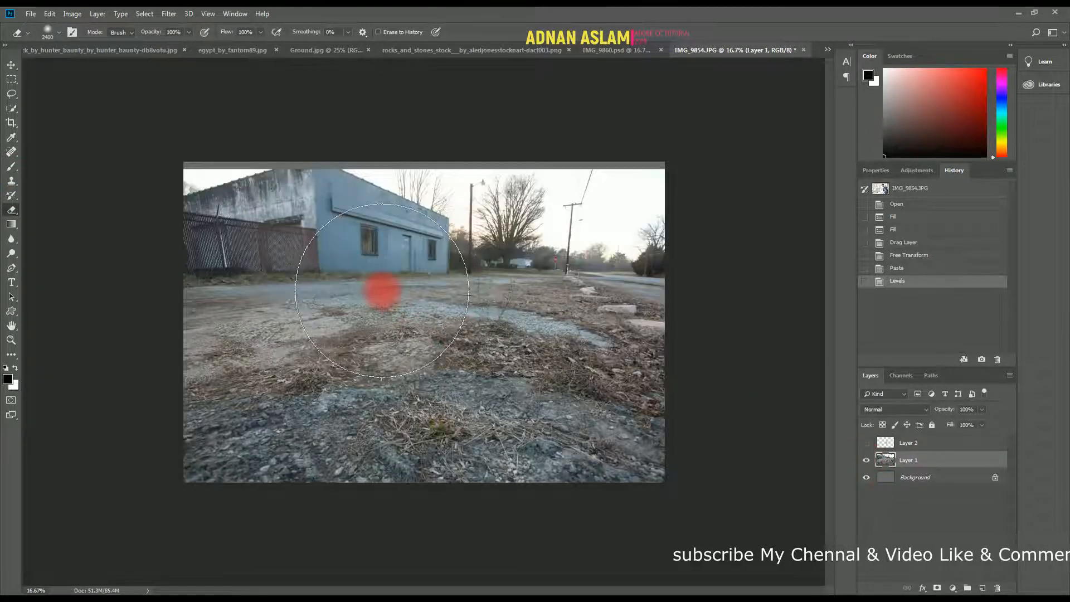
{"action": "key", "text": "["}
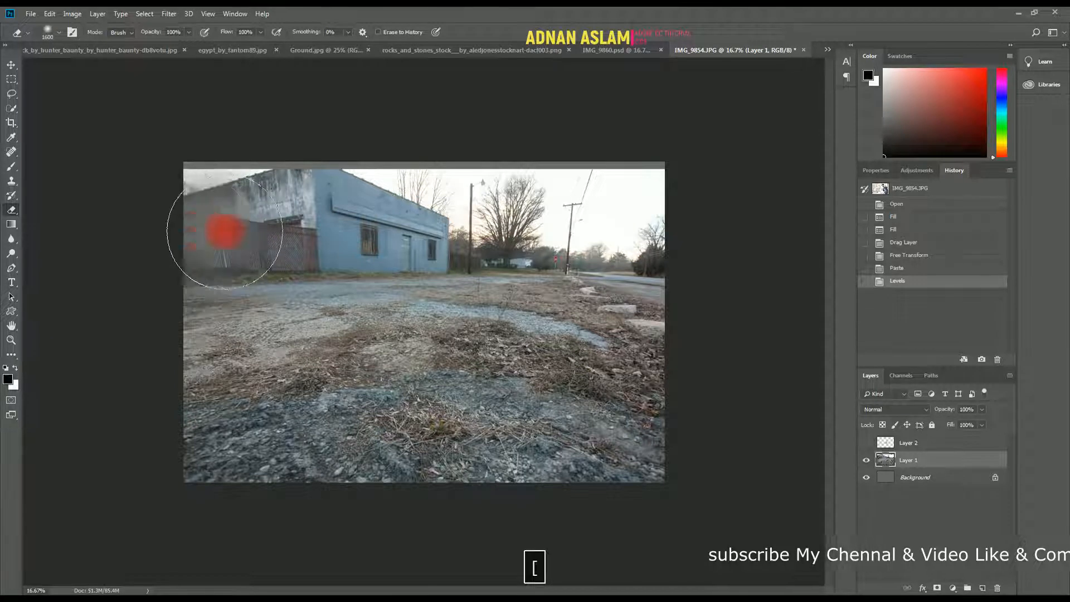
{"action": "key", "text": "]"}
{"action": "mouse_move", "coordinate": [239, 232]}
{"action": "left_mouse_down"}
{"action": "mouse_move", "coordinate": [691, 251]}
{"action": "mouse_move", "coordinate": [708, 229]}
{"action": "mouse_move", "coordinate": [712, 177]}
{"action": "mouse_move", "coordinate": [160, 155]}
{"action": "mouse_move", "coordinate": [163, 172]}
{"action": "mouse_move", "coordinate": [478, 173]}
{"action": "mouse_move", "coordinate": [425, 201]}
{"action": "mouse_move", "coordinate": [418, 180]}
{"action": "left_mouse_up"}
{"action": "key", "text": "ctrl+t"}
{"action": "key", "text": "Return"}
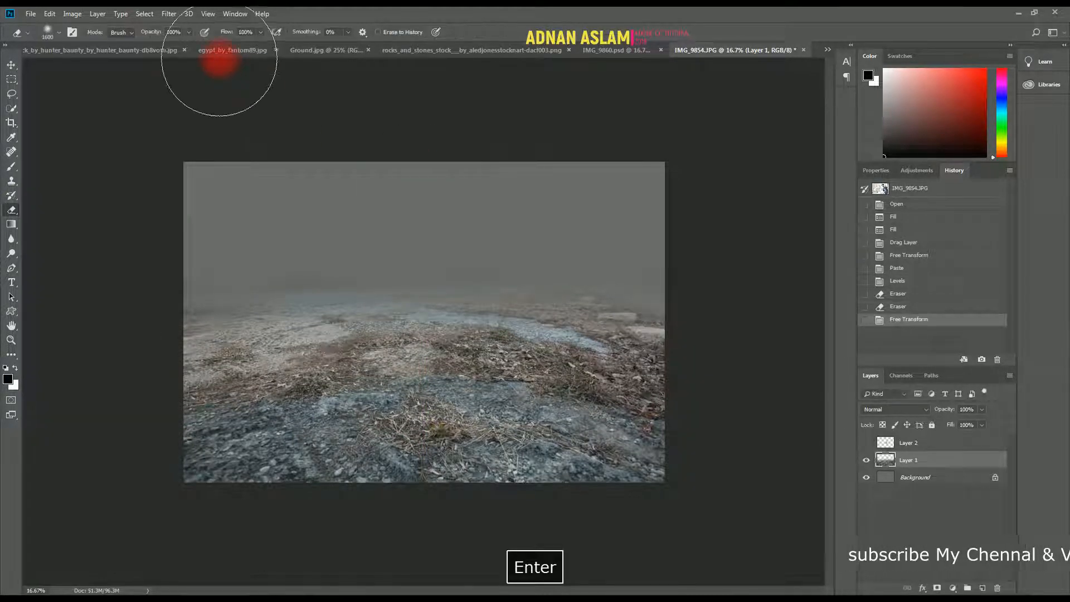
Show the sky layer, place it beneath the ground layer and stretch it across the canvas's full width down to the horizon.
{"action": "left_click", "coordinate": [862, 444]}
{"action": "left_click_drag", "start_coordinate": [939, 467], "coordinate": [940, 470]}
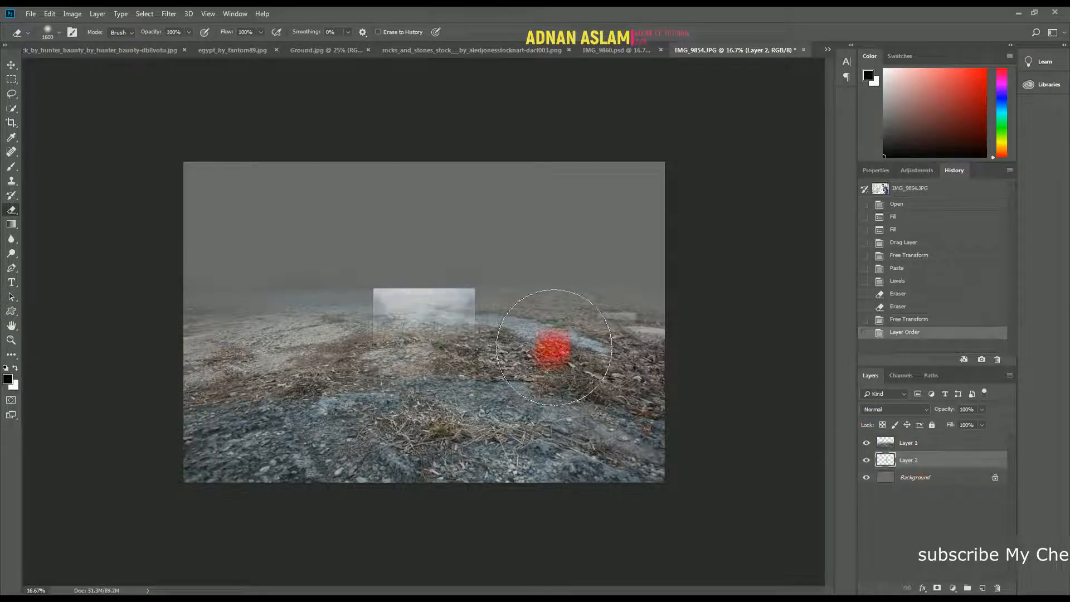
{"action": "key", "text": "ctrl+t"}
{"action": "left_click_drag", "start_coordinate": [474, 355], "coordinate": [526, 393]}
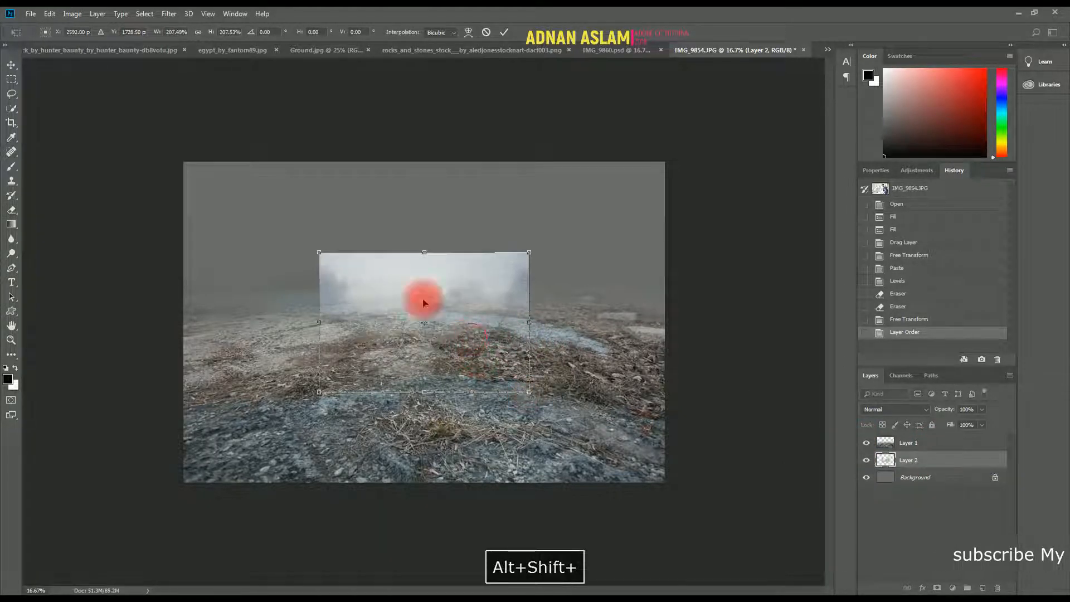
{"action": "left_click_drag", "start_coordinate": [425, 301], "coordinate": [334, 241]}
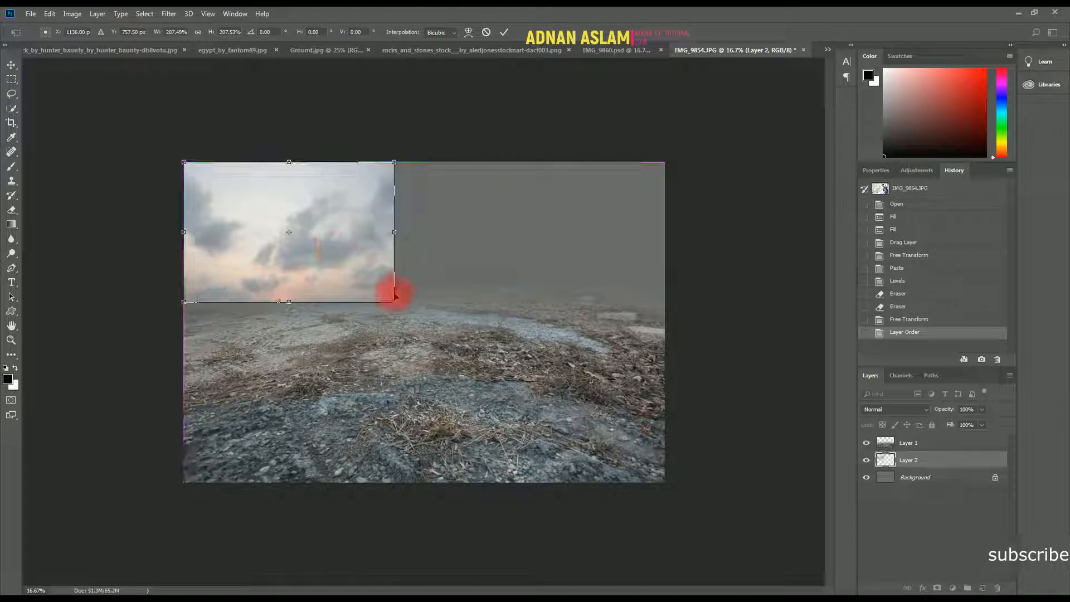
{"action": "left_click_drag", "start_coordinate": [395, 302], "coordinate": [678, 320]}
{"action": "double_click", "coordinate": [557, 270]}
{"action": "key", "text": "v"}
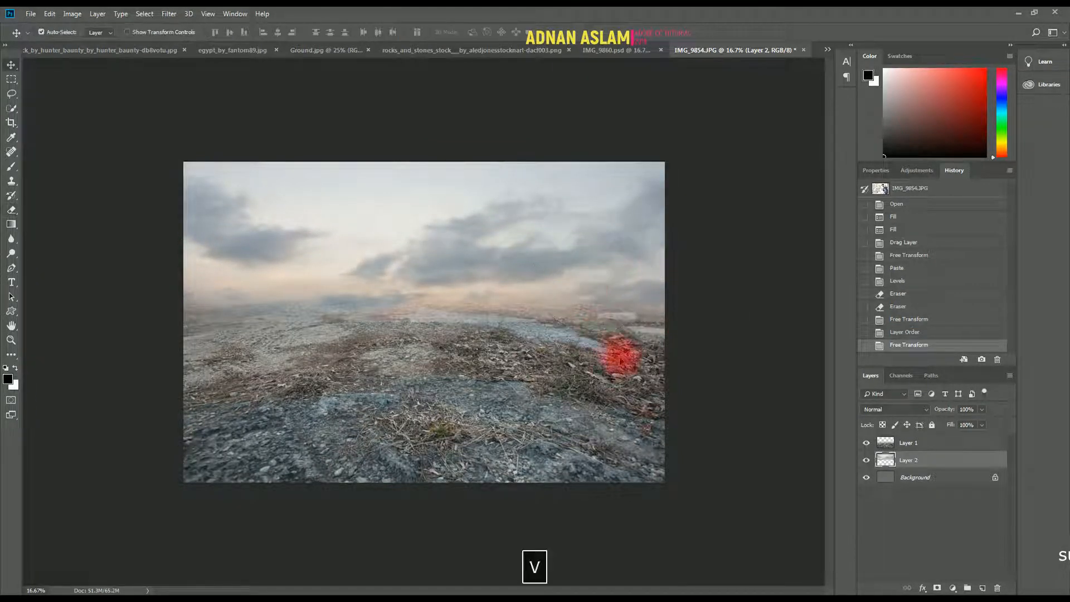
Erase the lower part of the sky layer (Layer 2) where it overlaps the ground, using a soft eraser.
{"action": "key", "text": "e"}
{"action": "mouse_move", "coordinate": [619, 369]}
{"action": "left_mouse_down"}
{"action": "mouse_move", "coordinate": [274, 369]}
{"action": "mouse_move", "coordinate": [268, 358]}
{"action": "mouse_move", "coordinate": [192, 366]}
{"action": "left_mouse_up"}
{"action": "left_click", "coordinate": [377, 373]}
{"action": "key", "text": "v"}
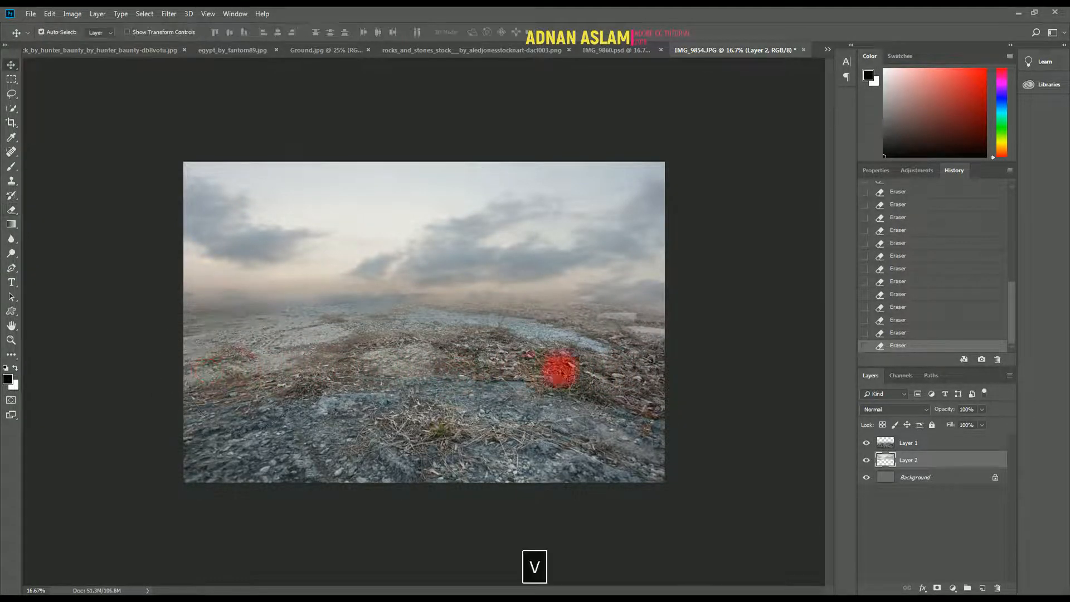
Save the composite as IMG_9854 in Photoshop format, with layers, inside the OK folder.
{"action": "left_click", "coordinate": [472, 350]}
{"action": "key", "text": "ctrl+s"}
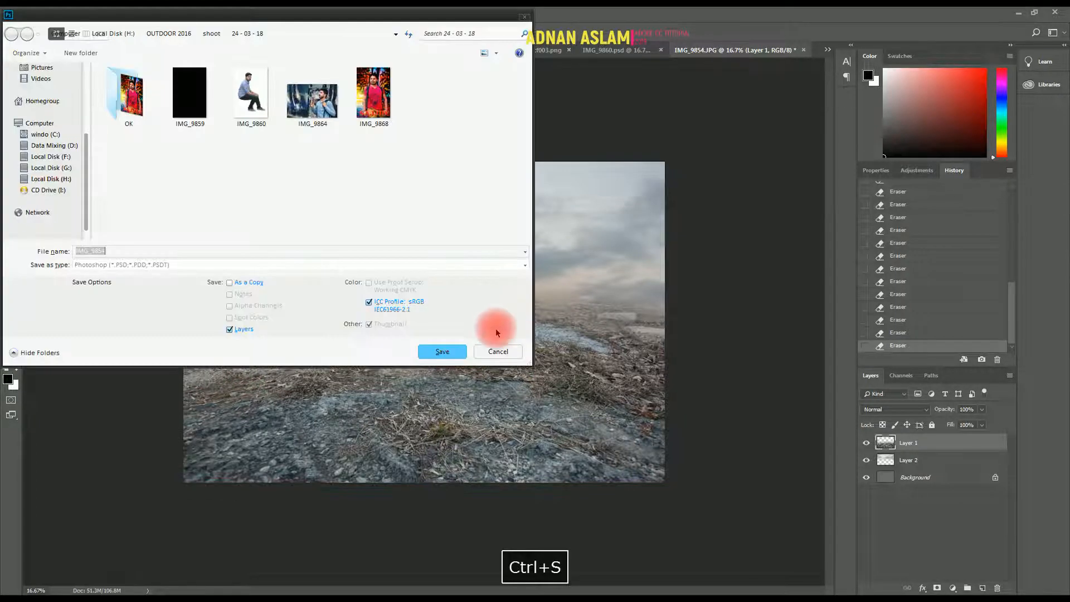
{"action": "left_click", "coordinate": [497, 350]}
{"action": "left_click", "coordinate": [28, 23]}
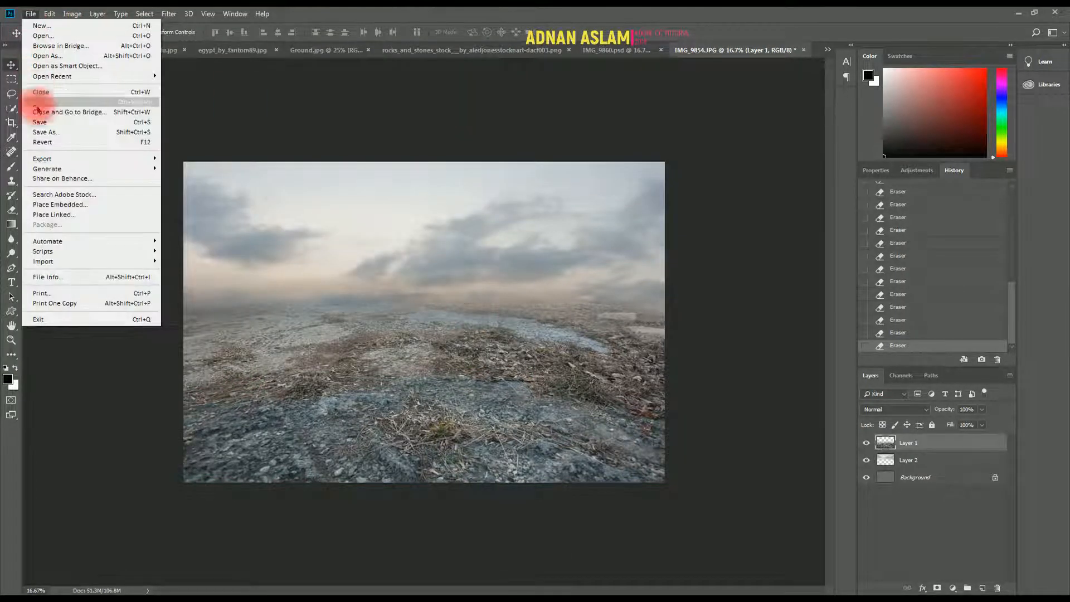
{"action": "left_click", "coordinate": [49, 139]}
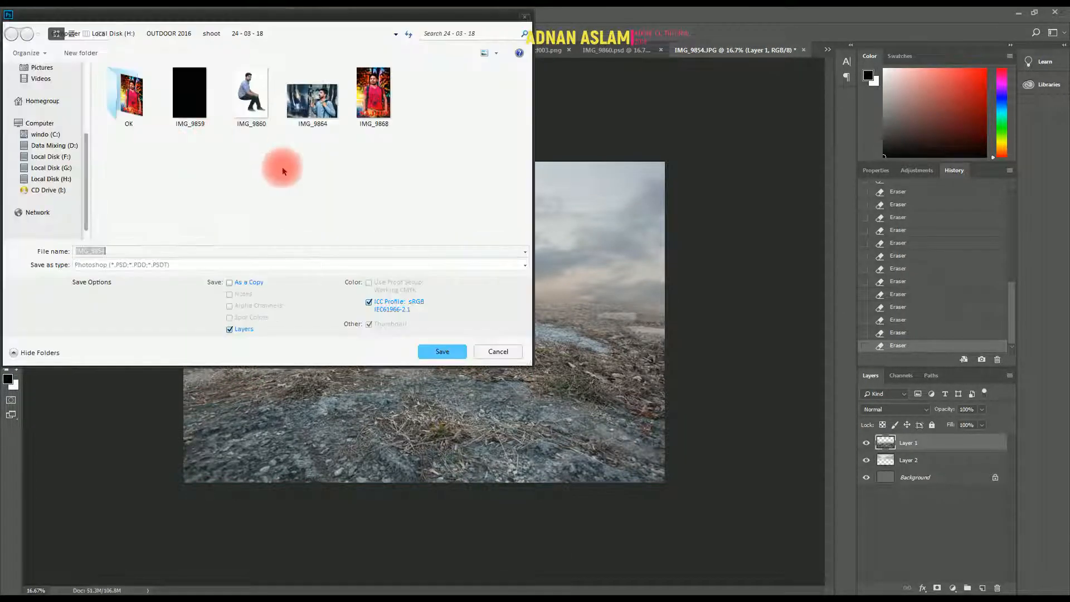
{"action": "left_click", "coordinate": [151, 140]}
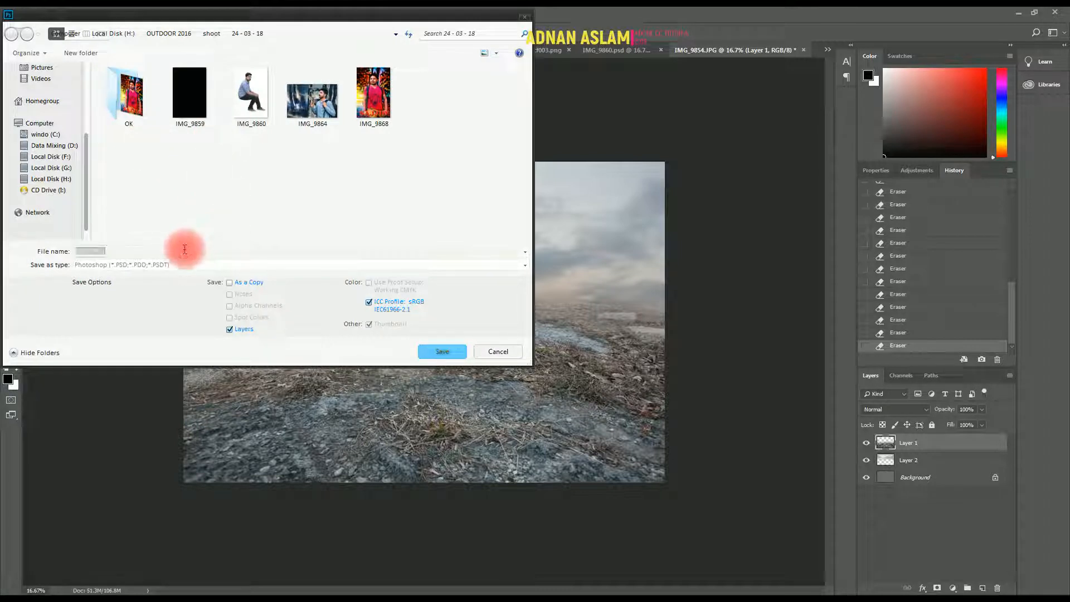
{"action": "type", "text": "OK"}
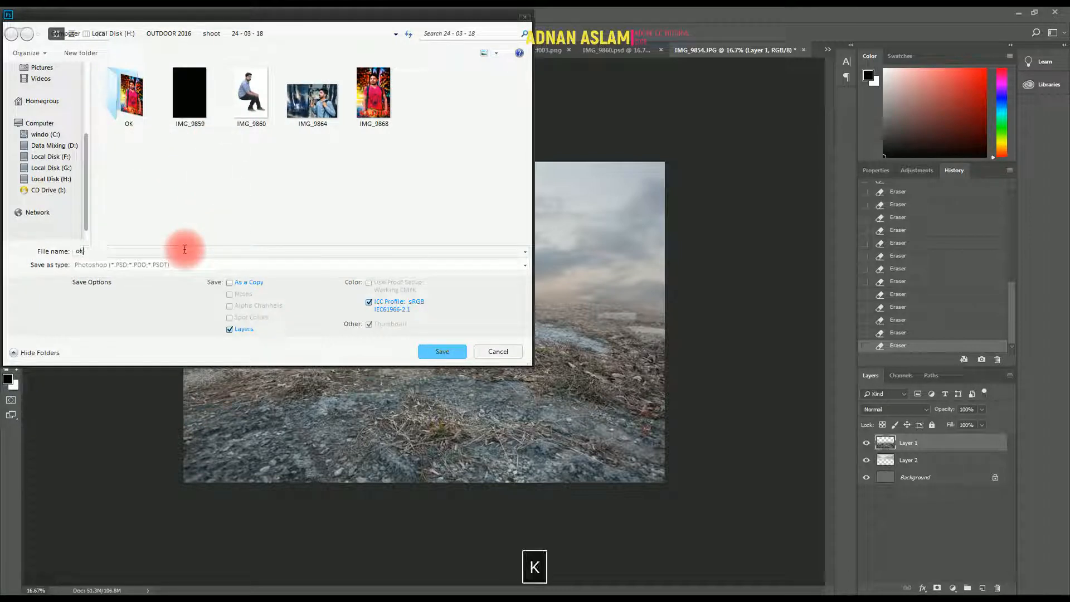
{"action": "key", "text": "Return"}
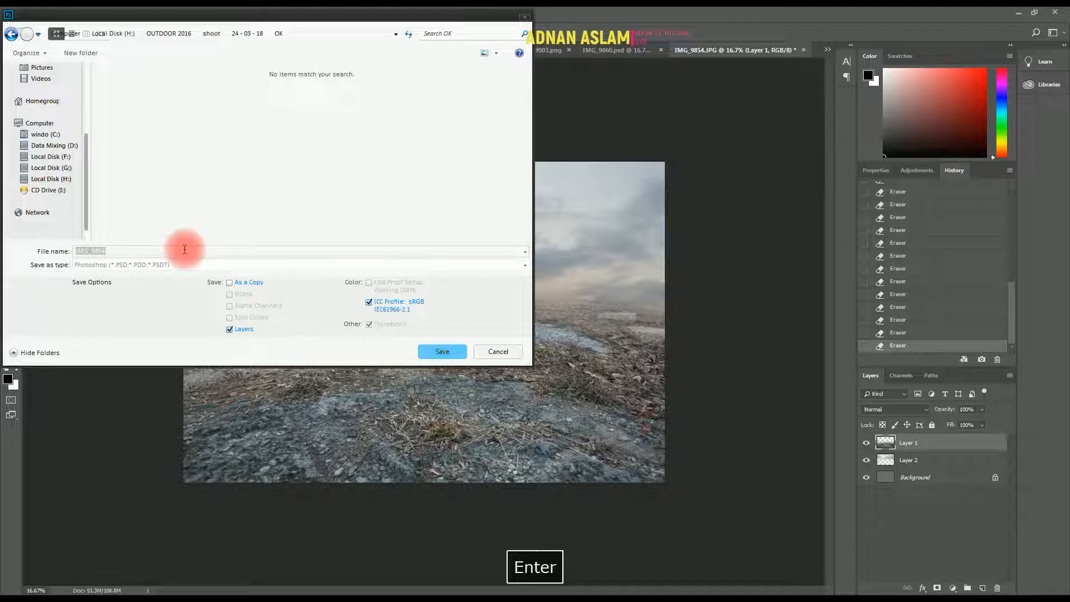
{"action": "key", "text": "Return"}
{"action": "key", "text": "Return"}
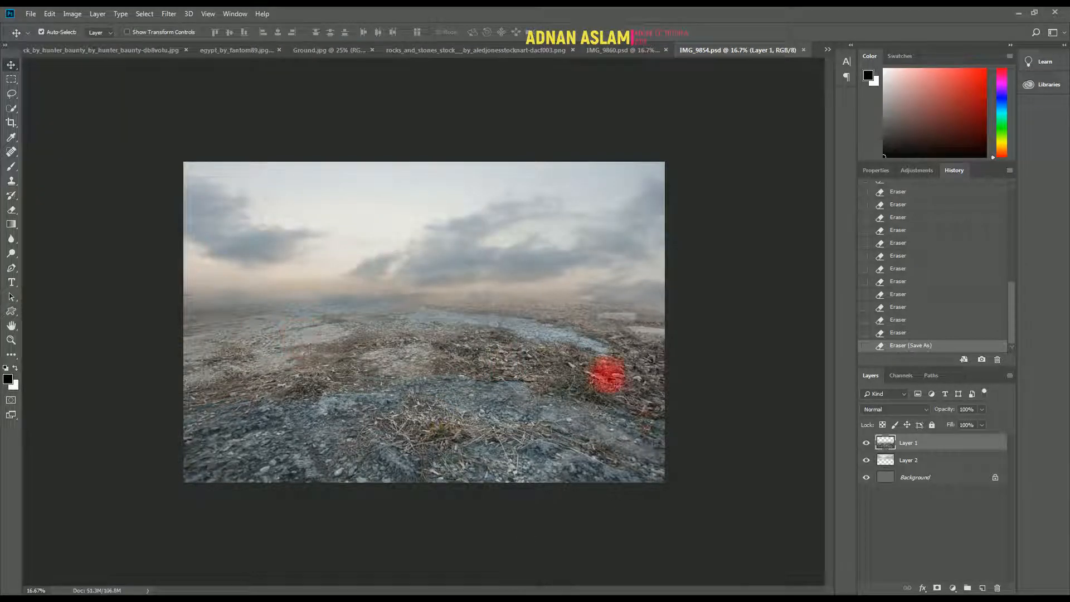
Close the Ground.jpg and dramatic sky stock documents.
{"action": "left_click", "coordinate": [514, 52]}
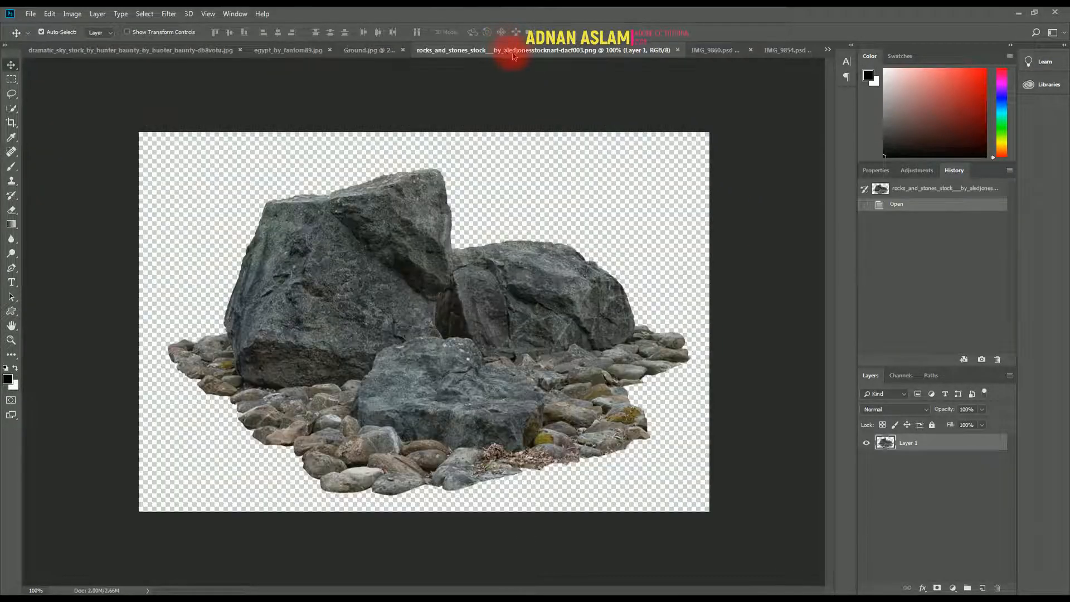
{"action": "left_click", "coordinate": [360, 53]}
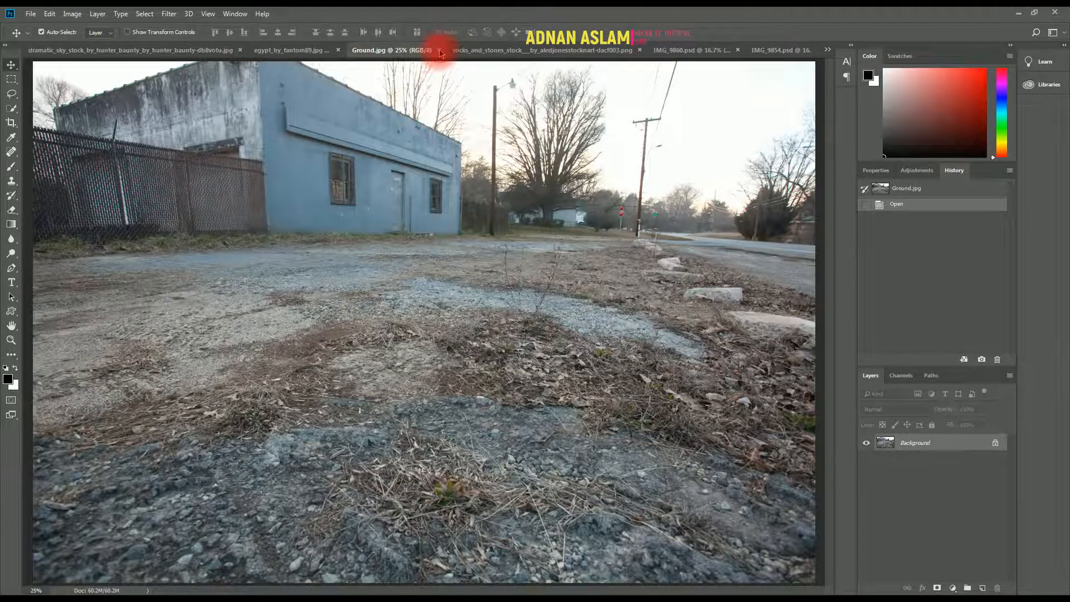
{"action": "left_click", "coordinate": [440, 51]}
{"action": "left_click", "coordinate": [334, 50]}
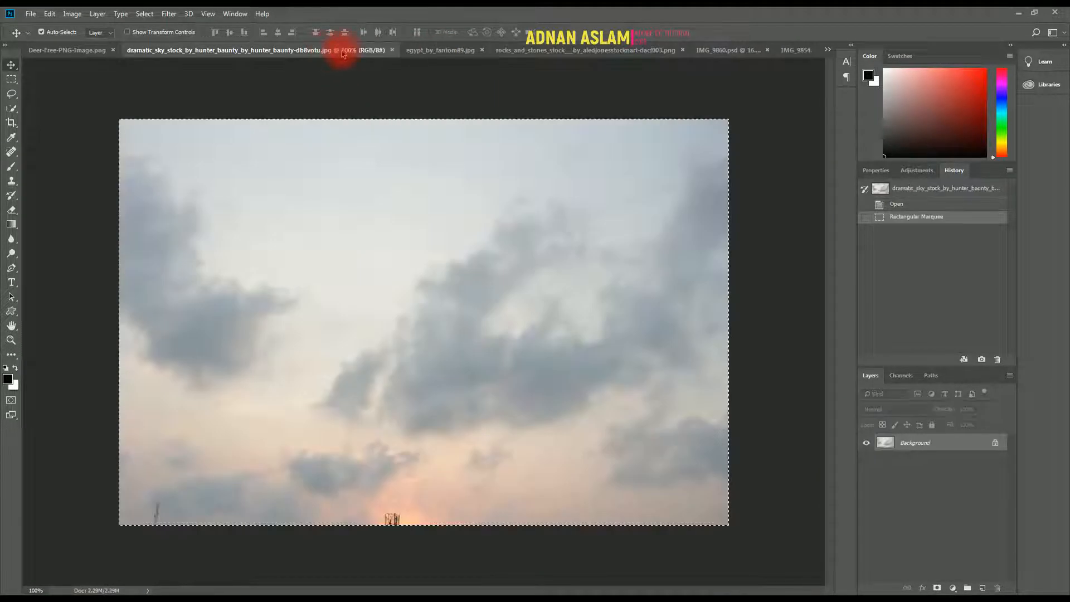
{"action": "left_click", "coordinate": [394, 50]}
Bring the desert mountain photo from egypt_by_fantom89.jpg into IMG_9854.psd and enlarge it against the canvas's right edge at the horizon.
{"action": "left_click", "coordinate": [337, 52]}
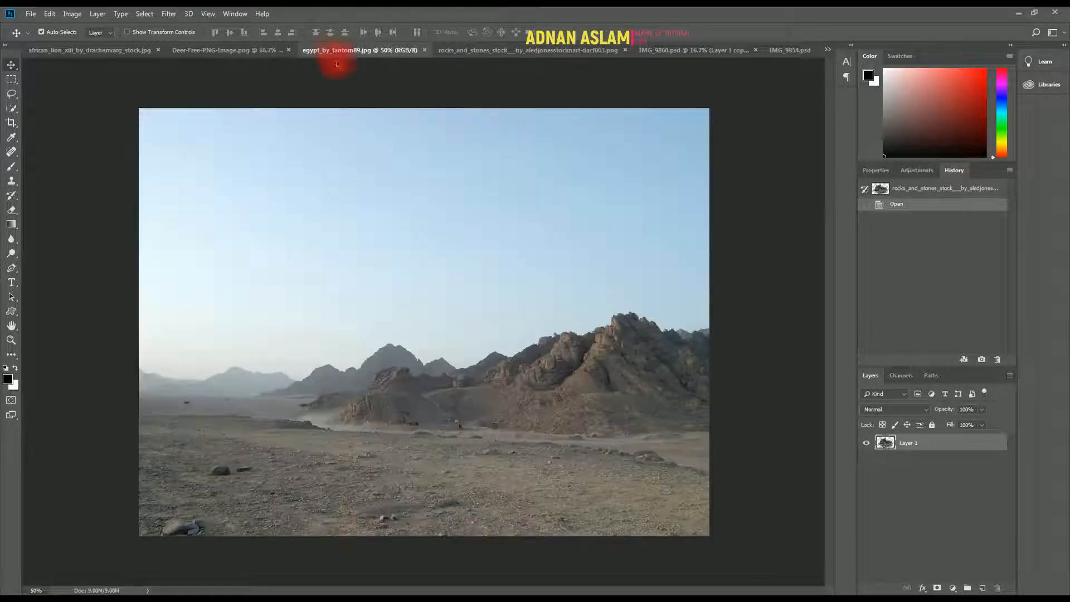
{"action": "left_click", "coordinate": [389, 261]}
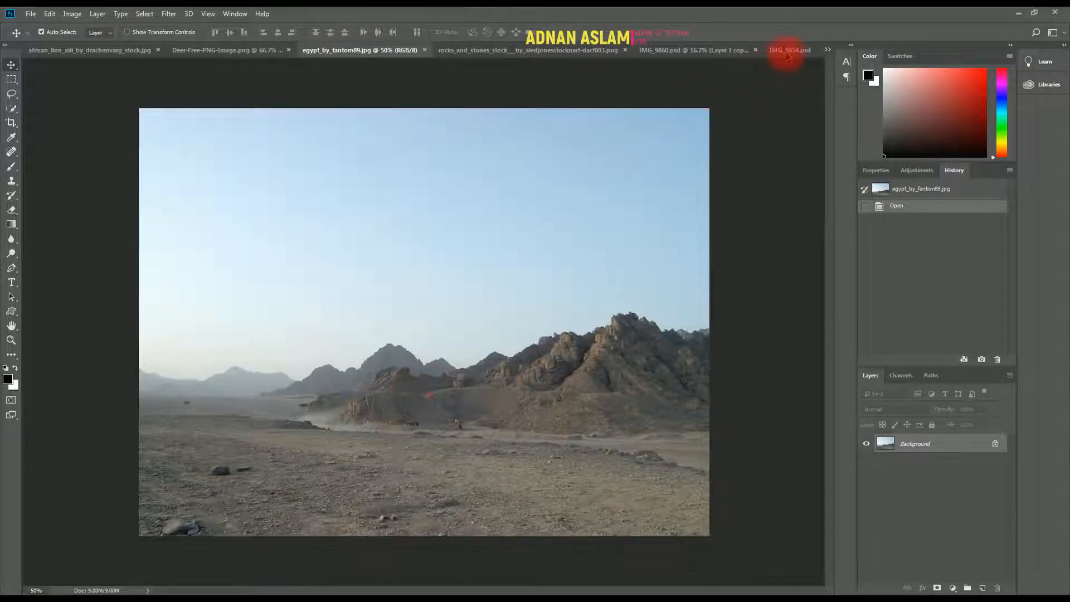
{"action": "left_click_drag", "start_coordinate": [788, 56], "coordinate": [538, 281]}
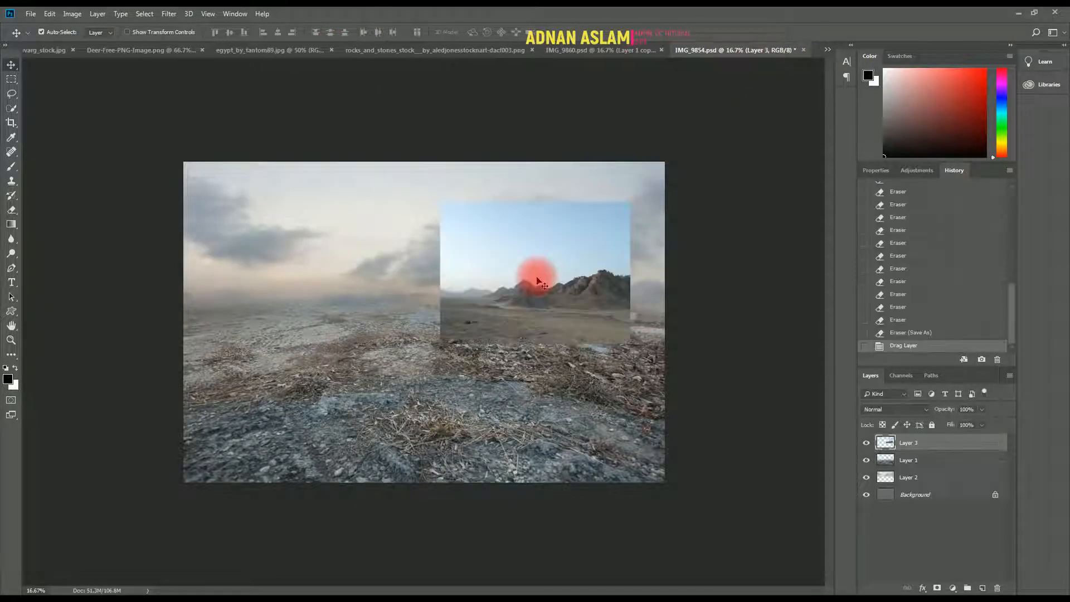
{"action": "mouse_move", "coordinate": [600, 329]}
{"action": "left_mouse_down"}
{"action": "mouse_move", "coordinate": [633, 335]}
{"action": "mouse_move", "coordinate": [680, 373]}
{"action": "mouse_move", "coordinate": [618, 323]}
{"action": "left_mouse_up"}
{"action": "key", "text": "ctrl+t"}
{"action": "double_click", "coordinate": [618, 323]}
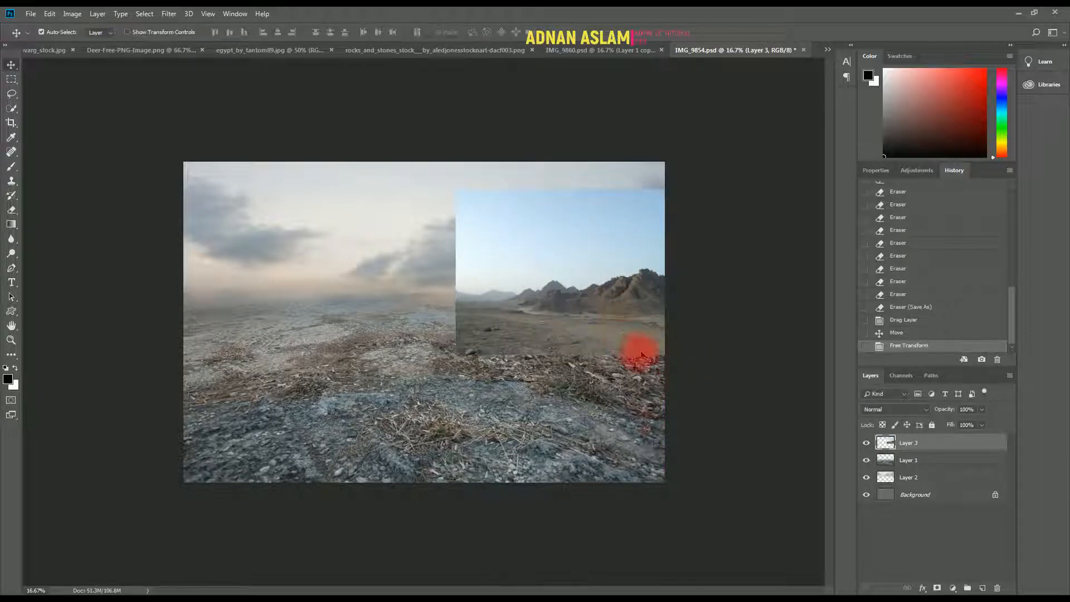
Erase the mountain layer's blue sky, foreground and hard edges so only the soft mountain range stays on the horizon.
{"action": "key", "text": "e"}
{"action": "mouse_move", "coordinate": [650, 363]}
{"action": "left_mouse_down"}
{"action": "mouse_move", "coordinate": [601, 379]}
{"action": "mouse_move", "coordinate": [429, 371]}
{"action": "mouse_move", "coordinate": [442, 195]}
{"action": "mouse_move", "coordinate": [417, 230]}
{"action": "mouse_move", "coordinate": [487, 214]}
{"action": "mouse_move", "coordinate": [500, 244]}
{"action": "mouse_move", "coordinate": [599, 241]}
{"action": "mouse_move", "coordinate": [671, 234]}
{"action": "mouse_move", "coordinate": [702, 207]}
{"action": "mouse_move", "coordinate": [569, 208]}
{"action": "mouse_move", "coordinate": [633, 311]}
{"action": "left_mouse_up"}
{"action": "key", "text": "v"}
Duplicate the mountain layer, flip the copy horizontally, scale it to about 117% and place it along the left horizon.
{"action": "key", "text": "ctrl+j"}
{"action": "key", "text": "ctrl+t"}
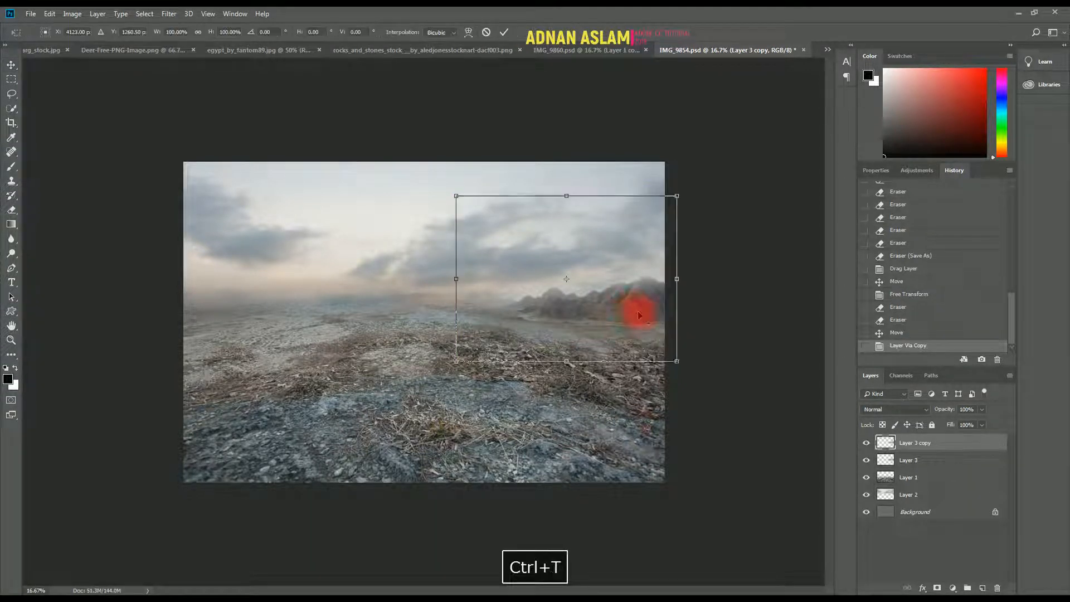
{"action": "right_click", "coordinate": [636, 308]}
{"action": "left_click", "coordinate": [650, 442]}
{"action": "left_click_drag", "start_coordinate": [412, 311], "coordinate": [323, 312]}
{"action": "left_click_drag", "start_coordinate": [382, 195], "coordinate": [428, 176]}
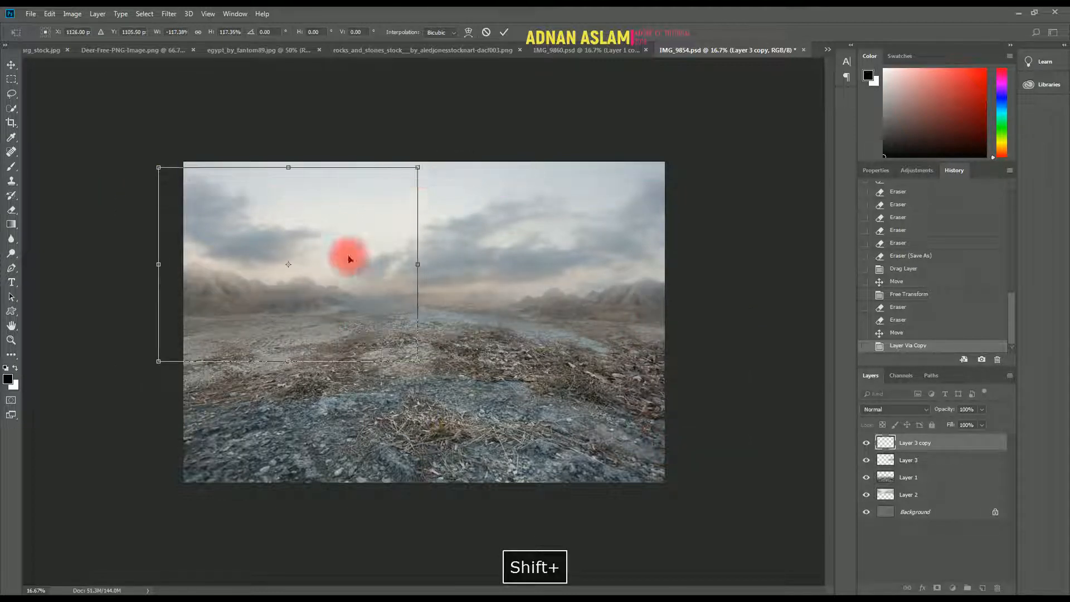
{"action": "left_click_drag", "start_coordinate": [320, 295], "coordinate": [330, 289]}
{"action": "key", "text": "Return"}
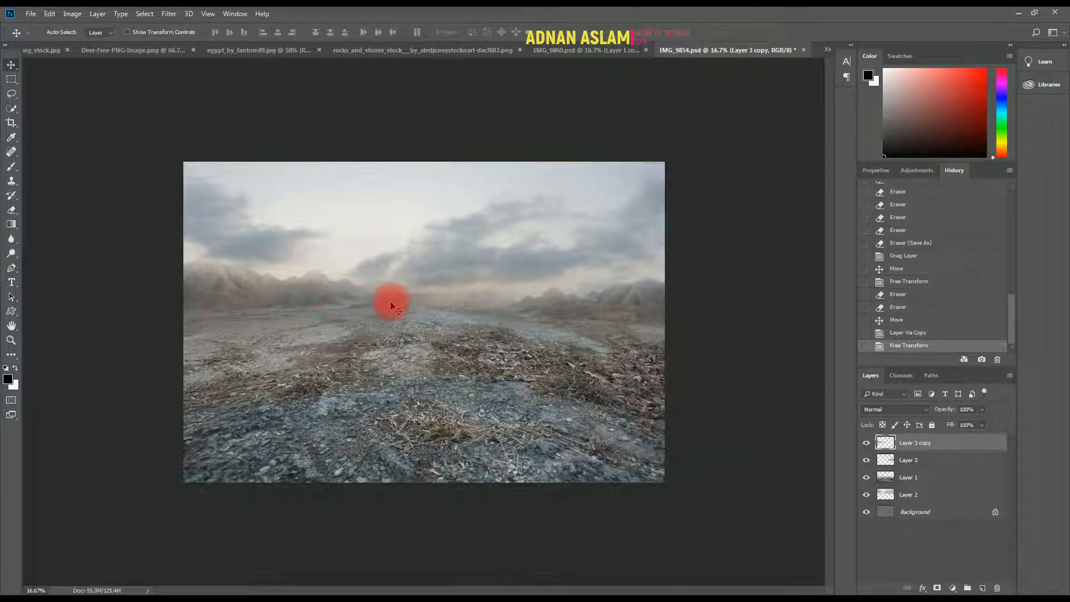
Duplicate the left mountain copy and move the new copy along the horizon towards the centre.
{"action": "key", "text": "ctrl+j"}
{"action": "key", "text": "ctrl+t"}
{"action": "mouse_move", "coordinate": [407, 306]}
{"action": "left_mouse_down"}
{"action": "mouse_move", "coordinate": [483, 310]}
{"action": "mouse_move", "coordinate": [413, 302]}
{"action": "left_mouse_up"}
{"action": "key", "text": "Return"}
Blend the central mountain copy into the left range and the ground with a soft 1300 px eraser.
{"action": "key", "text": "e"}
{"action": "mouse_move", "coordinate": [269, 298]}
{"action": "left_mouse_down"}
{"action": "mouse_move", "coordinate": [263, 277]}
{"action": "mouse_move", "coordinate": [251, 306]}
{"action": "left_mouse_up"}
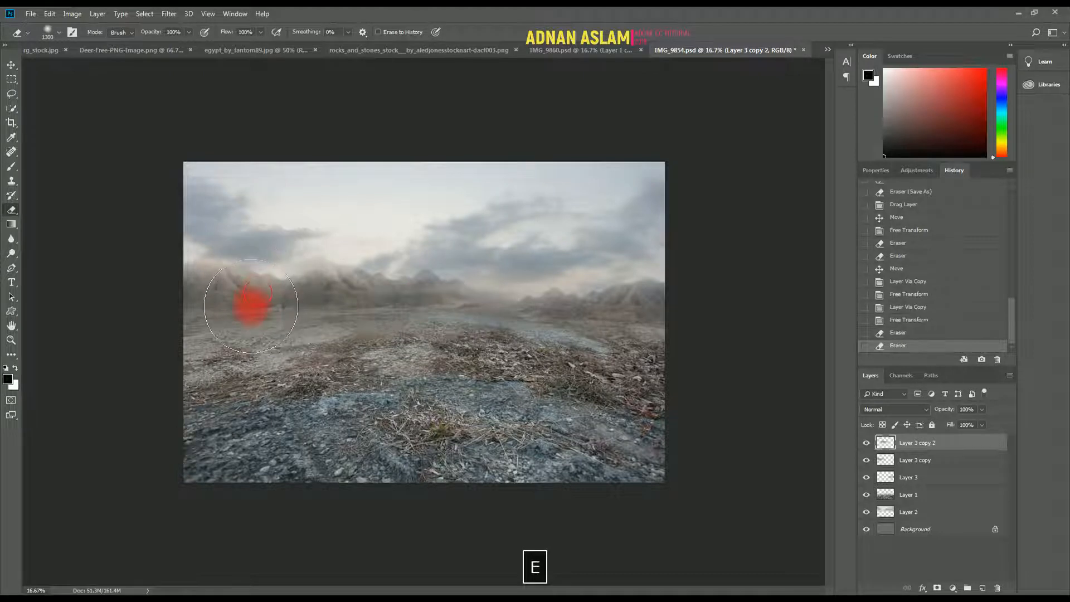
{"action": "left_click", "coordinate": [248, 329]}
{"action": "left_click", "coordinate": [242, 330]}
{"action": "left_click", "coordinate": [241, 327]}
{"action": "left_click", "coordinate": [249, 320]}
{"action": "left_click", "coordinate": [247, 314]}
{"action": "left_click", "coordinate": [246, 311]}
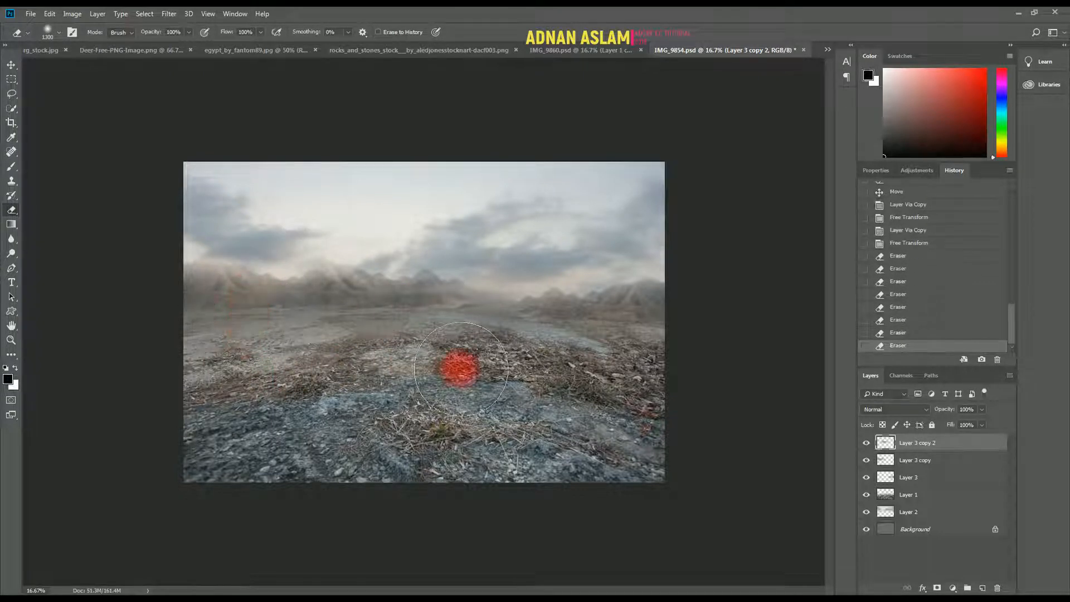
{"action": "left_click", "coordinate": [460, 368]}
Duplicate the central mountain copy, flip it horizontally and place it right of centre to fill the horizon gap.
{"action": "key", "text": "ctrl+j"}
{"action": "key", "text": "ctrl+t"}
{"action": "mouse_move", "coordinate": [406, 302]}
{"action": "left_mouse_down"}
{"action": "mouse_move", "coordinate": [500, 305]}
{"action": "mouse_move", "coordinate": [475, 304]}
{"action": "mouse_move", "coordinate": [454, 324]}
{"action": "mouse_move", "coordinate": [486, 304]}
{"action": "left_mouse_up"}
{"action": "right_click", "coordinate": [498, 305]}
{"action": "left_click", "coordinate": [549, 438]}
{"action": "key", "text": "Return"}
{"action": "key", "text": "ctrl+t"}
{"action": "key", "text": "Return"}
Erase the newest mountain copy's overlap on the ground with the soft eraser and save the document.
{"action": "key", "text": "e"}
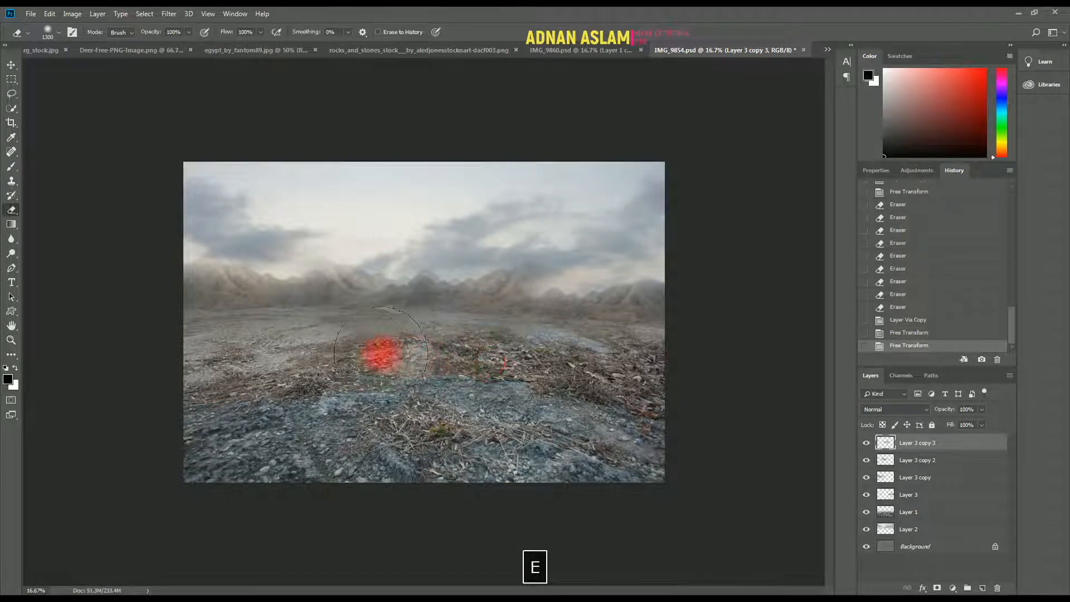
{"action": "left_click_drag", "start_coordinate": [365, 357], "coordinate": [457, 369]}
{"action": "key", "text": "v"}
{"action": "left_click", "coordinate": [561, 382]}
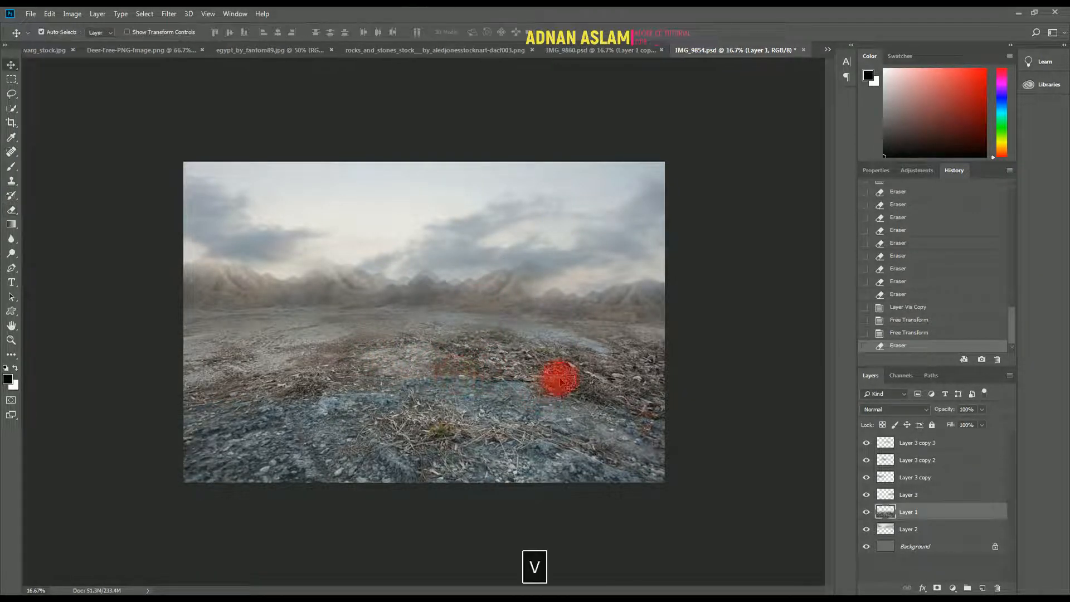
{"action": "key", "text": "ctrl+s"}
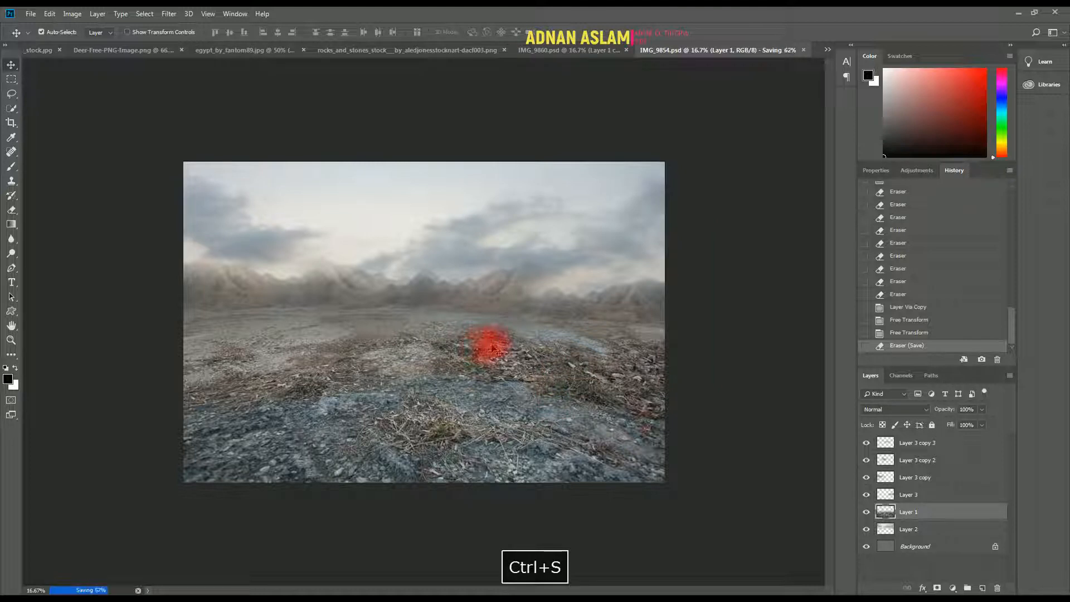
Bring the rocks and stones stock image in above Layer 3 copy 3, resize it on the central ground and save.
{"action": "left_click", "coordinate": [941, 446]}
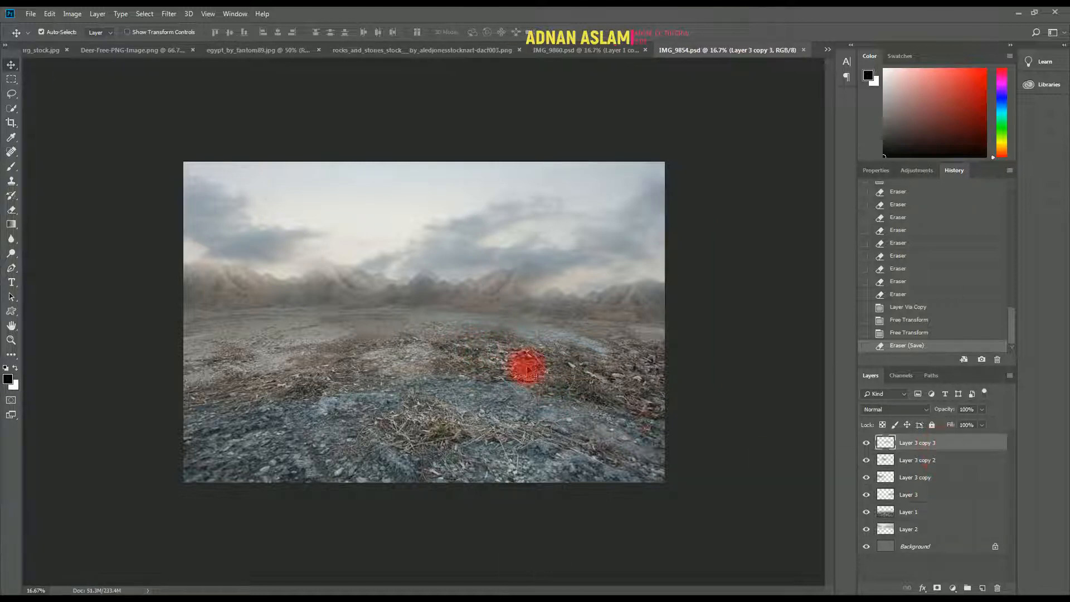
{"action": "left_click", "coordinate": [445, 51]}
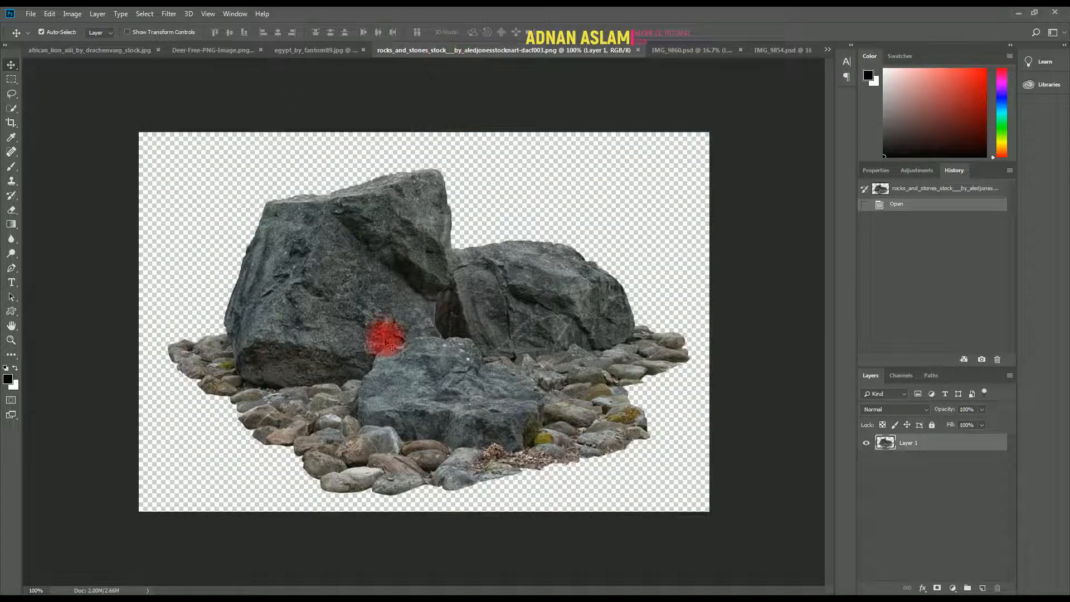
{"action": "left_click_drag", "start_coordinate": [381, 333], "coordinate": [444, 382]}
{"action": "key", "text": "ctrl+t"}
{"action": "key", "text": "Return"}
{"action": "key", "text": "ctrl+0"}
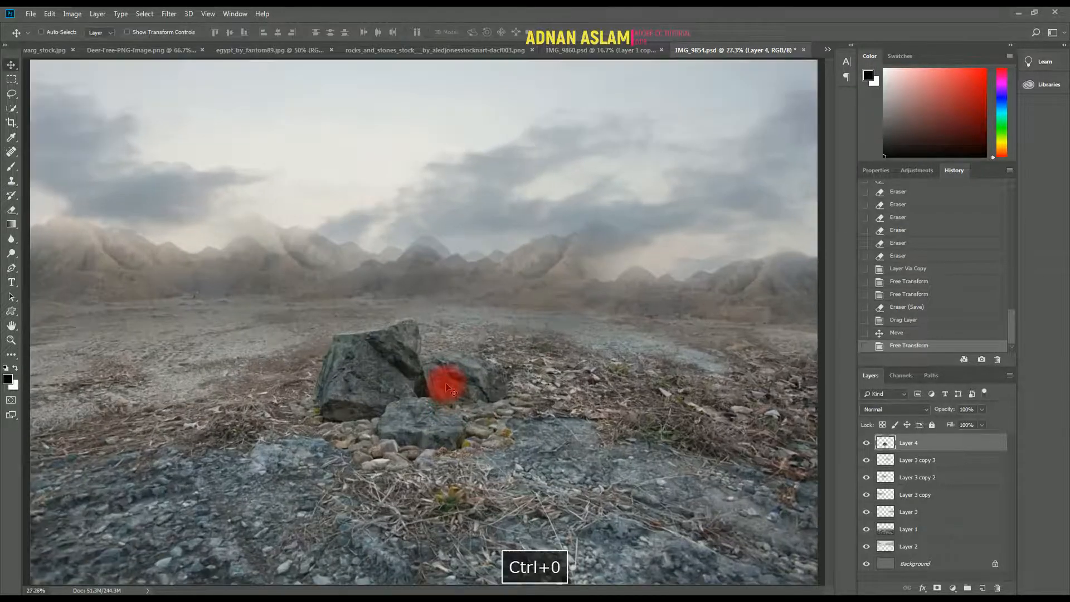
{"action": "key", "text": "ctrl+s"}
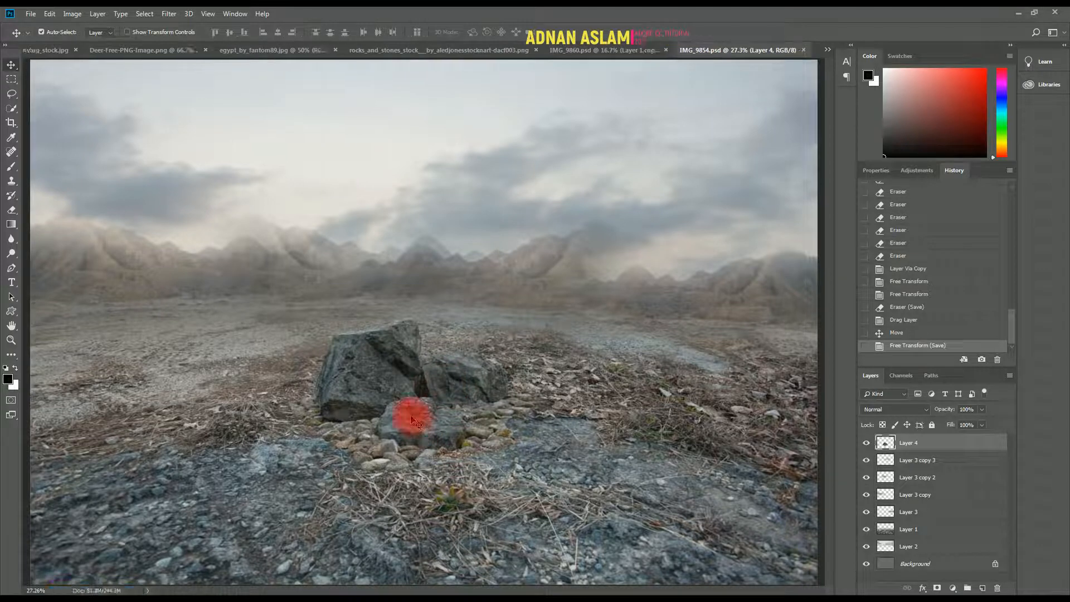
Show and duplicate the Background layer in IMG_9860.psd, and bring the duplicate and the masked Layer 1 copy into IMG_9854.psd.
{"action": "left_click", "coordinate": [623, 52]}
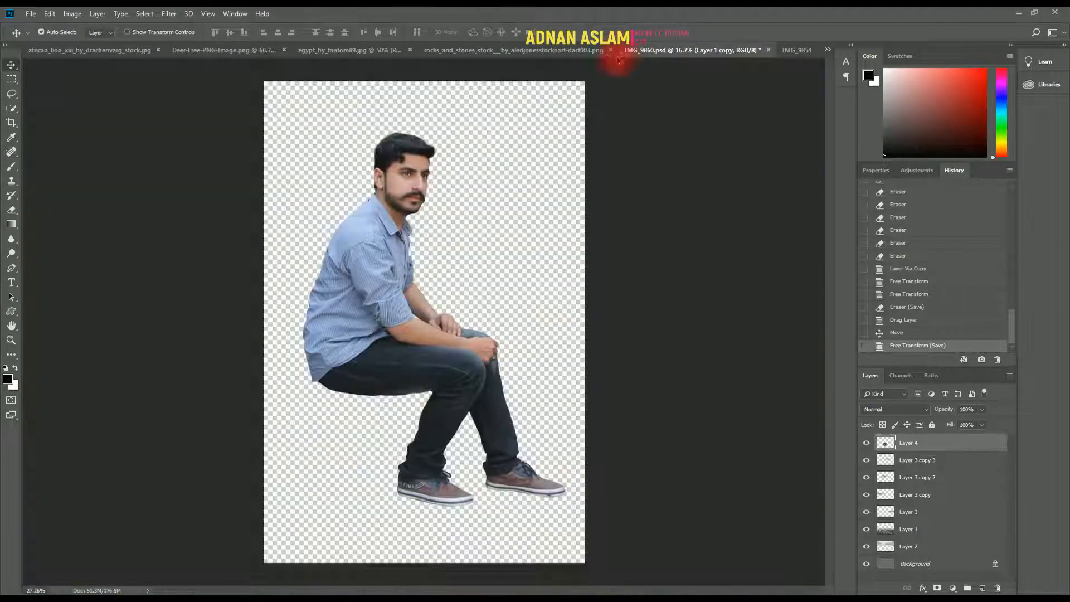
{"action": "left_click_drag", "start_coordinate": [394, 137], "coordinate": [443, 258]}
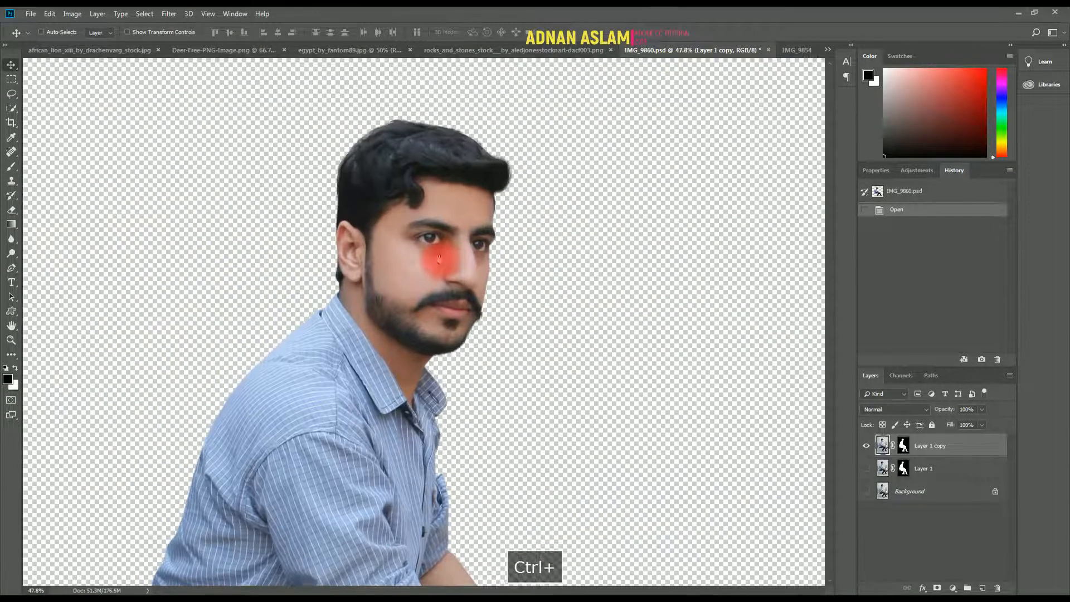
{"action": "key", "text": "ctrl+0"}
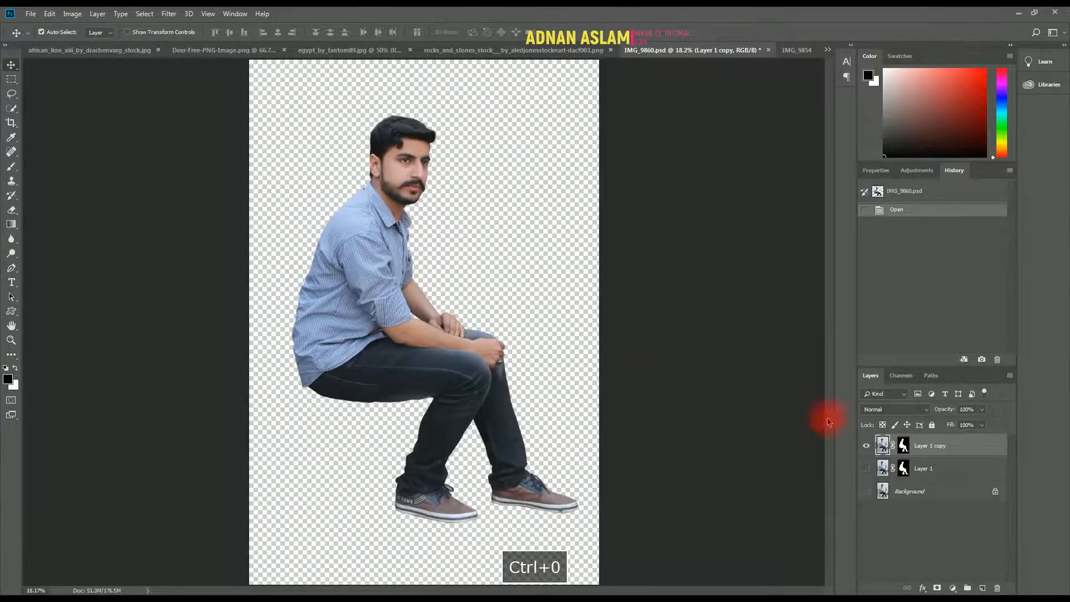
{"action": "left_click", "coordinate": [866, 492]}
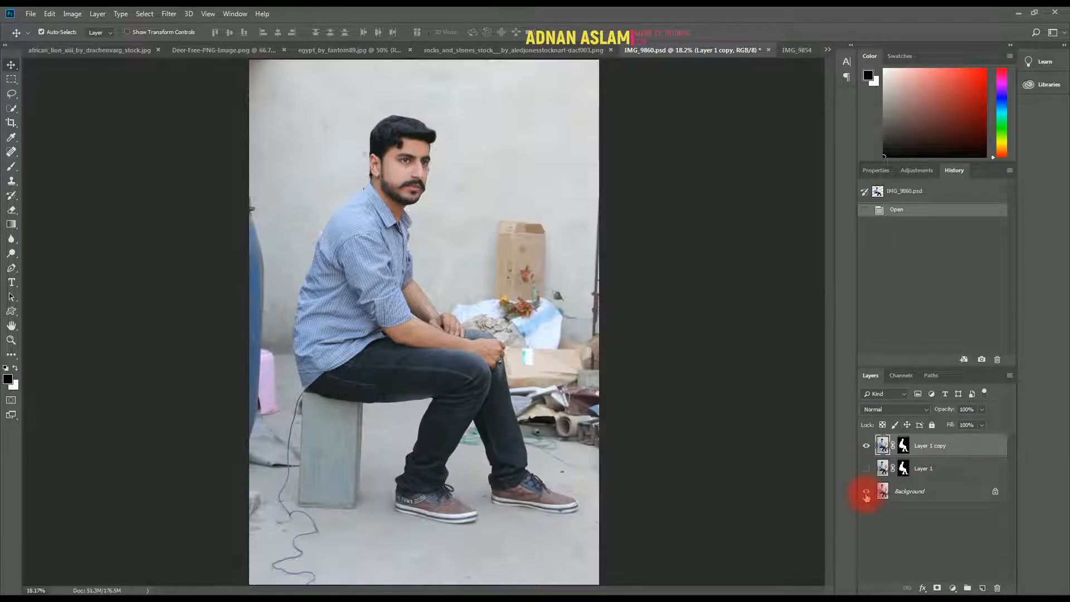
{"action": "left_click", "coordinate": [922, 493]}
{"action": "key", "text": "ctrl+j"}
{"action": "left_click_drag", "start_coordinate": [929, 449], "coordinate": [520, 323]}
Hide the Background copy layer and scale both man layers to about 27%, seating him on the large rock.
{"action": "left_click", "coordinate": [867, 460]}
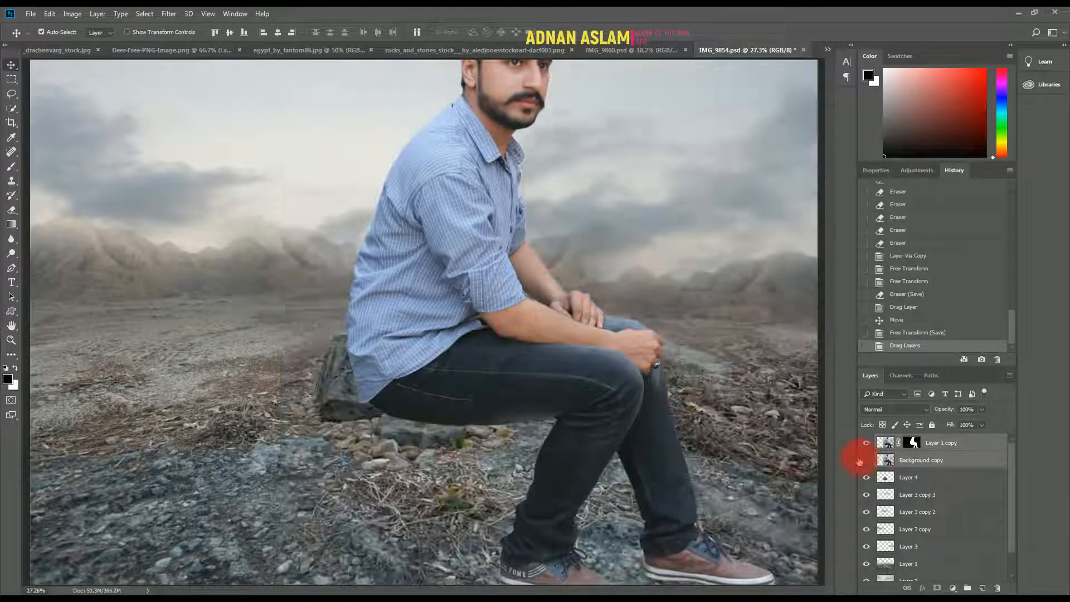
{"action": "key", "text": "ctrl+0"}
{"action": "key", "text": "ctrl+minus"}
{"action": "key", "text": "ctrl+t"}
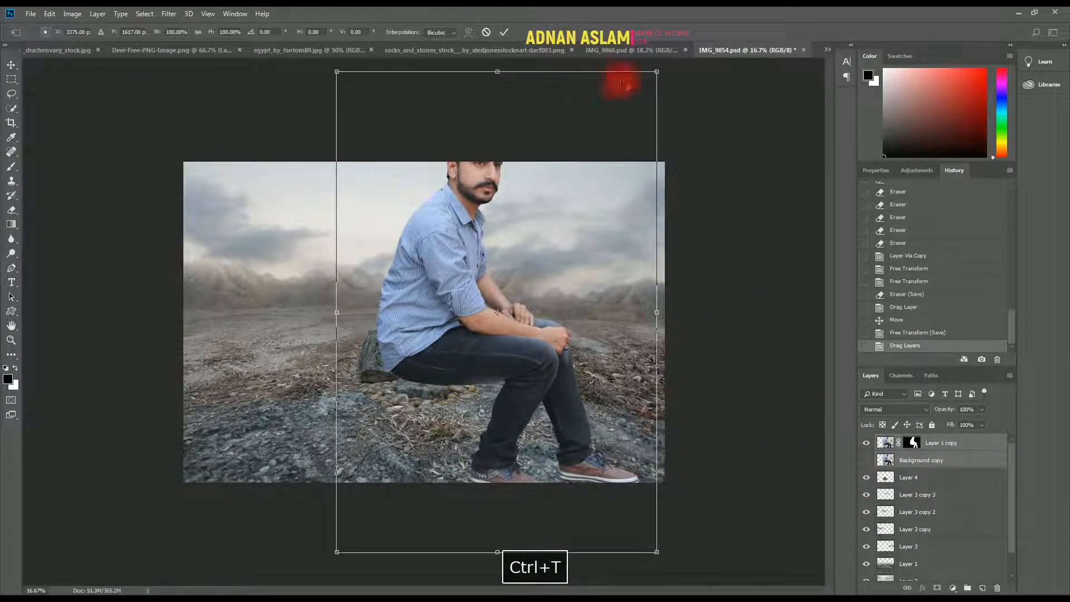
{"action": "left_click_drag", "start_coordinate": [657, 73], "coordinate": [490, 223]}
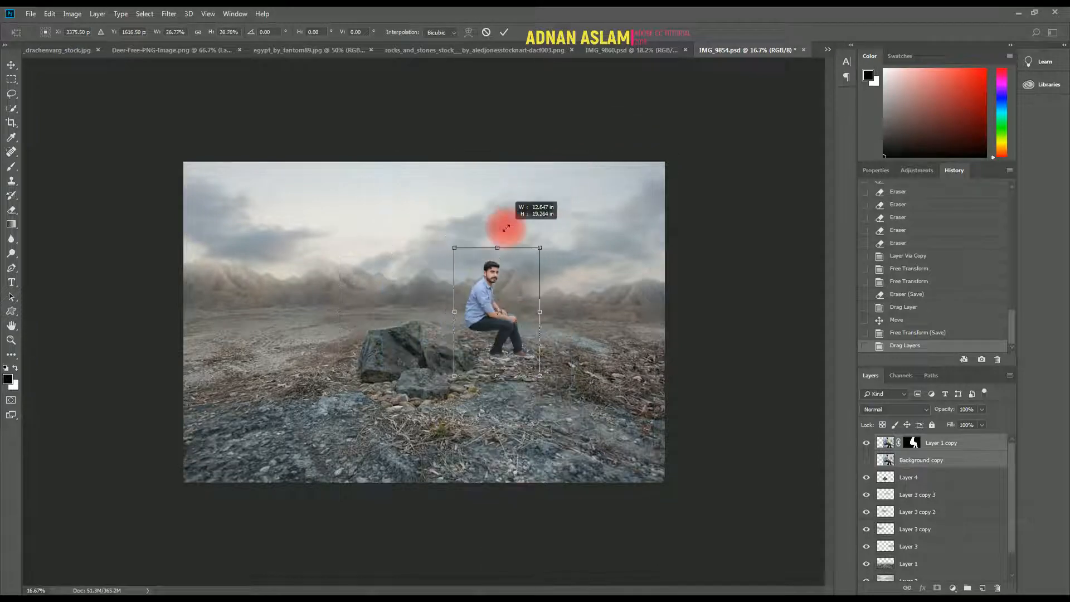
{"action": "left_click_drag", "start_coordinate": [490, 299], "coordinate": [428, 299]}
{"action": "double_click", "coordinate": [421, 292]}
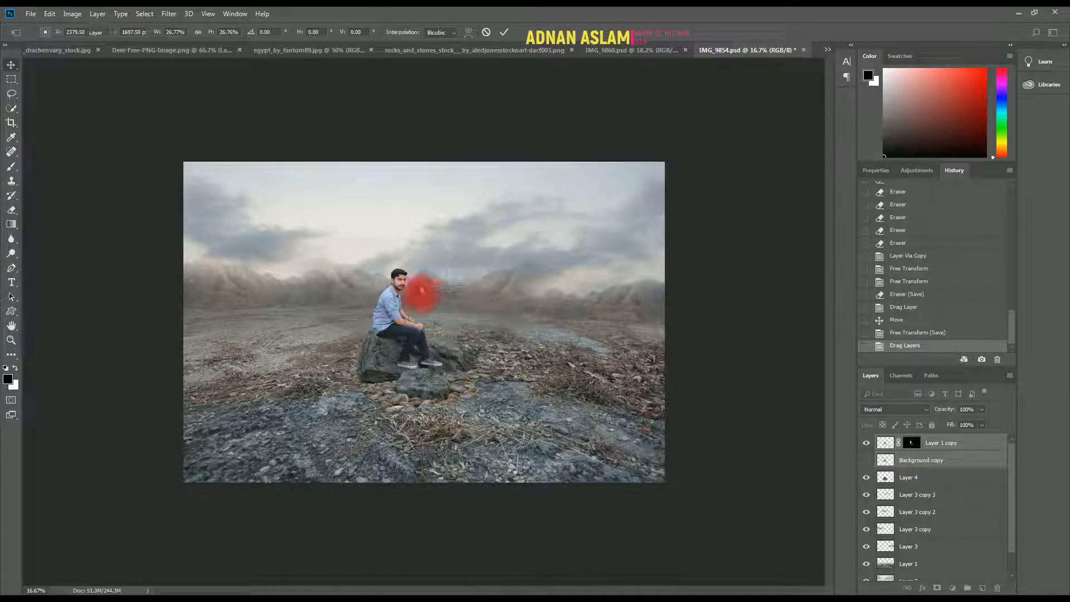
Scale both man layers up to about 110% and shift him slightly forward on the large rock.
{"action": "left_click", "coordinate": [412, 348], "text": "ctrl"}
{"action": "left_click_drag", "start_coordinate": [411, 352], "coordinate": [430, 394]}
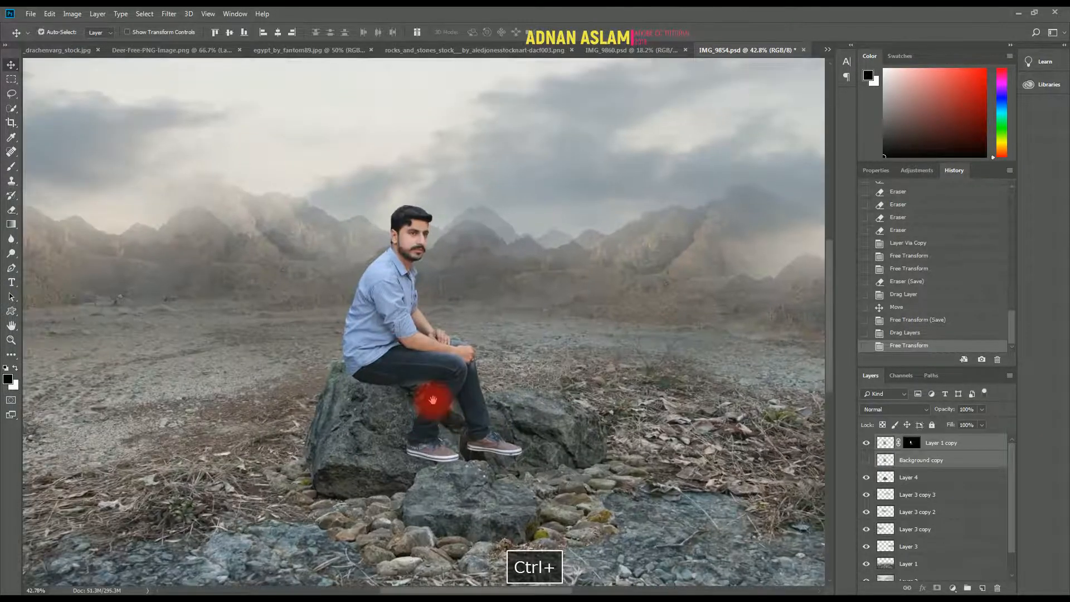
{"action": "key", "text": "ctrl+t"}
{"action": "left_click_drag", "start_coordinate": [535, 500], "coordinate": [552, 522]}
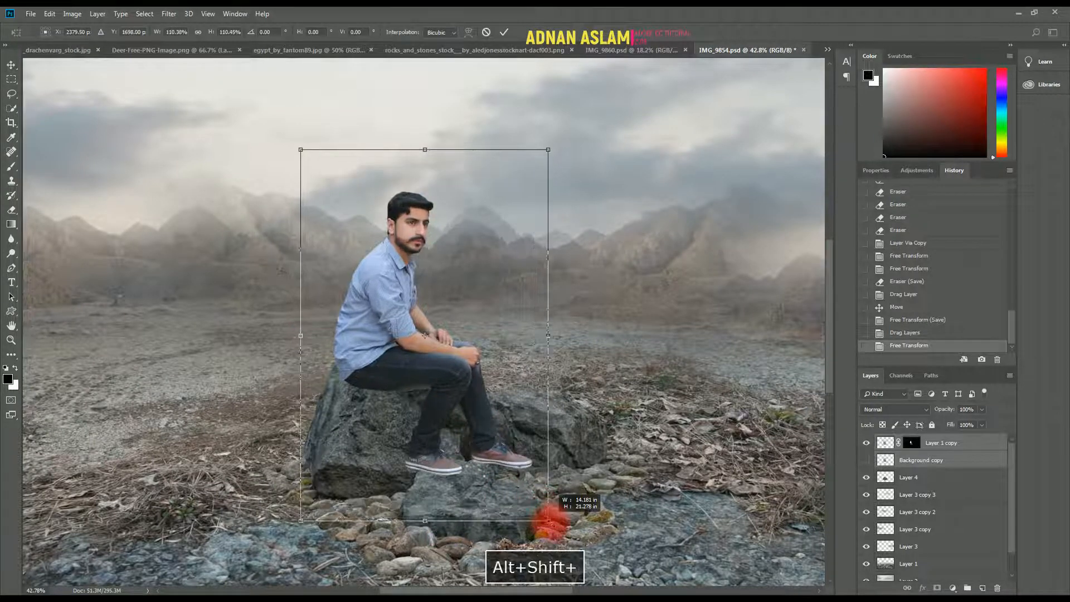
{"action": "left_click_drag", "start_coordinate": [497, 461], "coordinate": [511, 463]}
{"action": "key", "text": "Return"}
Warp Layer 4 to lower the rocks' upper edge so the large rock's top sits beneath the man's thighs.
{"action": "key", "text": "v"}
{"action": "left_click", "coordinate": [409, 408]}
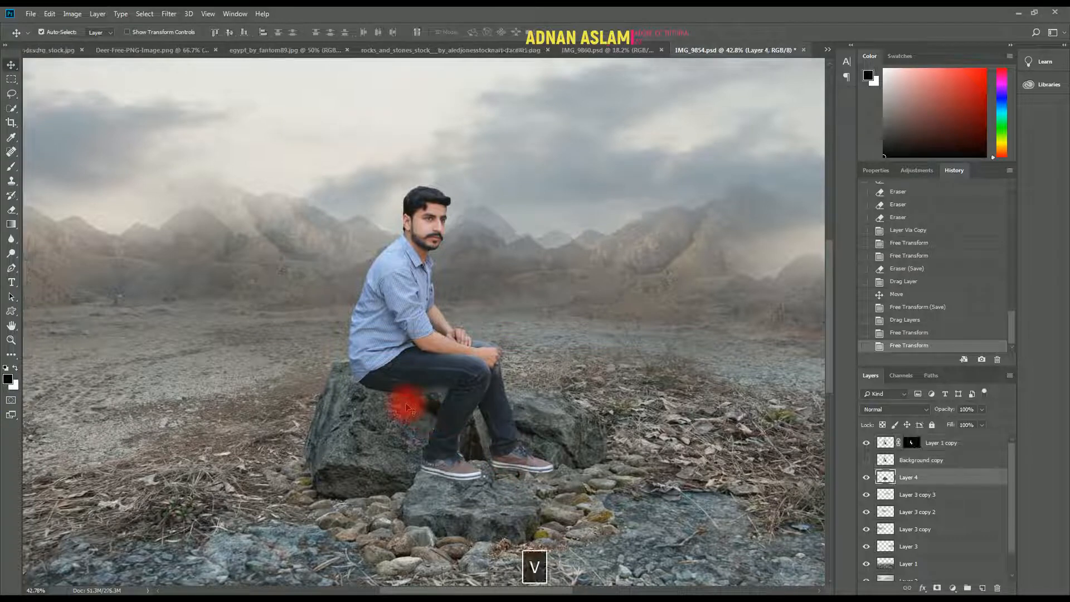
{"action": "key", "text": "ctrl+t"}
{"action": "right_click", "coordinate": [406, 410]}
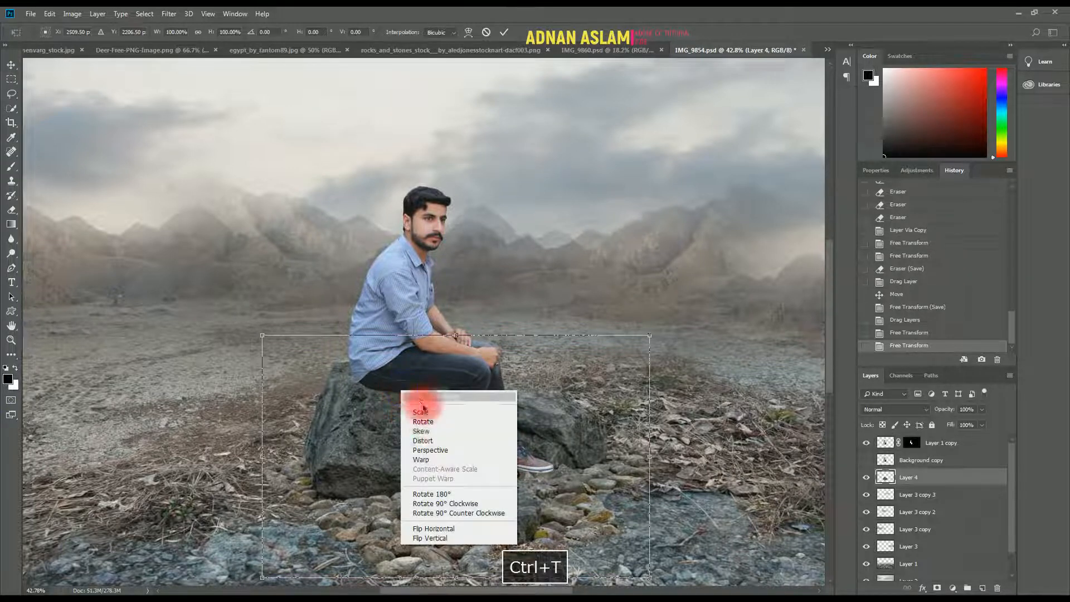
{"action": "left_click", "coordinate": [430, 458]}
{"action": "left_click_drag", "start_coordinate": [391, 336], "coordinate": [394, 399]}
{"action": "left_click", "coordinate": [520, 366]}
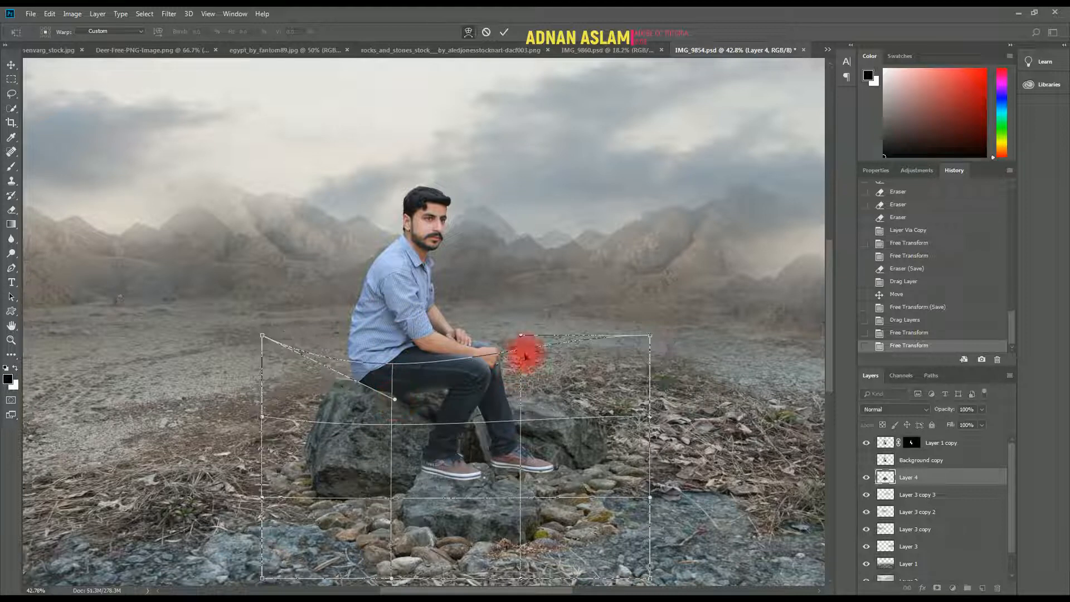
{"action": "left_click_drag", "start_coordinate": [524, 355], "coordinate": [522, 394]}
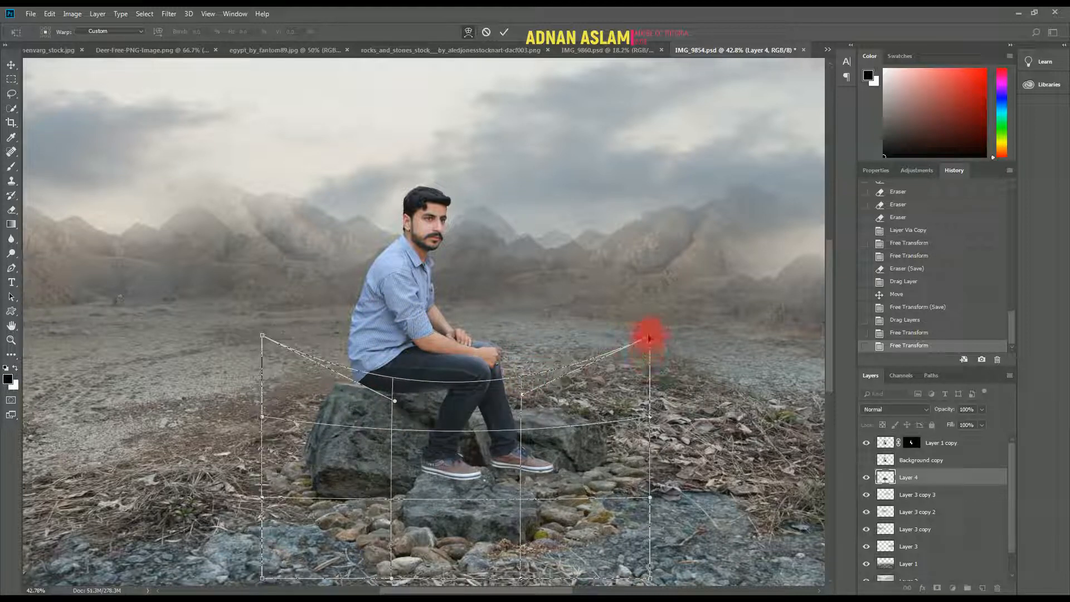
{"action": "left_click_drag", "start_coordinate": [649, 338], "coordinate": [646, 331]}
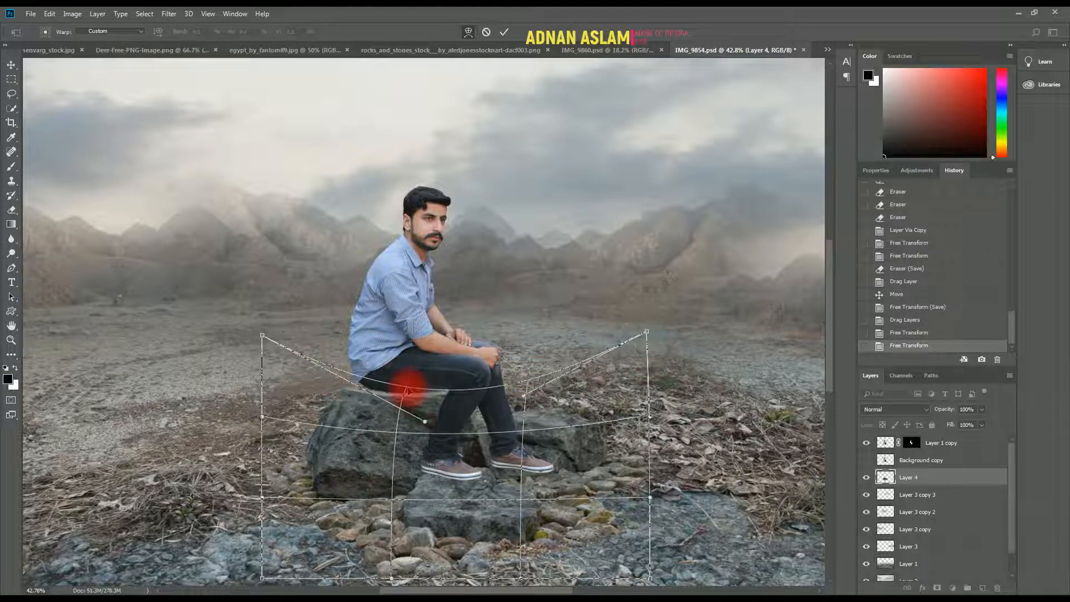
{"action": "left_click_drag", "start_coordinate": [262, 335], "coordinate": [287, 329]}
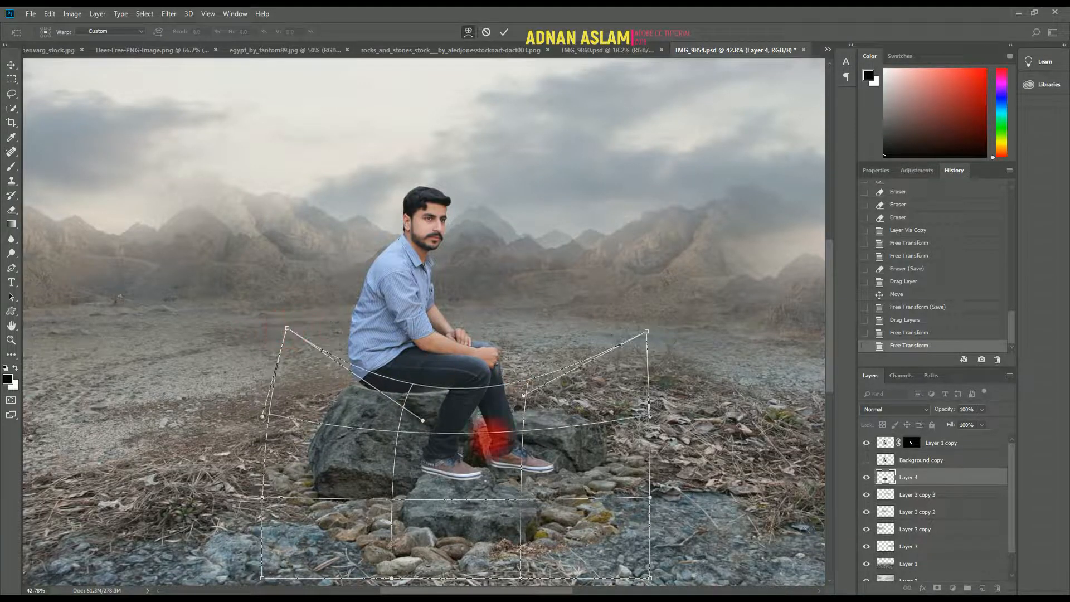
{"action": "key", "text": "Return"}
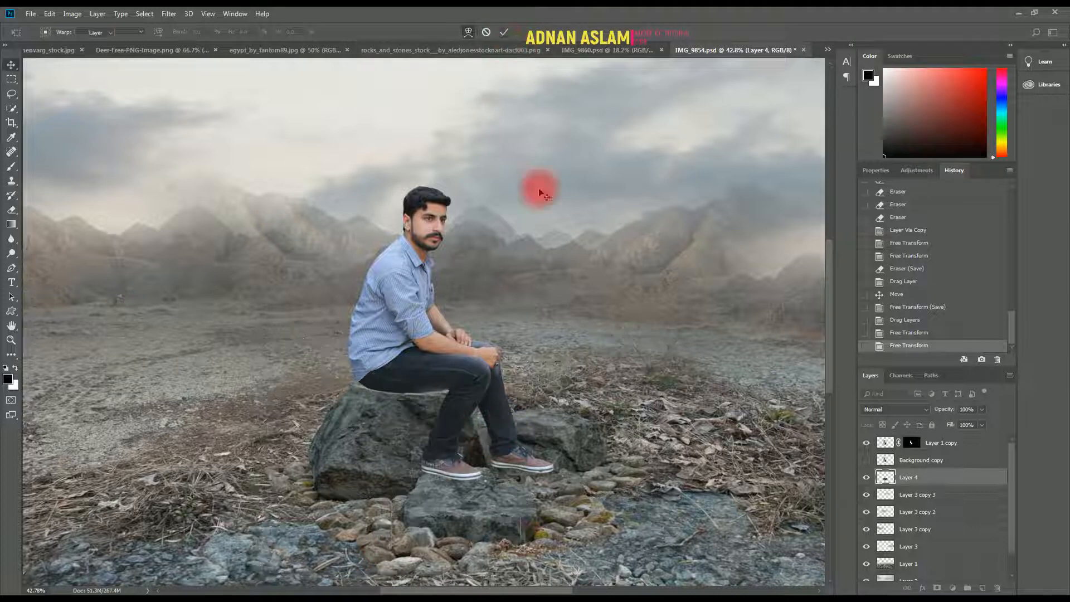
Warp Layer 4 again with slight adjustments to the large rock and the small front rock.
{"action": "key", "text": "ctrl+t"}
{"action": "right_click", "coordinate": [488, 487]}
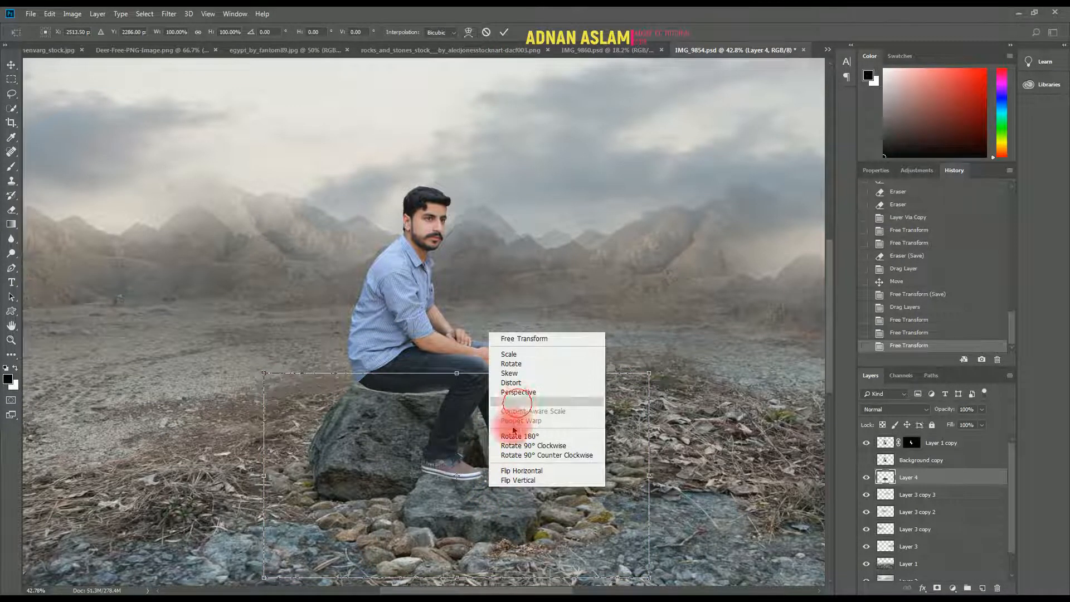
{"action": "left_click", "coordinate": [515, 402]}
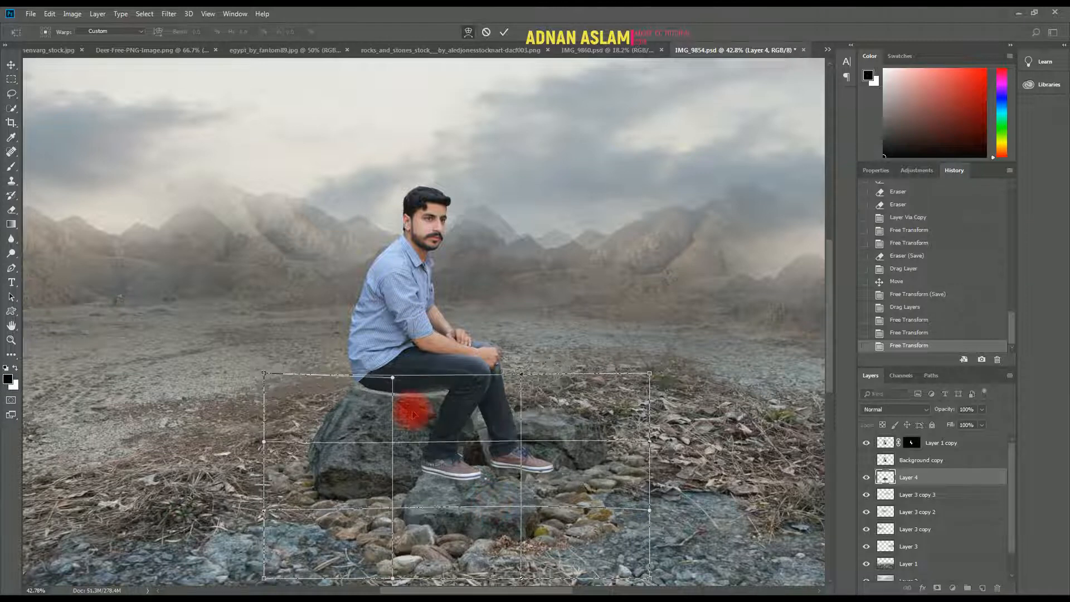
{"action": "left_click_drag", "start_coordinate": [412, 413], "coordinate": [415, 417]}
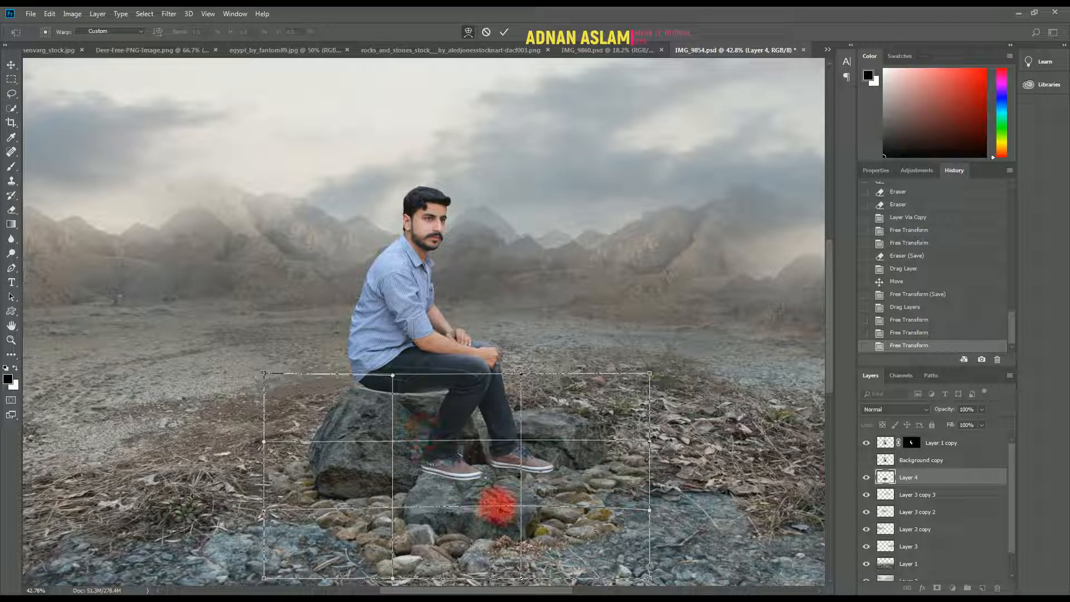
{"action": "left_click_drag", "start_coordinate": [499, 508], "coordinate": [500, 505]}
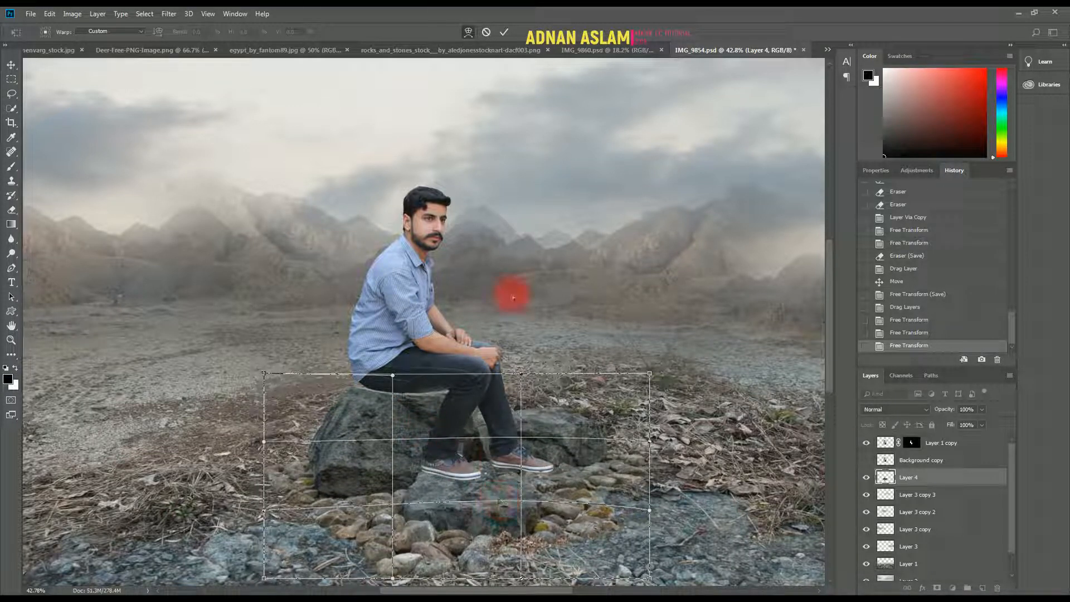
{"action": "left_click", "coordinate": [506, 34]}
Lasso the end of the small front rock on Layer 4, feather the selection and copy it to a new layer.
{"action": "key", "text": "ctrl+plus"}
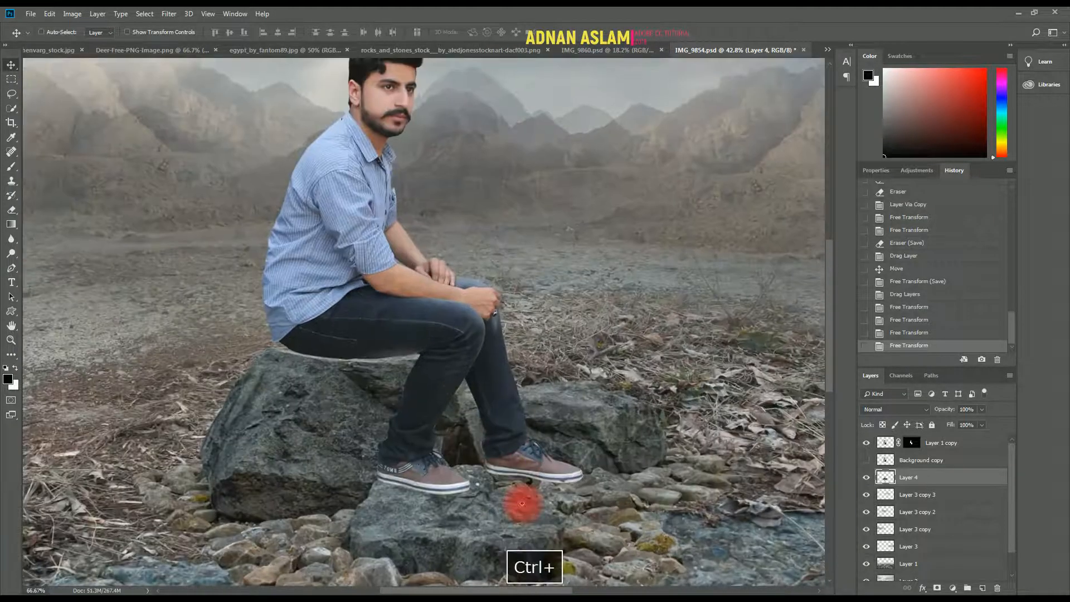
{"action": "key", "text": "ctrl+plus"}
{"action": "key", "text": "space"}
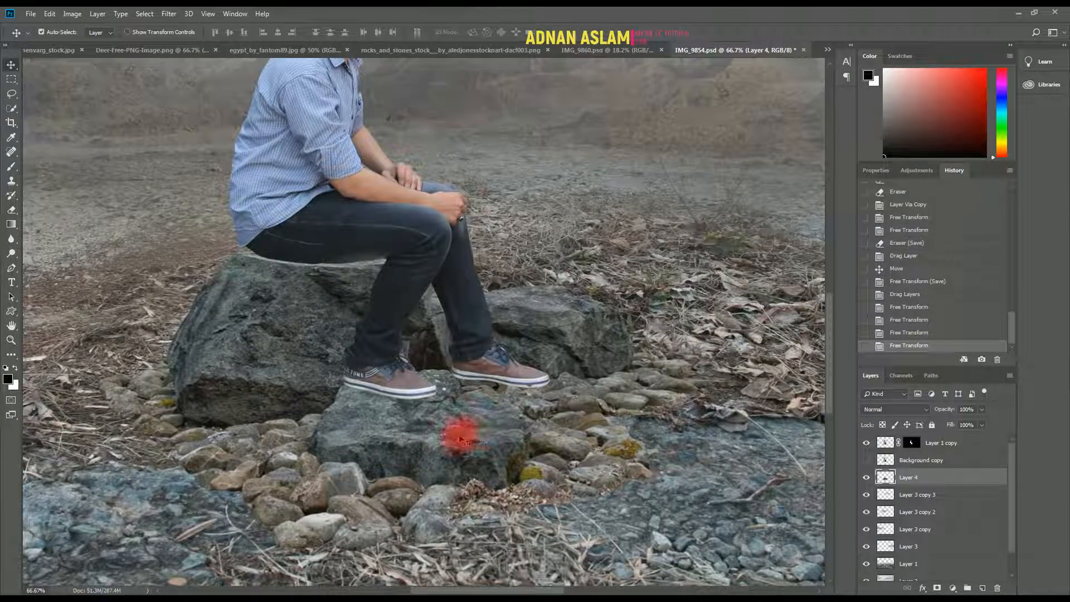
{"action": "key", "text": "l"}
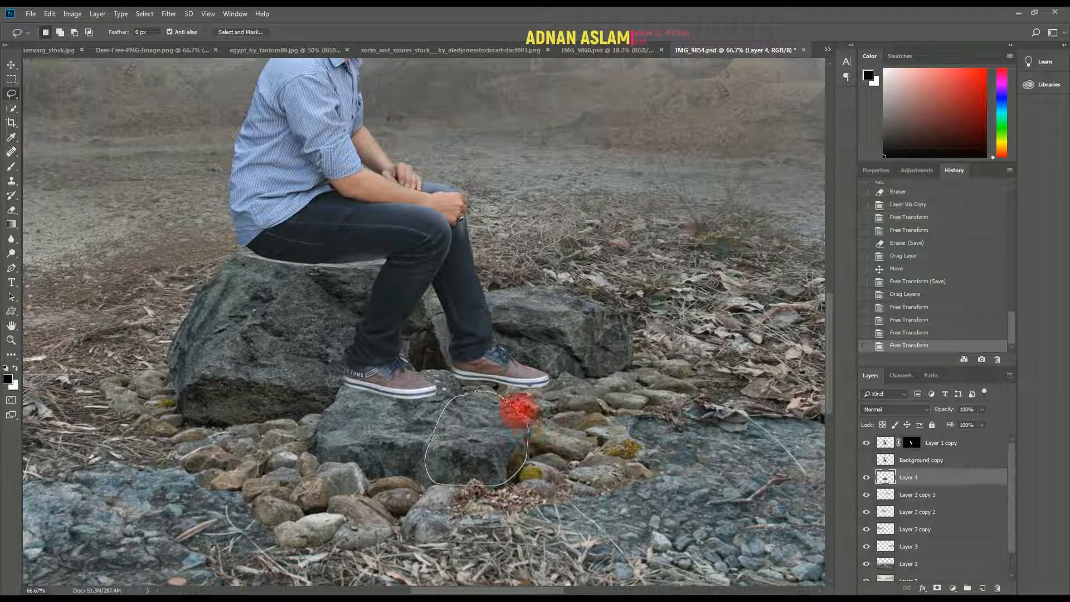
{"action": "key", "text": "ctrl+alt+d"}
{"action": "left_click_drag", "start_coordinate": [518, 410], "coordinate": [509, 406]}
{"action": "key", "text": "Return"}
{"action": "key", "text": "ctrl+j"}
Rotate the copied rock piece about -4.3° and place it beneath the man's forward shoe to extend the small rock.
{"action": "key", "text": "ctrl+t"}
{"action": "left_click_drag", "start_coordinate": [553, 448], "coordinate": [593, 412]}
{"action": "left_click_drag", "start_coordinate": [487, 437], "coordinate": [529, 432]}
{"action": "left_click_drag", "start_coordinate": [490, 431], "coordinate": [487, 428]}
{"action": "left_click_drag", "start_coordinate": [615, 436], "coordinate": [600, 467]}
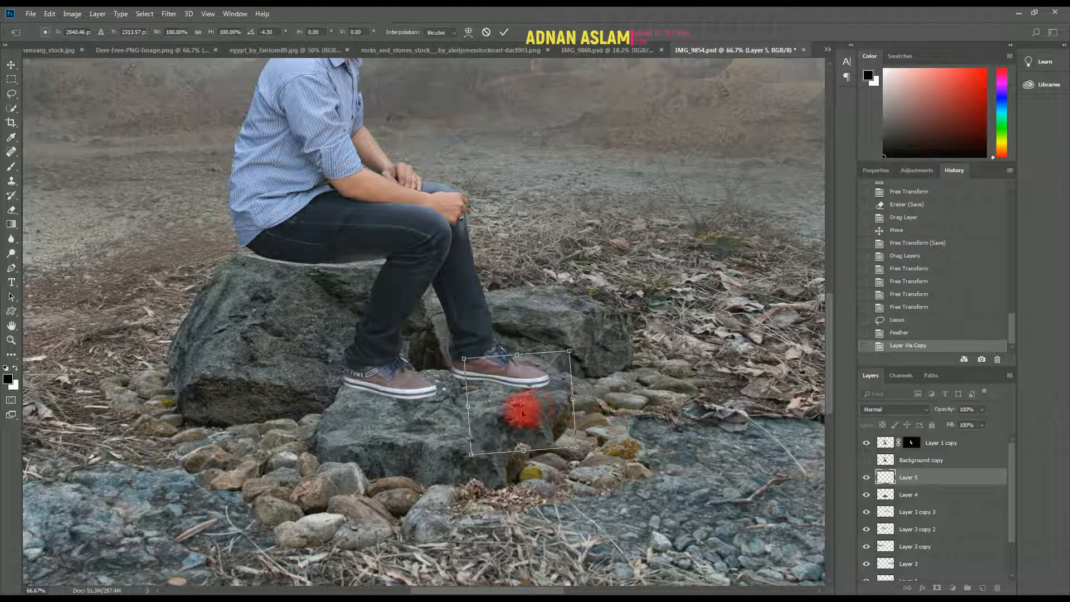
{"action": "left_click_drag", "start_coordinate": [533, 409], "coordinate": [523, 406]}
{"action": "key", "text": "Return"}
Erase the rock piece's outer edges with a much smaller soft eraser to blend it into the small rock.
{"action": "key", "text": "e"}
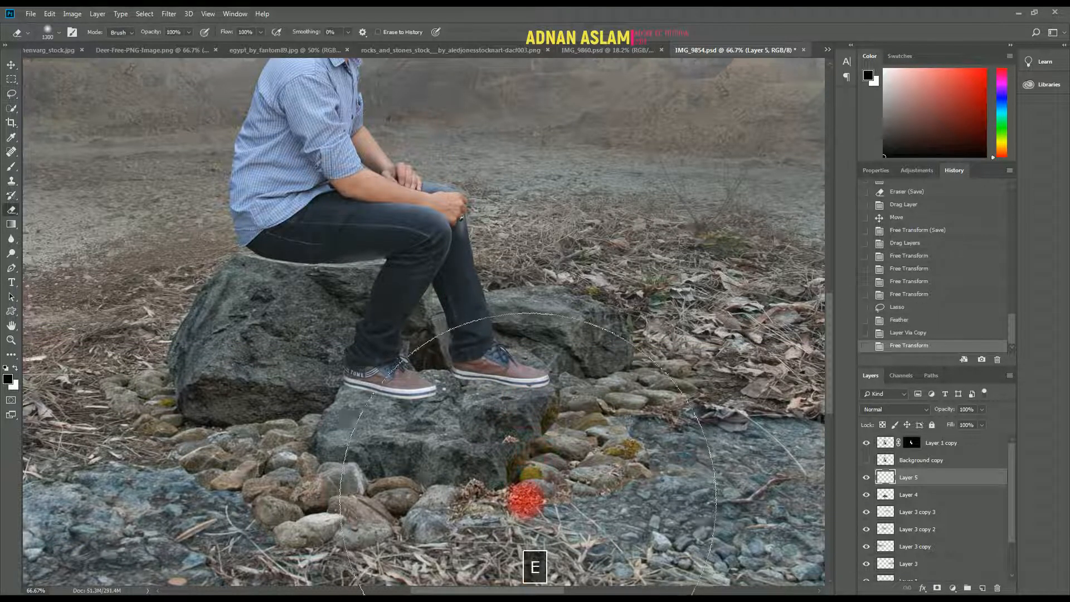
{"action": "key", "text": "bracketleft"}
{"action": "key", "text": "bracketleft"}
{"action": "key", "text": "bracketleft"}
{"action": "key", "text": "bracketleft"}
{"action": "key", "text": "bracketleft"}
{"action": "key", "text": "bracketleft"}
{"action": "key", "text": "bracketleft"}
{"action": "key", "text": "bracketleft"}
{"action": "key", "text": "bracketleft"}
{"action": "key", "text": "bracketleft"}
{"action": "key", "text": "bracketleft"}
{"action": "key", "text": "bracketleft"}
{"action": "key", "text": "bracketleft"}
{"action": "key", "text": "bracketleft"}
{"action": "key", "text": "bracketleft"}
{"action": "key", "text": "bracketleft"}
{"action": "key", "text": "bracketleft"}
{"action": "key", "text": "bracketleft"}
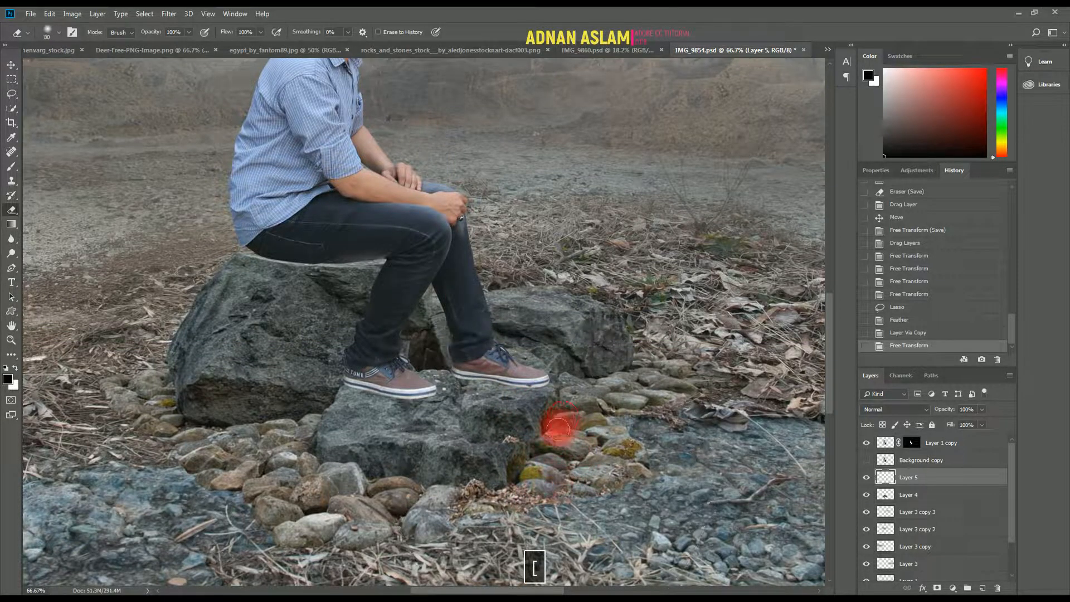
{"action": "mouse_move", "coordinate": [558, 428]}
{"action": "left_mouse_down"}
{"action": "mouse_move", "coordinate": [534, 453]}
{"action": "mouse_move", "coordinate": [472, 452]}
{"action": "mouse_move", "coordinate": [594, 456]}
{"action": "left_mouse_up"}
{"action": "mouse_move", "coordinate": [470, 439]}
{"action": "left_mouse_down"}
{"action": "mouse_move", "coordinate": [460, 439]}
{"action": "mouse_move", "coordinate": [485, 408]}
{"action": "mouse_move", "coordinate": [438, 386]}
{"action": "left_mouse_up"}
Stretch the rock piece's width to about 120% and nudge it into place under the forward shoe.
{"action": "key", "text": "ctrl+t"}
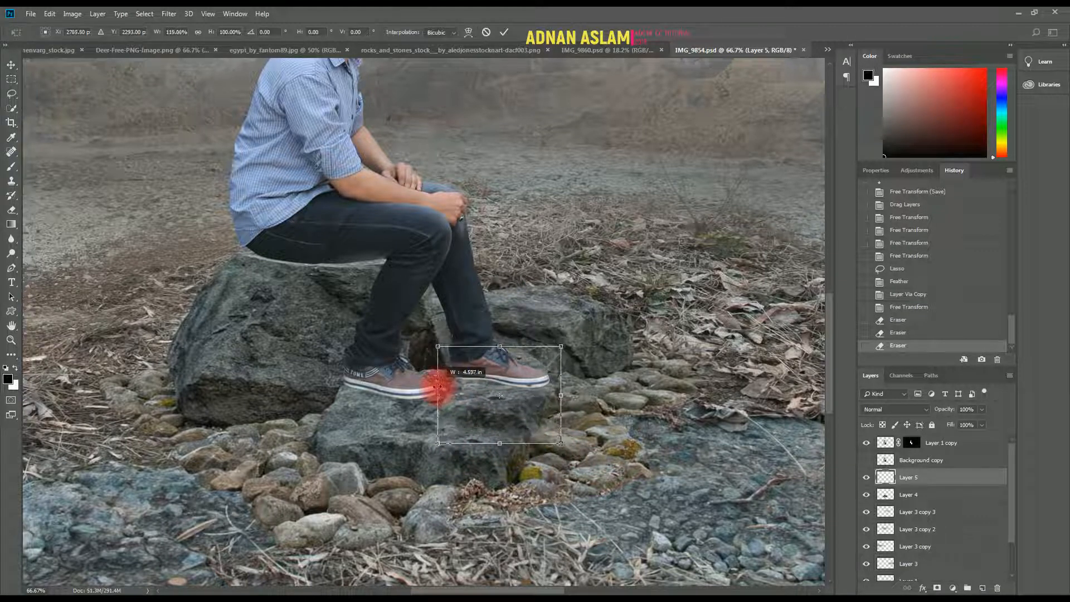
{"action": "key", "text": "Return"}
{"action": "key", "text": "v"}
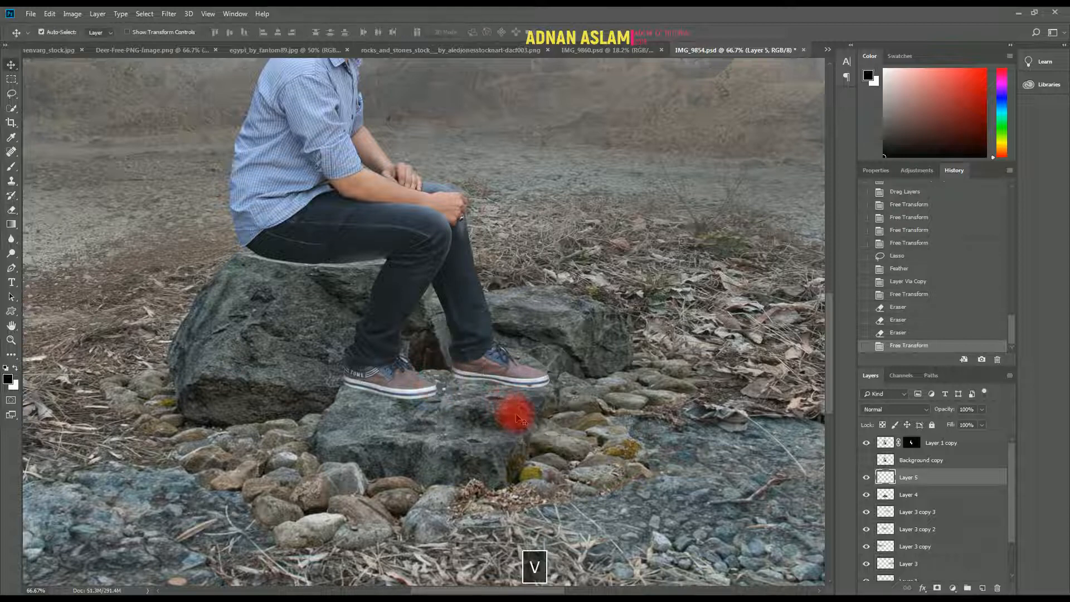
{"action": "left_click_drag", "start_coordinate": [512, 420], "coordinate": [540, 424]}
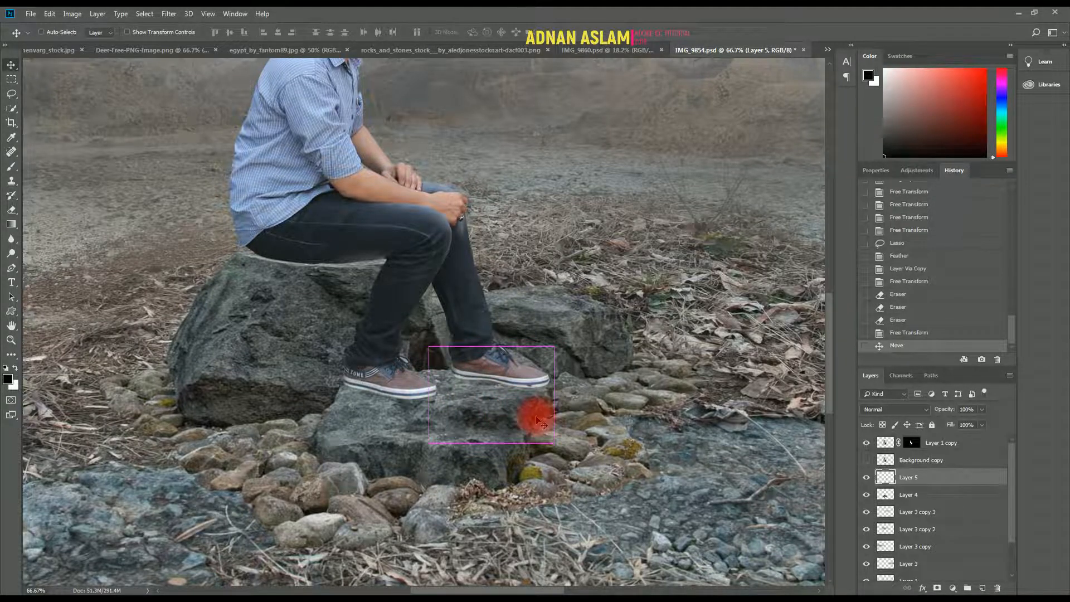
Show the Background copy layer behind the cut-out man.
{"action": "key", "text": "ctrl+0"}
{"action": "key", "text": "ctrl+minus"}
{"action": "key", "text": "v"}
{"action": "key", "text": "ctrl+space"}
{"action": "left_click_drag", "start_coordinate": [382, 278], "coordinate": [449, 279]}
{"action": "left_click", "coordinate": [866, 461]}
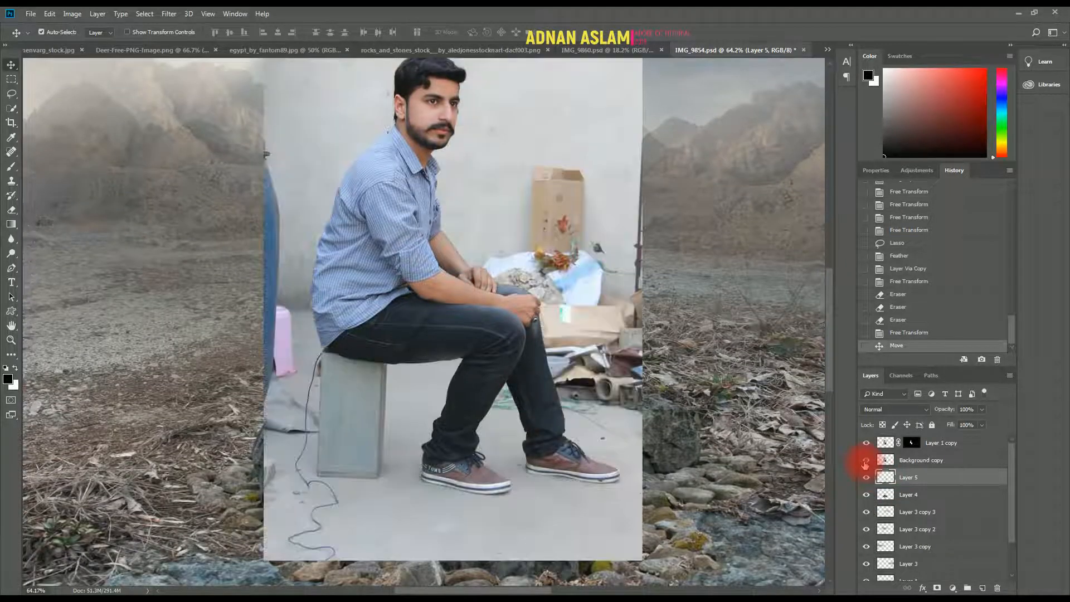
{"action": "left_click", "coordinate": [895, 409]}
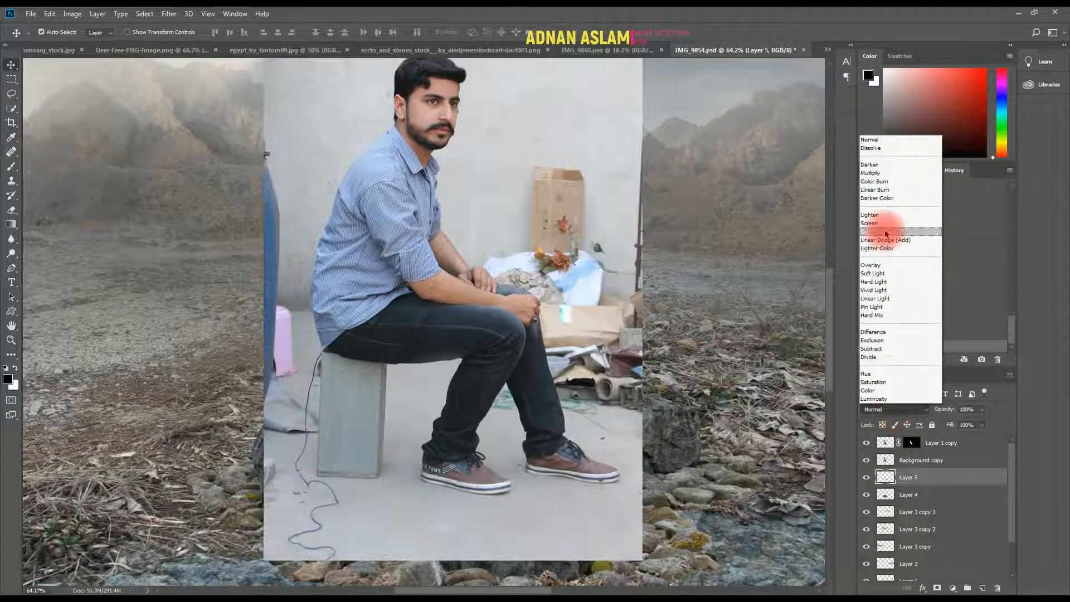
{"action": "left_click", "coordinate": [873, 174]}
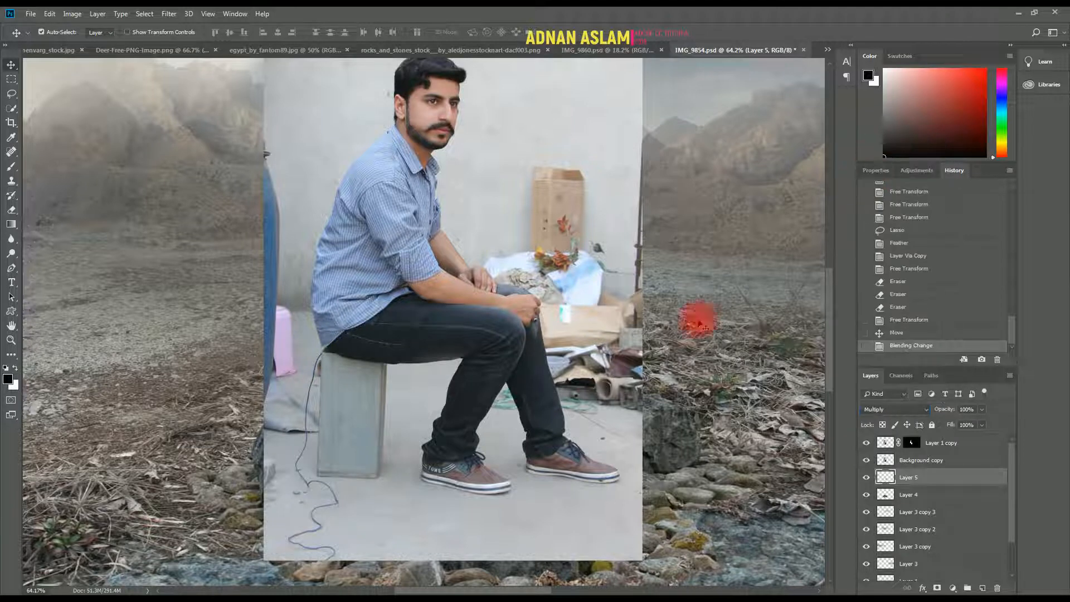
{"action": "key", "text": "ctrl+alt+z"}
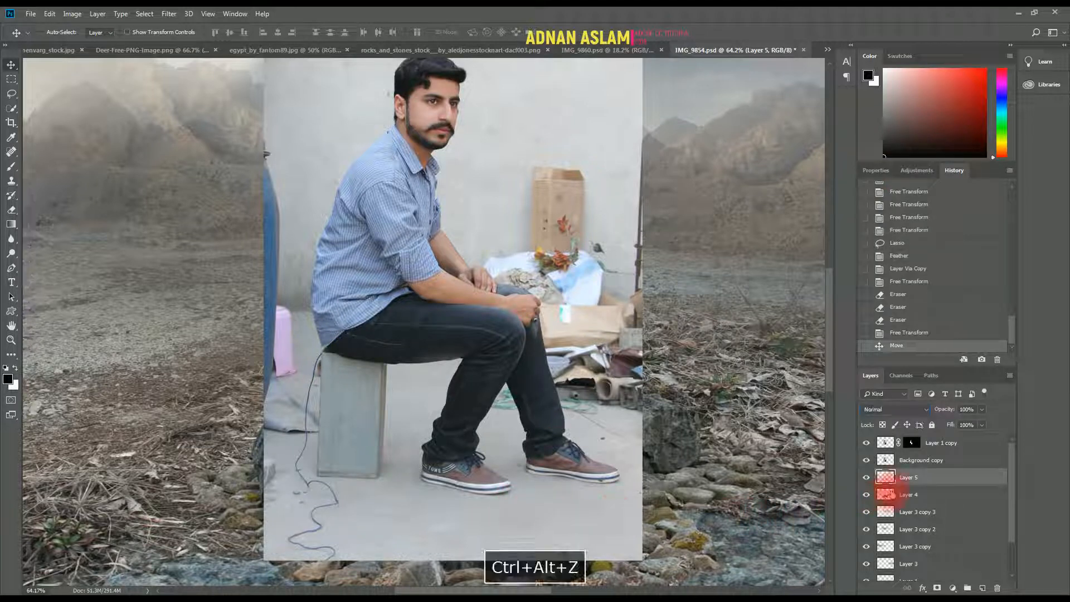
Set the Background copy layer's blend mode to Multiply.
{"action": "left_click", "coordinate": [921, 463]}
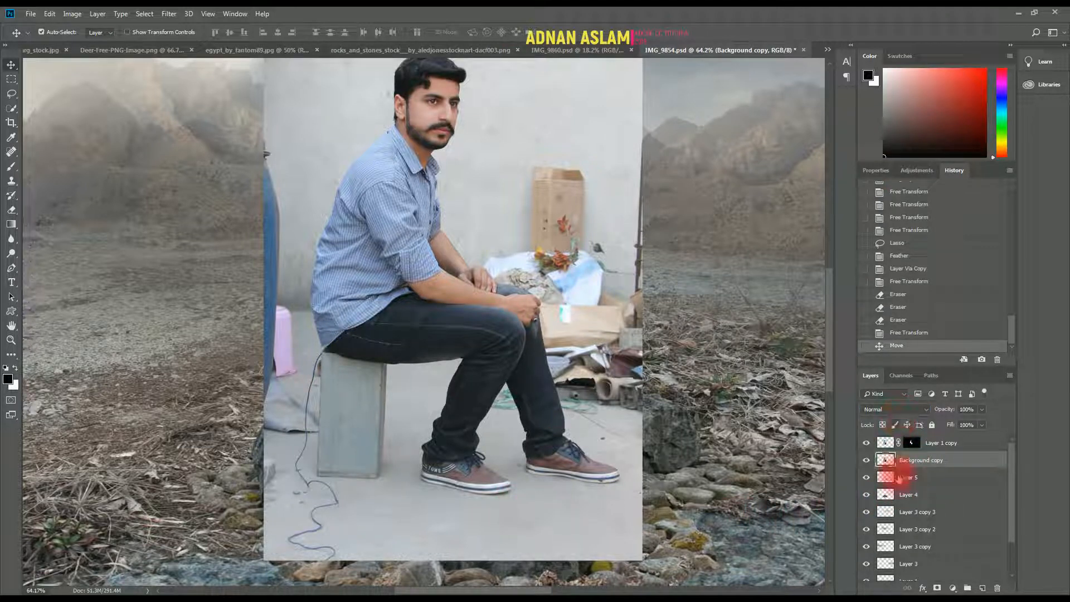
{"action": "left_click", "coordinate": [899, 478]}
{"action": "left_click", "coordinate": [910, 462]}
{"action": "left_click_drag", "start_coordinate": [894, 409], "coordinate": [879, 176]}
{"action": "left_click", "coordinate": [879, 175]}
Erase the surrounding backdrop on the Background copy layer with a soft eraser, keeping the natural shadows around the seat and shoes.
{"action": "left_click_drag", "start_coordinate": [503, 473], "coordinate": [568, 467]}
{"action": "left_click", "coordinate": [440, 430], "text": "alt"}
{"action": "left_click", "coordinate": [440, 431], "text": "alt"}
{"action": "left_click", "coordinate": [441, 430], "text": "alt"}
{"action": "key", "text": "e"}
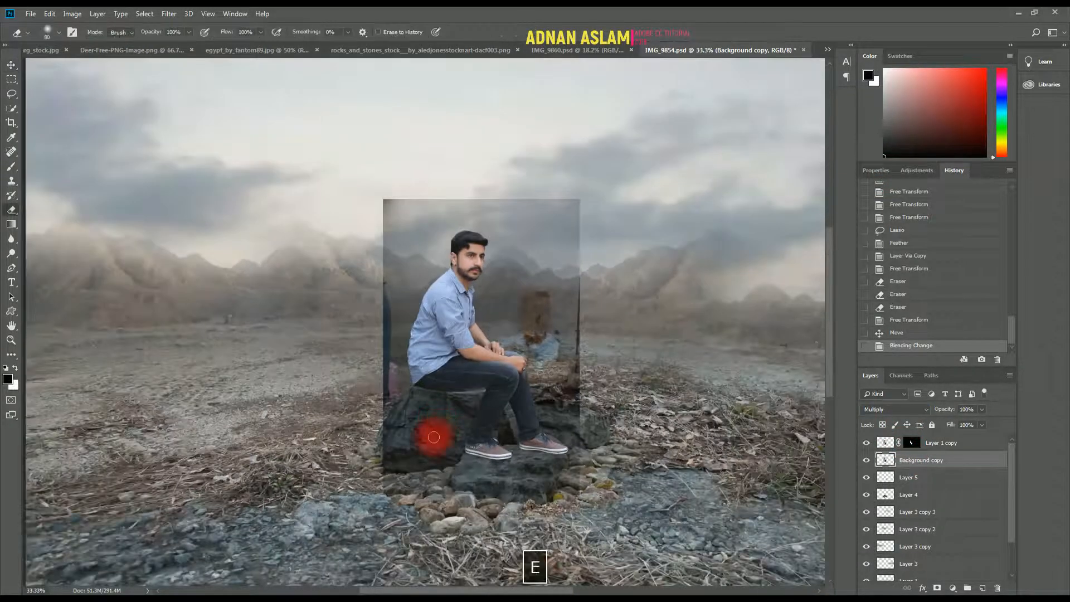
{"action": "key", "text": "]"}
{"action": "key", "text": "]"}
{"action": "mouse_move", "coordinate": [435, 426]}
{"action": "left_mouse_down"}
{"action": "mouse_move", "coordinate": [398, 484]}
{"action": "mouse_move", "coordinate": [403, 472]}
{"action": "mouse_move", "coordinate": [351, 398]}
{"action": "mouse_move", "coordinate": [350, 368]}
{"action": "mouse_move", "coordinate": [378, 314]}
{"action": "mouse_move", "coordinate": [634, 325]}
{"action": "mouse_move", "coordinate": [610, 328]}
{"action": "mouse_move", "coordinate": [373, 229]}
{"action": "left_mouse_up"}
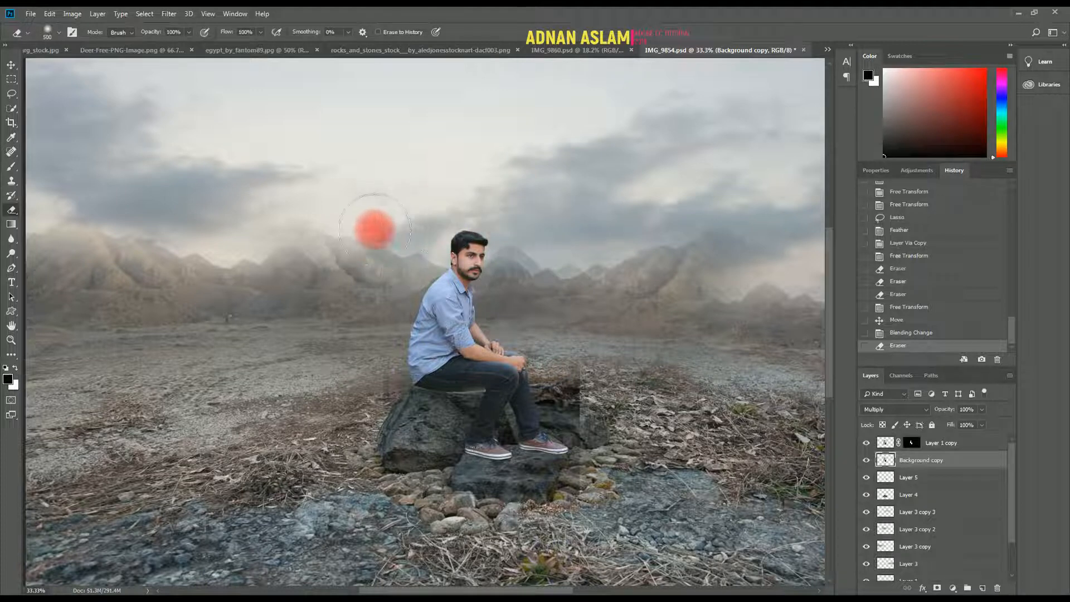
{"action": "key", "text": "["}
{"action": "key", "text": "["}
{"action": "mouse_move", "coordinate": [585, 371]}
{"action": "left_mouse_down"}
{"action": "mouse_move", "coordinate": [557, 360]}
{"action": "mouse_move", "coordinate": [568, 386]}
{"action": "mouse_move", "coordinate": [594, 402]}
{"action": "mouse_move", "coordinate": [590, 514]}
{"action": "mouse_move", "coordinate": [517, 512]}
{"action": "mouse_move", "coordinate": [565, 510]}
{"action": "mouse_move", "coordinate": [511, 498]}
{"action": "mouse_move", "coordinate": [537, 473]}
{"action": "left_mouse_up"}
Add a new layer above Layer 1 copy and merge the two so the man's mask is applied.
{"action": "key", "text": "ctrl+plus"}
{"action": "scroll", "coordinate": [536, 473], "scroll_direction": "up", "scroll_amount": 10}
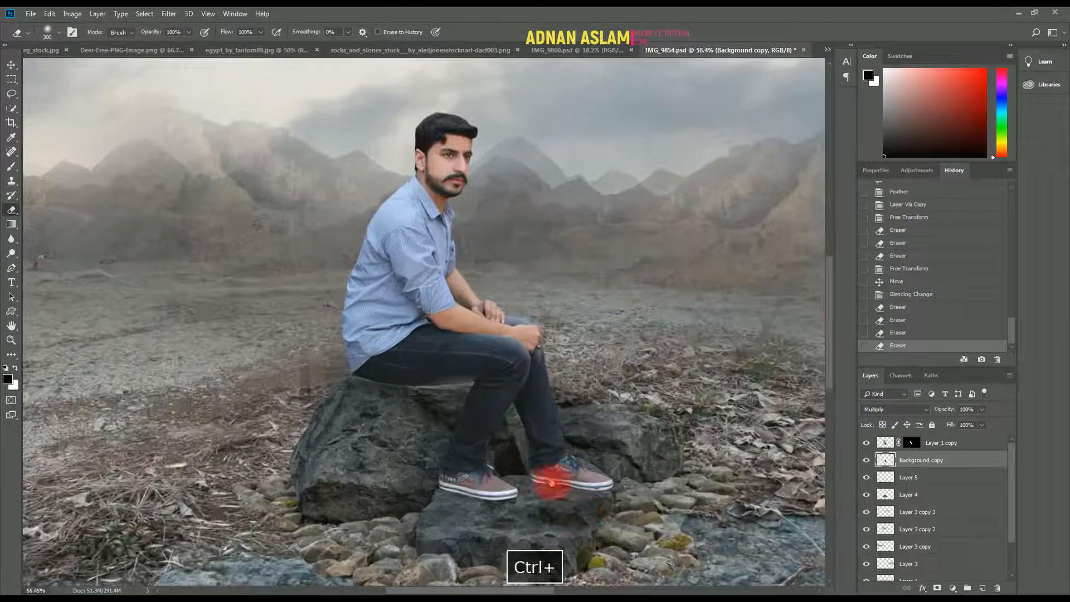
{"action": "key", "text": "v"}
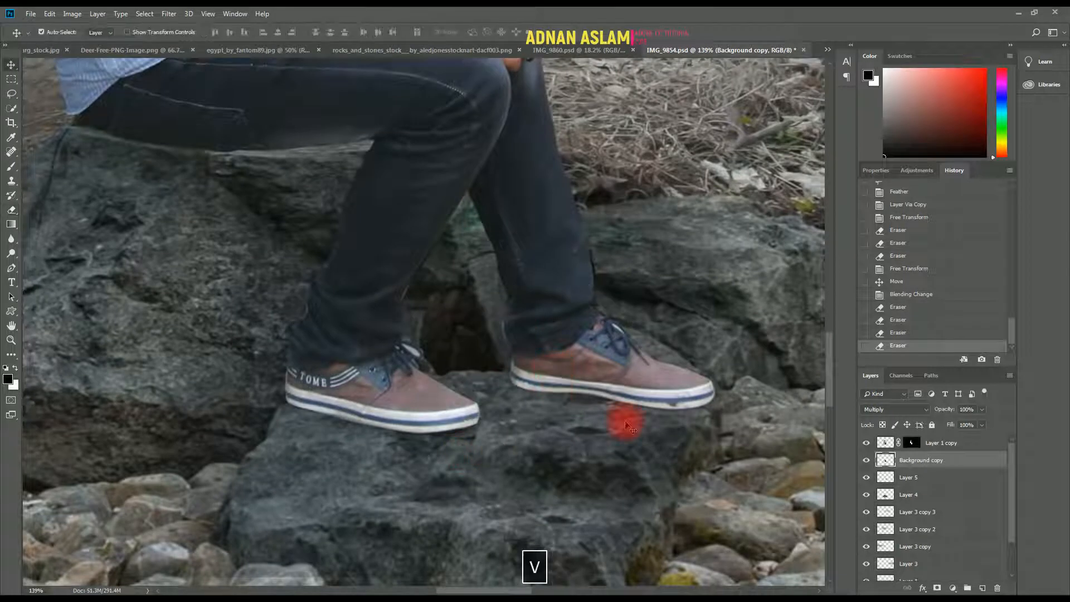
{"action": "left_click", "coordinate": [576, 301]}
{"action": "left_click", "coordinate": [982, 589]}
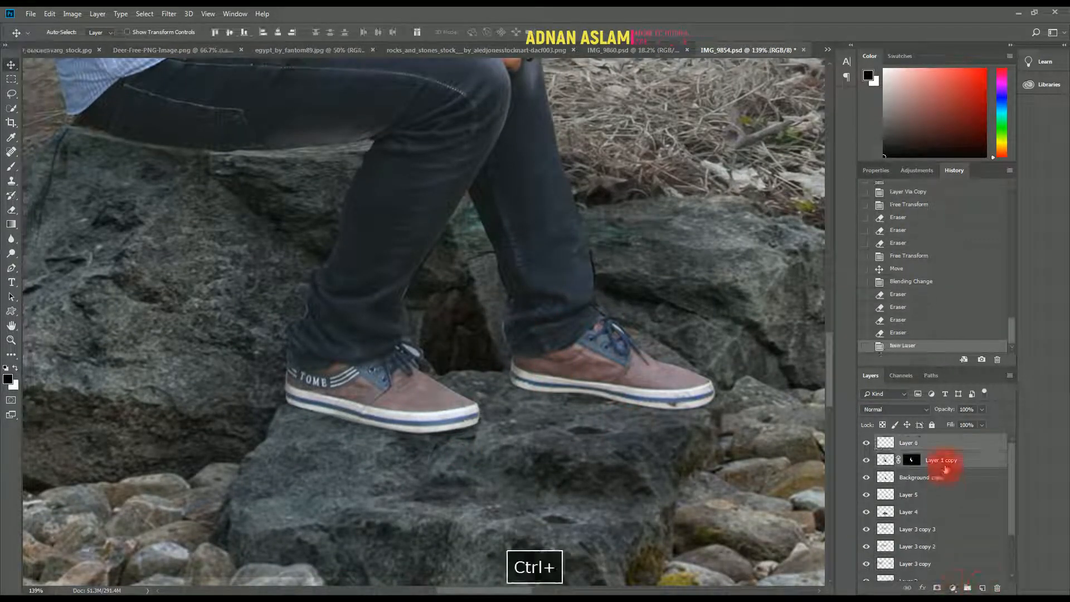
{"action": "key", "text": "ctrl+e"}
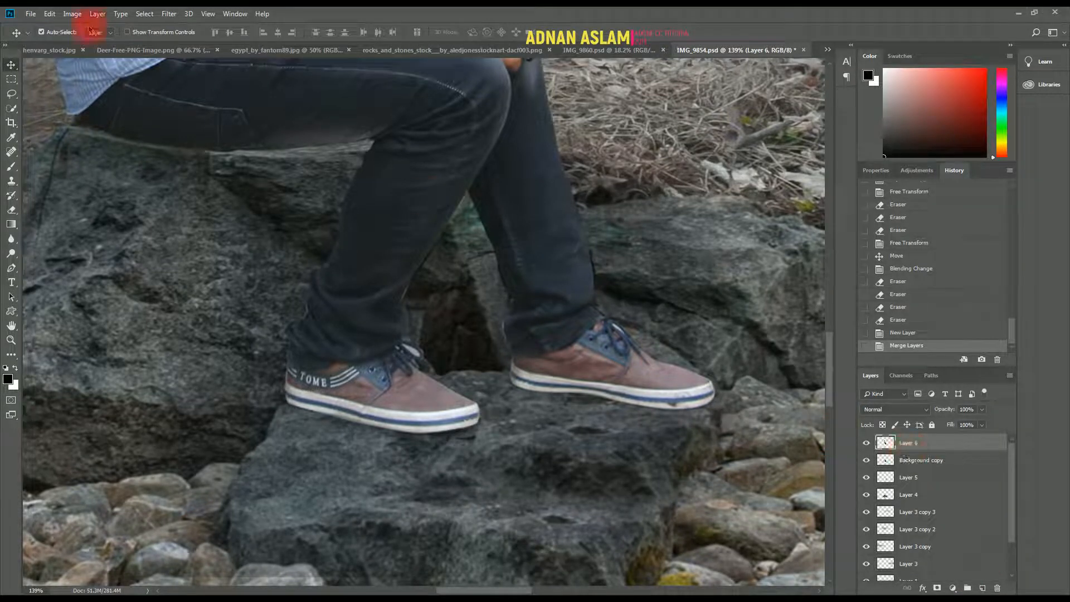
Defringe the merged man layer and load its outline as a selection.
{"action": "left_click", "coordinate": [95, 14]}
{"action": "mouse_move", "coordinate": [148, 435]}
{"action": "left_click", "coordinate": [235, 447]}
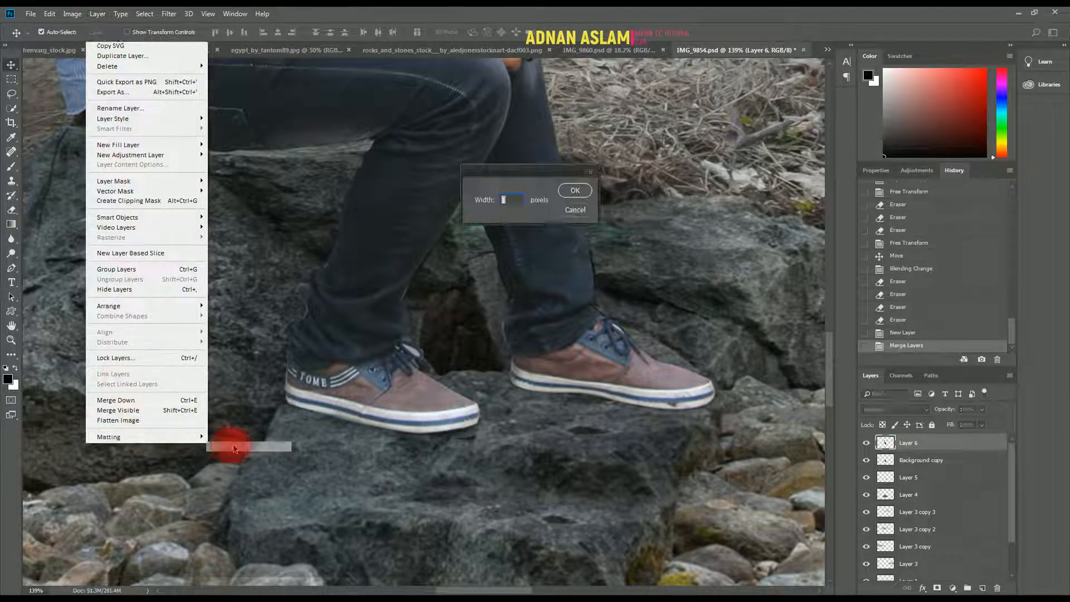
{"action": "key", "text": "Return"}
{"action": "left_click", "coordinate": [885, 443], "text": "ctrl"}
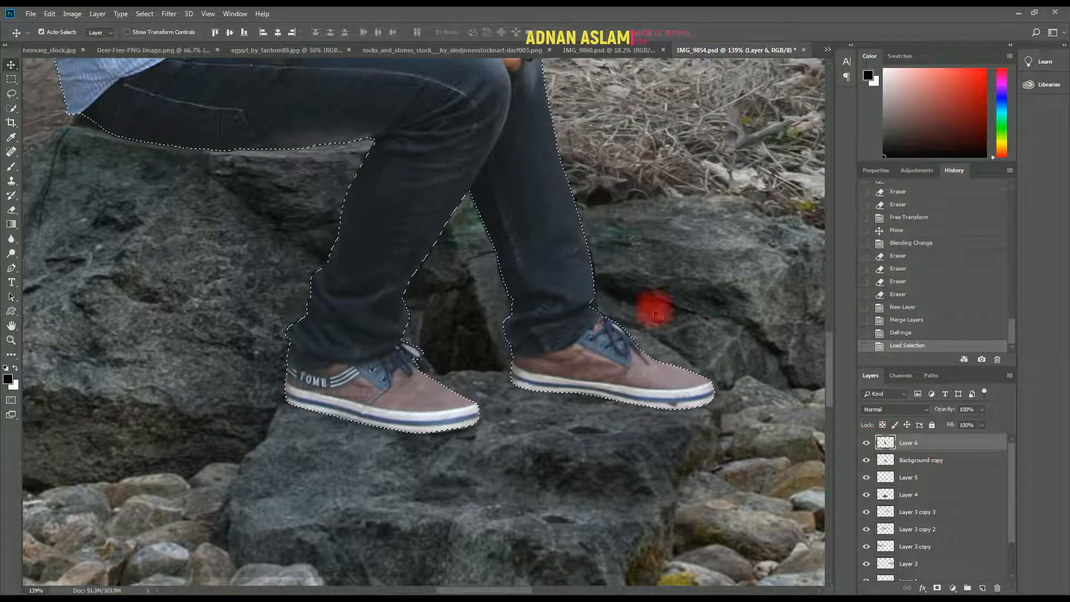
Feather the man's selection by 1 pixel, invert it, delete the fringe outside his outline on Layer 6, and deselect.
{"action": "key", "text": "l"}
{"action": "right_click", "coordinate": [557, 240]}
{"action": "left_click", "coordinate": [580, 266]}
{"action": "left_click", "coordinate": [622, 189]}
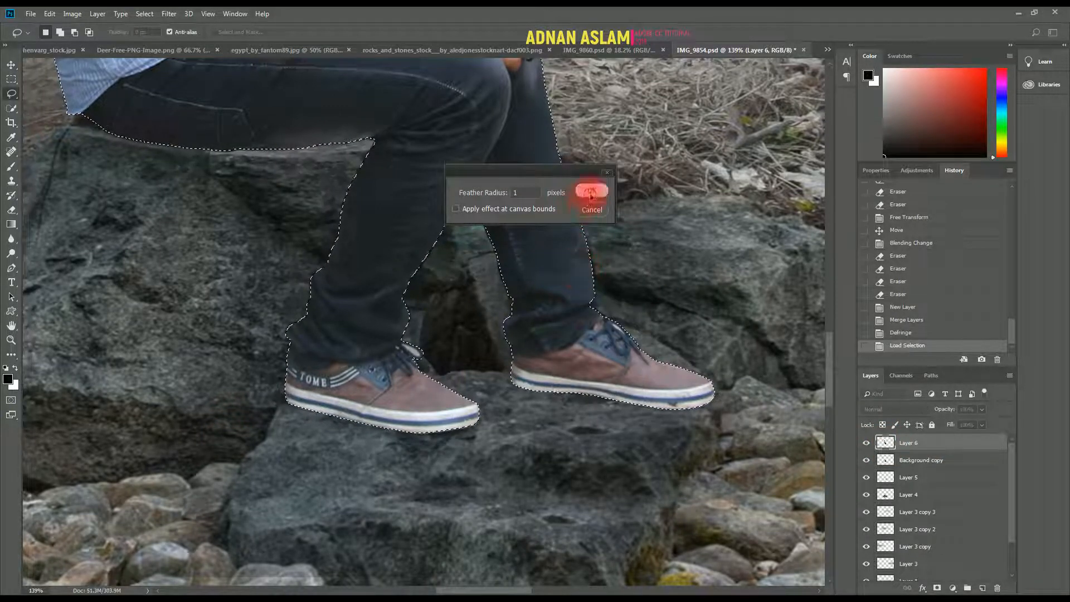
{"action": "right_click", "coordinate": [523, 228]}
{"action": "left_click", "coordinate": [559, 243]}
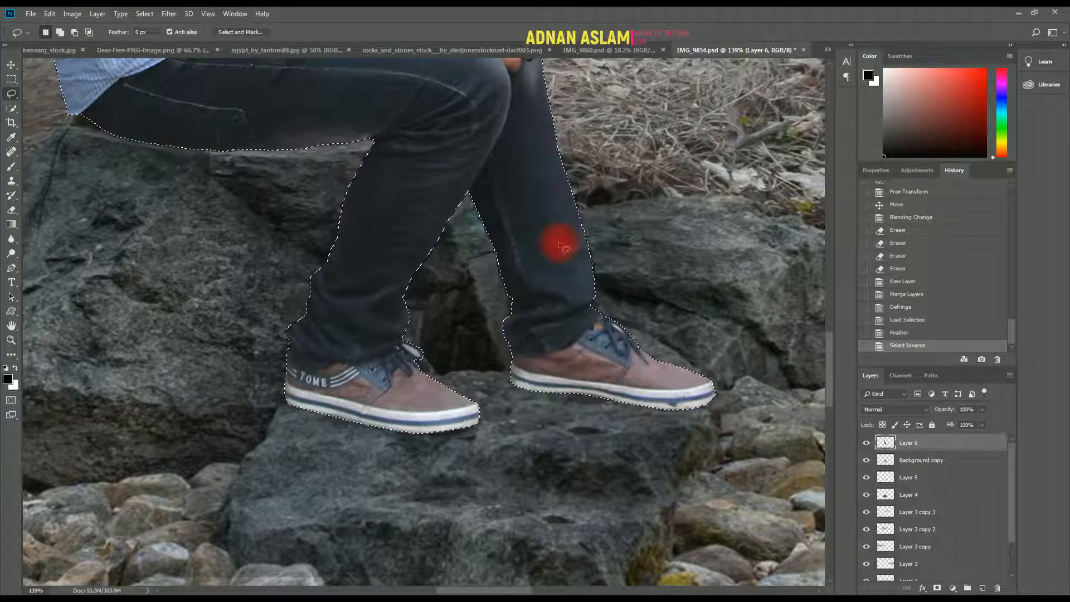
{"action": "key", "text": "Delete"}
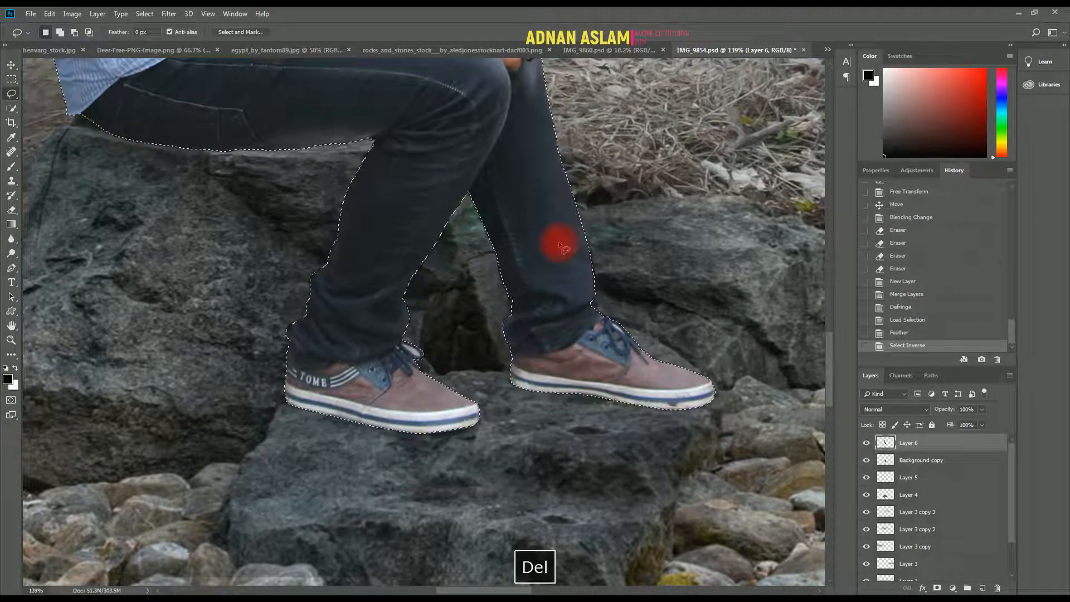
{"action": "key", "text": "ctrl+d"}
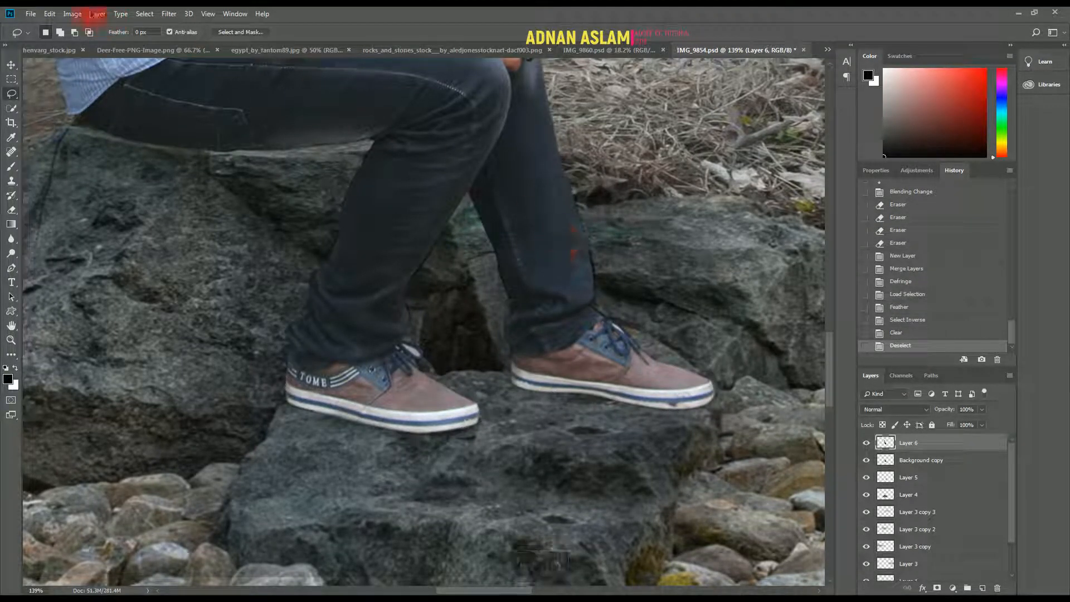
Defringe the man on Layer 6 once more to clean up his edges.
{"action": "left_click", "coordinate": [73, 13]}
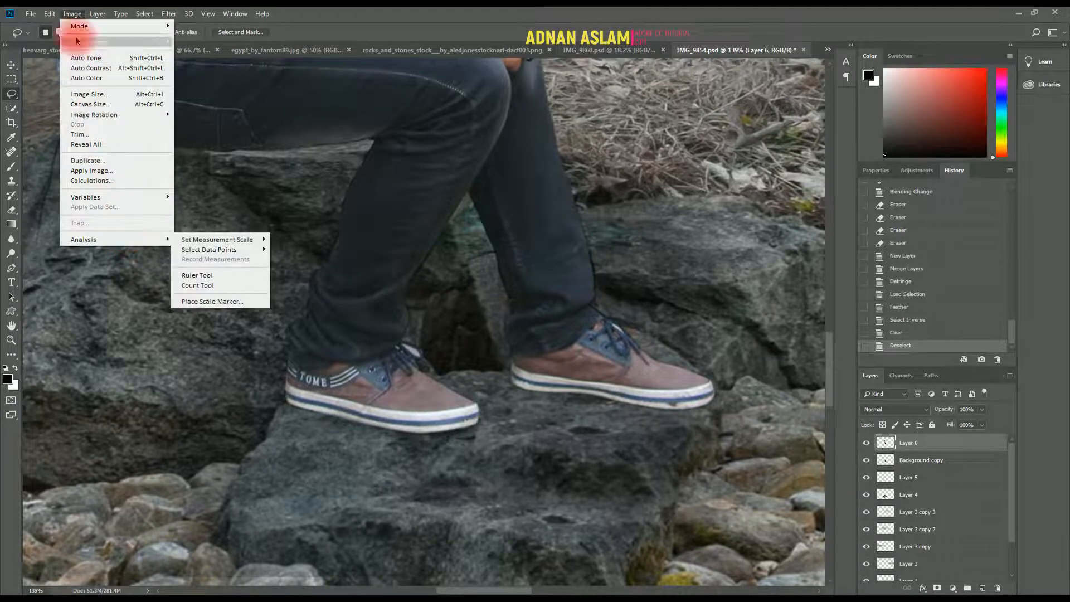
{"action": "mouse_move", "coordinate": [99, 14]}
{"action": "mouse_move", "coordinate": [156, 437]}
{"action": "left_click", "coordinate": [246, 438]}
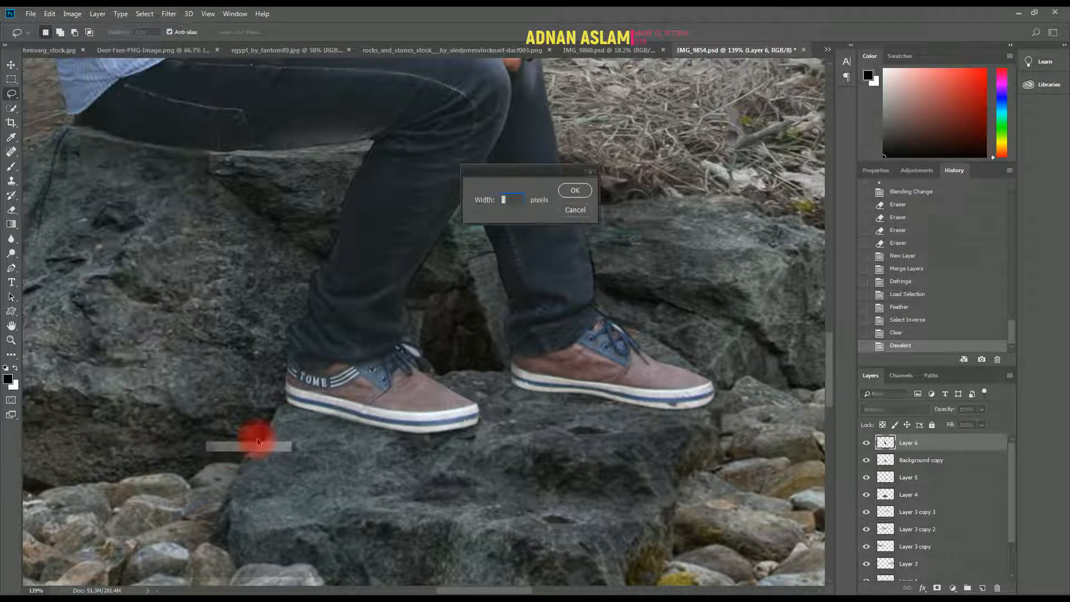
{"action": "key", "text": "Return"}
Erase the leftover backdrop on the Background copy layer around the man's legs and below his thigh with a smaller soft eraser.
{"action": "left_click", "coordinate": [914, 460]}
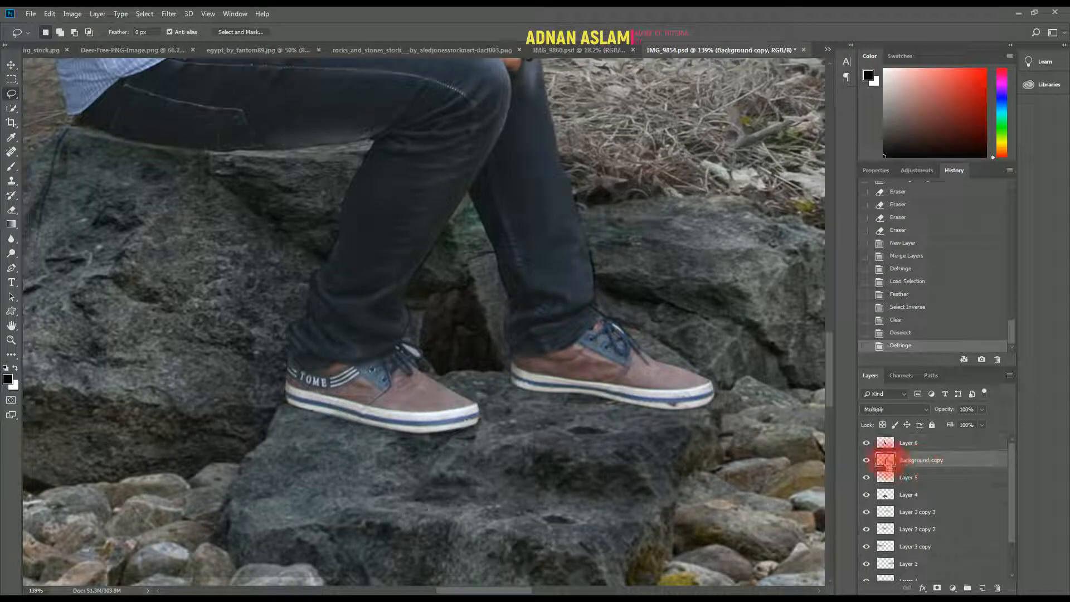
{"action": "key", "text": "ctrl+minus"}
{"action": "key", "text": "ctrl+minus"}
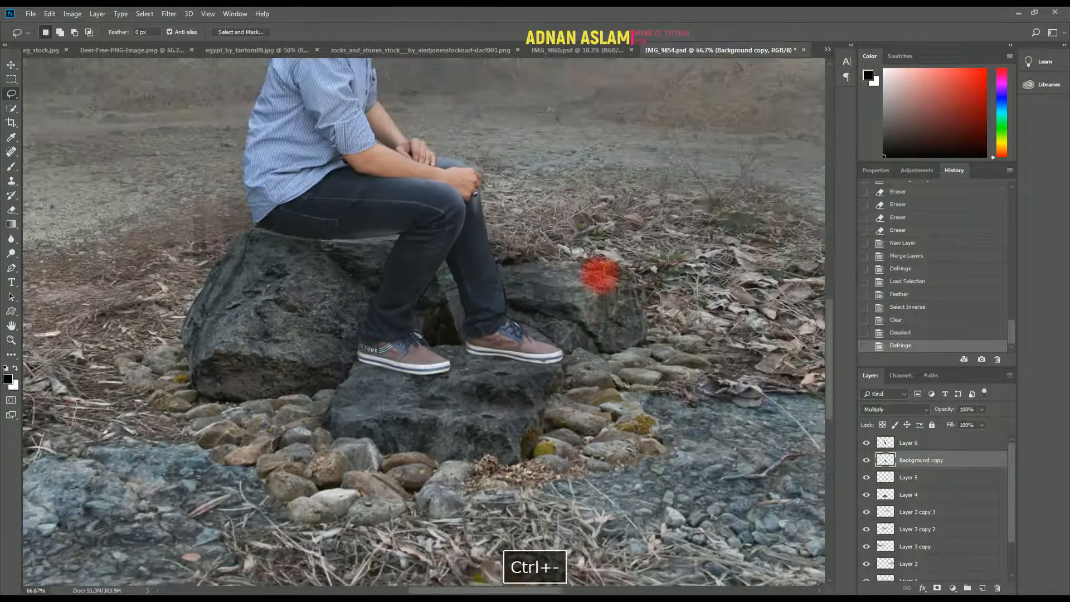
{"action": "key", "text": "e"}
{"action": "key", "text": "bracketleft"}
{"action": "key", "text": "bracketleft"}
{"action": "key", "text": "bracketleft"}
{"action": "key", "text": "bracketleft"}
{"action": "left_click_drag", "start_coordinate": [514, 272], "coordinate": [506, 238]}
{"action": "mouse_move", "coordinate": [408, 297]}
{"action": "left_mouse_down"}
{"action": "mouse_move", "coordinate": [400, 316]}
{"action": "mouse_move", "coordinate": [383, 316]}
{"action": "left_mouse_up"}
{"action": "mouse_move", "coordinate": [417, 241]}
{"action": "left_mouse_down"}
{"action": "mouse_move", "coordinate": [424, 235]}
{"action": "mouse_move", "coordinate": [370, 215]}
{"action": "left_mouse_up"}
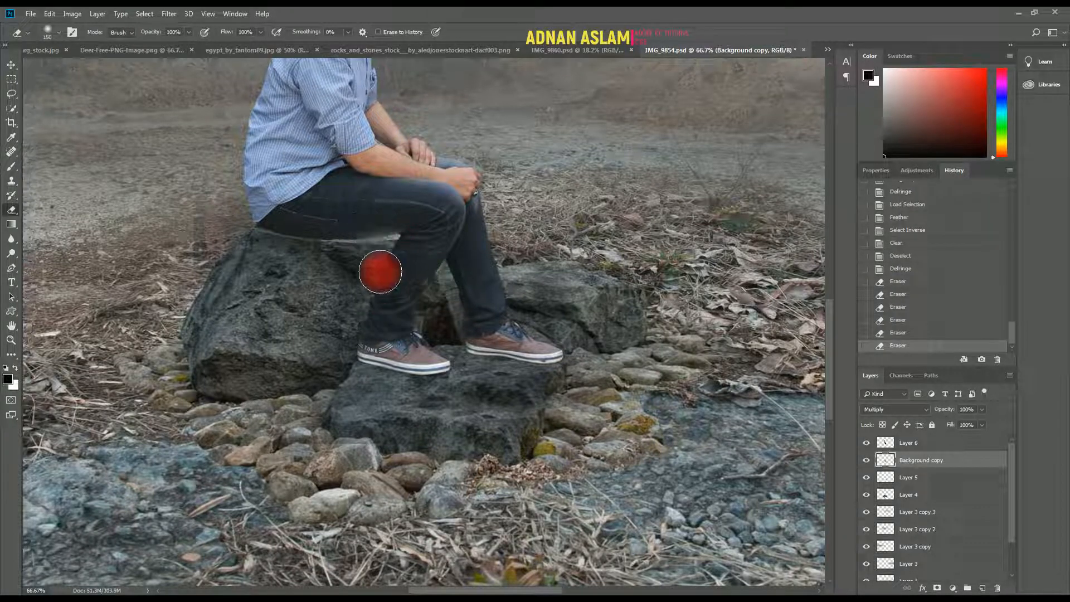
Save the composite document.
{"action": "key", "text": "v"}
{"action": "key", "text": "ctrl+0"}
{"action": "key", "text": "v"}
{"action": "key", "text": "ctrl+s"}
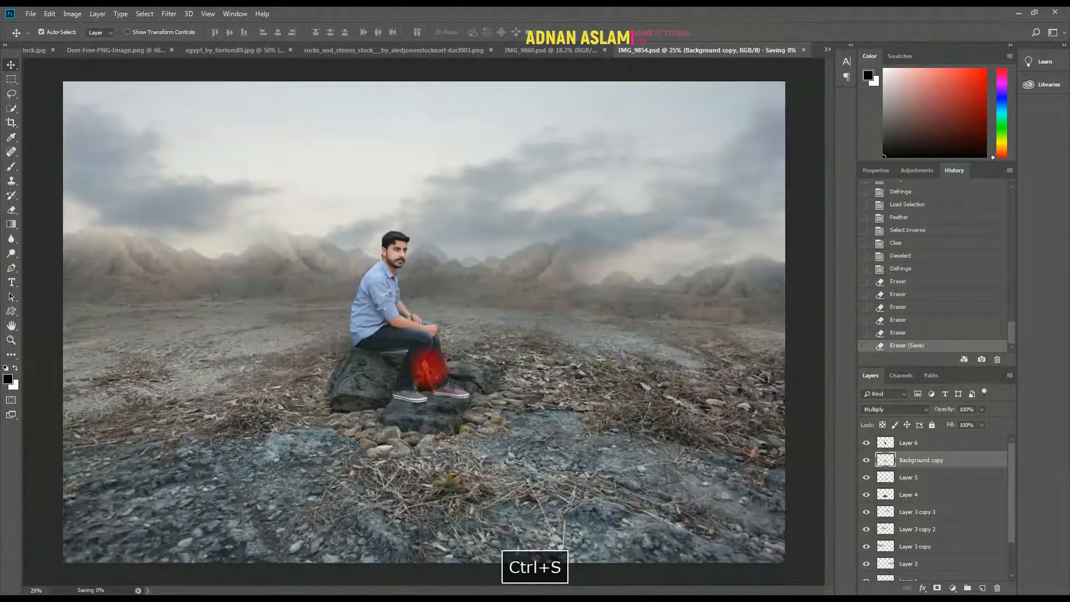
Apply a Camera Raw filter to the man on Layer 6 with reduced contrast, Highlights +37, Whites +29, Blacks -8, Clarity +13 and Vibrance -3.
{"action": "key", "text": "space"}
{"action": "left_click_drag", "start_coordinate": [398, 289], "coordinate": [449, 281]}
{"action": "left_click", "coordinate": [428, 251]}
{"action": "left_click_drag", "start_coordinate": [425, 190], "coordinate": [430, 236]}
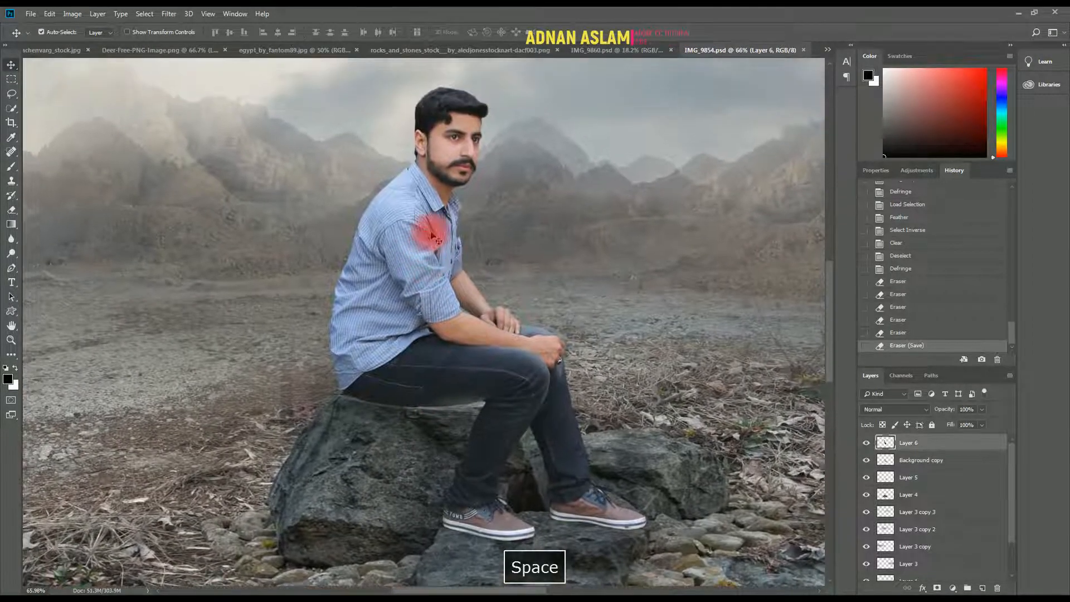
{"action": "key", "text": "alt+t"}
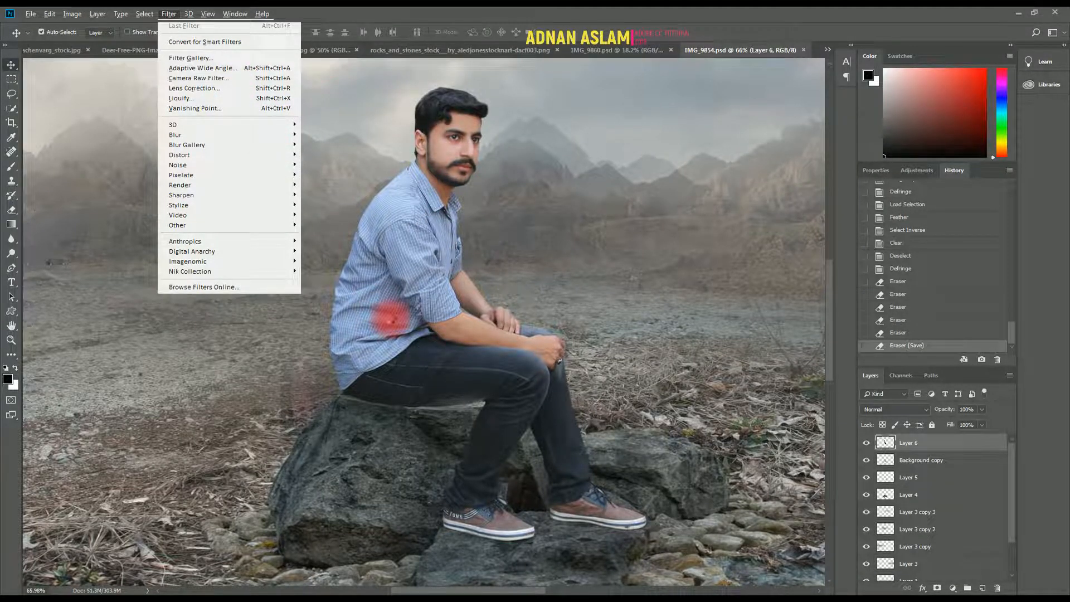
{"action": "key", "text": "shift+ctrl+a"}
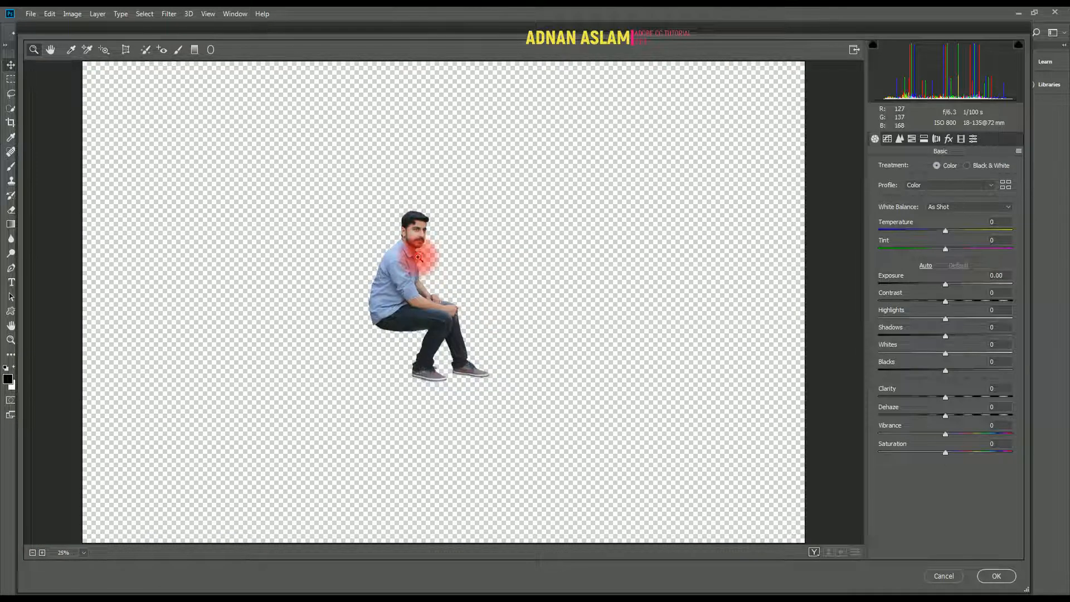
{"action": "left_click", "coordinate": [418, 257]}
{"action": "left_click", "coordinate": [453, 272]}
{"action": "key", "text": "space"}
{"action": "left_click_drag", "start_coordinate": [478, 374], "coordinate": [880, 234]}
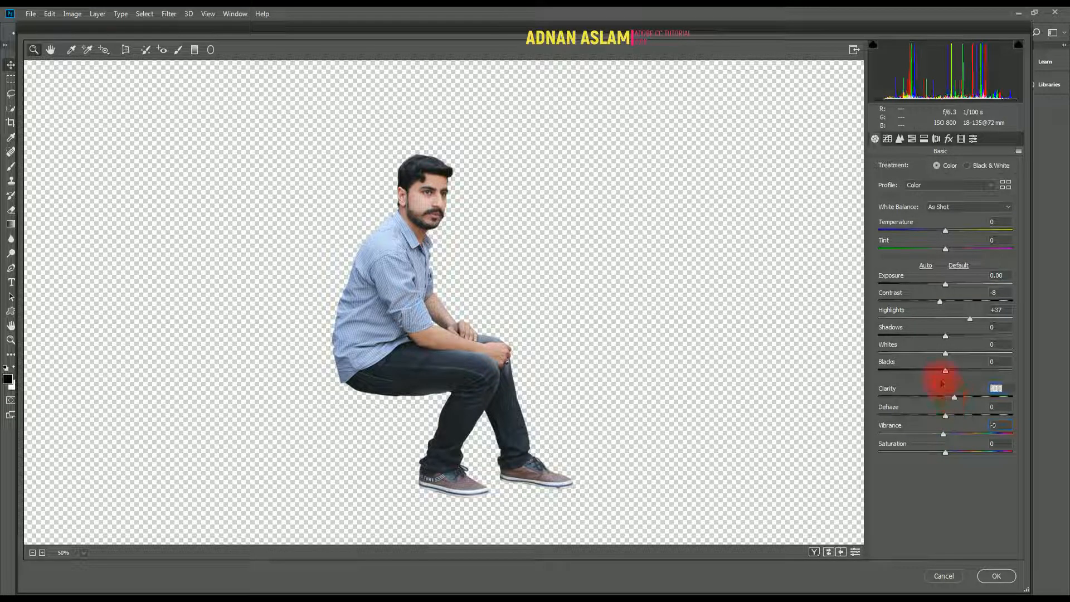
{"action": "left_click_drag", "start_coordinate": [961, 357], "coordinate": [969, 357]}
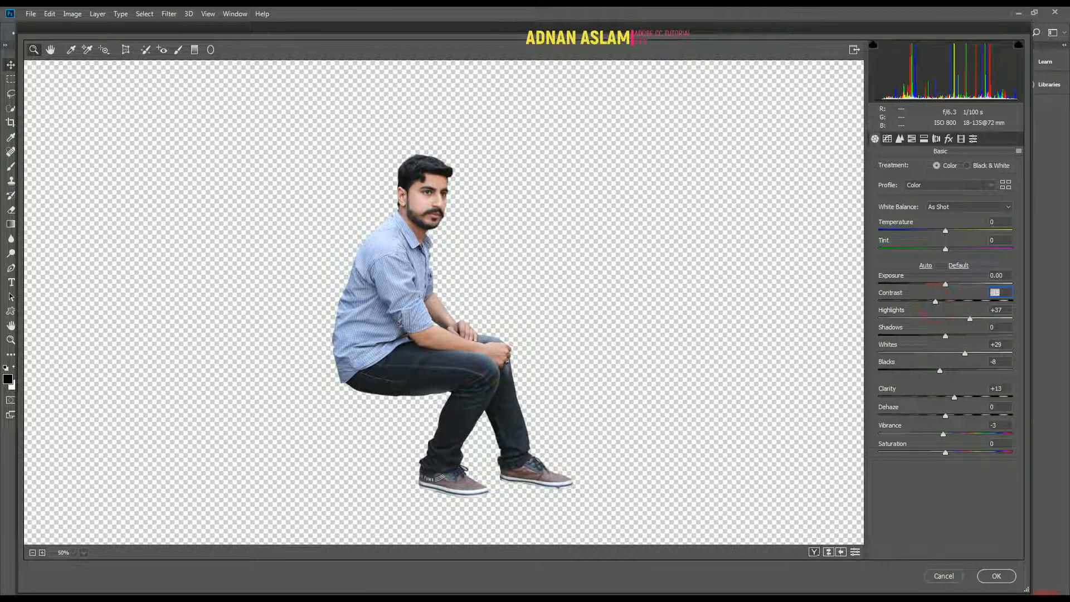
{"action": "left_click", "coordinate": [998, 575]}
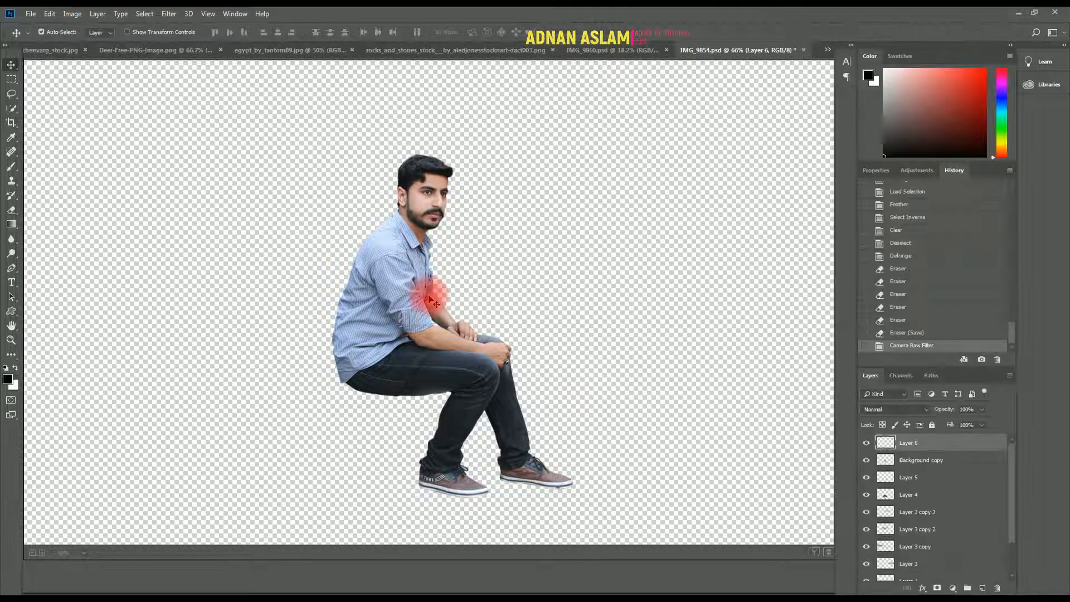
Compare the man before and after the Camera Raw adjustment, keeping the adjusted version.
{"action": "key", "text": "ctrl+z"}
{"action": "key", "text": "ctrl+z"}
{"action": "key", "text": "ctrl+z"}
{"action": "key", "text": "ctrl+z"}
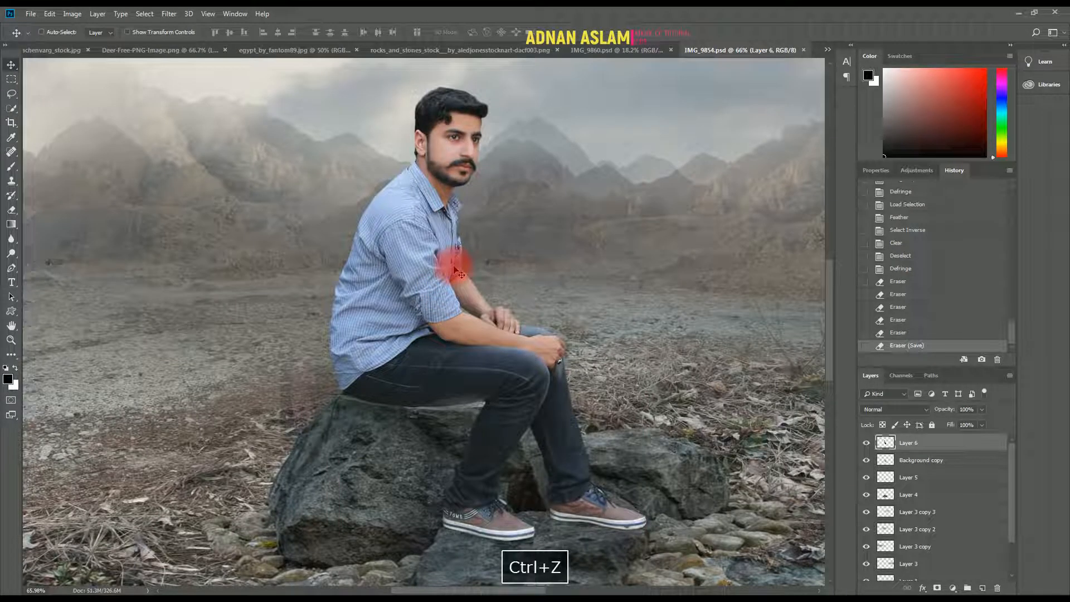
{"action": "key", "text": "ctrl+z"}
{"action": "key", "text": "ctrl+0"}
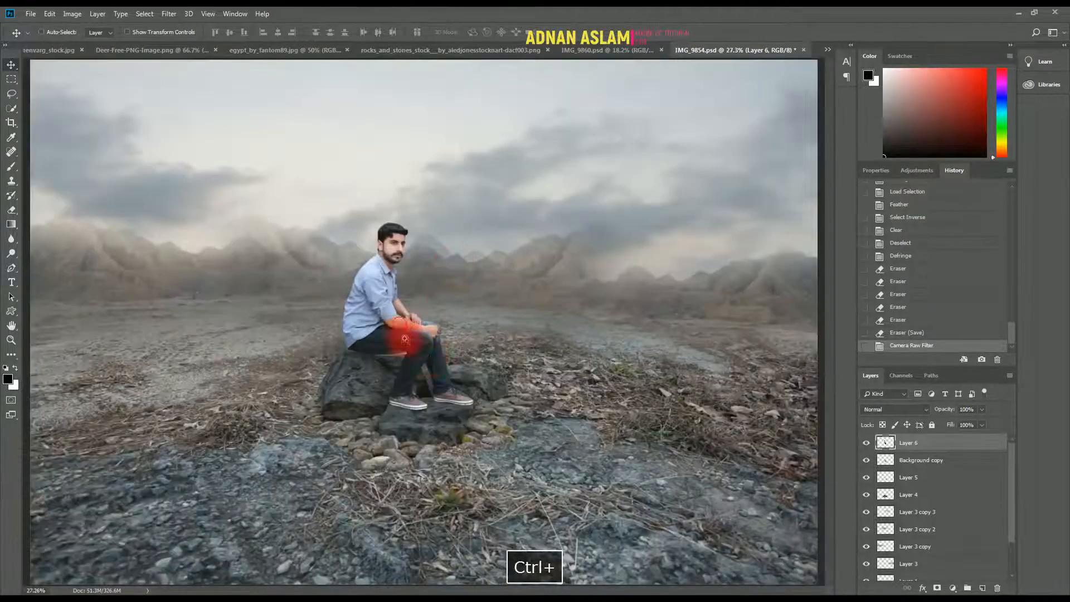
Check the Background copy layer by toggling its visibility, then erase its remaining residue behind the man and around the large rock.
{"action": "left_click_drag", "start_coordinate": [406, 342], "coordinate": [454, 357]}
{"action": "left_click_drag", "start_coordinate": [440, 429], "coordinate": [441, 338]}
{"action": "left_click", "coordinate": [396, 298]}
{"action": "left_click", "coordinate": [414, 354]}
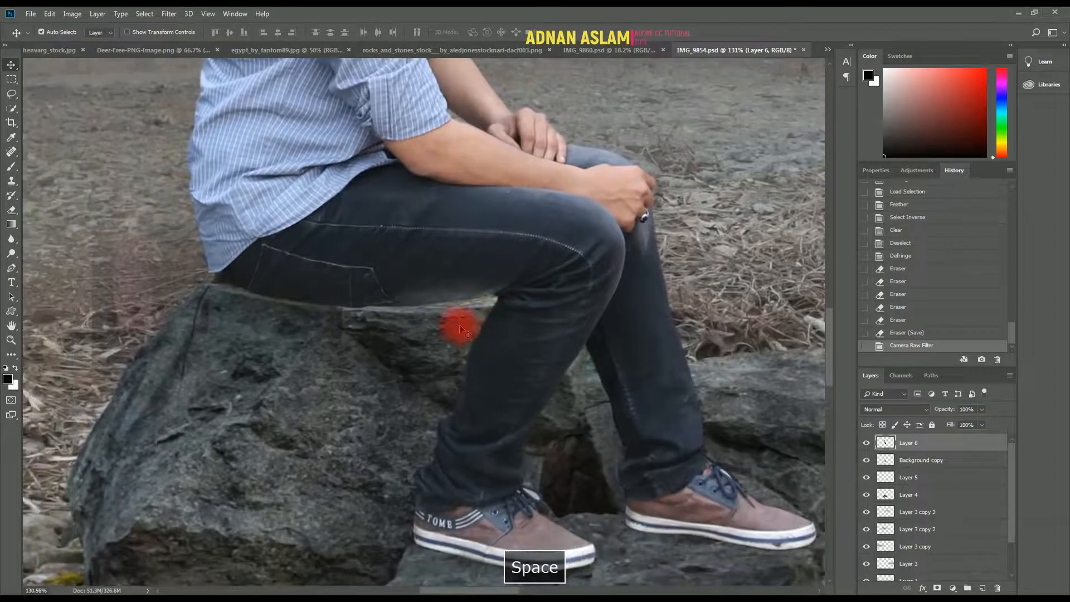
{"action": "left_click", "coordinate": [457, 324], "text": "ctrl"}
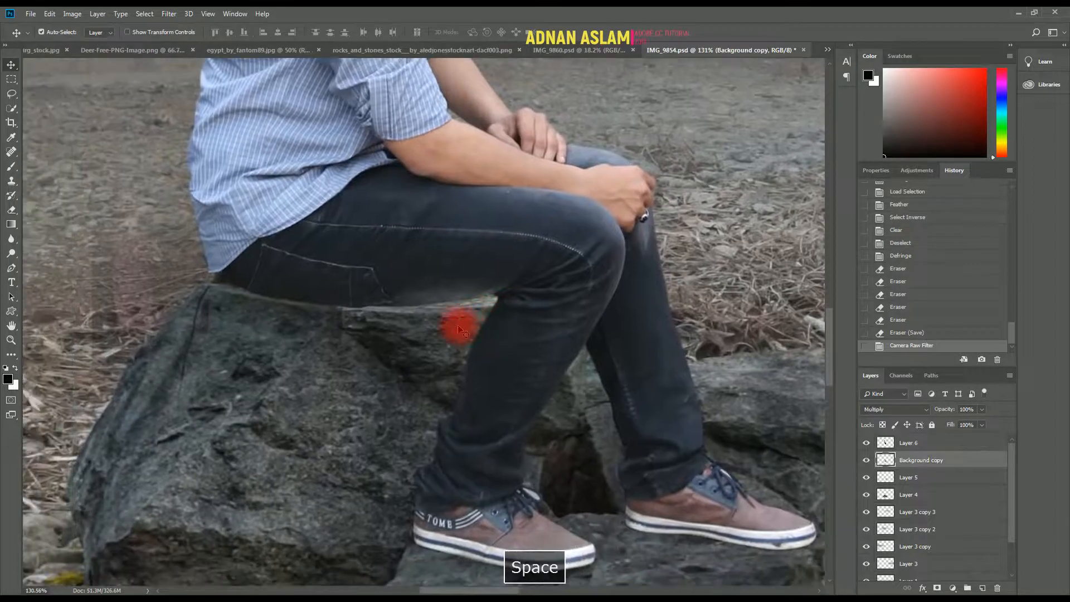
{"action": "left_click", "coordinate": [866, 460]}
{"action": "left_click", "coordinate": [866, 460]}
{"action": "scroll", "coordinate": [485, 402], "scroll_direction": "down", "scroll_amount": 1}
{"action": "key", "text": "e"}
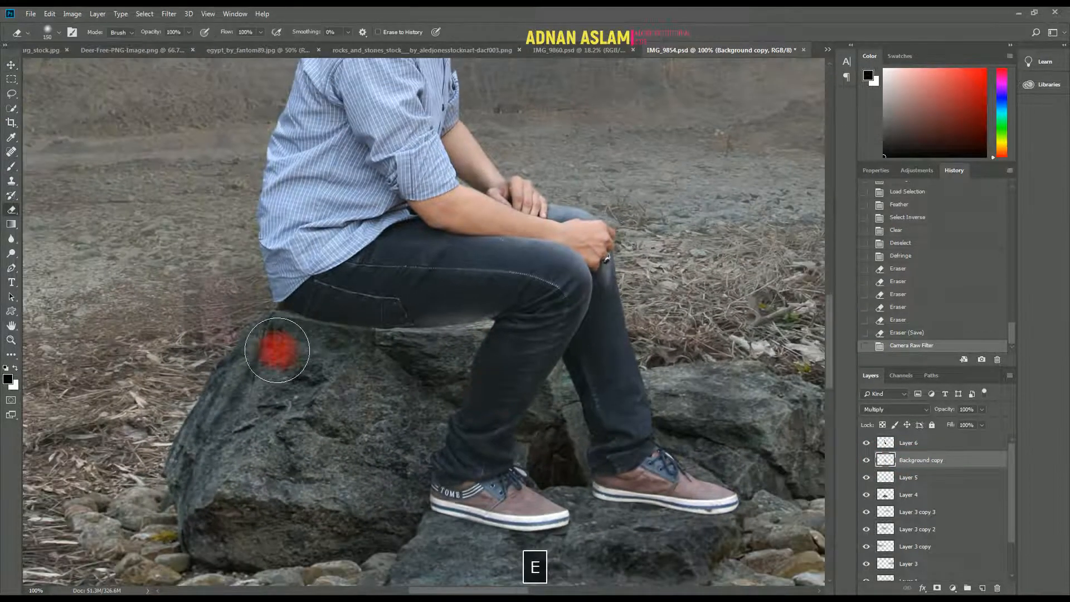
{"action": "mouse_move", "coordinate": [227, 249]}
{"action": "left_mouse_down"}
{"action": "mouse_move", "coordinate": [212, 444]}
{"action": "mouse_move", "coordinate": [264, 452]}
{"action": "left_mouse_up"}
Add a new layer above Layer 5 and paint a soft black shadow on it beneath the thigh, using a higher brush flow.
{"action": "left_click_drag", "start_coordinate": [722, 480], "coordinate": [722, 480]}
{"action": "left_click", "coordinate": [916, 482]}
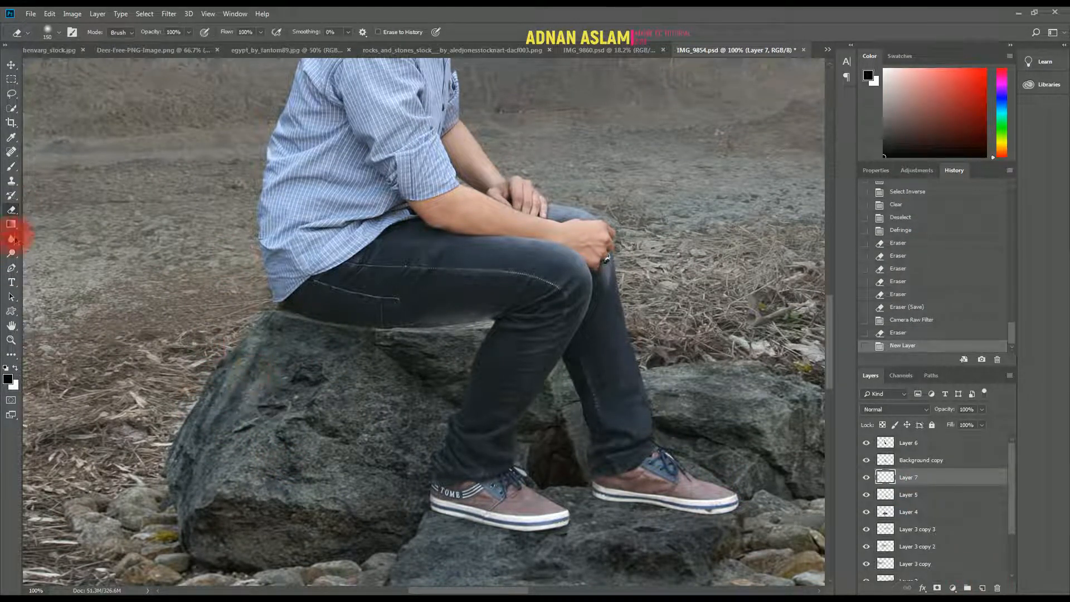
{"action": "left_click", "coordinate": [15, 168]}
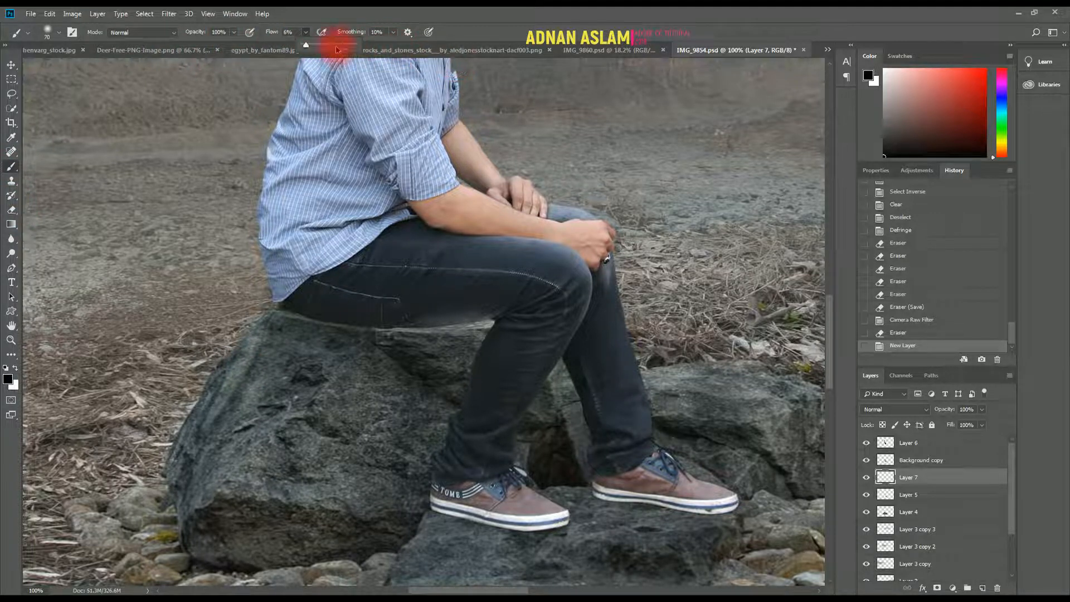
{"action": "left_click_drag", "start_coordinate": [337, 50], "coordinate": [407, 144]}
{"action": "key", "text": "ctrl+s"}
{"action": "mouse_move", "coordinate": [430, 365]}
{"action": "left_mouse_down"}
{"action": "mouse_move", "coordinate": [407, 344]}
{"action": "mouse_move", "coordinate": [583, 343]}
{"action": "left_mouse_up"}
Transform the painted shadow into a thin, flat strip under the thigh and nudge it up against the seat.
{"action": "key", "text": "ctrl+t"}
{"action": "left_click_drag", "start_coordinate": [491, 340], "coordinate": [406, 336]}
{"action": "key", "text": "v"}
{"action": "key", "text": "ctrl+t"}
{"action": "key", "text": "Return"}
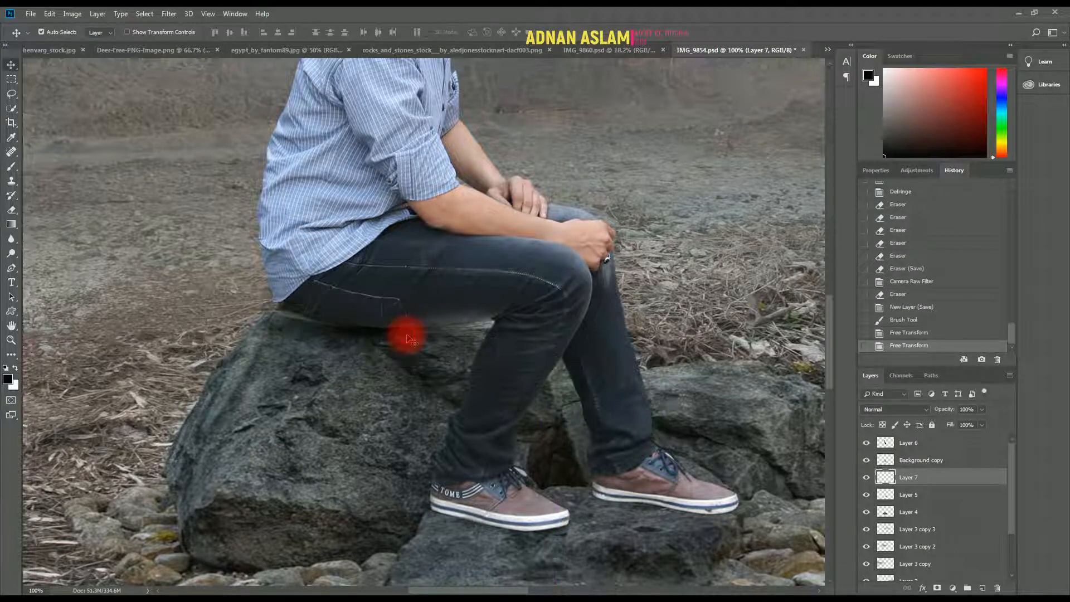
{"action": "key", "text": "ctrl+Up"}
Duplicate the shadow layer, reposition the copy along the underside of the thigh, and set its opacity to 60%.
{"action": "key", "text": "ctrl+j"}
{"action": "key", "text": "ctrl+t"}
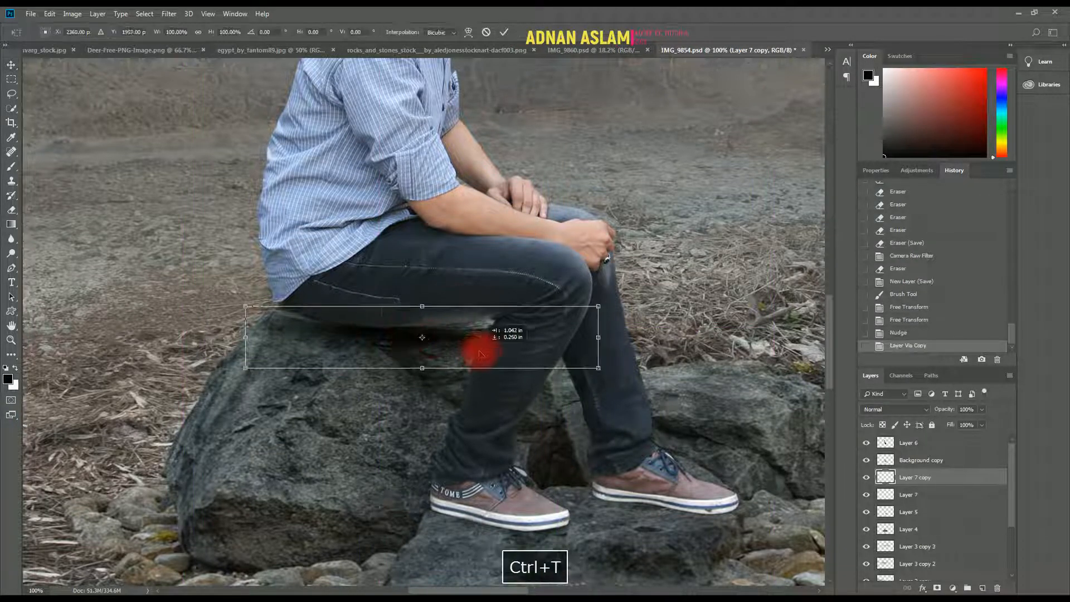
{"action": "left_click_drag", "start_coordinate": [695, 332], "coordinate": [492, 344]}
{"action": "key", "text": "Return"}
{"action": "key", "text": "v"}
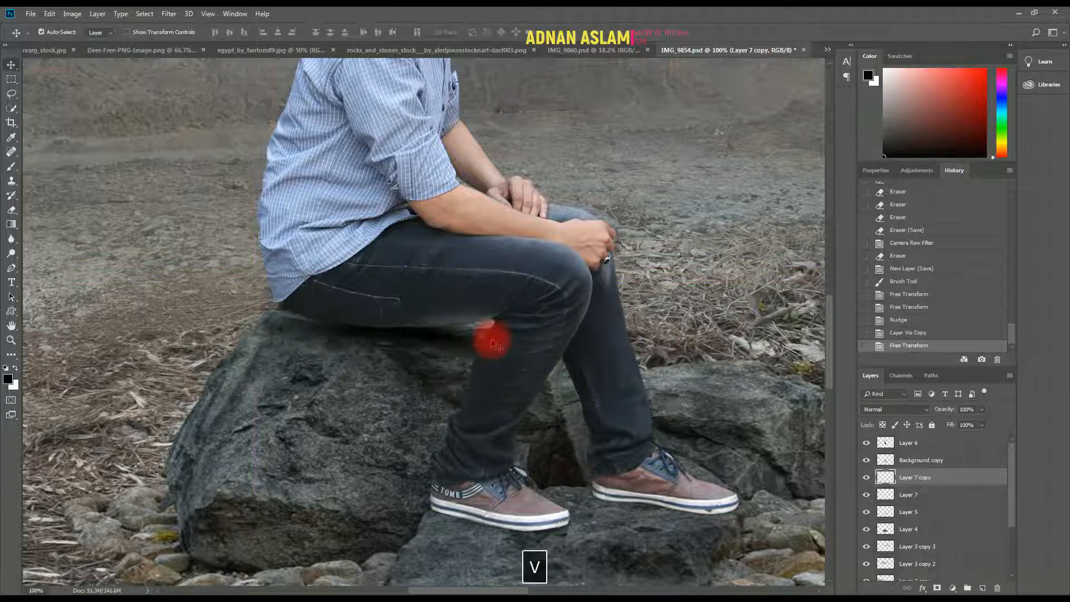
{"action": "key", "text": "5"}
{"action": "key", "text": "v"}
{"action": "key", "text": "6"}
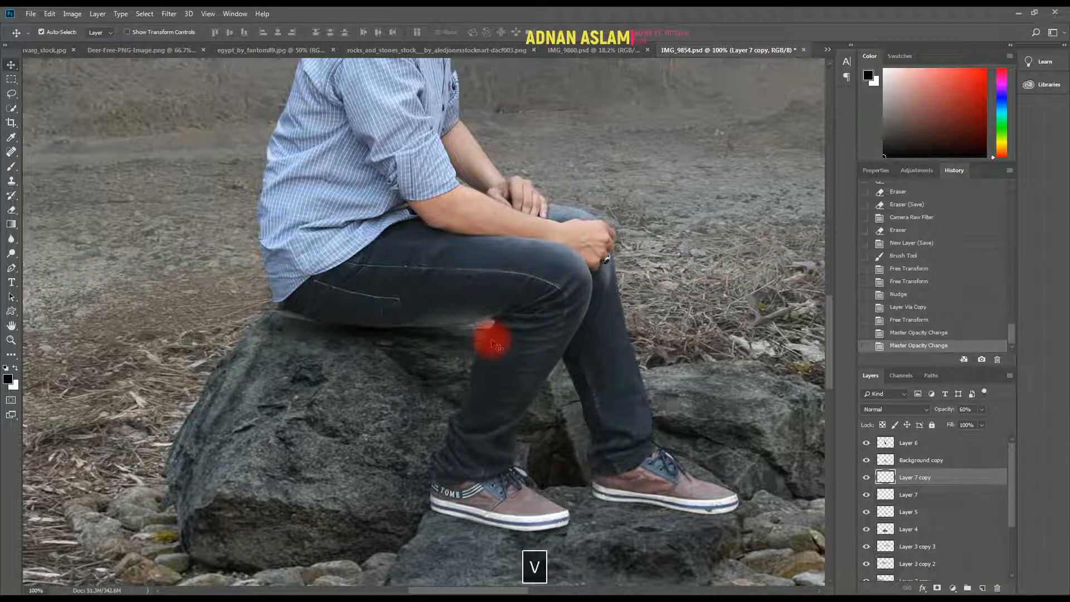
Duplicate the shadow again, rotate it about -11.65° and place it where the man's seat meets the rock, nudged slightly down.
{"action": "key", "text": "ctrl+j"}
{"action": "key", "text": "ctrl+t"}
{"action": "left_click_drag", "start_coordinate": [351, 340], "coordinate": [302, 329]}
{"action": "left_click_drag", "start_coordinate": [618, 341], "coordinate": [621, 274]}
{"action": "left_click_drag", "start_coordinate": [322, 312], "coordinate": [321, 323]}
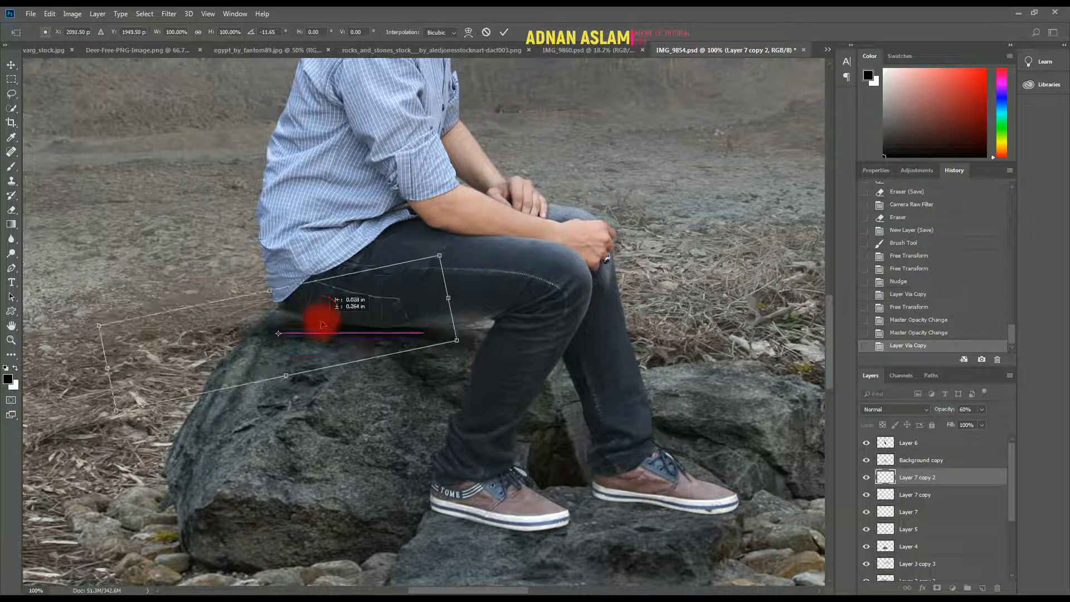
{"action": "key", "text": "Return"}
{"action": "key", "text": "Down"}
{"action": "key", "text": "v"}
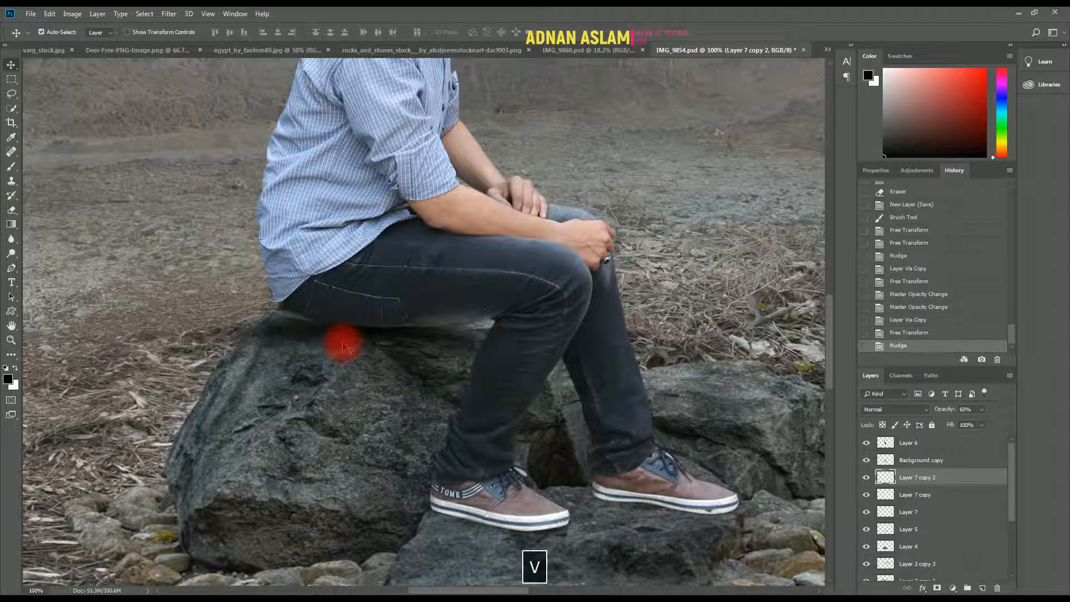
Darken the underside of the thigh, the trouser legs and the shoes on Layer 6 using a smaller Burn tool brush.
{"action": "left_click_drag", "start_coordinate": [454, 346], "coordinate": [406, 306]}
{"action": "left_click", "coordinate": [465, 319]}
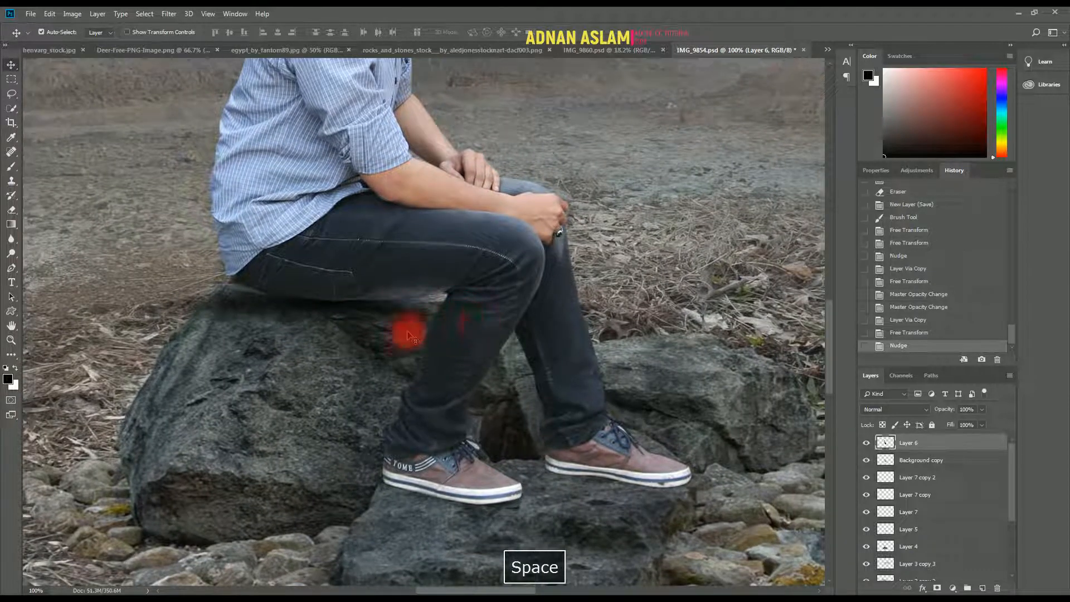
{"action": "left_click", "coordinate": [11, 254]}
{"action": "key", "text": "bracketleft"}
{"action": "key", "text": "bracketleft"}
{"action": "key", "text": "bracketleft"}
{"action": "key", "text": "bracketleft"}
{"action": "key", "text": "bracketleft"}
{"action": "key", "text": "bracketleft"}
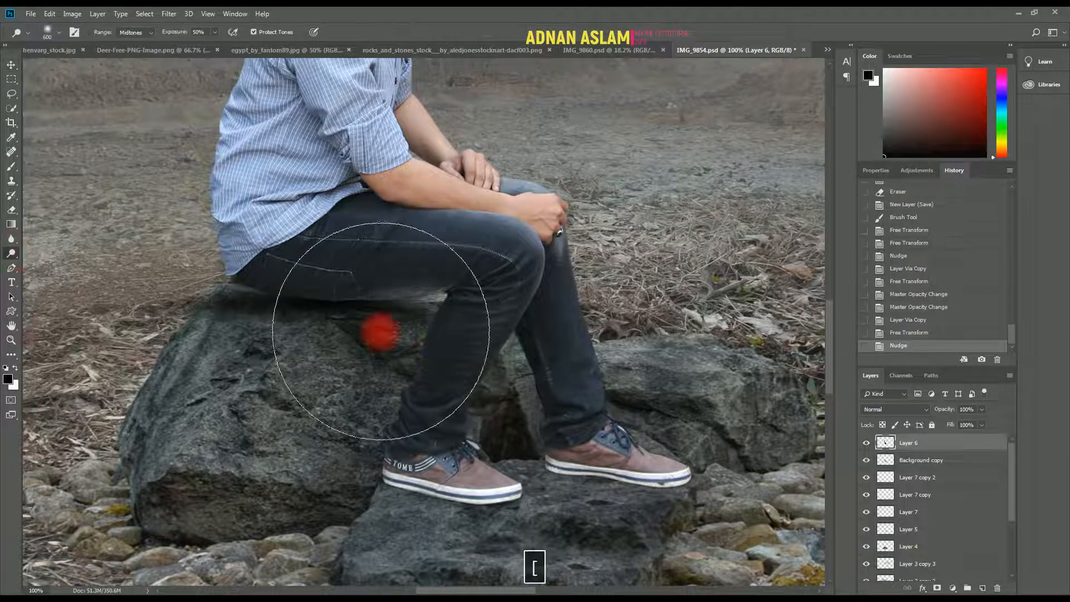
{"action": "mouse_move", "coordinate": [440, 302]}
{"action": "left_mouse_down"}
{"action": "mouse_move", "coordinate": [387, 407]}
{"action": "mouse_move", "coordinate": [414, 300]}
{"action": "left_mouse_up"}
{"action": "mouse_move", "coordinate": [414, 300]}
{"action": "left_mouse_down"}
{"action": "mouse_move", "coordinate": [435, 298]}
{"action": "mouse_move", "coordinate": [403, 329]}
{"action": "mouse_move", "coordinate": [374, 468]}
{"action": "mouse_move", "coordinate": [486, 511]}
{"action": "mouse_move", "coordinate": [352, 506]}
{"action": "left_mouse_up"}
{"action": "left_click_drag", "start_coordinate": [586, 417], "coordinate": [542, 345]}
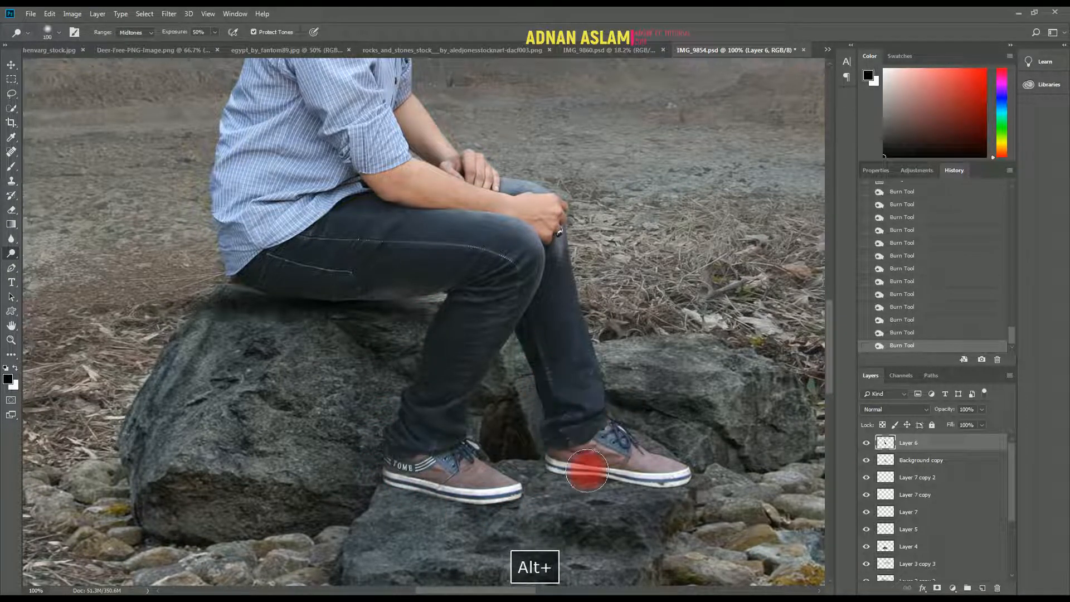
Apply Shadows/Highlights to the rocks on Layer 4 with the highlights amount at 24%, and save the document.
{"action": "key", "text": "v"}
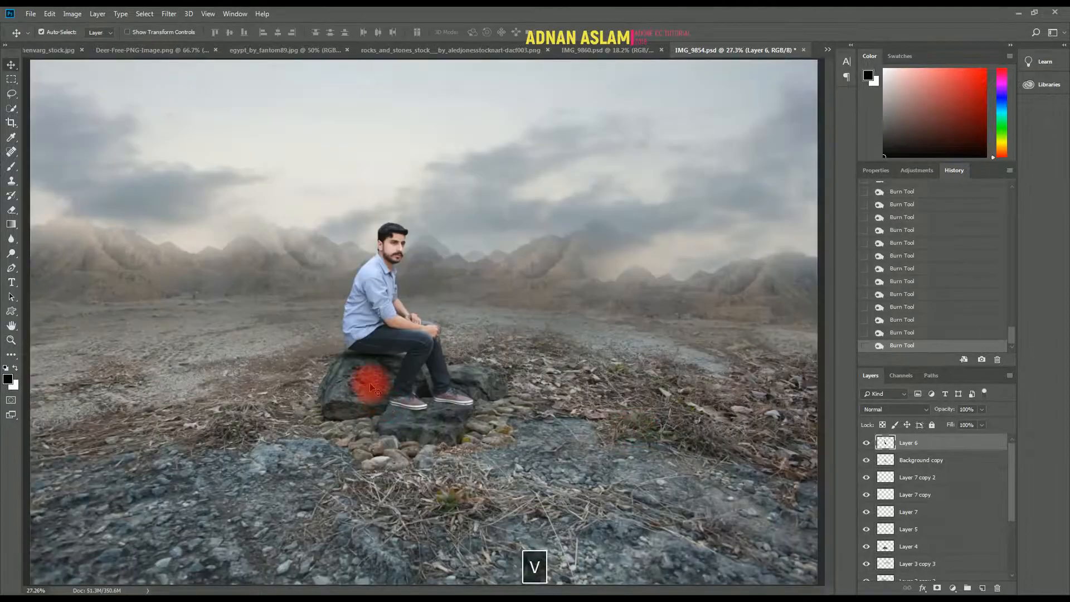
{"action": "left_click", "coordinate": [353, 399]}
{"action": "left_click", "coordinate": [74, 14]}
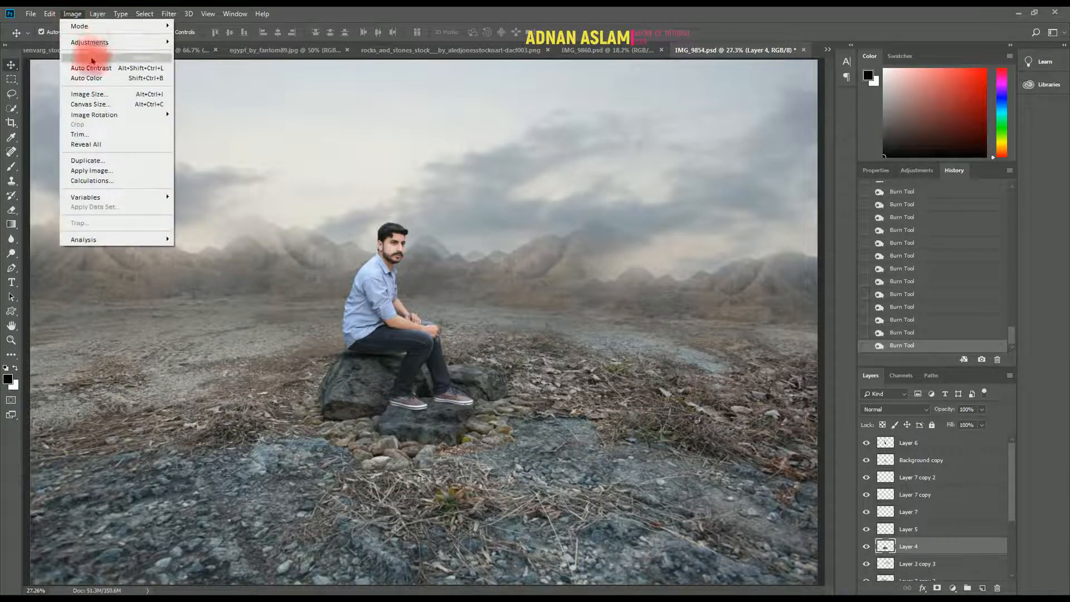
{"action": "mouse_move", "coordinate": [139, 42]}
{"action": "left_click", "coordinate": [214, 222]}
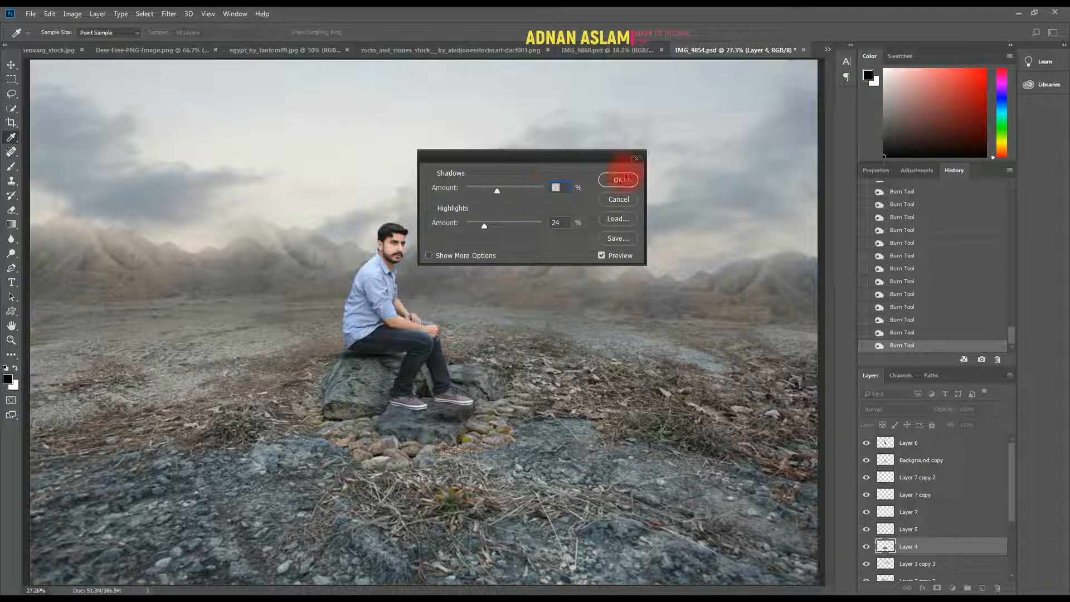
{"action": "left_click", "coordinate": [625, 179]}
{"action": "key", "text": "v"}
{"action": "left_click_drag", "start_coordinate": [353, 231], "coordinate": [401, 306]}
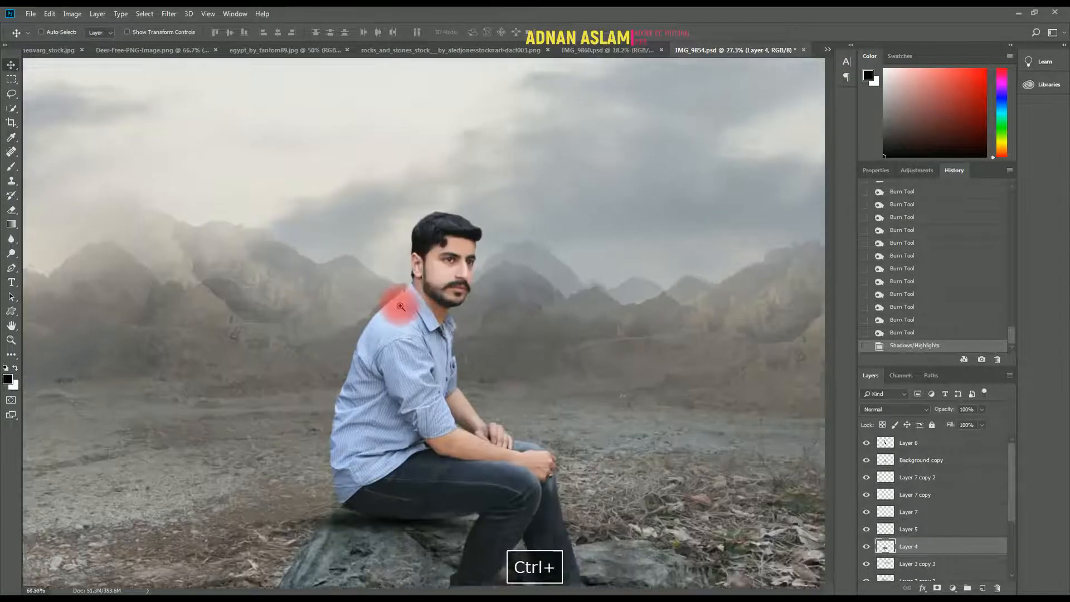
{"action": "key", "text": "ctrl+0"}
{"action": "key", "text": "ctrl+s"}
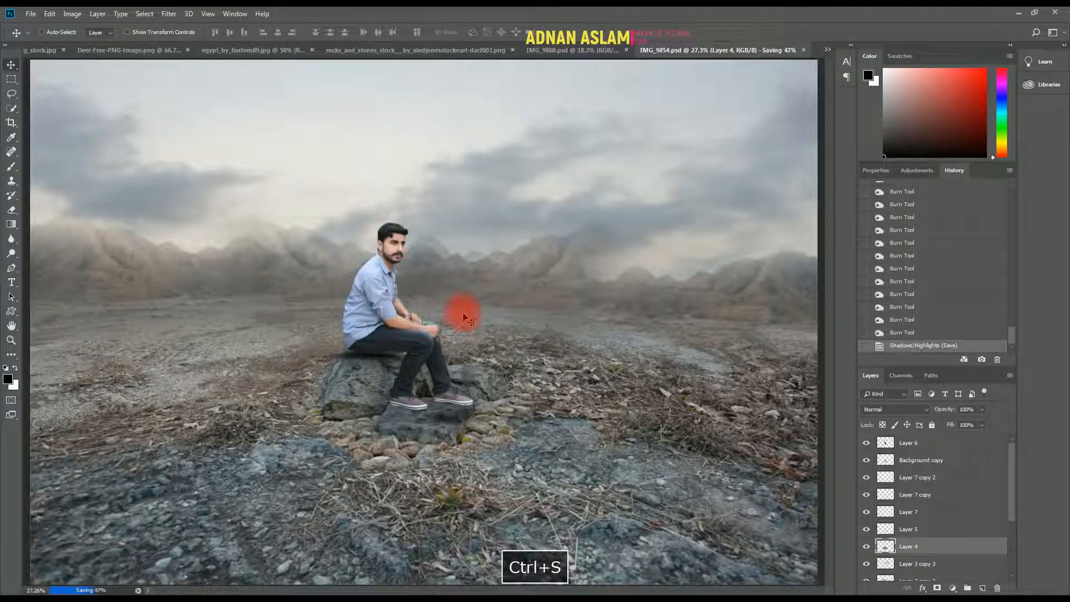
Hide Layer 6, Background copy and the three Layer 7 shadow layers so only the scenery and rocks remain shown.
{"action": "left_click", "coordinate": [867, 444]}
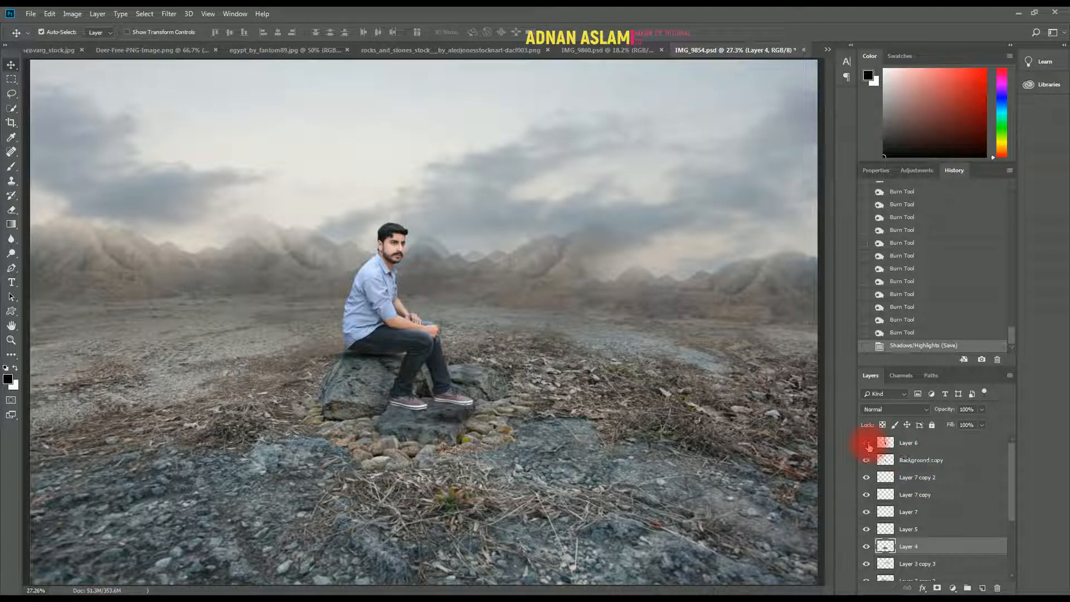
{"action": "left_click", "coordinate": [867, 461]}
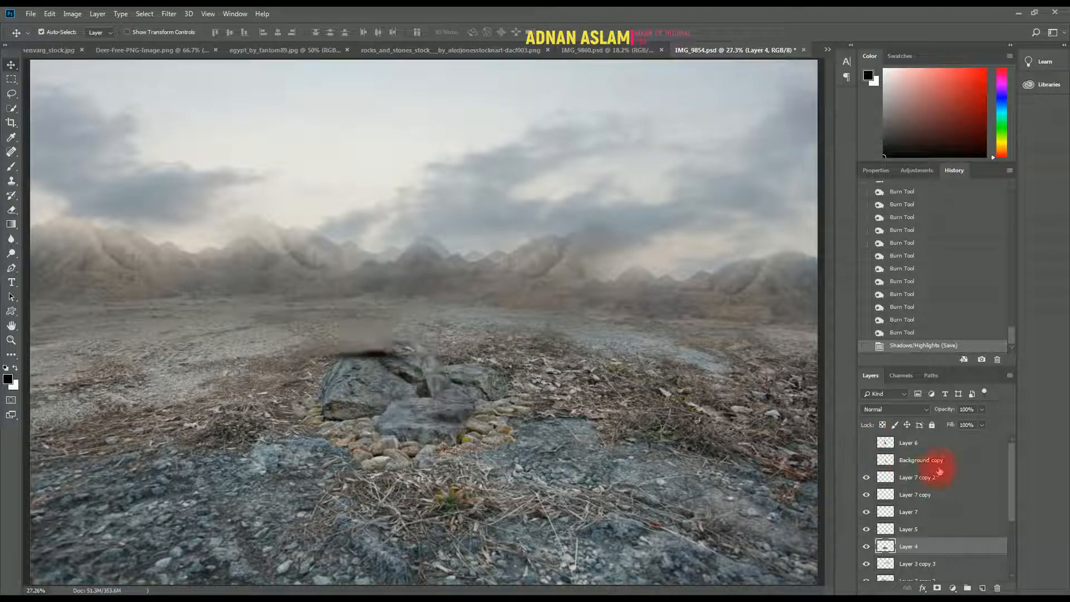
{"action": "left_click", "coordinate": [936, 462]}
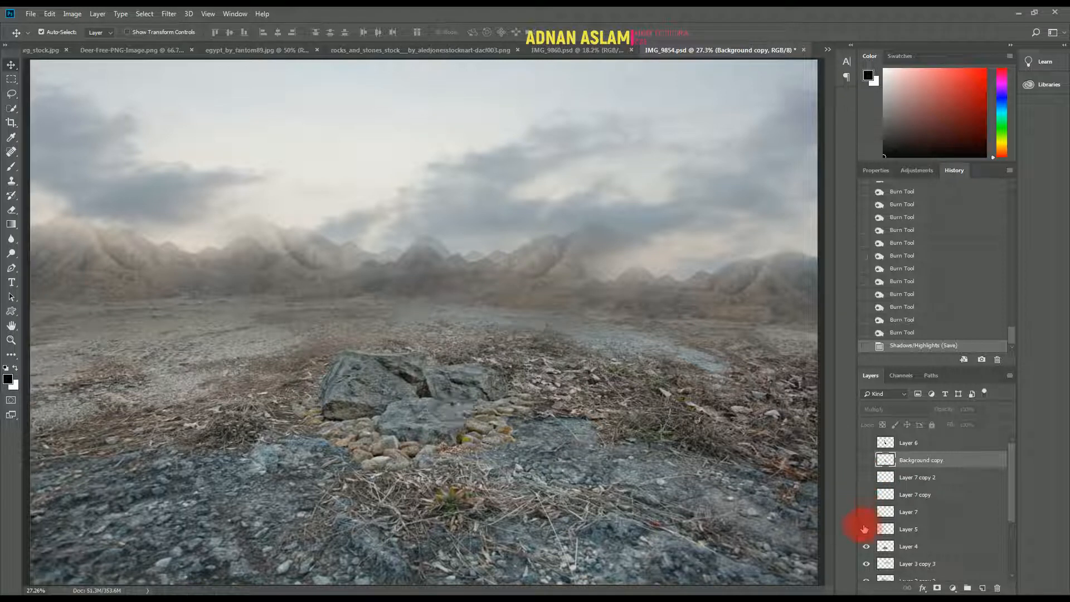
Add a new layer above Layer 5, fill it with the merged visible image using Apply Image, and save.
{"action": "left_click", "coordinate": [903, 528]}
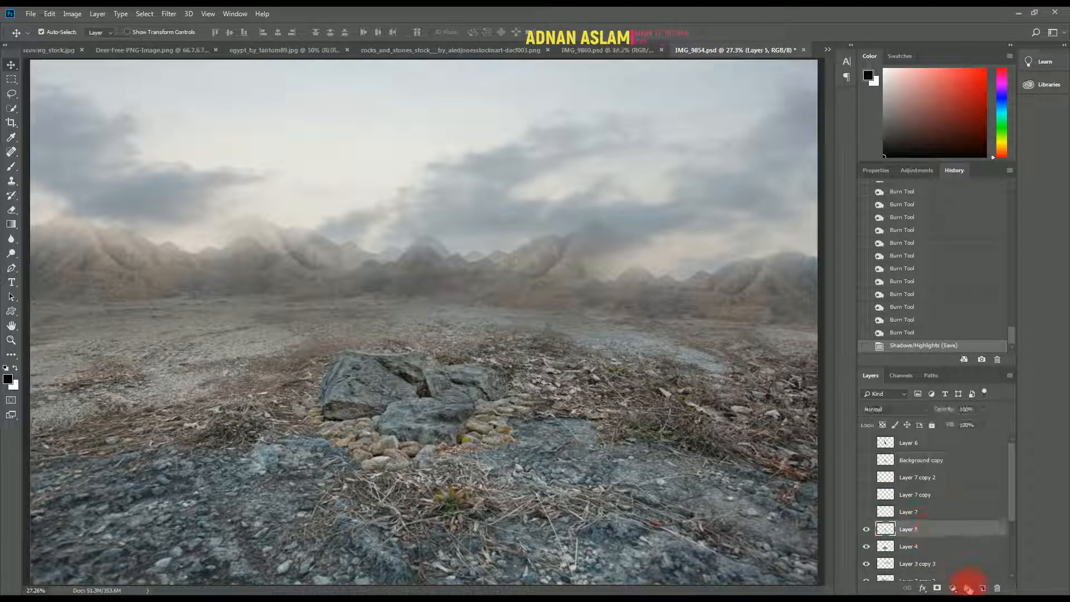
{"action": "left_click", "coordinate": [77, 16]}
{"action": "left_click", "coordinate": [107, 172]}
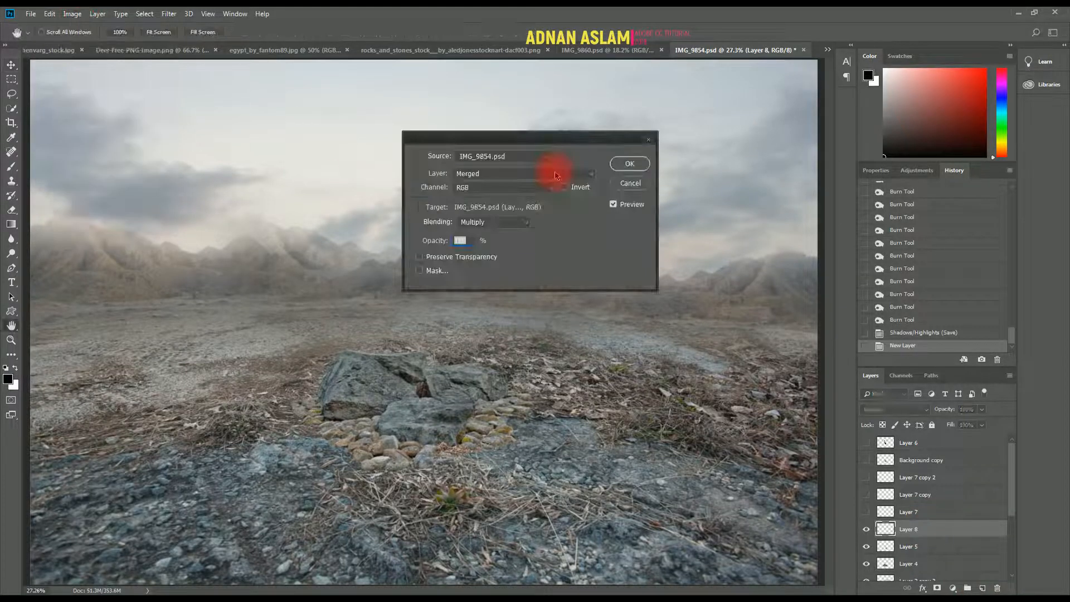
{"action": "left_click", "coordinate": [642, 168]}
{"action": "key", "text": "ctrl+s"}
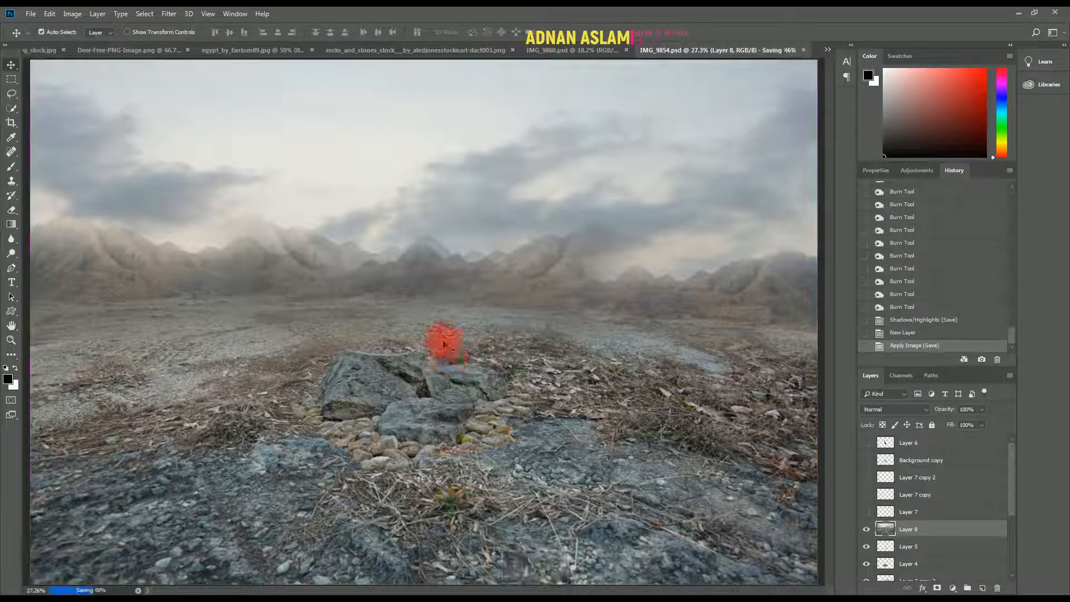
Apply an 18 px Tilt-Shift blur to Layer 8, softening the sky and mountains while keeping the whole foreground sharp.
{"action": "left_click", "coordinate": [169, 14]}
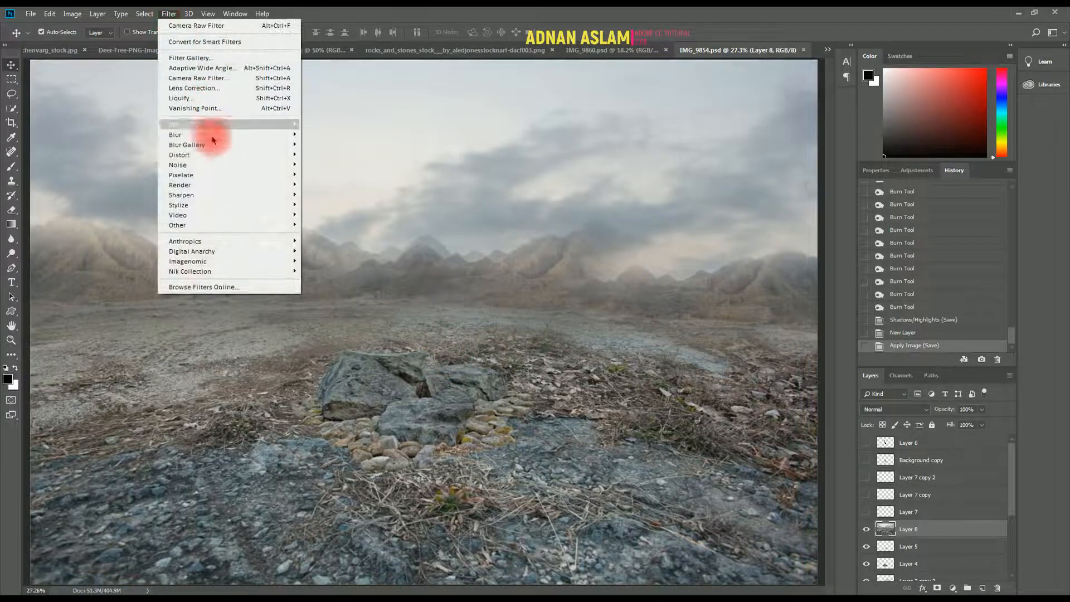
{"action": "mouse_move", "coordinate": [226, 145]}
{"action": "left_click", "coordinate": [328, 167]}
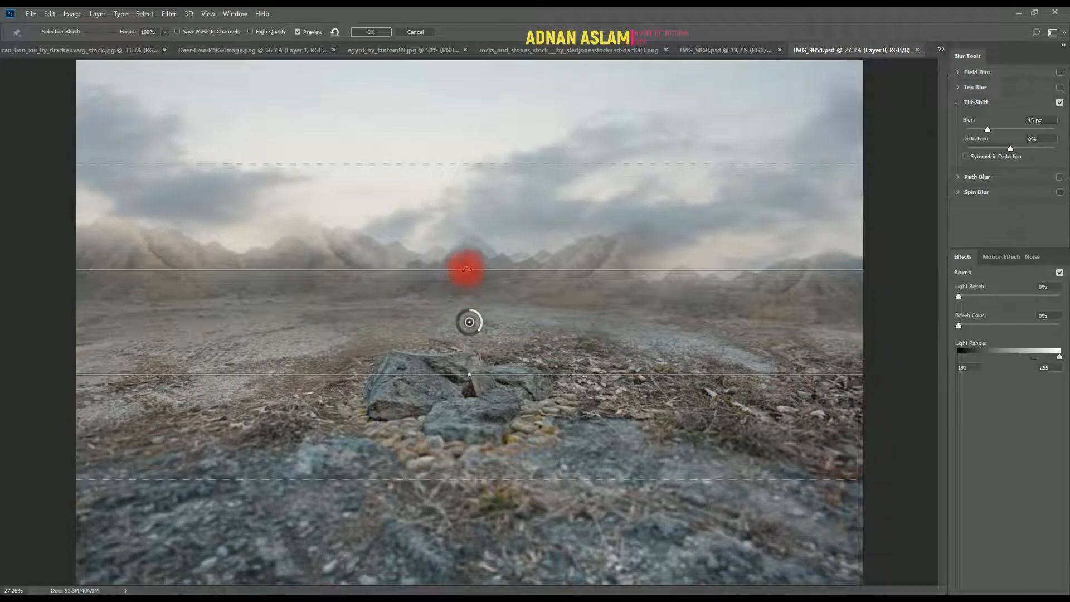
{"action": "left_click_drag", "start_coordinate": [468, 165], "coordinate": [468, 352]}
{"action": "left_click", "coordinate": [467, 406]}
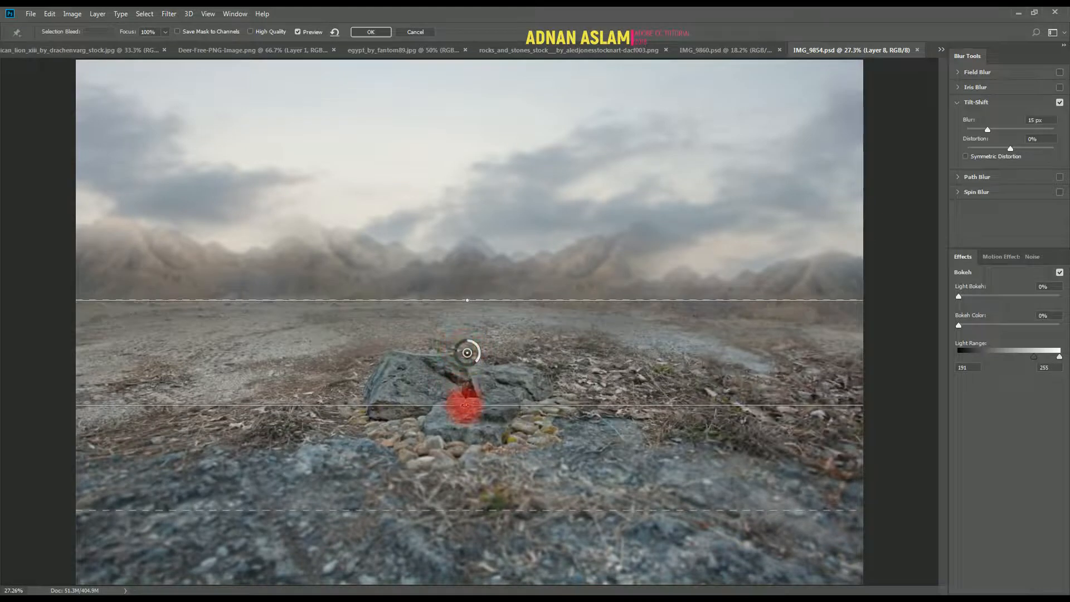
{"action": "left_click_drag", "start_coordinate": [466, 406], "coordinate": [443, 591]}
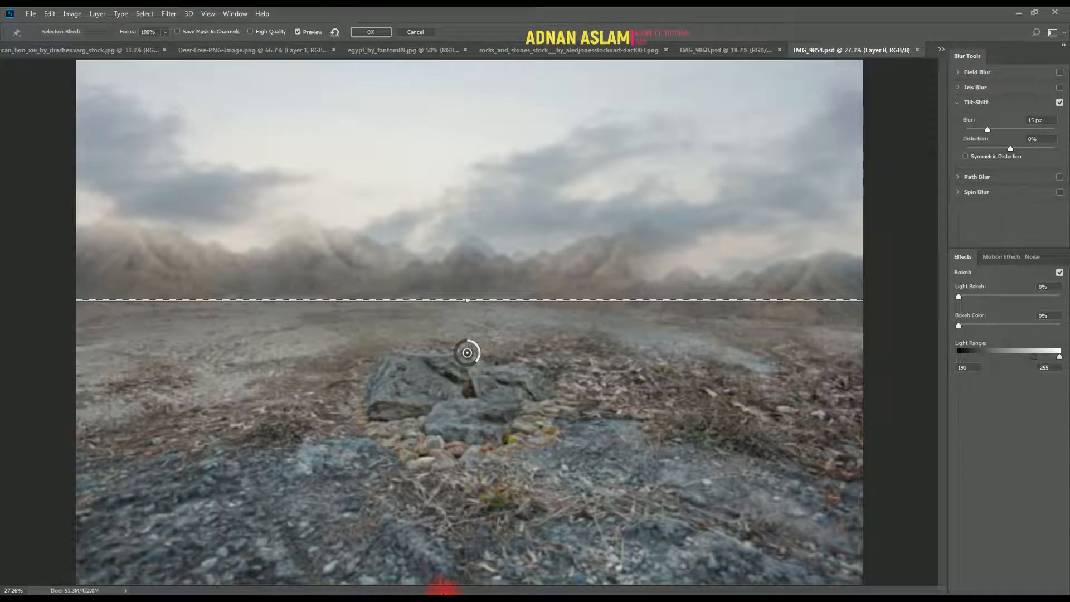
{"action": "left_click", "coordinate": [526, 448]}
{"action": "left_click_drag", "start_coordinate": [473, 366], "coordinate": [472, 368]}
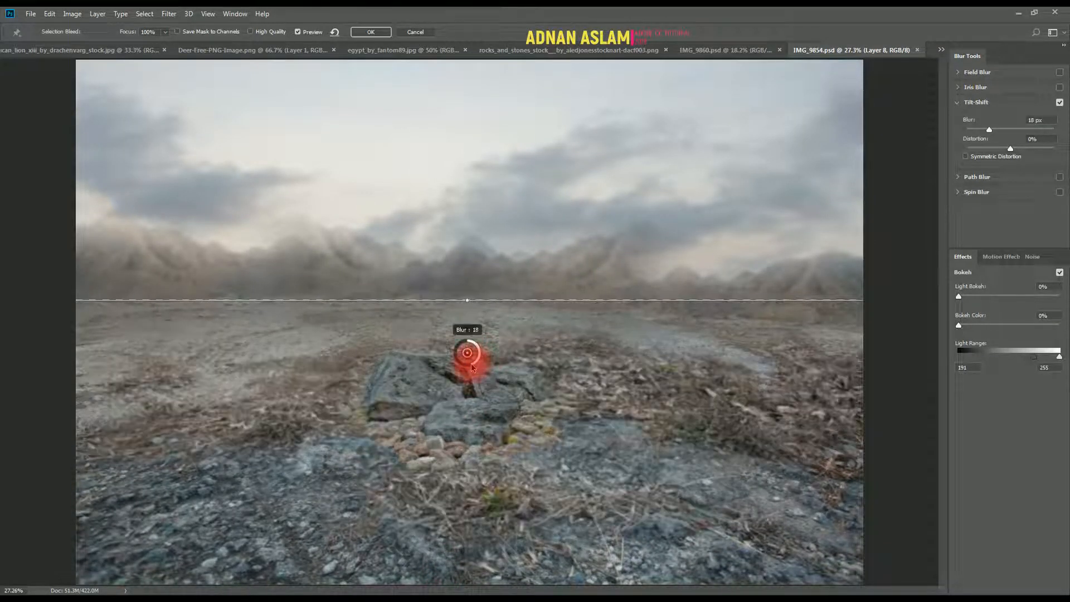
{"action": "key", "text": "Return"}
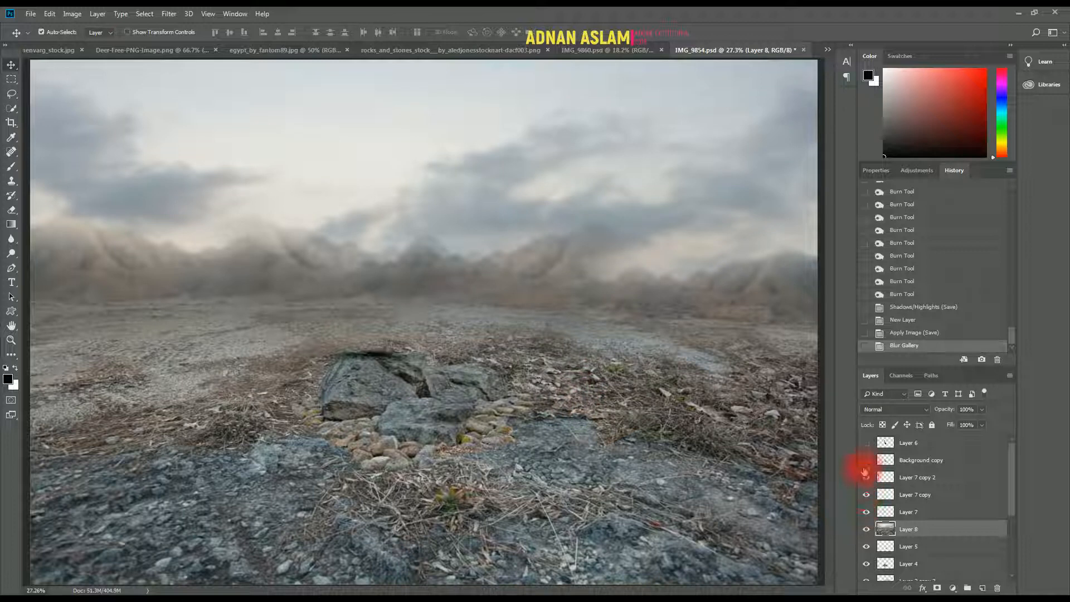
Show the man's layer and the shadow layers again, save the document, and select Layer 6.
{"action": "left_click_drag", "start_coordinate": [865, 473], "coordinate": [864, 445]}
{"action": "key", "text": "ctrl+s"}
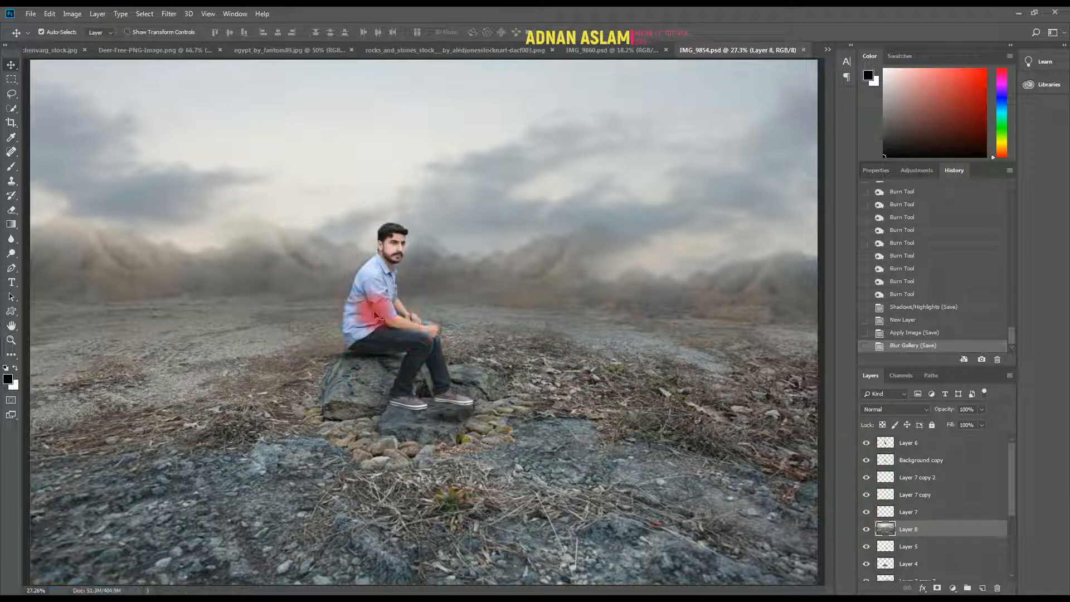
{"action": "left_click", "coordinate": [935, 445]}
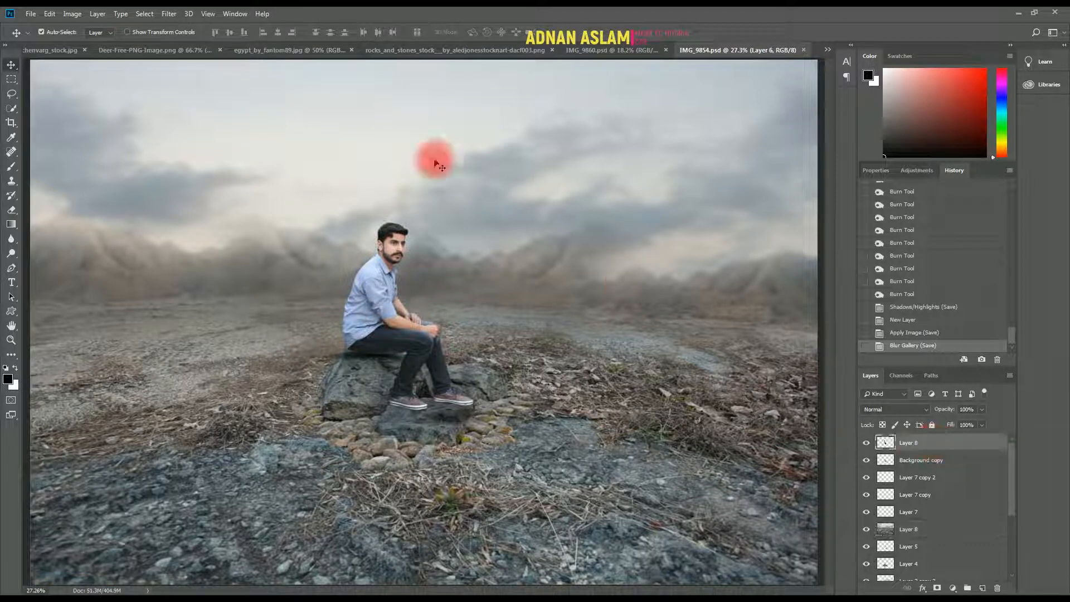
Bring the deer from Deer-Free-PNG-Image.png into IMG_9854.psd and transform it to stand on the ground behind the seated man.
{"action": "left_click", "coordinate": [184, 50]}
{"action": "left_click_drag", "start_coordinate": [429, 321], "coordinate": [394, 430]}
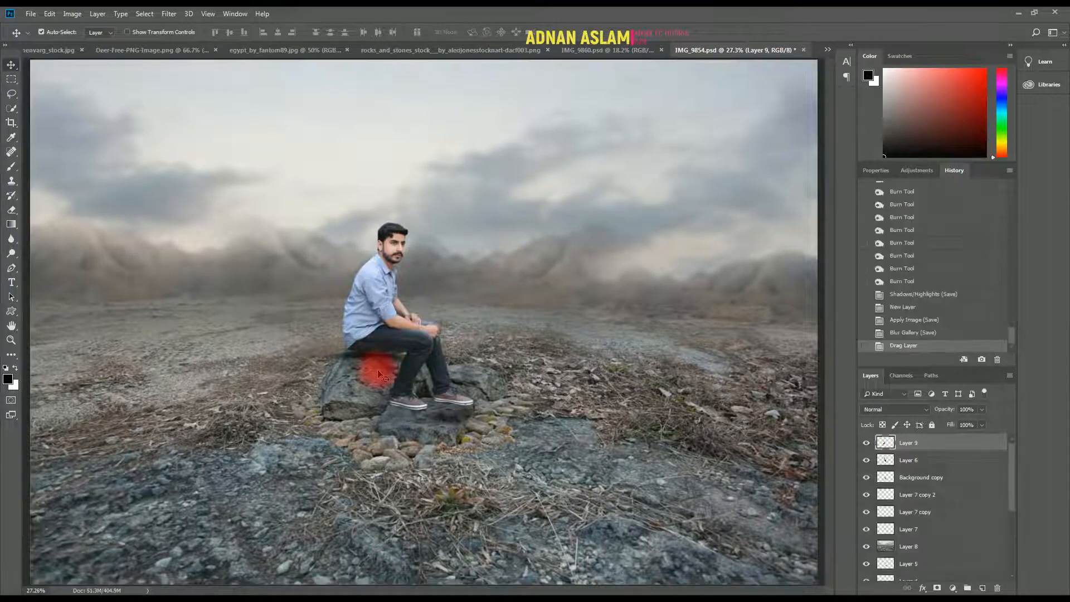
{"action": "key", "text": "ctrl+t"}
{"action": "left_click_drag", "start_coordinate": [376, 394], "coordinate": [258, 352]}
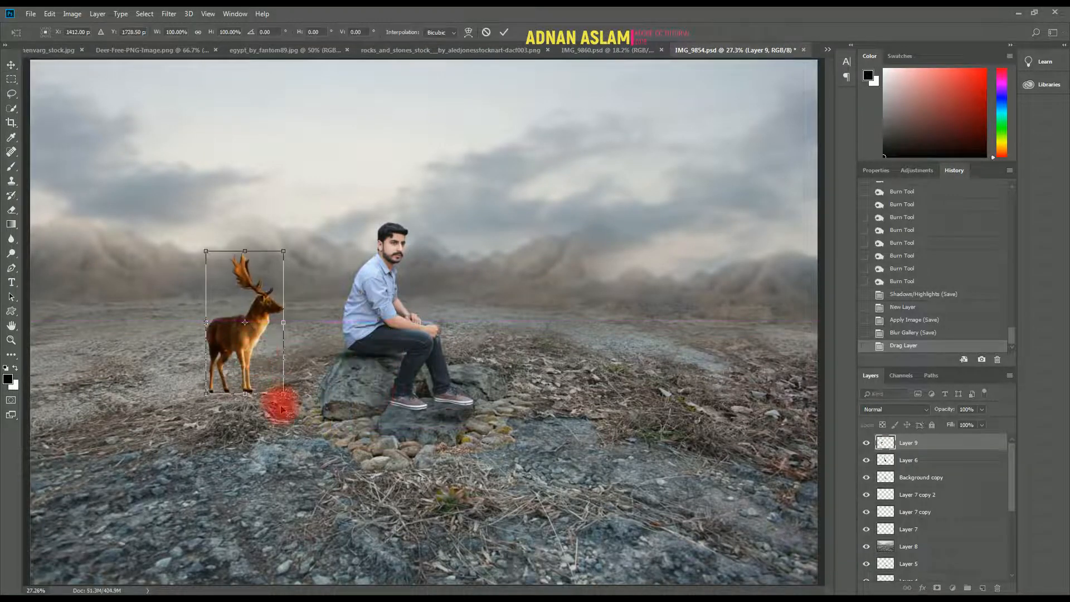
{"action": "left_click_drag", "start_coordinate": [284, 394], "coordinate": [484, 434]}
{"action": "key", "text": "Return"}
Add a new layer above Layer 8 and paint a small soft black dab under the deer's front hooves.
{"action": "left_click", "coordinate": [495, 407]}
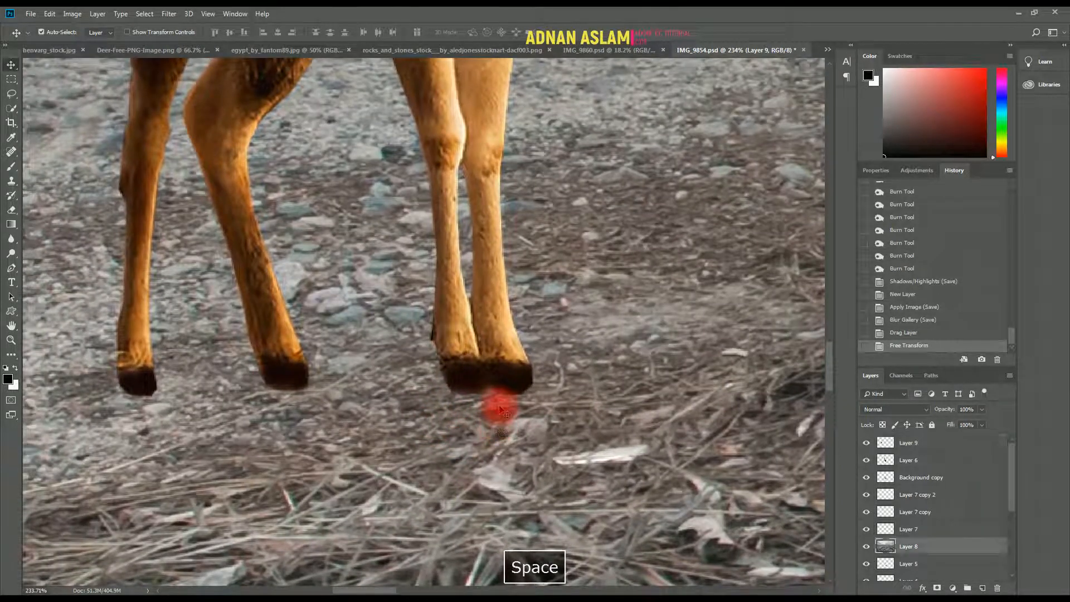
{"action": "left_click", "coordinate": [916, 549]}
{"action": "left_click", "coordinate": [983, 589]}
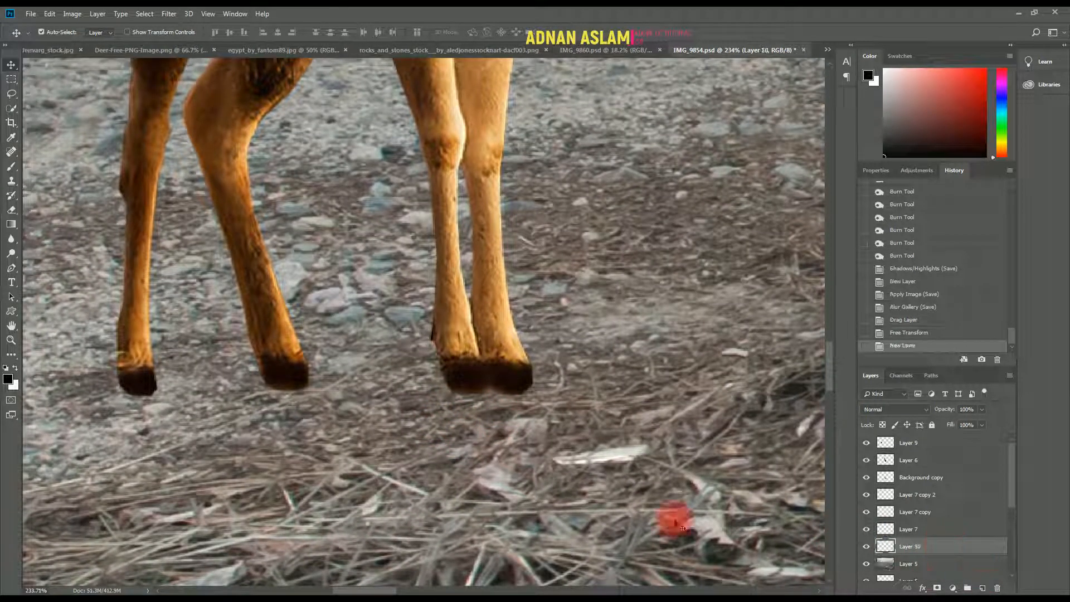
{"action": "key", "text": "b"}
{"action": "key", "text": "bracketleft"}
{"action": "key", "text": "bracketleft"}
{"action": "key", "text": "bracketleft"}
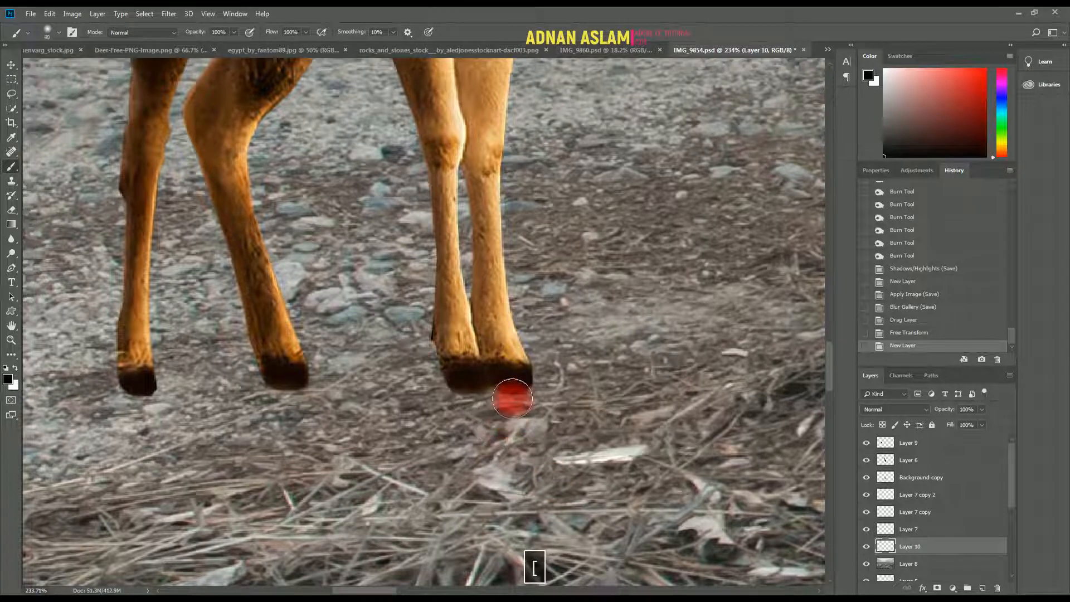
{"action": "left_click", "coordinate": [511, 396]}
Transform the dab into a thin, wide contact shadow under the front hooves and position a duplicate of it there.
{"action": "key", "text": "ctrl+t"}
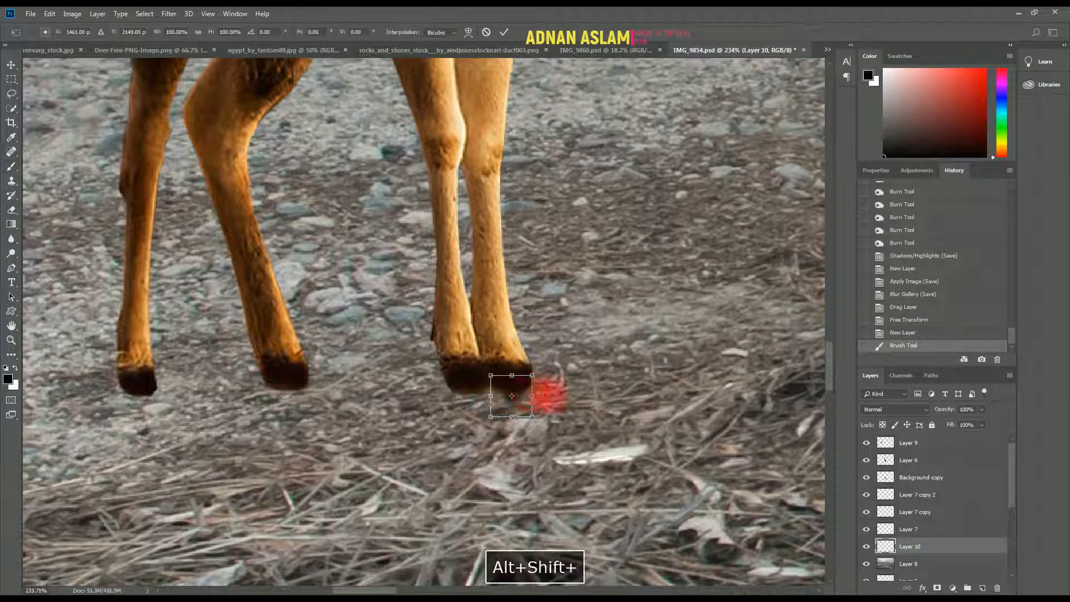
{"action": "mouse_move", "coordinate": [533, 395]}
{"action": "left_mouse_down"}
{"action": "mouse_move", "coordinate": [558, 395]}
{"action": "mouse_move", "coordinate": [477, 408]}
{"action": "mouse_move", "coordinate": [306, 400]}
{"action": "left_mouse_up"}
{"action": "double_click", "coordinate": [513, 401]}
{"action": "key", "text": "ctrl+j"}
{"action": "key", "text": "ctrl+t"}
{"action": "double_click", "coordinate": [487, 406]}
Duplicate the hoof shadow and place the copy under the middle hoof, rotated about -3.17°.
{"action": "key", "text": "ctrl+j"}
{"action": "key", "text": "ctrl+t"}
{"action": "left_click_drag", "start_coordinate": [356, 403], "coordinate": [306, 399]}
{"action": "left_click_drag", "start_coordinate": [408, 401], "coordinate": [428, 394]}
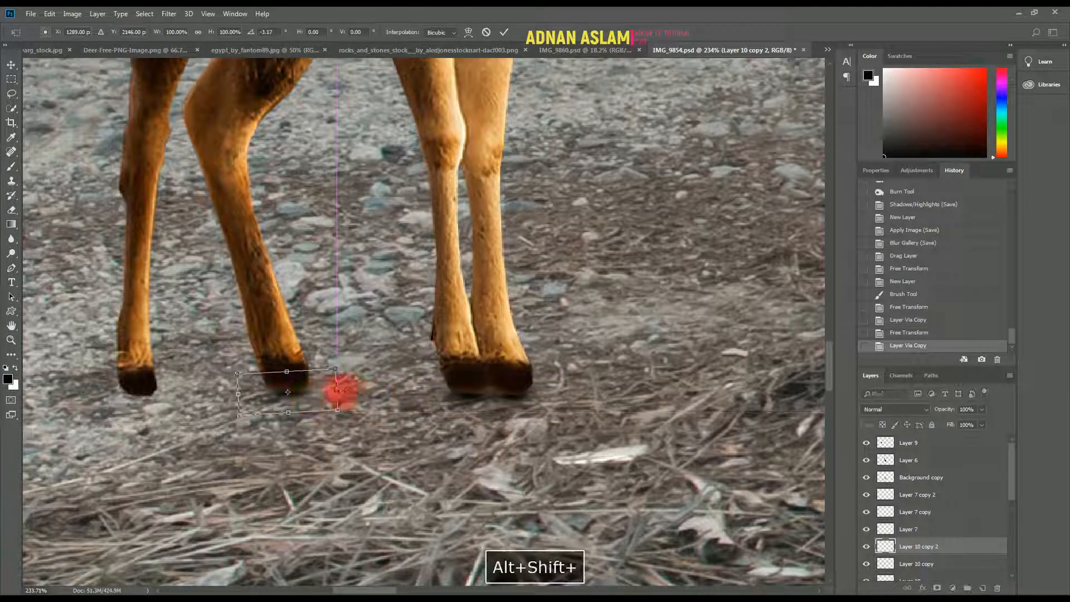
{"action": "double_click", "coordinate": [317, 394]}
Duplicate the shadow once more and place the copy under the deer's rearmost hoof.
{"action": "key", "text": "b"}
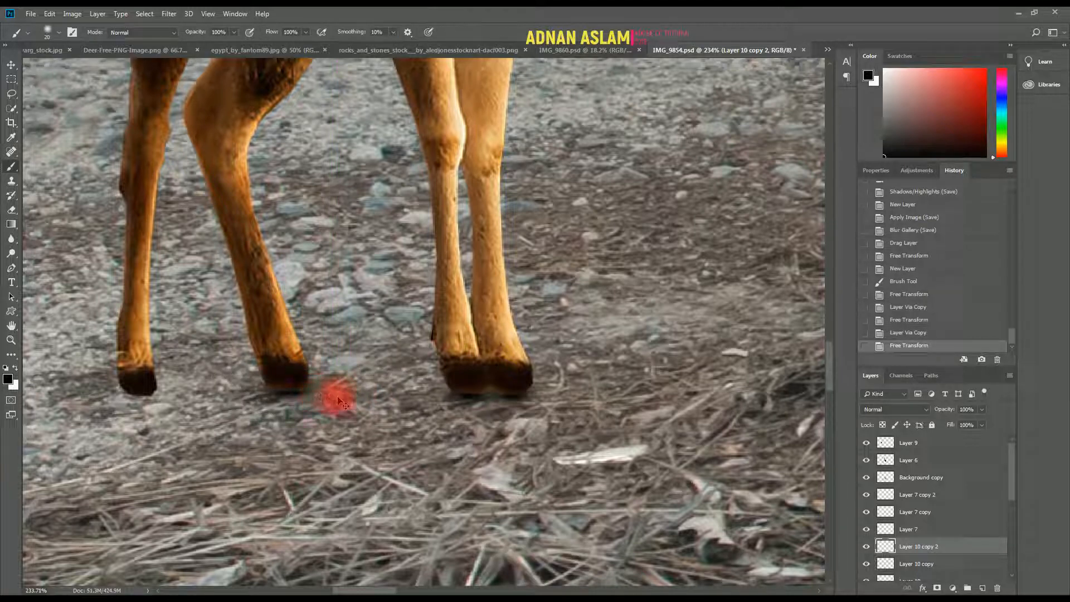
{"action": "key", "text": "ctrl+j"}
{"action": "key", "text": "ctrl+t"}
{"action": "left_click_drag", "start_coordinate": [321, 394], "coordinate": [175, 401]}
{"action": "double_click", "coordinate": [175, 400]}
{"action": "key", "text": "ctrl+0"}
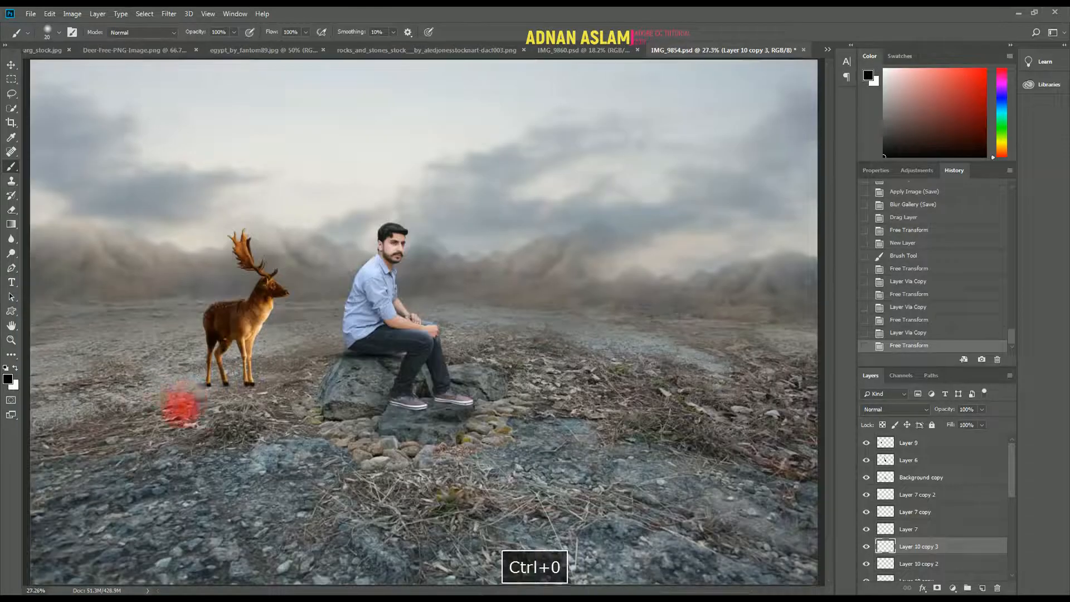
{"action": "left_click", "coordinate": [243, 417], "text": "ctrl"}
{"action": "key", "text": "ctrl+0"}
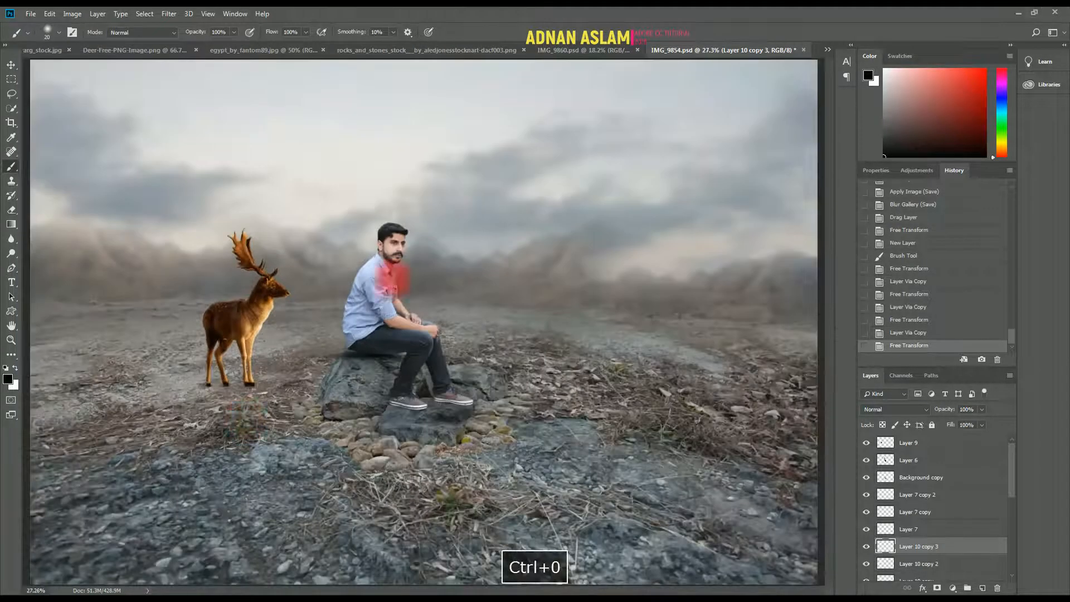
Close the rocks and stones stock PNG and egypt_by_fantom89.jpg.
{"action": "left_click", "coordinate": [504, 55]}
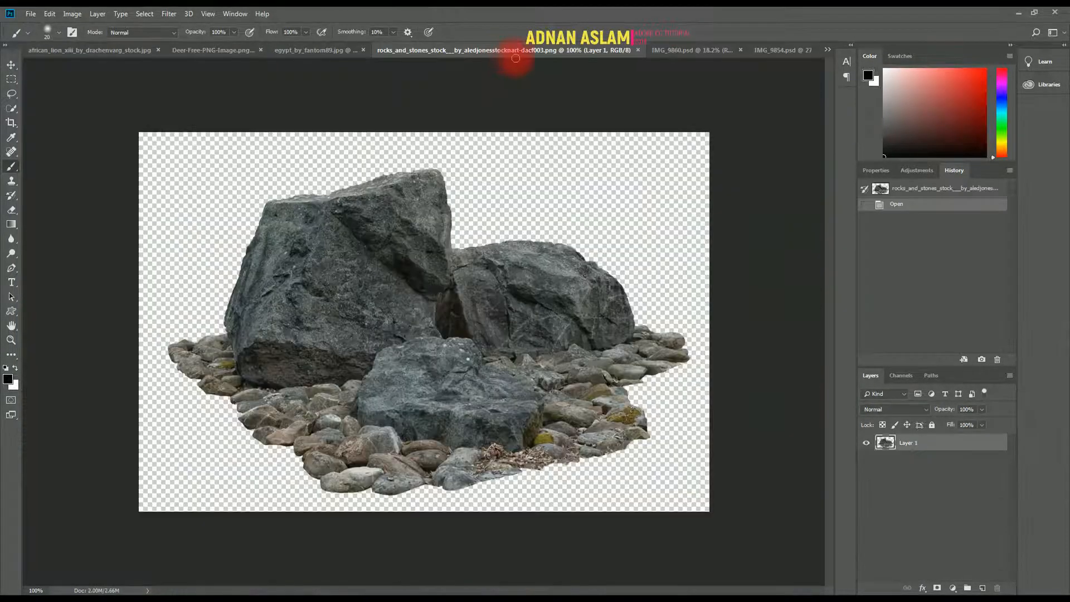
{"action": "left_click", "coordinate": [638, 50]}
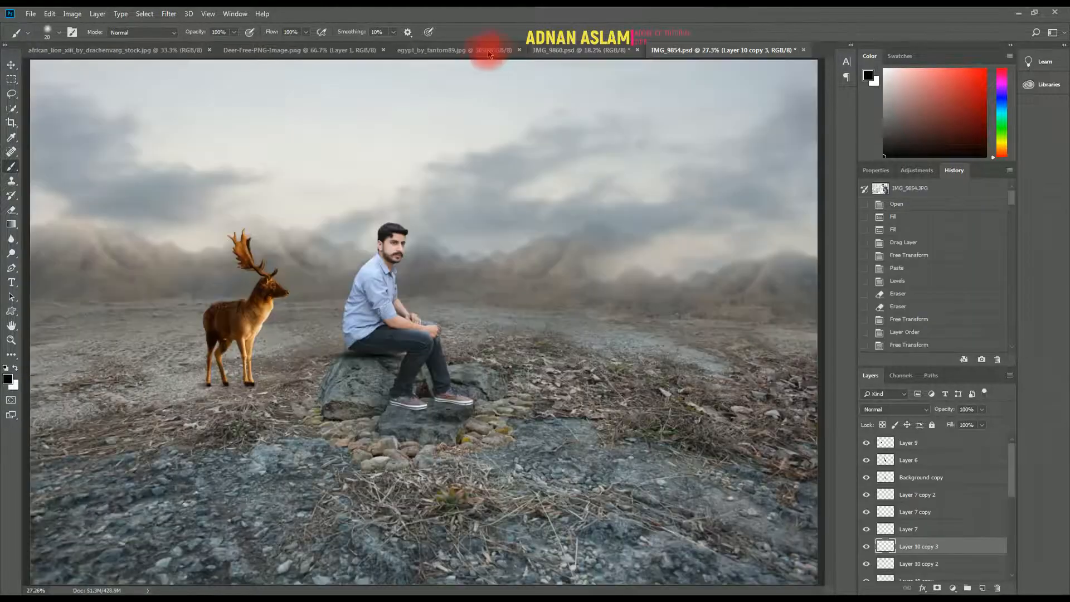
{"action": "left_click", "coordinate": [524, 54]}
{"action": "left_click", "coordinate": [520, 51]}
Close IMG_9860.psd without saving its changes.
{"action": "left_click", "coordinate": [456, 51]}
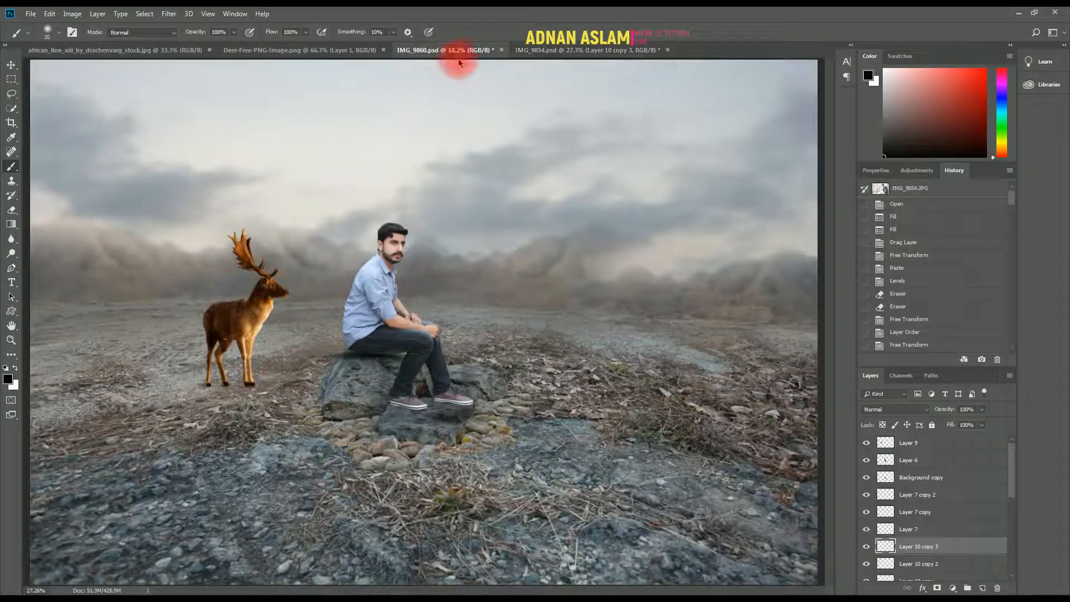
{"action": "left_click", "coordinate": [503, 52]}
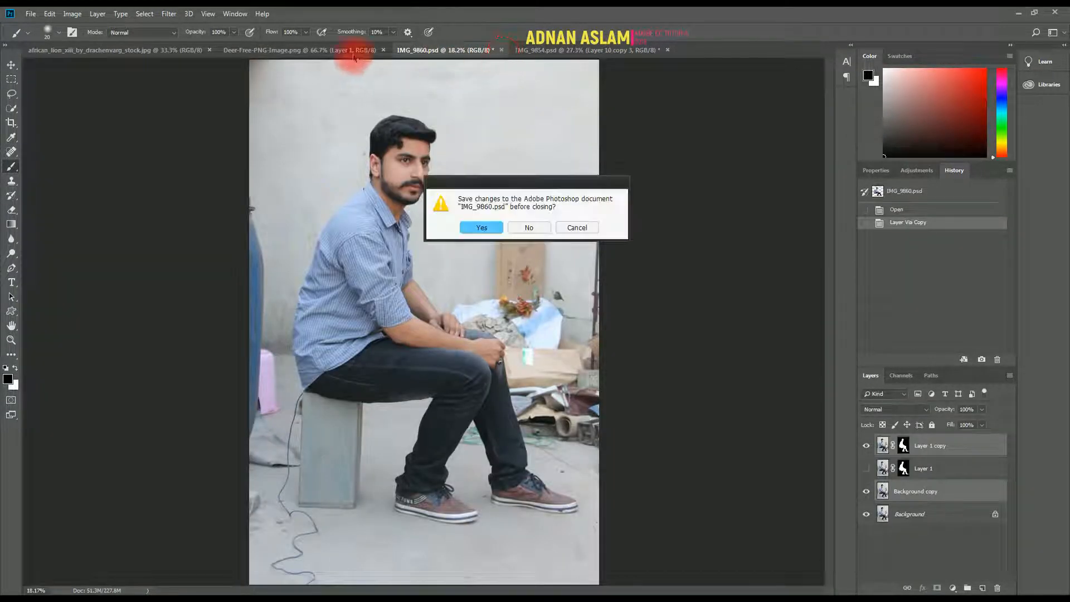
{"action": "left_click", "coordinate": [525, 224]}
Close Deer-Free-PNG-Image.png and bring up african_lion_xiii_by_drachenvarg_stock.jpg.
{"action": "left_click", "coordinate": [329, 53]}
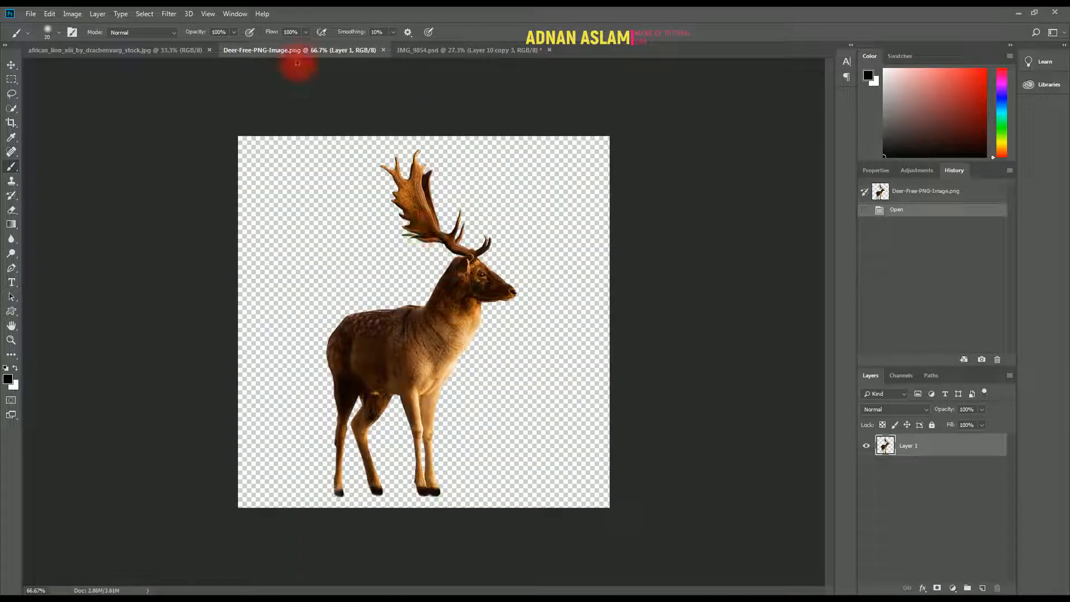
{"action": "left_click", "coordinate": [383, 50]}
{"action": "left_click", "coordinate": [178, 51]}
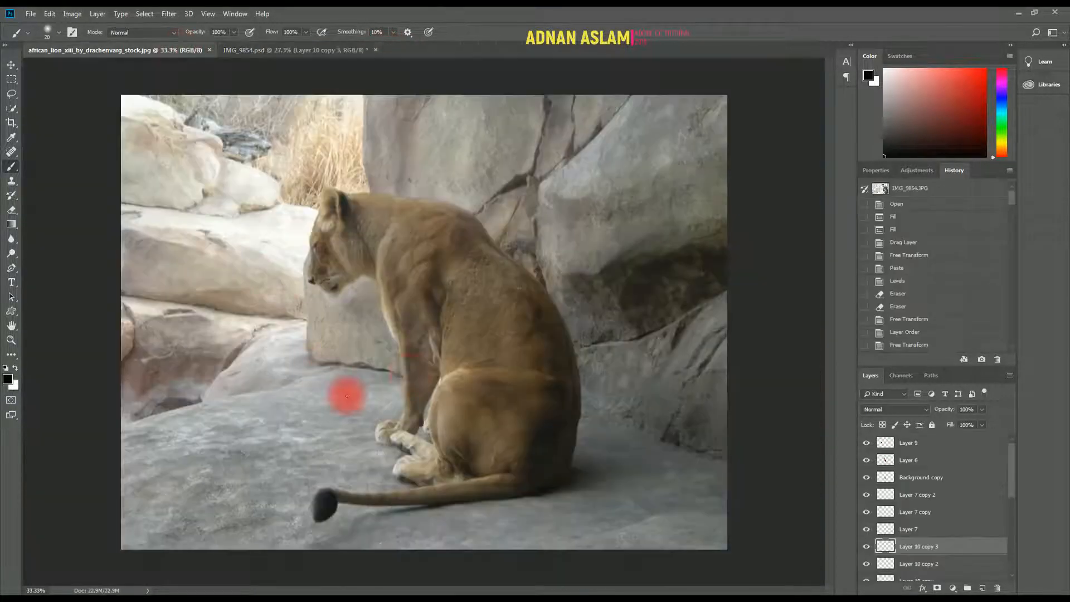
Save the composite IMG_9854.psd and return to the lioness photo.
{"action": "left_click", "coordinate": [343, 56]}
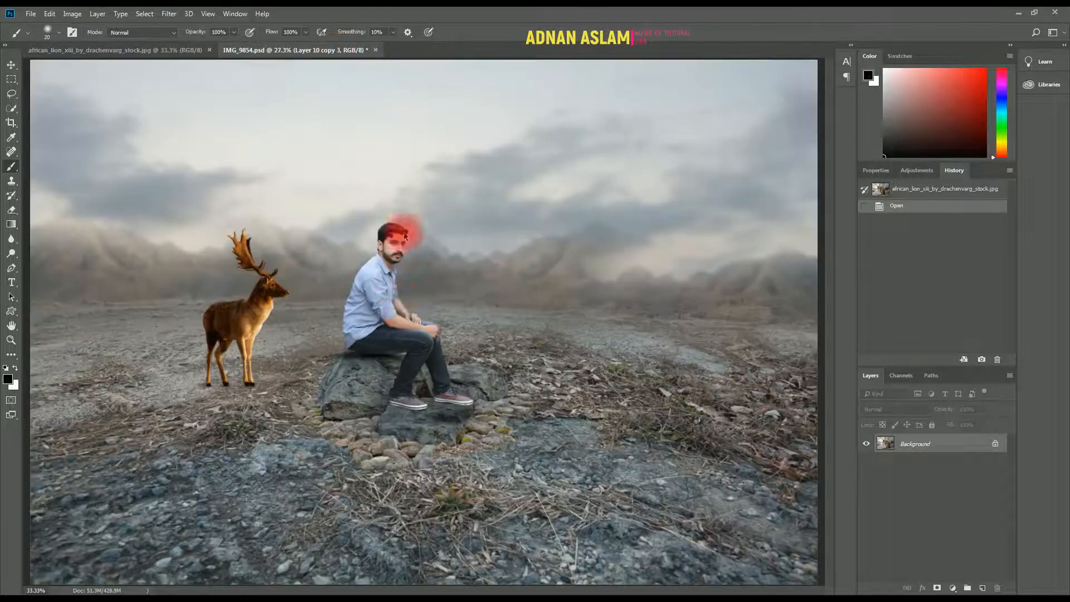
{"action": "key", "text": "ctrl+s"}
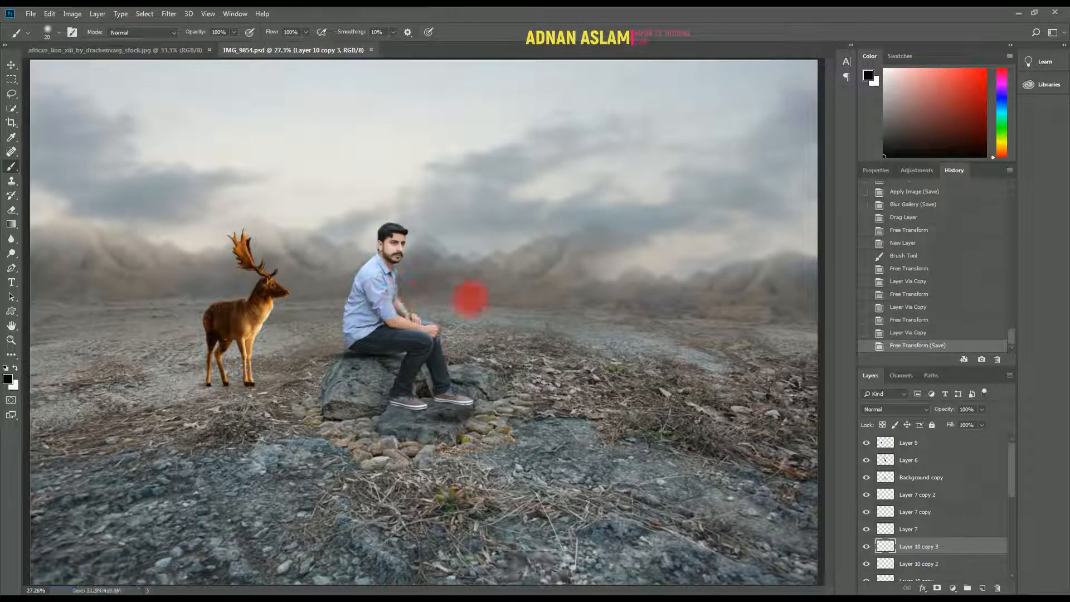
{"action": "left_click", "coordinate": [194, 56]}
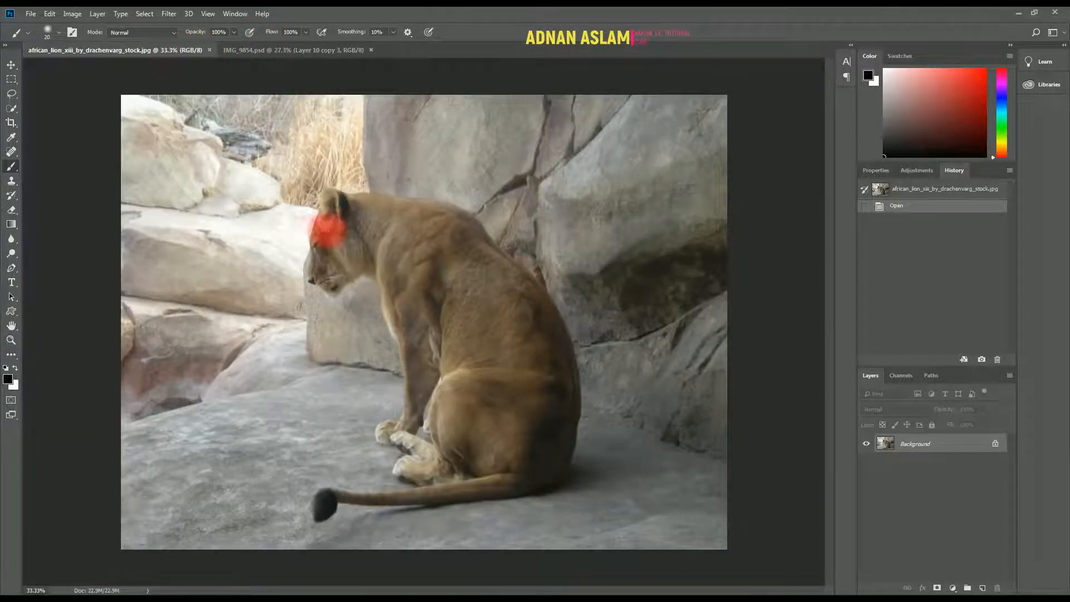
Select the lioness's body, rump, tail and paws with Quick Selection.
{"action": "key", "text": "w"}
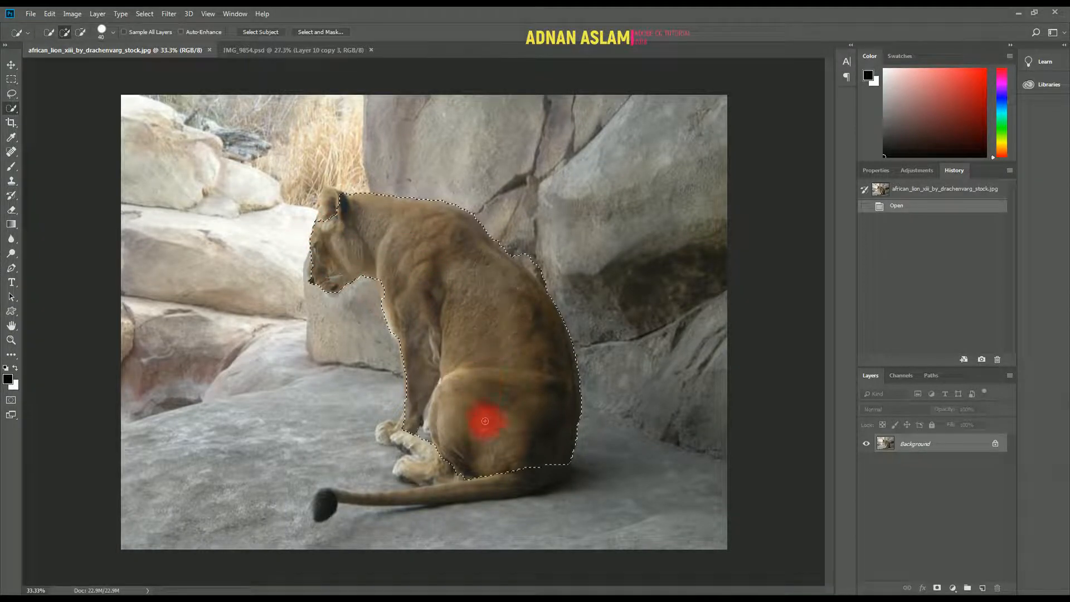
{"action": "mouse_move", "coordinate": [485, 421]}
{"action": "left_mouse_down"}
{"action": "mouse_move", "coordinate": [544, 443]}
{"action": "mouse_move", "coordinate": [527, 480]}
{"action": "left_mouse_up"}
{"action": "mouse_move", "coordinate": [414, 494]}
{"action": "left_mouse_down"}
{"action": "mouse_move", "coordinate": [437, 491]}
{"action": "mouse_move", "coordinate": [321, 504]}
{"action": "left_mouse_up"}
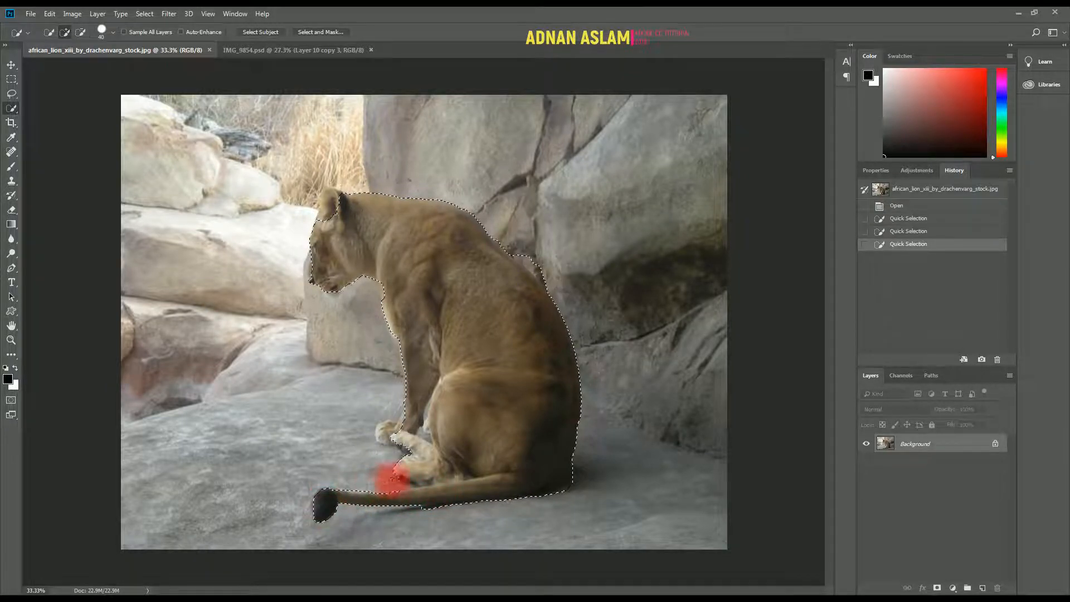
{"action": "mouse_move", "coordinate": [400, 466]}
{"action": "left_mouse_down"}
{"action": "mouse_move", "coordinate": [419, 505]}
{"action": "mouse_move", "coordinate": [408, 508]}
{"action": "mouse_move", "coordinate": [392, 420]}
{"action": "mouse_move", "coordinate": [360, 387]}
{"action": "mouse_move", "coordinate": [411, 352]}
{"action": "left_mouse_up"}
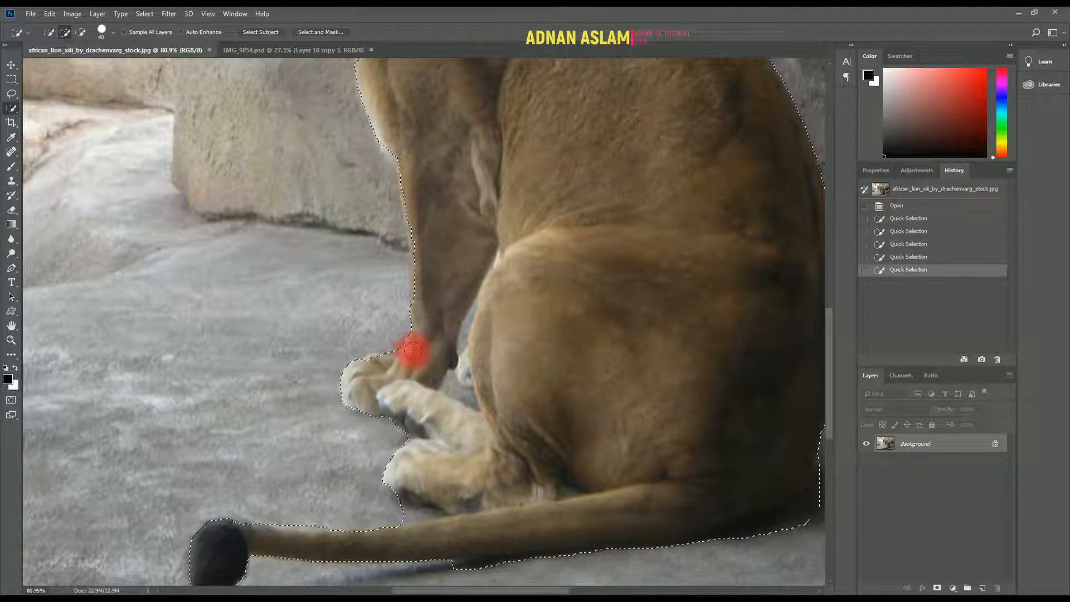
{"action": "left_click_drag", "start_coordinate": [383, 305], "coordinate": [440, 479]}
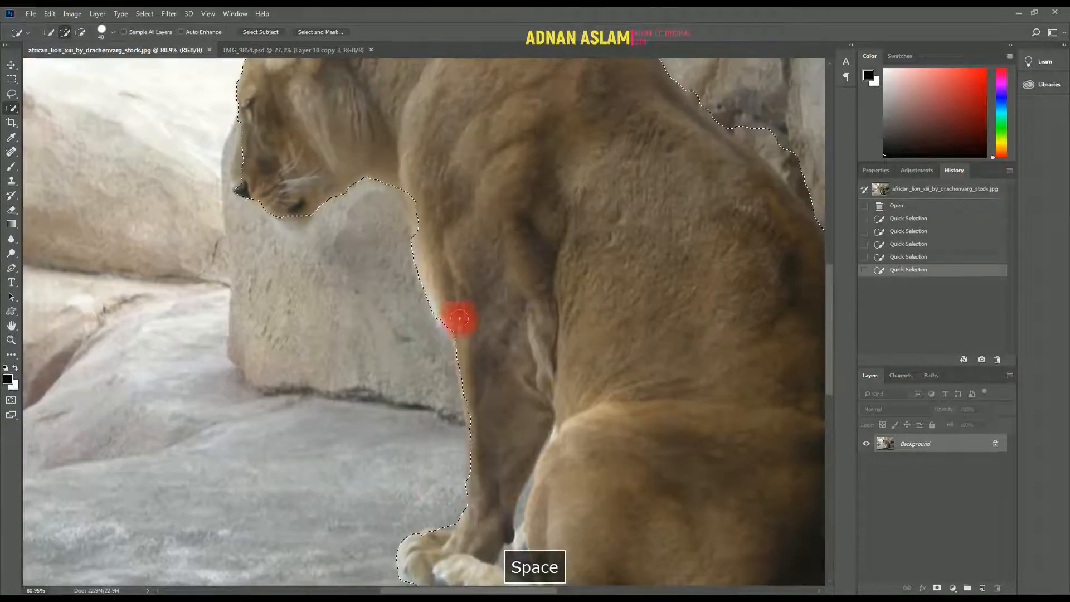
Correct the lioness selection along the front leg, chest and throat with Quick Selection.
{"action": "mouse_move", "coordinate": [478, 450]}
{"action": "left_mouse_down"}
{"action": "mouse_move", "coordinate": [441, 294]}
{"action": "mouse_move", "coordinate": [430, 360]}
{"action": "mouse_move", "coordinate": [461, 402]}
{"action": "left_mouse_up"}
{"action": "key", "text": "ctrl+alt+z"}
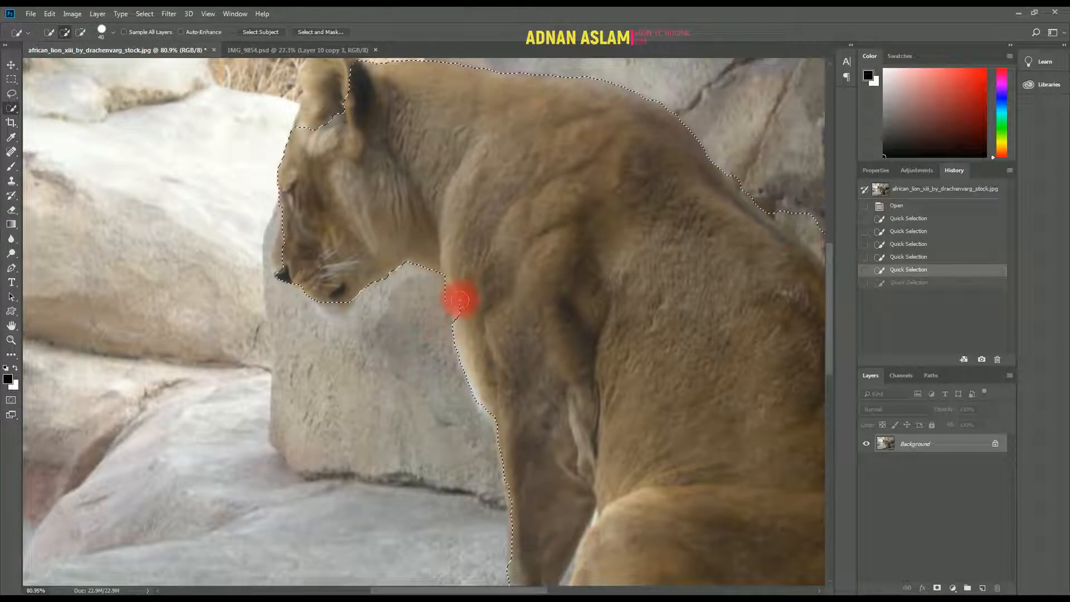
{"action": "left_click", "coordinate": [457, 300]}
{"action": "mouse_move", "coordinate": [457, 301]}
{"action": "left_mouse_down"}
{"action": "mouse_move", "coordinate": [443, 281]}
{"action": "mouse_move", "coordinate": [361, 284]}
{"action": "left_mouse_up"}
{"action": "left_click", "coordinate": [333, 299]}
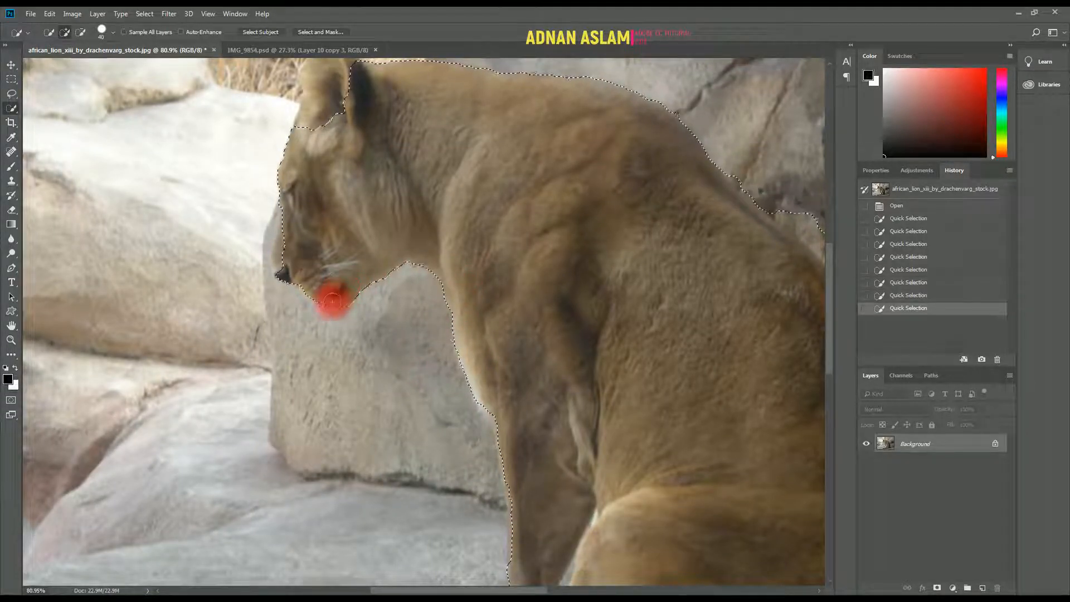
Add the lioness's chin to the selection, finishing its outline with the Polygonal Lasso.
{"action": "left_click", "coordinate": [335, 303]}
{"action": "left_click", "coordinate": [328, 299]}
{"action": "key", "text": "ctrl+alt+z"}
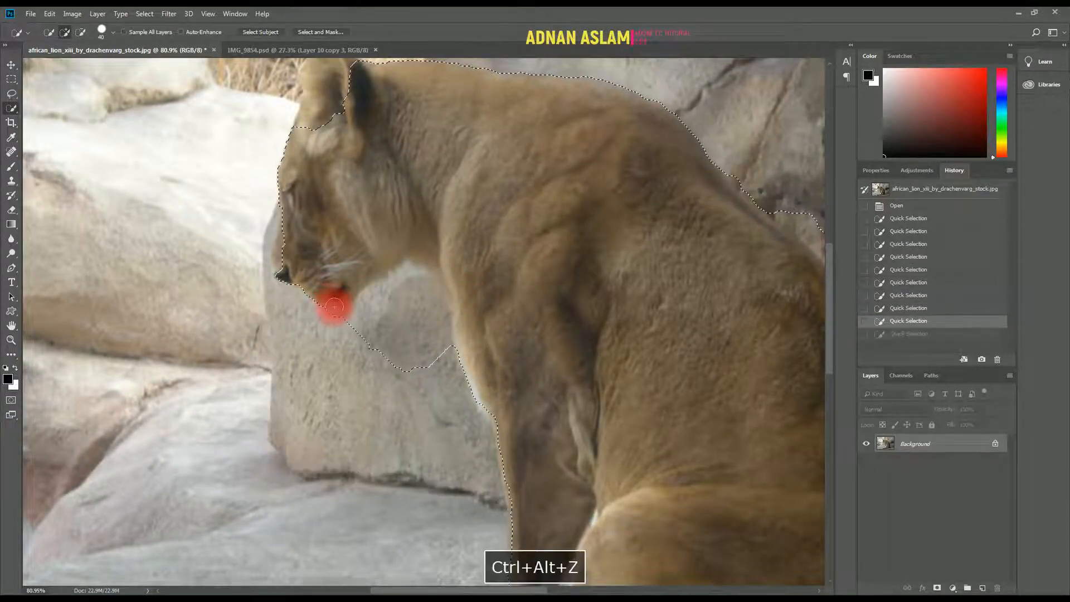
{"action": "left_click", "coordinate": [319, 296]}
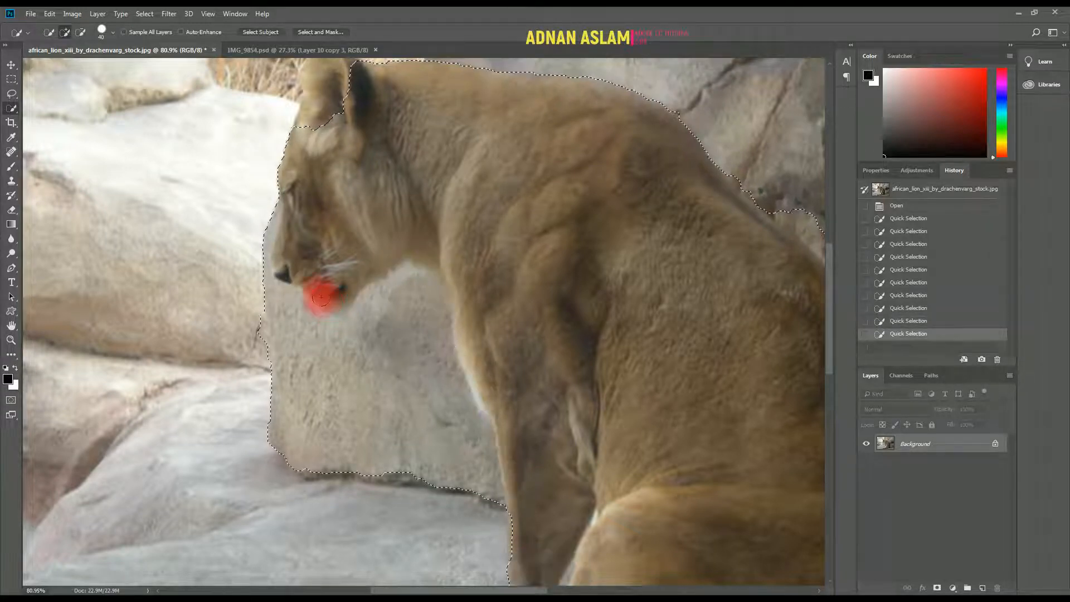
{"action": "key", "text": "ctrl+alt+z"}
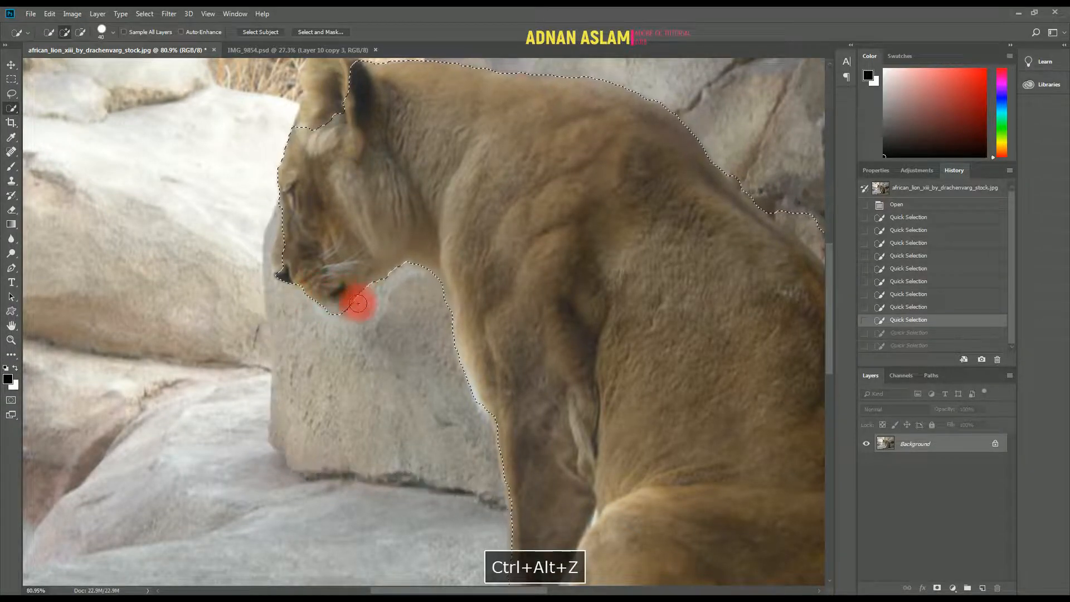
{"action": "key", "text": "l"}
{"action": "key", "text": "shift+l"}
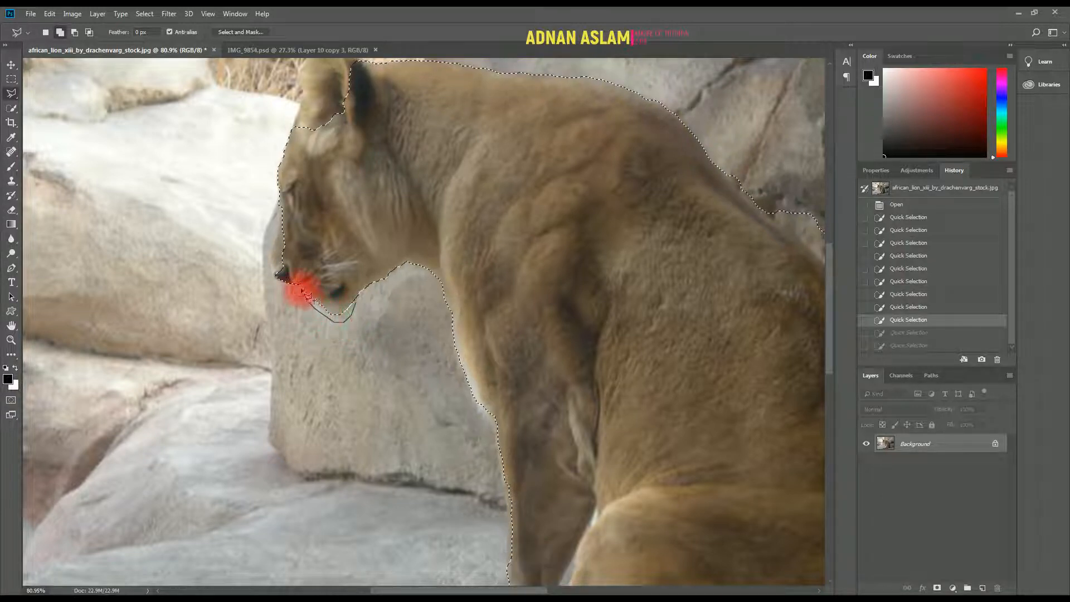
{"action": "key", "text": "Return"}
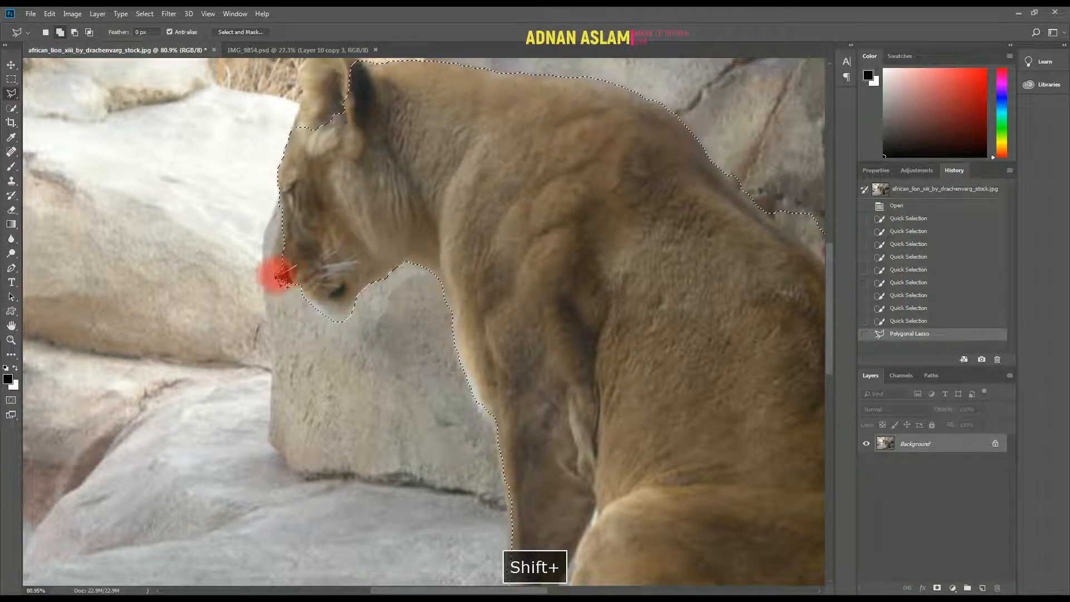
Extend the selection to include the lioness's ear and the front of her face.
{"action": "left_click", "coordinate": [338, 187]}
{"action": "left_click_drag", "start_coordinate": [349, 133], "coordinate": [353, 237]}
{"action": "mouse_move", "coordinate": [331, 222]}
{"action": "left_mouse_down"}
{"action": "mouse_move", "coordinate": [326, 170]}
{"action": "mouse_move", "coordinate": [313, 215]}
{"action": "mouse_move", "coordinate": [332, 217]}
{"action": "mouse_move", "coordinate": [350, 195]}
{"action": "mouse_move", "coordinate": [349, 182]}
{"action": "mouse_move", "coordinate": [301, 252]}
{"action": "left_mouse_up"}
Subtract the piece of rock behind the lioness's back from the selection with Quick Selection and the Polygonal Lasso.
{"action": "key", "text": "space"}
{"action": "left_click_drag", "start_coordinate": [570, 355], "coordinate": [332, 189]}
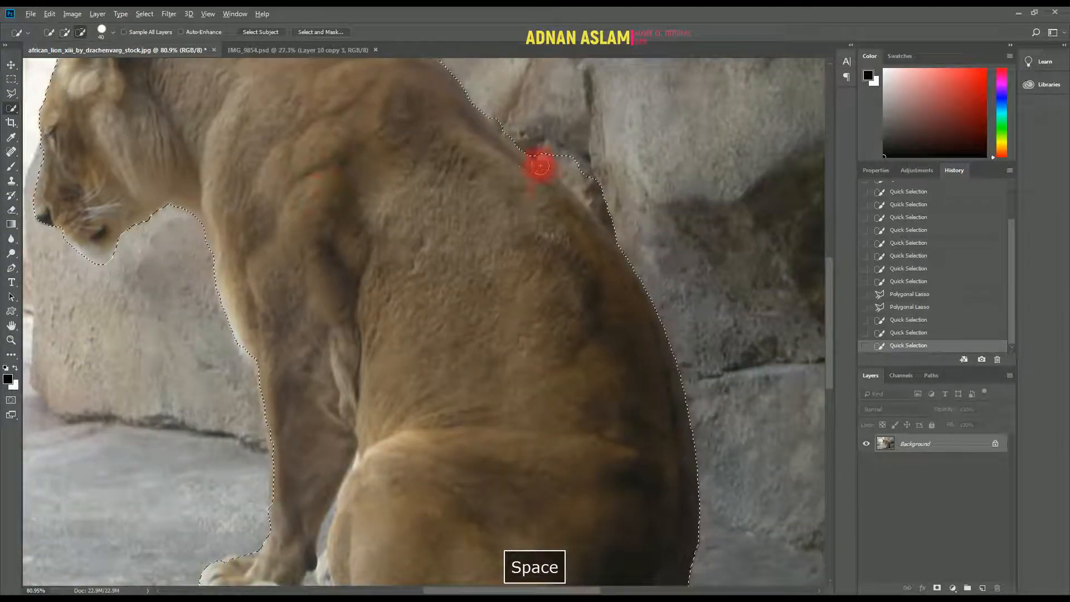
{"action": "key", "text": "alt"}
{"action": "left_click_drag", "start_coordinate": [607, 201], "coordinate": [626, 229]}
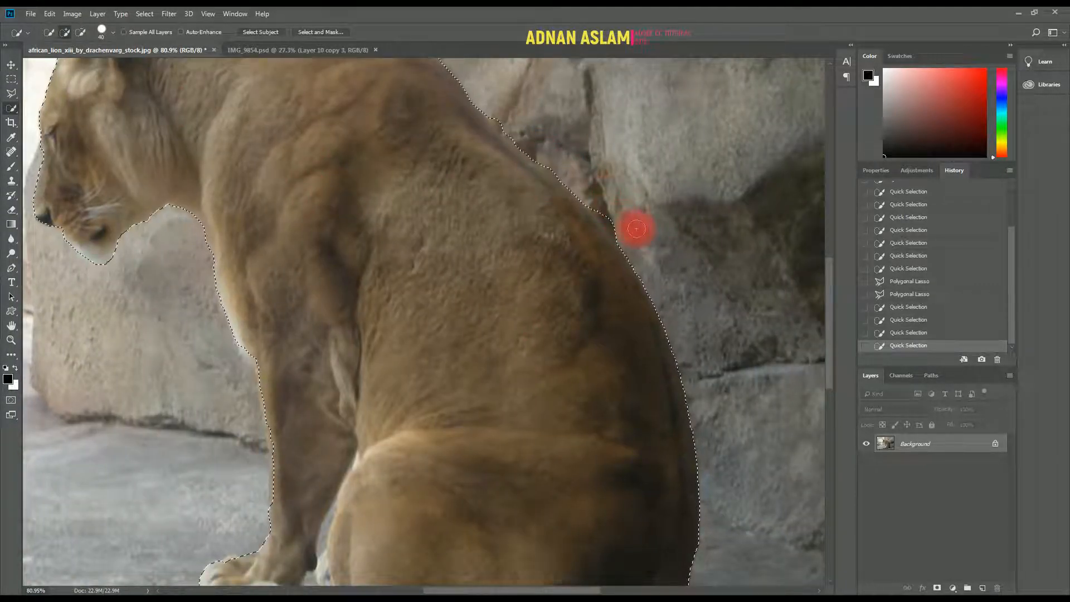
{"action": "key", "text": "l"}
{"action": "left_click", "coordinate": [599, 227]}
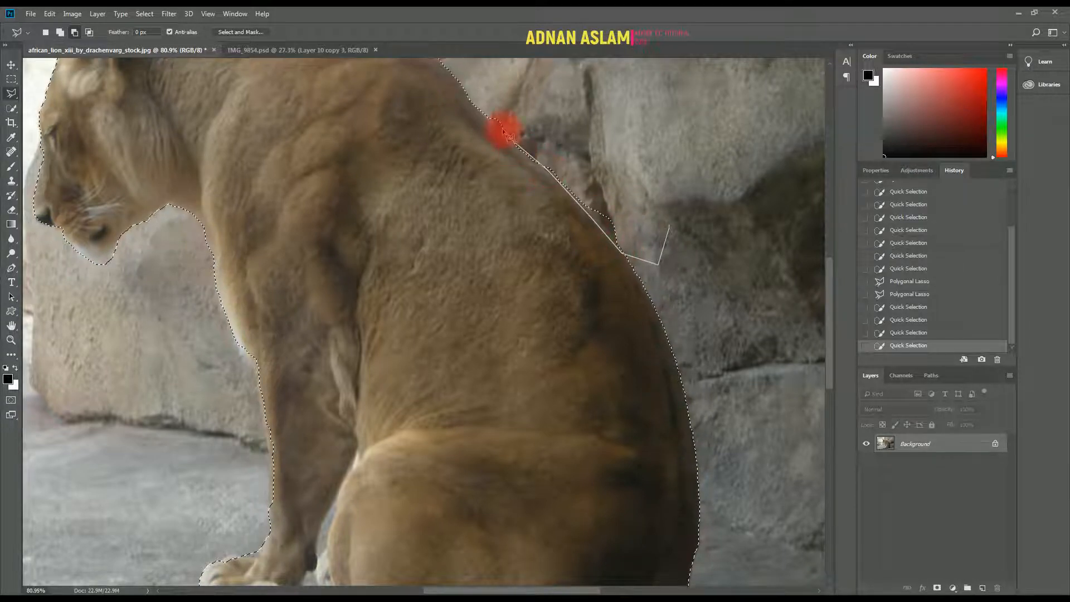
{"action": "left_click", "coordinate": [640, 163]}
{"action": "key", "text": "Return"}
Subtract the shadowed ground behind and under the lioness's rump from the selection with the Polygonal Lasso.
{"action": "key", "text": "space"}
{"action": "mouse_move", "coordinate": [636, 199]}
{"action": "left_mouse_down"}
{"action": "mouse_move", "coordinate": [622, 108]}
{"action": "mouse_move", "coordinate": [625, 116]}
{"action": "left_mouse_up"}
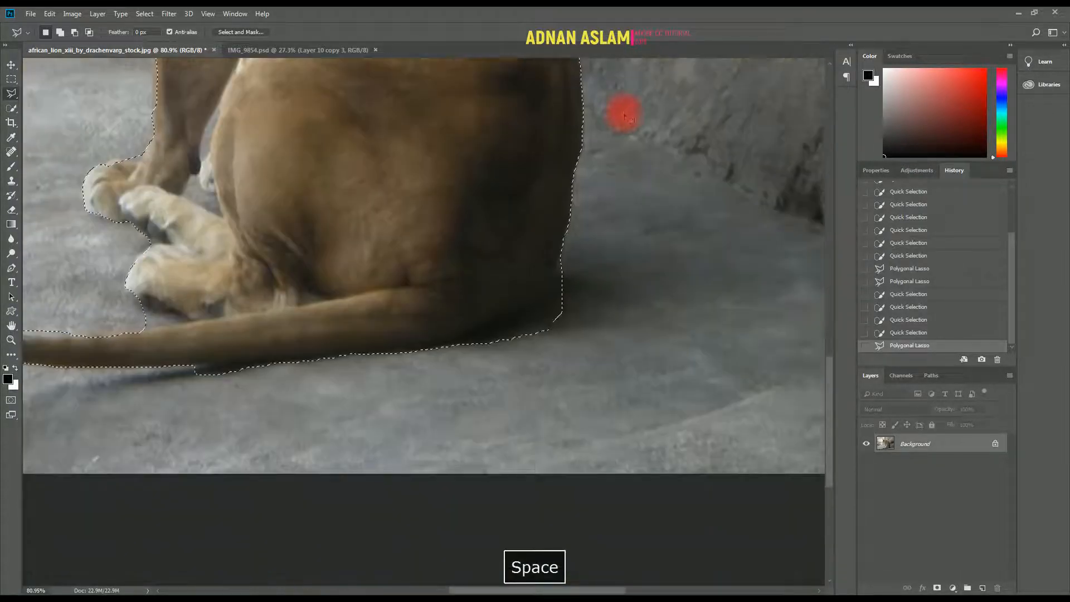
{"action": "left_click", "coordinate": [662, 282], "text": "alt"}
{"action": "left_click", "coordinate": [654, 305], "text": "alt"}
{"action": "left_click", "coordinate": [556, 364], "text": "alt"}
{"action": "left_click", "coordinate": [509, 369], "text": "alt"}
{"action": "left_click", "coordinate": [466, 364], "text": "alt"}
{"action": "left_click", "coordinate": [448, 342], "text": "alt"}
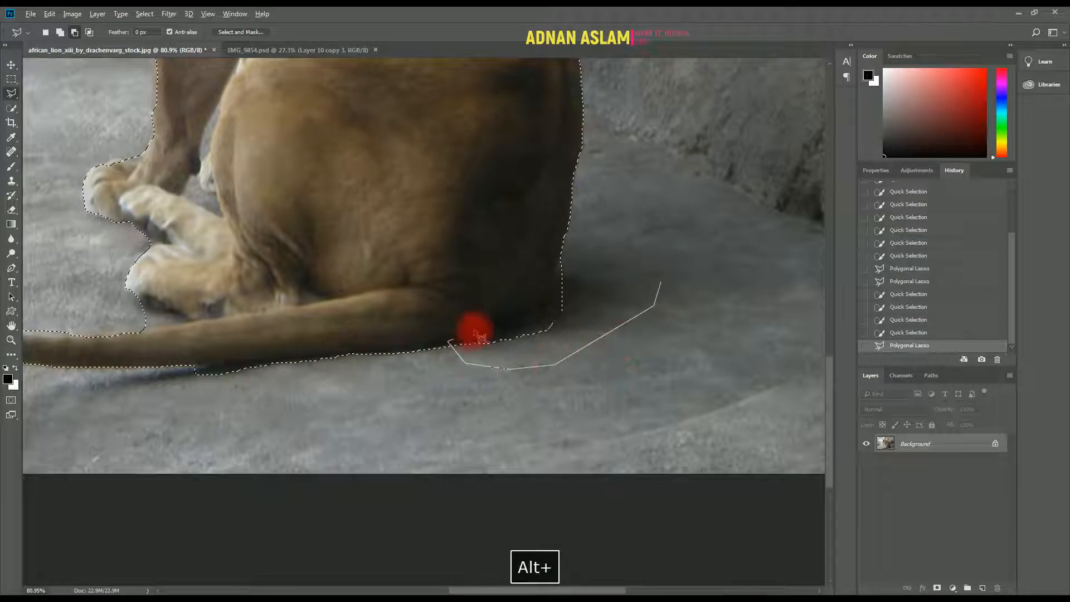
{"action": "left_click_drag", "start_coordinate": [471, 335], "coordinate": [541, 302]}
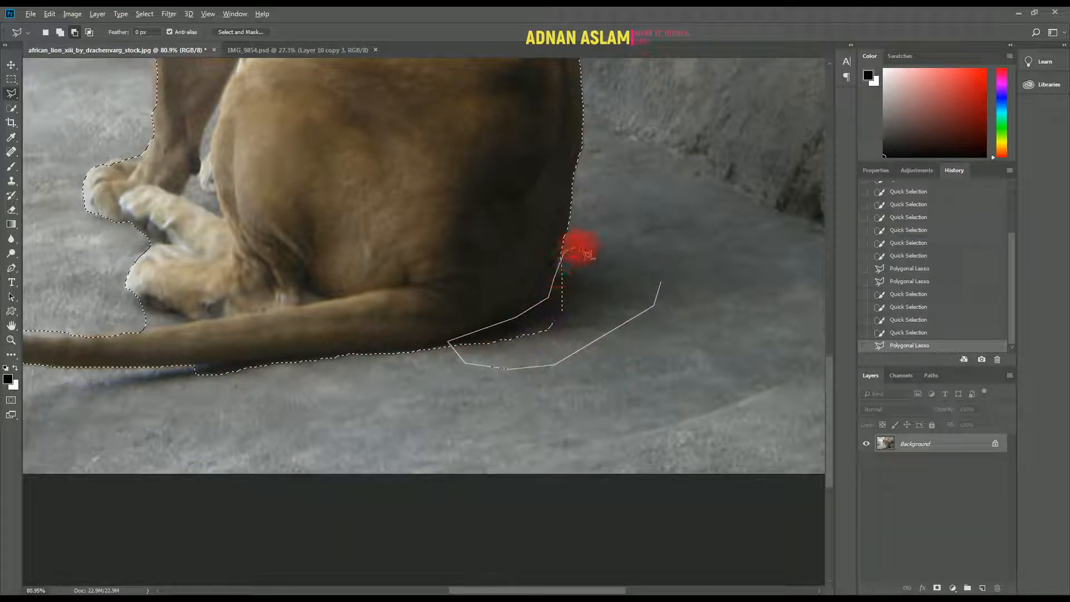
{"action": "key", "text": "ctrl+Return"}
Feather the lioness selection by 1 pixel.
{"action": "key", "text": "ctrl+0"}
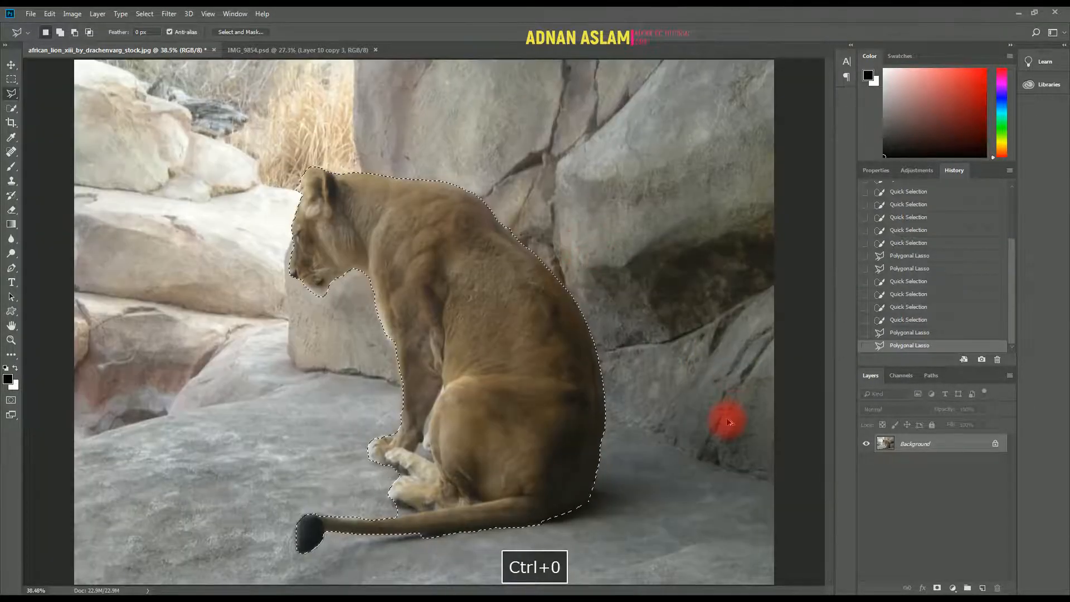
{"action": "key", "text": "shift+F6"}
{"action": "type", "text": "1"}
{"action": "key", "text": "Return"}
Duplicate the Background layer and mask the copy with the lioness selection.
{"action": "right_click", "coordinate": [933, 446]}
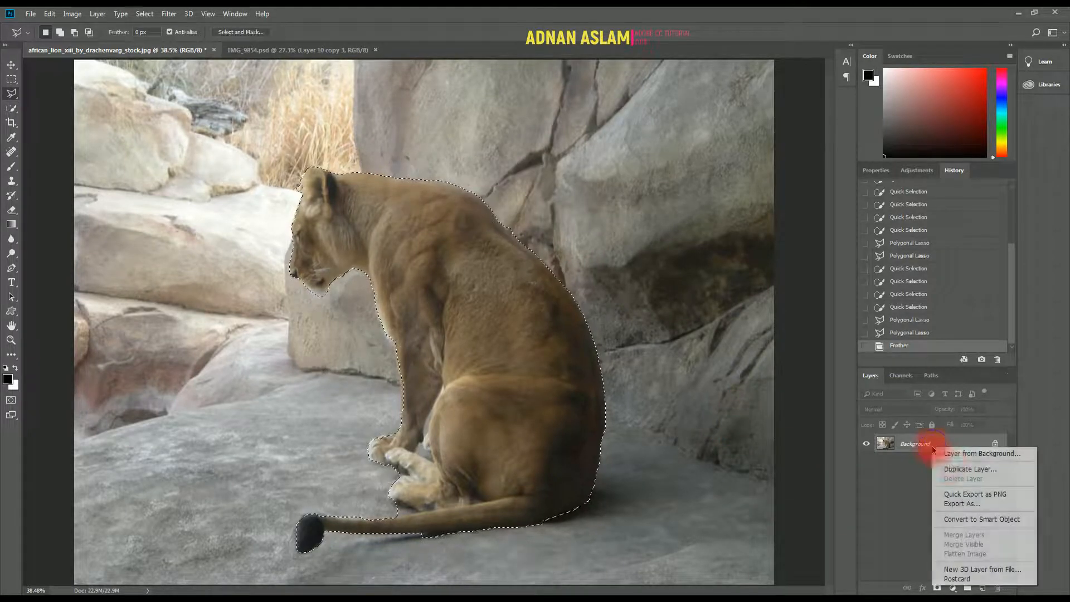
{"action": "left_click", "coordinate": [937, 458]}
{"action": "key", "text": "Return"}
{"action": "left_click", "coordinate": [938, 588]}
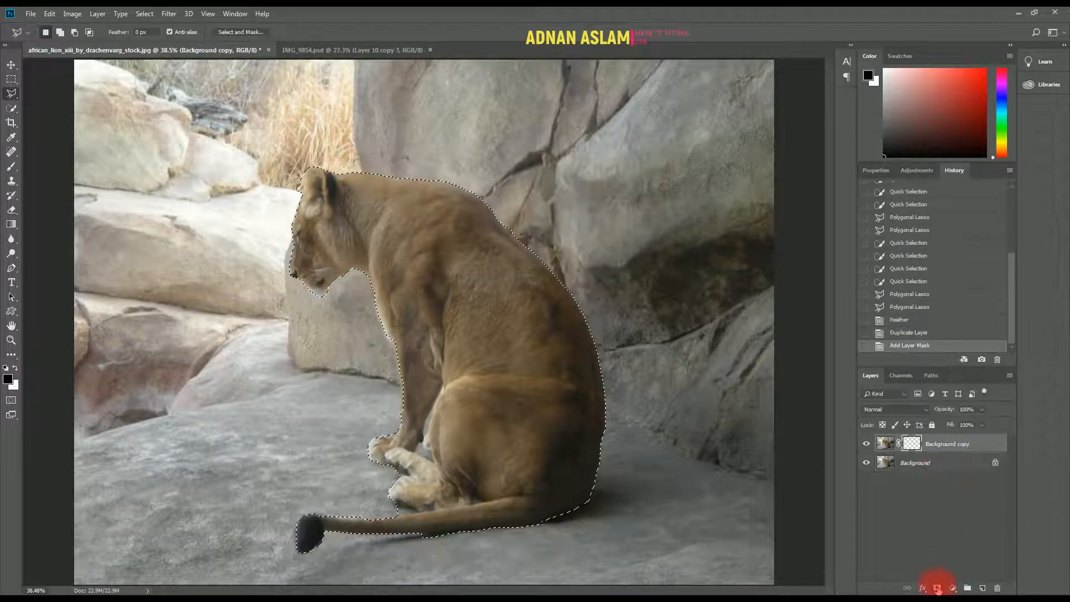
Make an unmasked copy of the Background layer and bring it together with the masked lioness layer into IMG_9854.psd.
{"action": "left_click", "coordinate": [925, 465]}
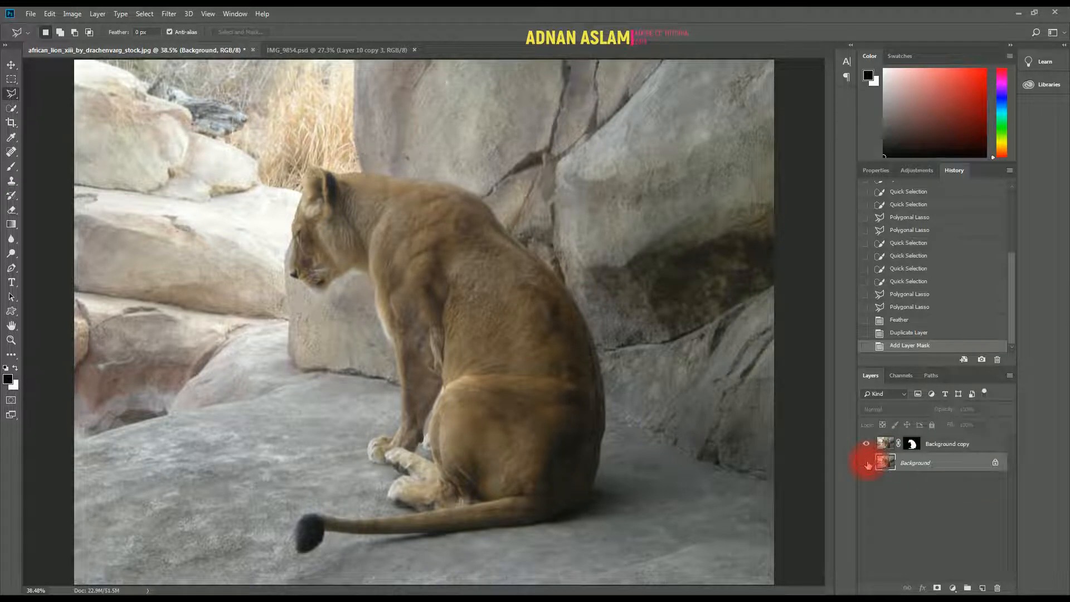
{"action": "left_click", "coordinate": [867, 464]}
{"action": "left_click", "coordinate": [867, 463]}
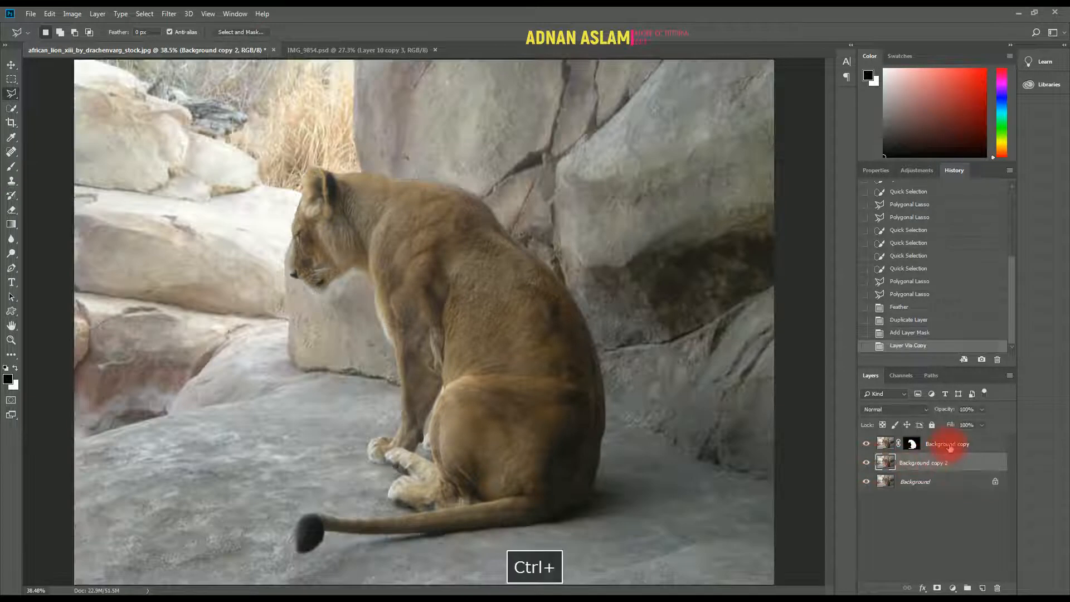
{"action": "key", "text": "ctrl+j"}
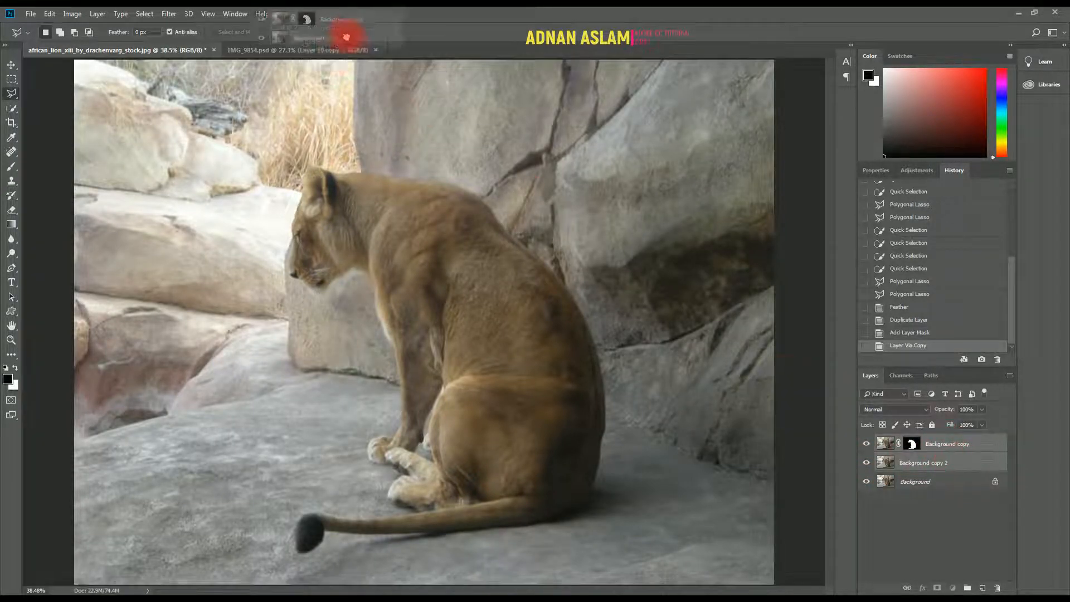
{"action": "left_click", "coordinate": [328, 51]}
{"action": "left_click_drag", "start_coordinate": [608, 393], "coordinate": [610, 413]}
Scale both lioness layers to about 59% in front of the seated man and hide the unmasked copy.
{"action": "key", "text": "ctrl+t"}
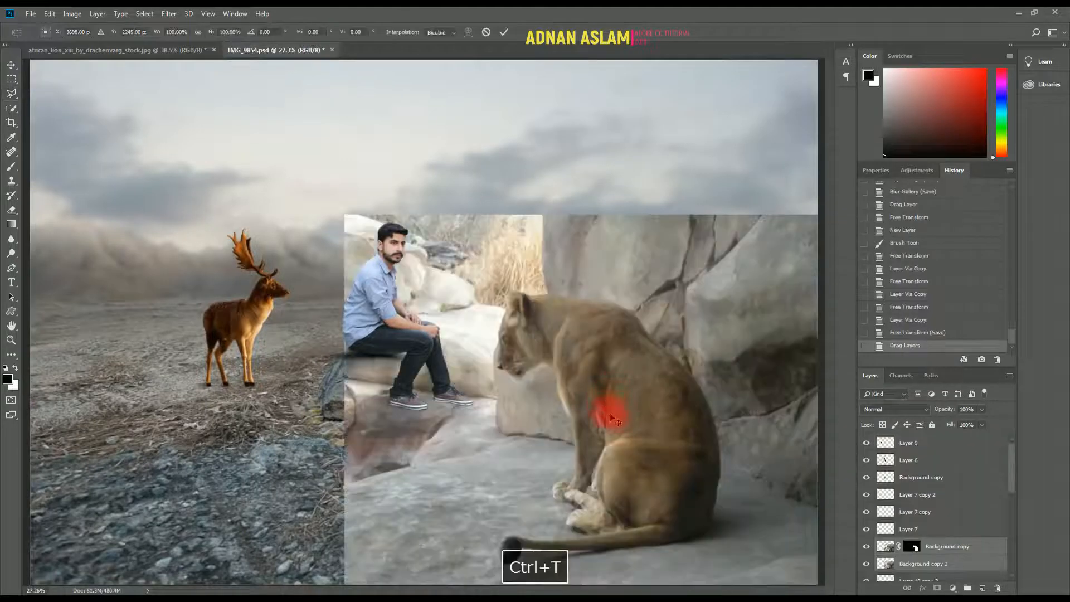
{"action": "left_click_drag", "start_coordinate": [347, 215], "coordinate": [447, 312]}
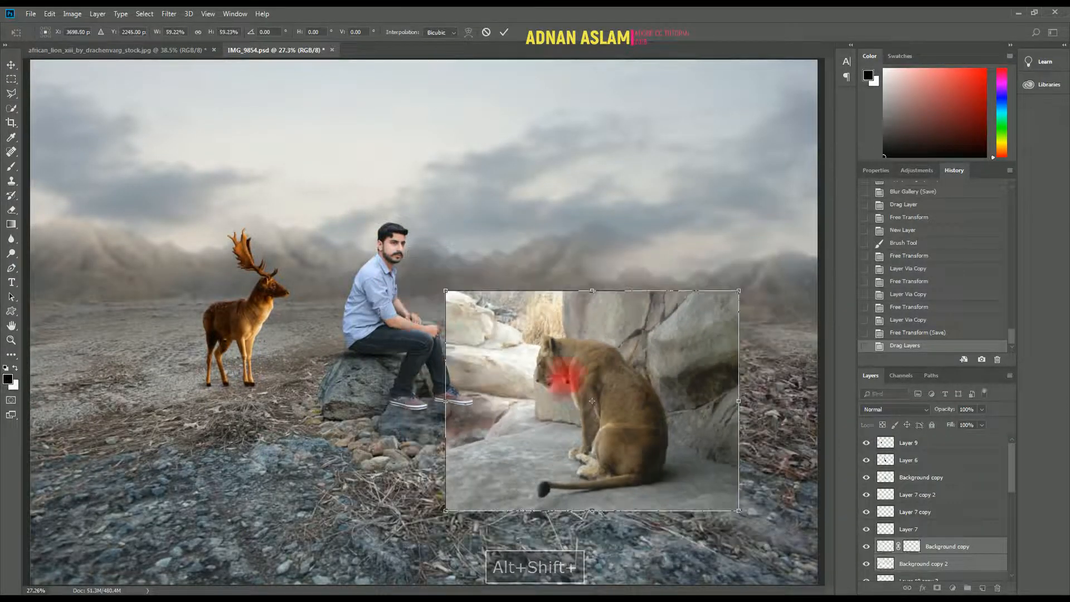
{"action": "left_click_drag", "start_coordinate": [653, 438], "coordinate": [621, 425]}
{"action": "key", "text": "Return"}
{"action": "left_click", "coordinate": [866, 567]}
Try repositioning the reduced lioness on the ground facing the seated man.
{"action": "key", "text": "ctrl+t"}
{"action": "left_click_drag", "start_coordinate": [746, 430], "coordinate": [751, 430]}
{"action": "double_click", "coordinate": [602, 418]}
{"action": "left_click", "coordinate": [536, 386], "text": "alt"}
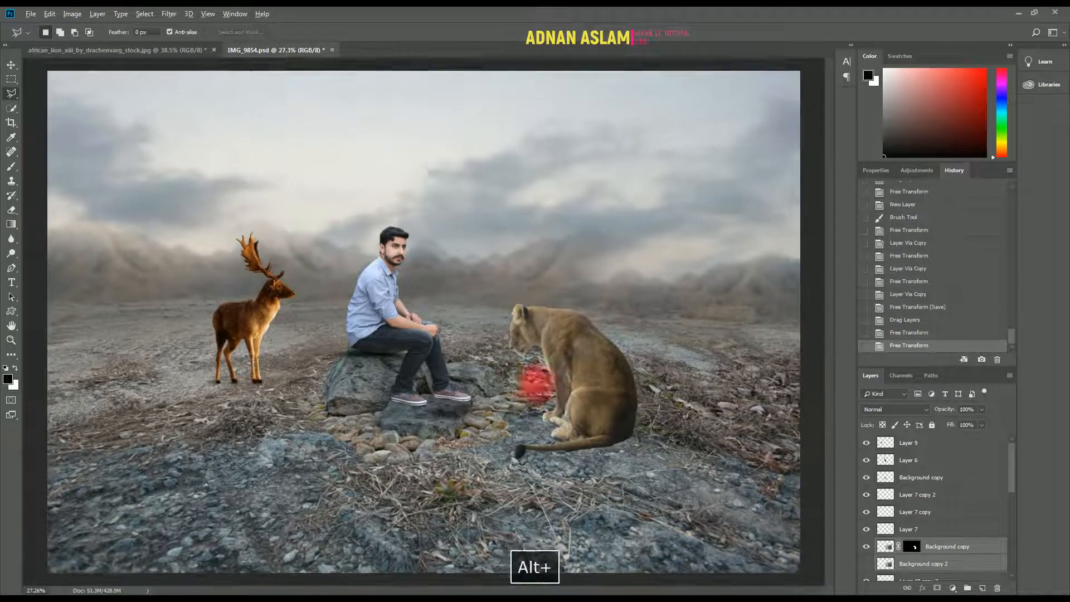
{"action": "key", "text": "alt+v"}
{"action": "left_click", "coordinate": [646, 302]}
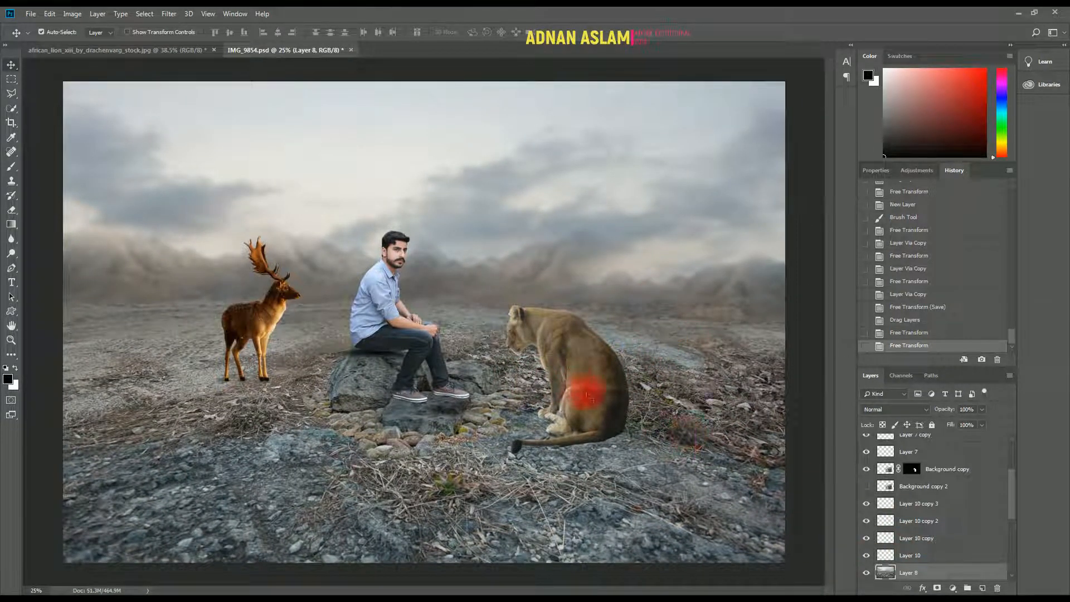
{"action": "left_click_drag", "start_coordinate": [591, 397], "coordinate": [592, 416]}
Undo the lioness's last move and both of her transforms.
{"action": "key", "text": "ctrl+alt+z"}
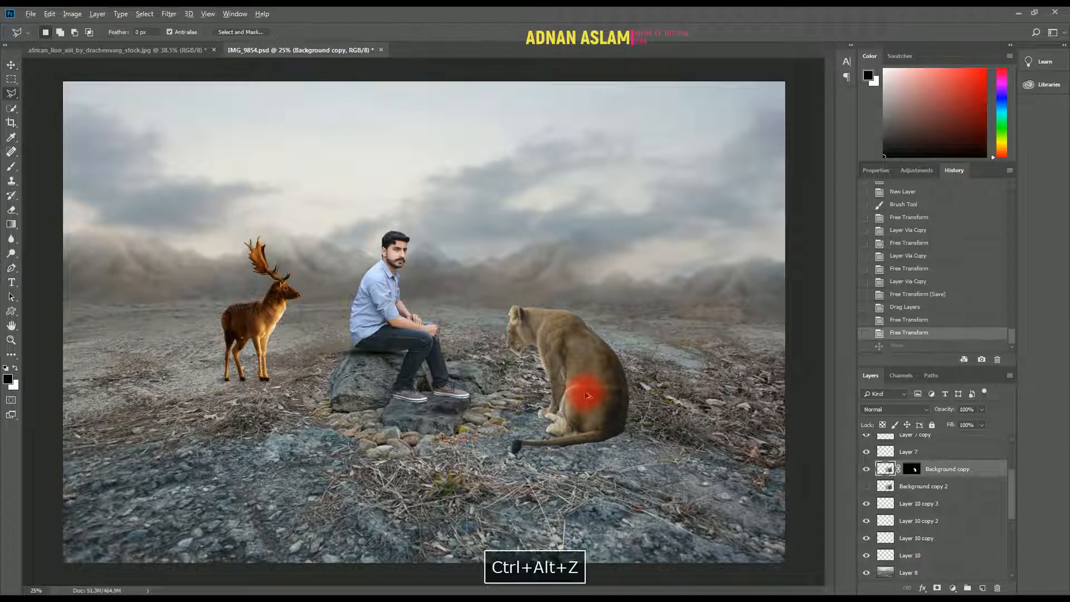
{"action": "key", "text": "ctrl+alt+z"}
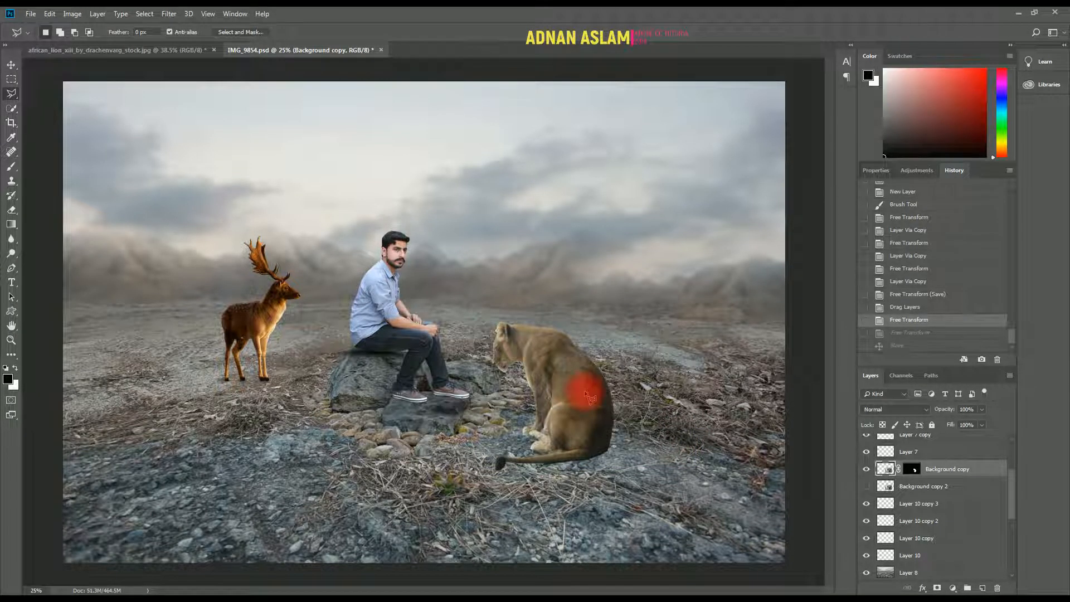
{"action": "key", "text": "ctrl+alt+z"}
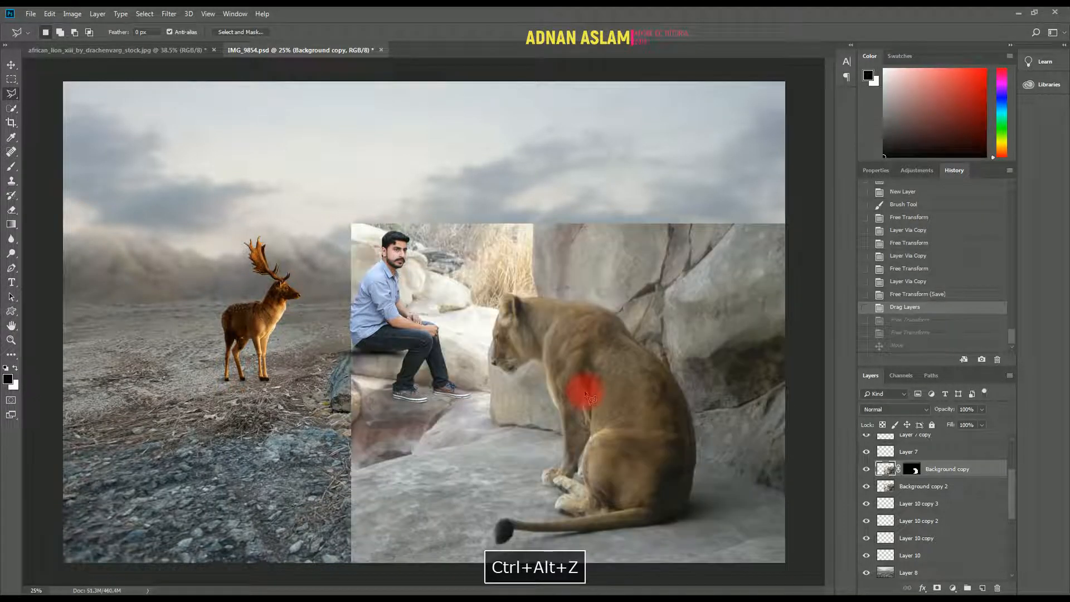
Scale both lioness layers together to 74.75% and hide the unmasked copy.
{"action": "left_click", "coordinate": [931, 486], "text": "shift"}
{"action": "key", "text": "ctrl+t"}
{"action": "left_click_drag", "start_coordinate": [352, 223], "coordinate": [409, 268]}
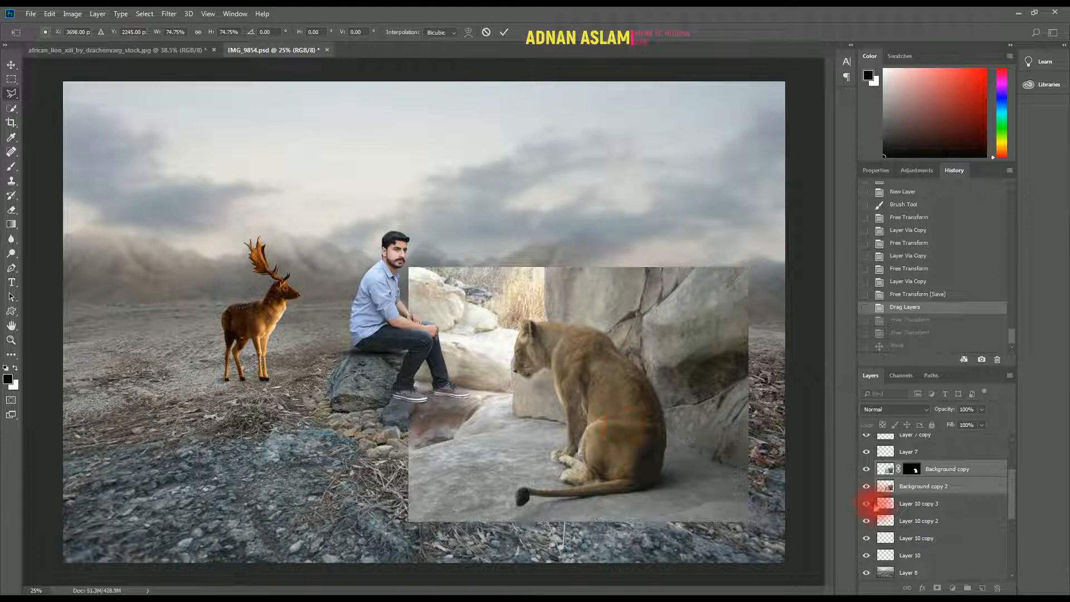
{"action": "key", "text": "Return"}
{"action": "left_click", "coordinate": [867, 486]}
Scale both lioness layers together to about 84.8% and raise them slightly on the ground facing the seated man.
{"action": "key", "text": "ctrl+t"}
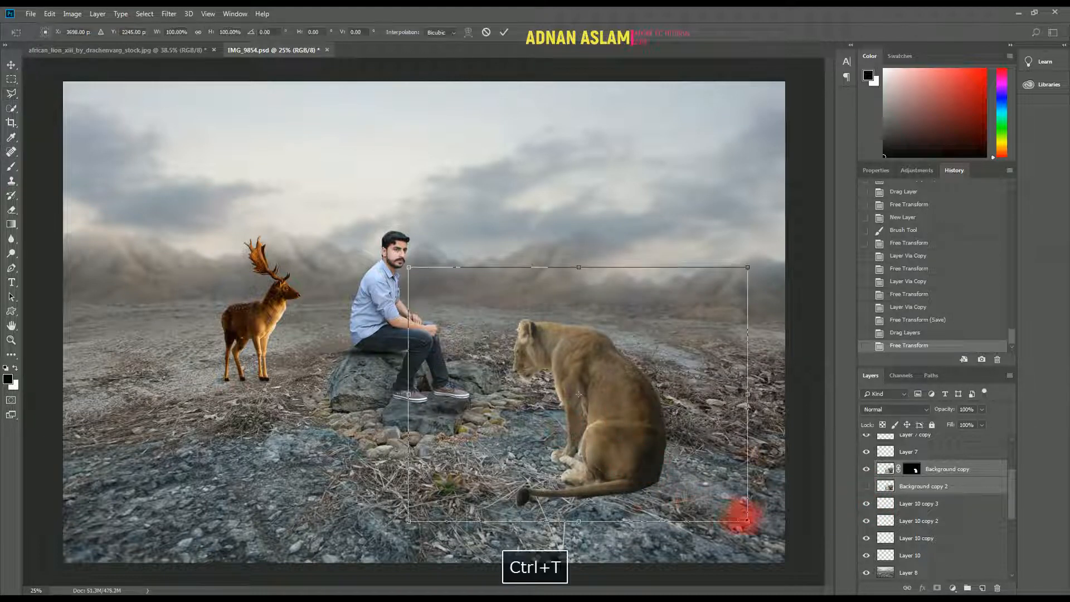
{"action": "left_click_drag", "start_coordinate": [747, 520], "coordinate": [720, 501]}
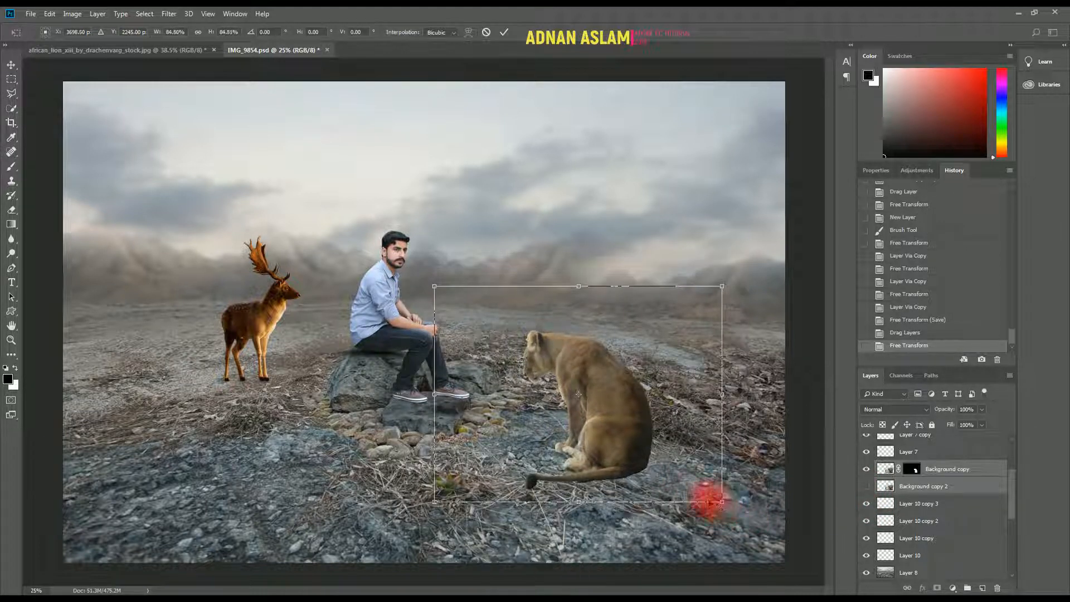
{"action": "left_click_drag", "start_coordinate": [636, 462], "coordinate": [633, 442]}
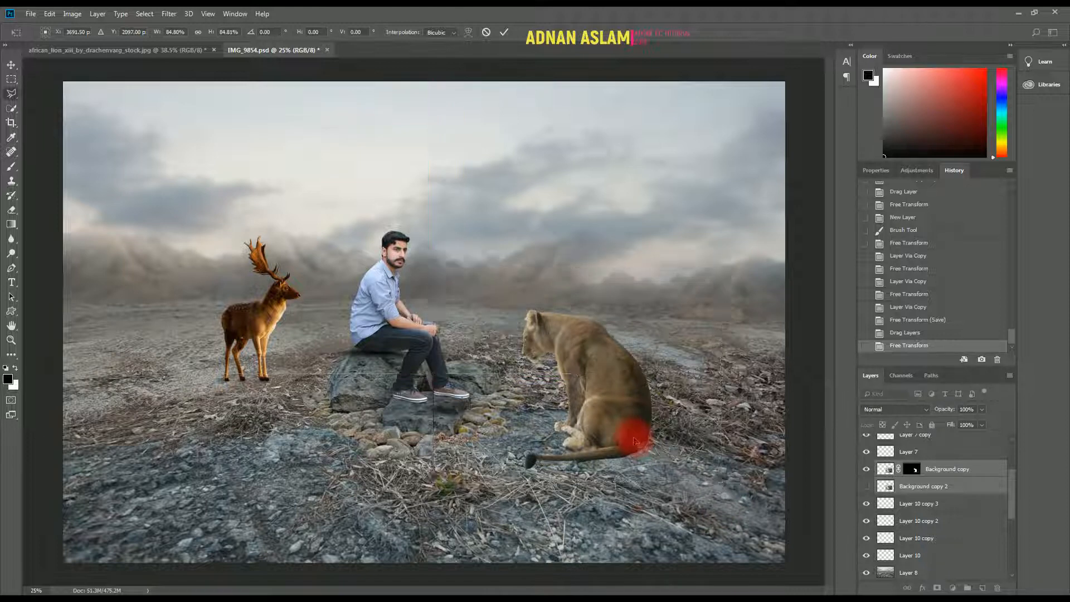
{"action": "key", "text": "Return"}
Show the unmasked lioness layer Background copy 2 and set its blend mode to Multiply.
{"action": "left_click", "coordinate": [867, 486]}
{"action": "left_click", "coordinate": [920, 486]}
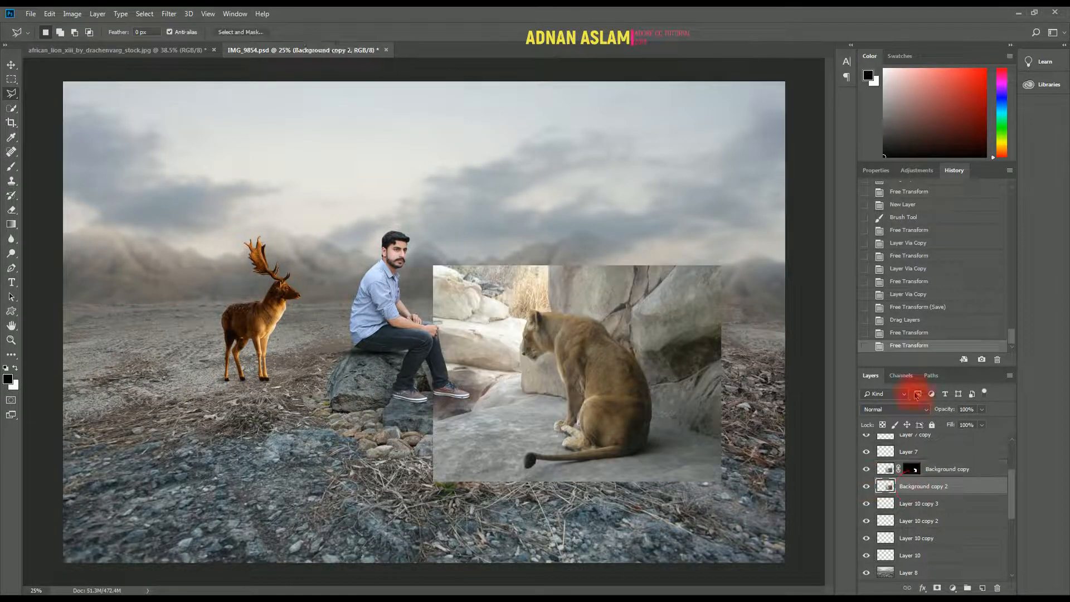
{"action": "left_click", "coordinate": [914, 413]}
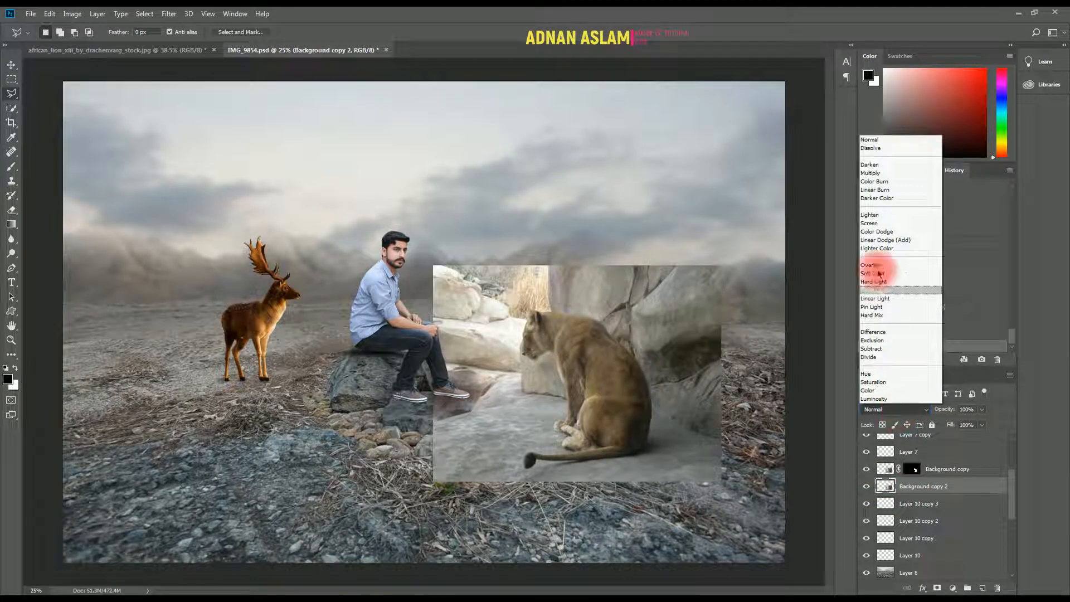
{"action": "left_click", "coordinate": [873, 174]}
Erase the rocky surroundings of the Multiply lioness copy with a larger soft eraser, keeping only the shadow around the animal.
{"action": "key", "text": "v"}
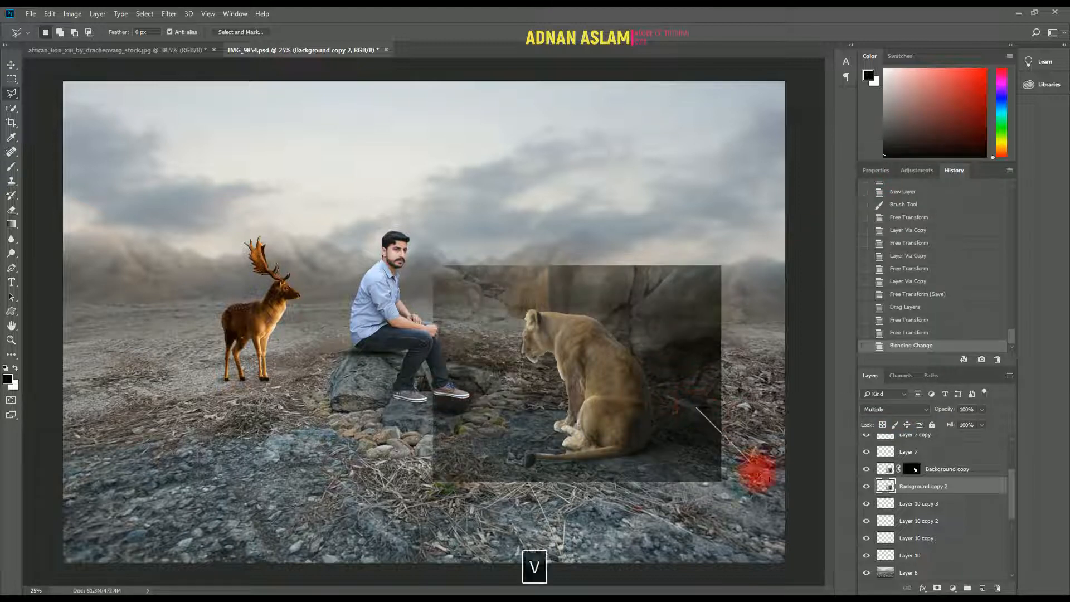
{"action": "key", "text": "Escape"}
{"action": "key", "text": "v"}
{"action": "key", "text": "e"}
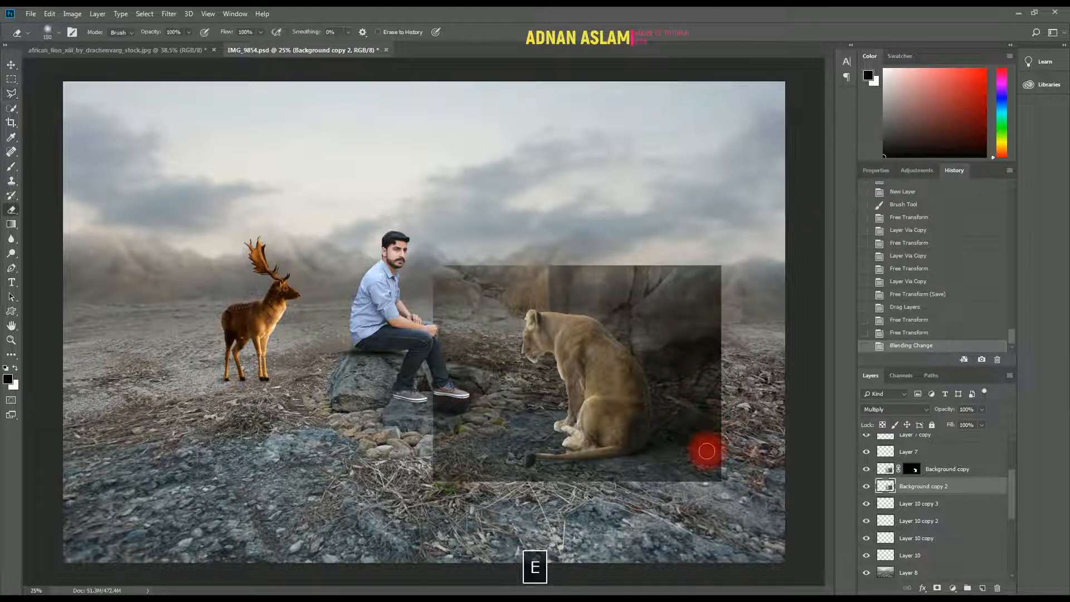
{"action": "key", "text": "bracketright"}
{"action": "mouse_move", "coordinate": [697, 302]}
{"action": "left_mouse_down"}
{"action": "mouse_move", "coordinate": [524, 282]}
{"action": "mouse_move", "coordinate": [442, 311]}
{"action": "mouse_move", "coordinate": [437, 408]}
{"action": "mouse_move", "coordinate": [411, 502]}
{"action": "mouse_move", "coordinate": [688, 533]}
{"action": "mouse_move", "coordinate": [745, 501]}
{"action": "mouse_move", "coordinate": [707, 274]}
{"action": "mouse_move", "coordinate": [759, 328]}
{"action": "mouse_move", "coordinate": [776, 365]}
{"action": "left_mouse_up"}
{"action": "key", "text": "v"}
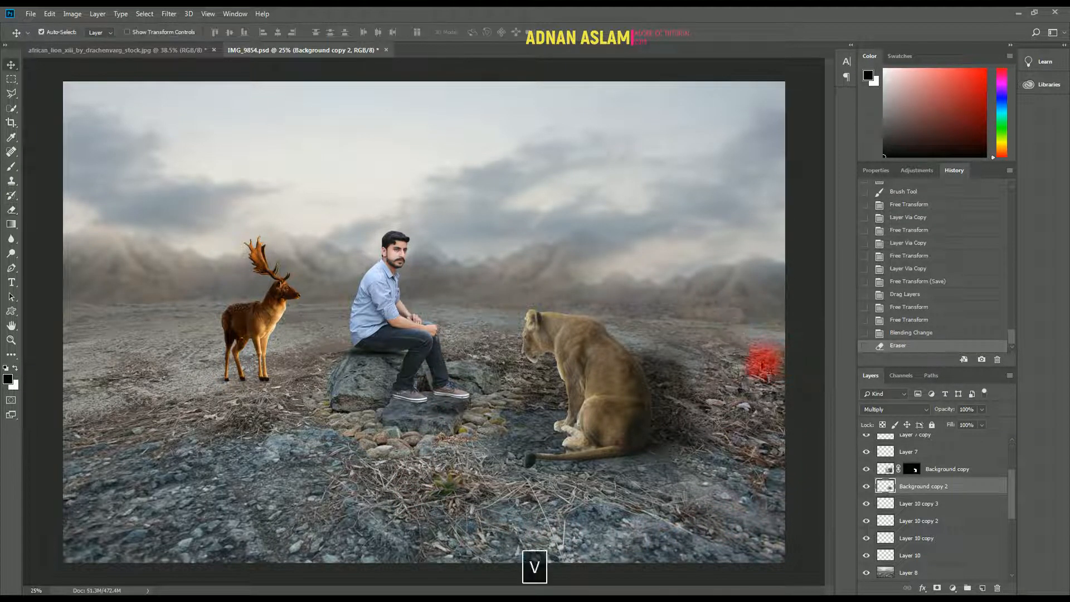
Open the masked lioness copy's layer mask in Select and Mask and refine the edge around the tail tip.
{"action": "left_click_drag", "start_coordinate": [576, 354], "coordinate": [609, 420]}
{"action": "left_click_drag", "start_coordinate": [580, 471], "coordinate": [629, 370]}
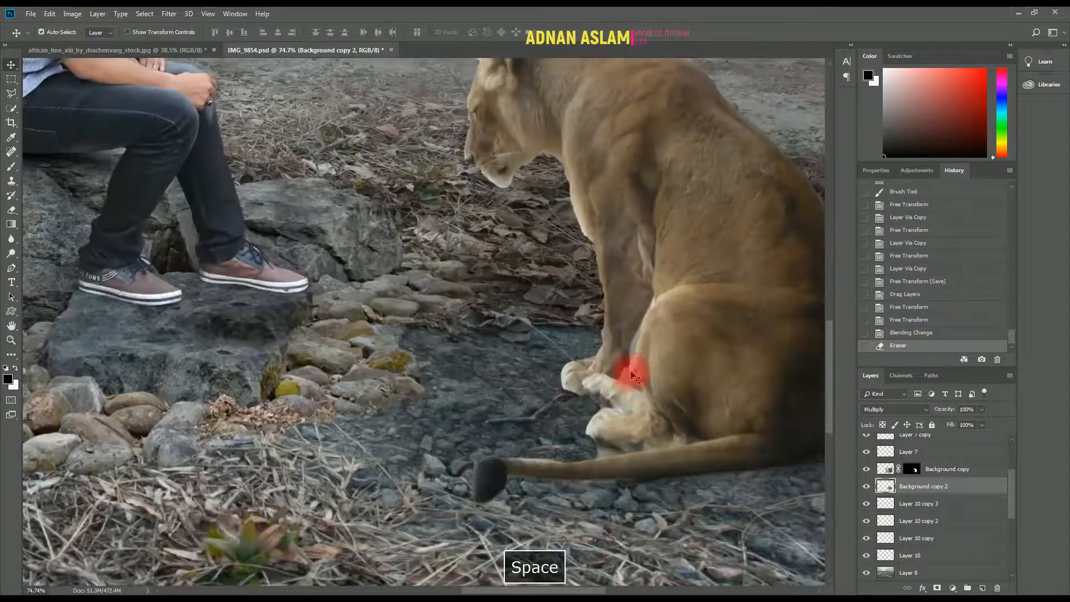
{"action": "key", "text": "v"}
{"action": "left_click", "coordinate": [675, 446]}
{"action": "left_click", "coordinate": [912, 489]}
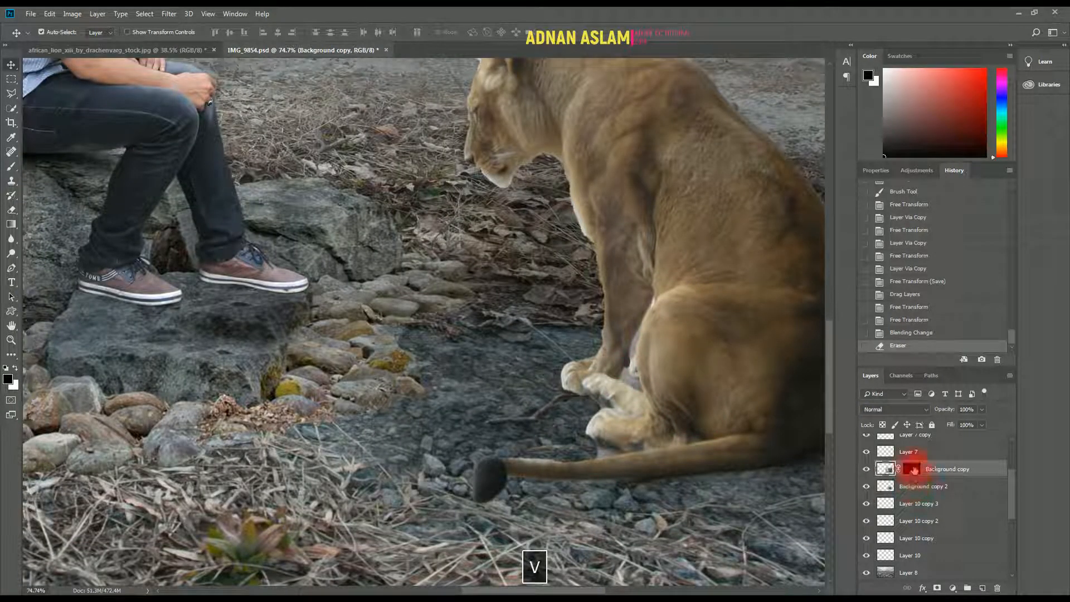
{"action": "left_click", "coordinate": [912, 469]}
{"action": "key", "text": "ctrl+alt+r"}
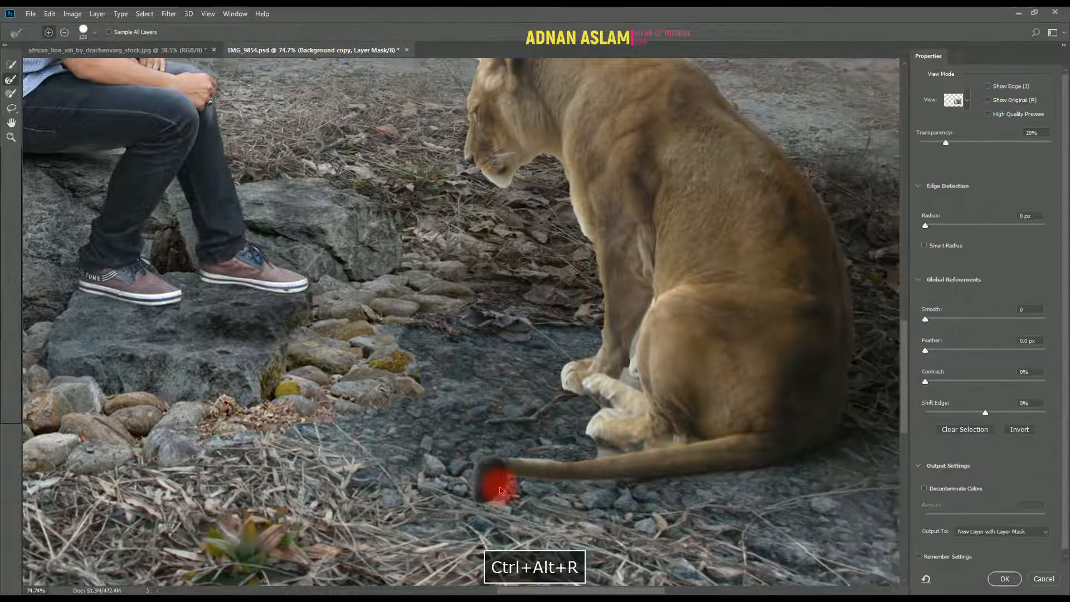
{"action": "key", "text": "bracketleft"}
{"action": "key", "text": "bracketleft"}
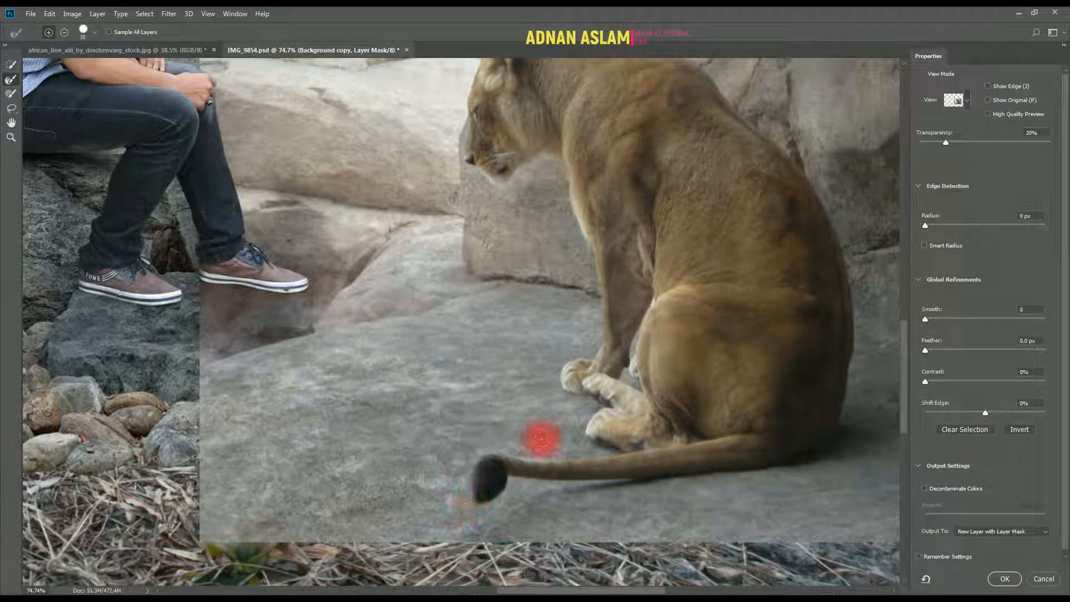
Refine the mask edges along the lioness's muzzle, ear and back, and output to a new layer with layer mask.
{"action": "key", "text": "space"}
{"action": "left_click_drag", "start_coordinate": [499, 227], "coordinate": [502, 289]}
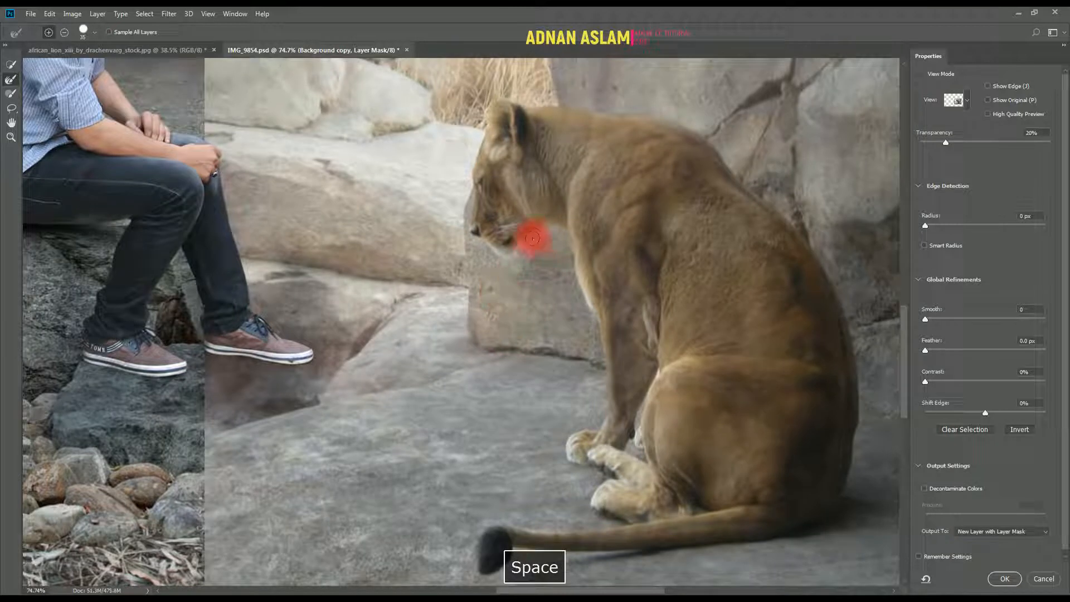
{"action": "key", "text": "bracketleft"}
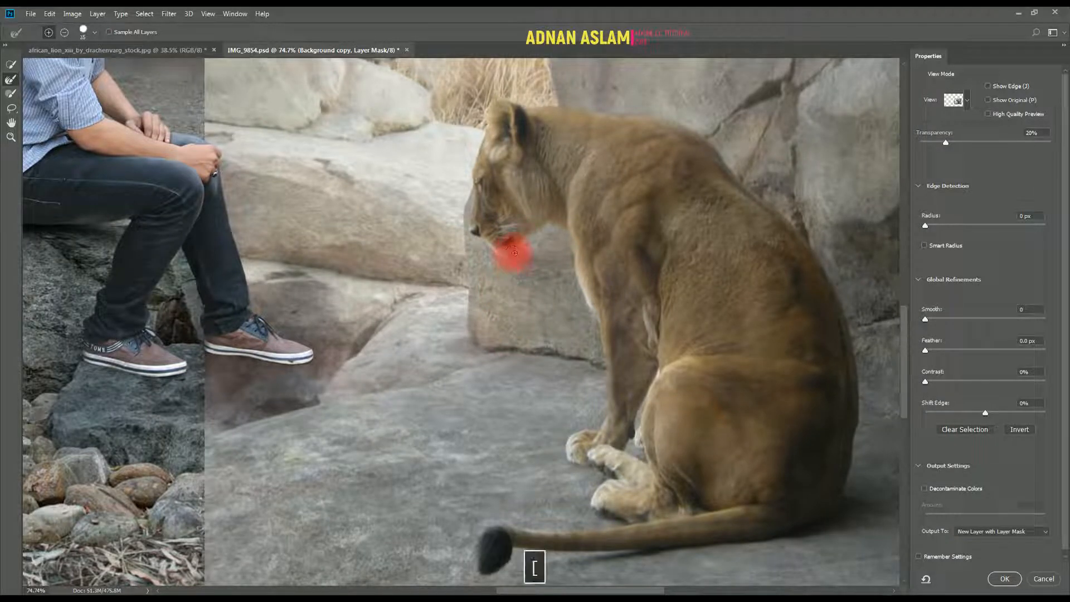
{"action": "left_click_drag", "start_coordinate": [496, 134], "coordinate": [502, 143]}
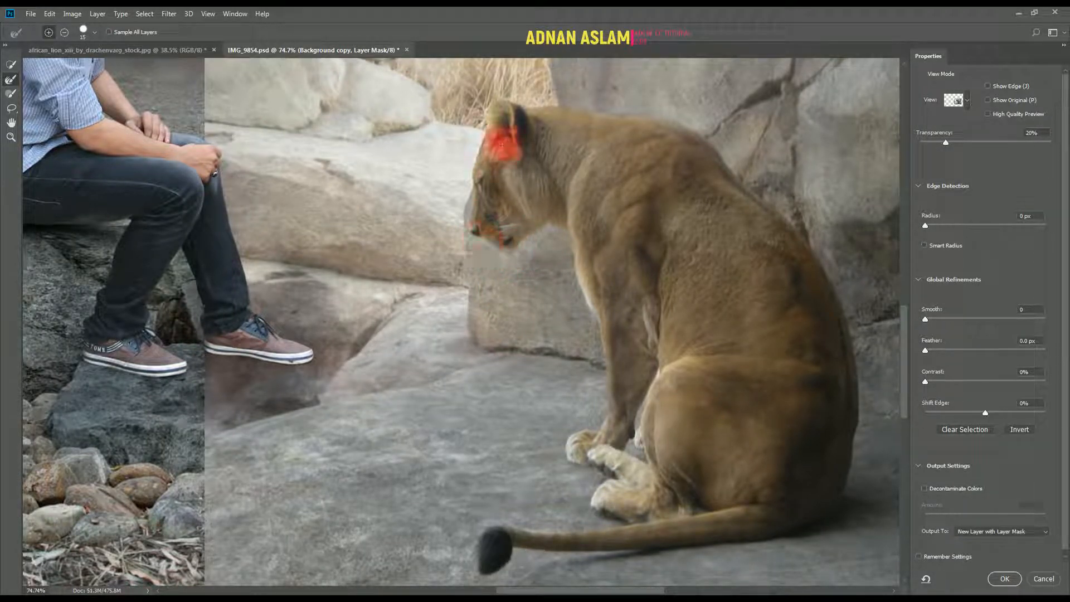
{"action": "left_click_drag", "start_coordinate": [502, 96], "coordinate": [510, 98]}
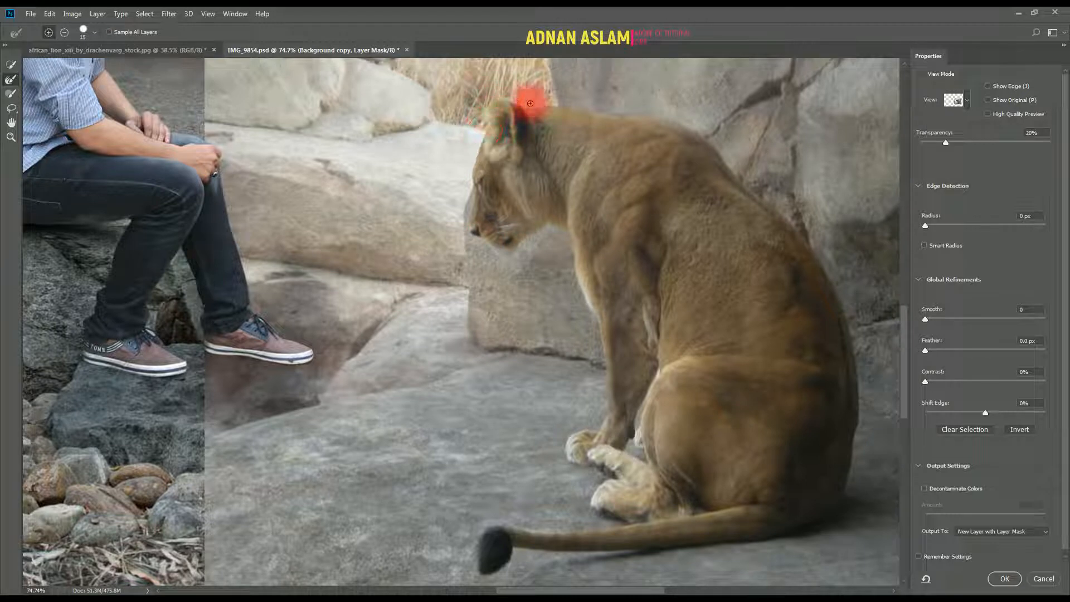
{"action": "left_click_drag", "start_coordinate": [675, 122], "coordinate": [572, 103]}
{"action": "left_click", "coordinate": [884, 371]}
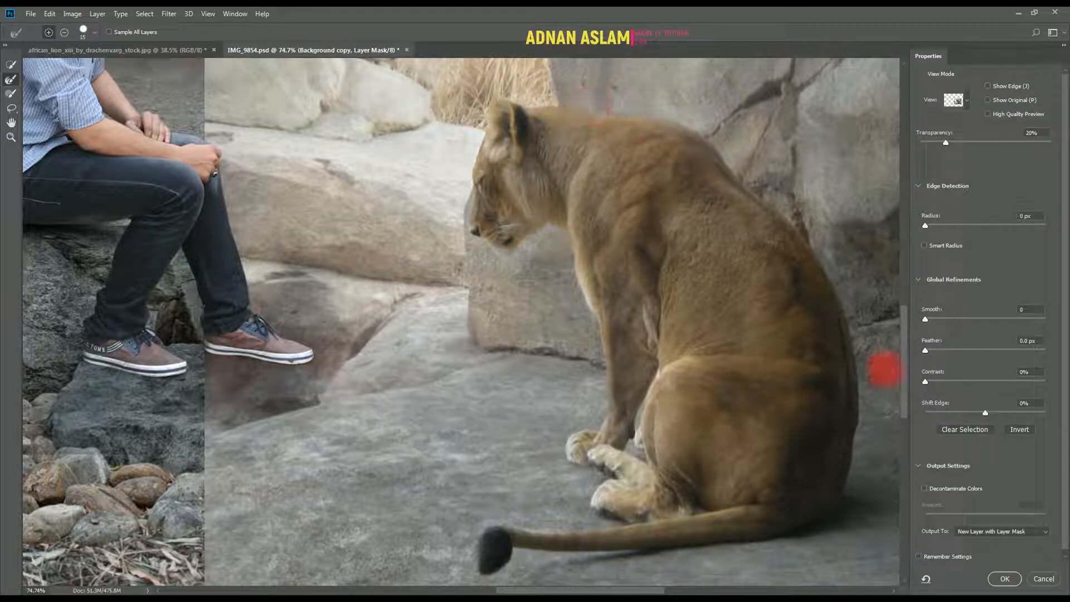
{"action": "left_click", "coordinate": [1008, 580]}
Merge the refined lioness layer with a new blank layer and erase the light fringe beside the ear using a small eraser.
{"action": "left_click", "coordinate": [717, 372]}
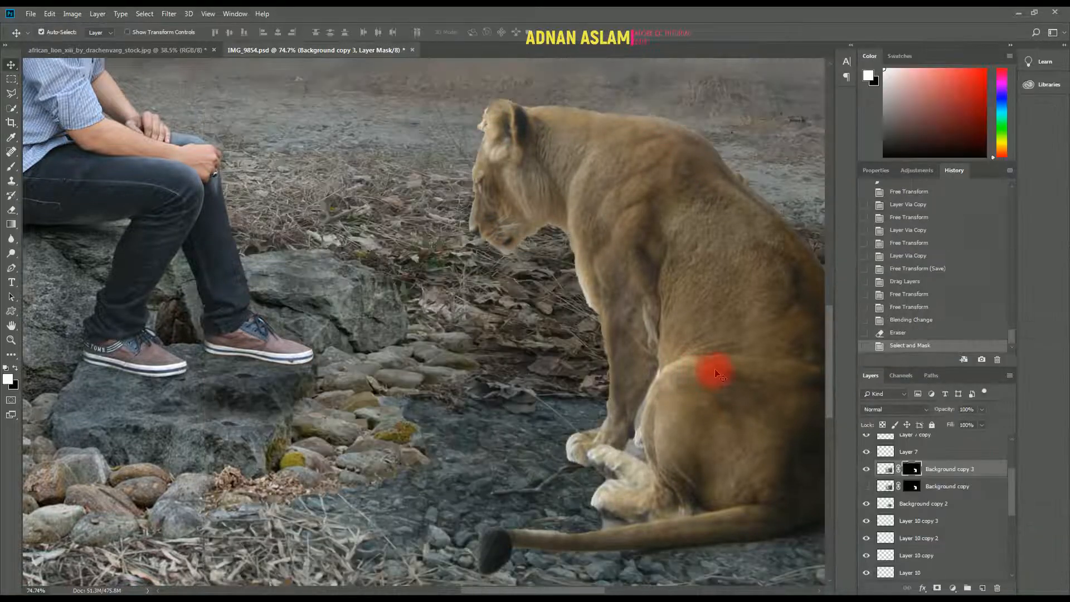
{"action": "key", "text": "space"}
{"action": "left_click_drag", "start_coordinate": [706, 373], "coordinate": [539, 281]}
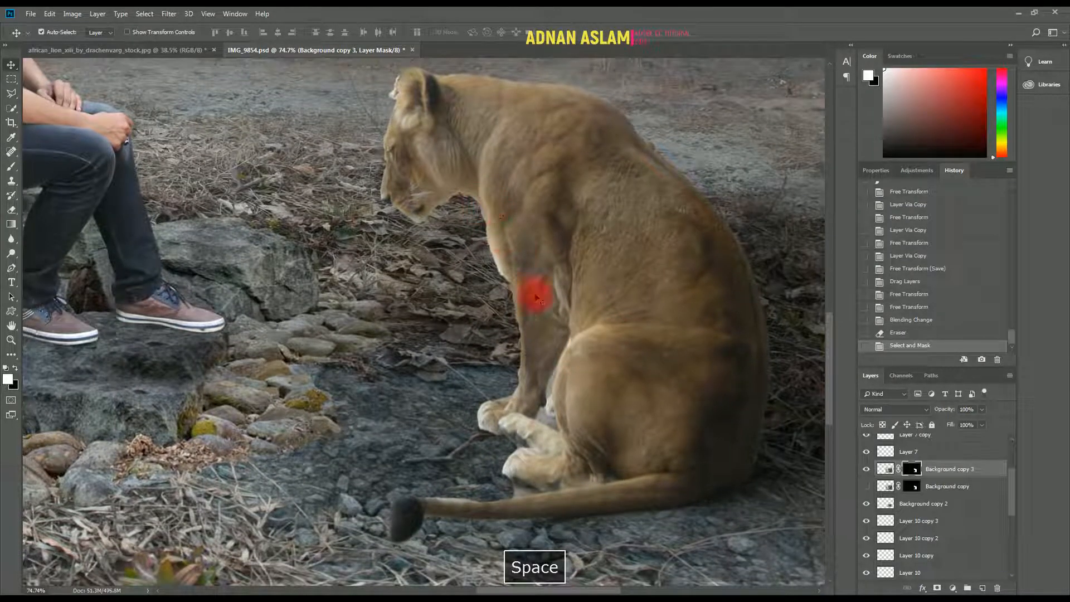
{"action": "key", "text": "ctrl+space"}
{"action": "left_click_drag", "start_coordinate": [400, 148], "coordinate": [418, 172]}
{"action": "key", "text": "e"}
{"action": "key", "text": "bracketleft"}
{"action": "key", "text": "bracketleft"}
{"action": "key", "text": "bracketleft"}
{"action": "key", "text": "bracketleft"}
{"action": "key", "text": "bracketleft"}
{"action": "key", "text": "bracketleft"}
{"action": "key", "text": "bracketleft"}
{"action": "key", "text": "bracketleft"}
{"action": "key", "text": "bracketleft"}
{"action": "key", "text": "bracketleft"}
{"action": "key", "text": "bracketleft"}
{"action": "key", "text": "bracketleft"}
{"action": "key", "text": "bracketleft"}
{"action": "key", "text": "bracketleft"}
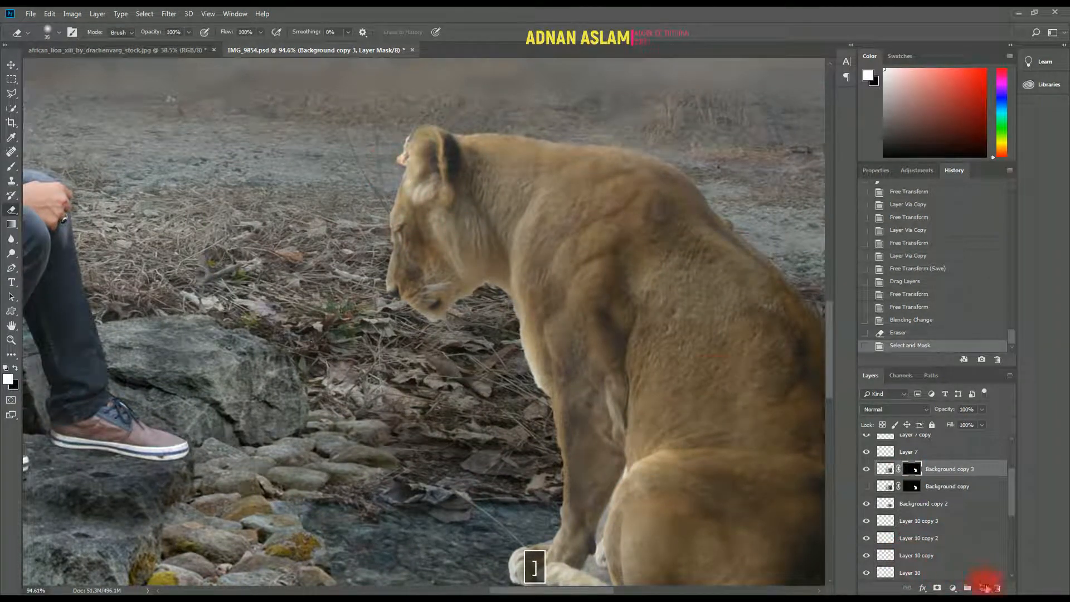
{"action": "left_click", "coordinate": [983, 588]}
{"action": "left_click", "coordinate": [957, 504], "text": "ctrl"}
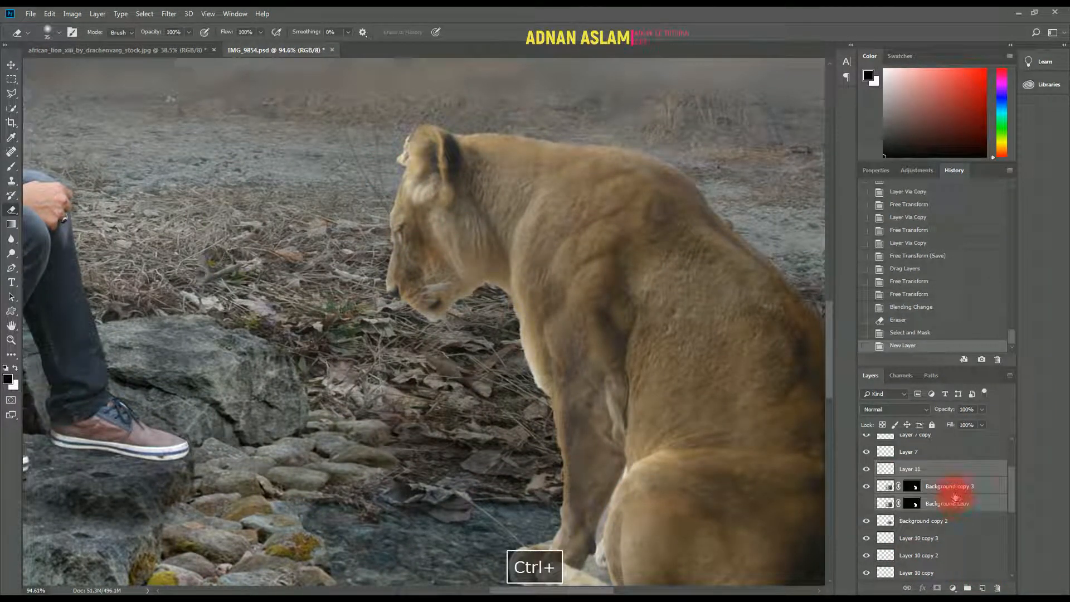
{"action": "left_click", "coordinate": [955, 492], "text": "ctrl"}
{"action": "key", "text": "ctrl+e"}
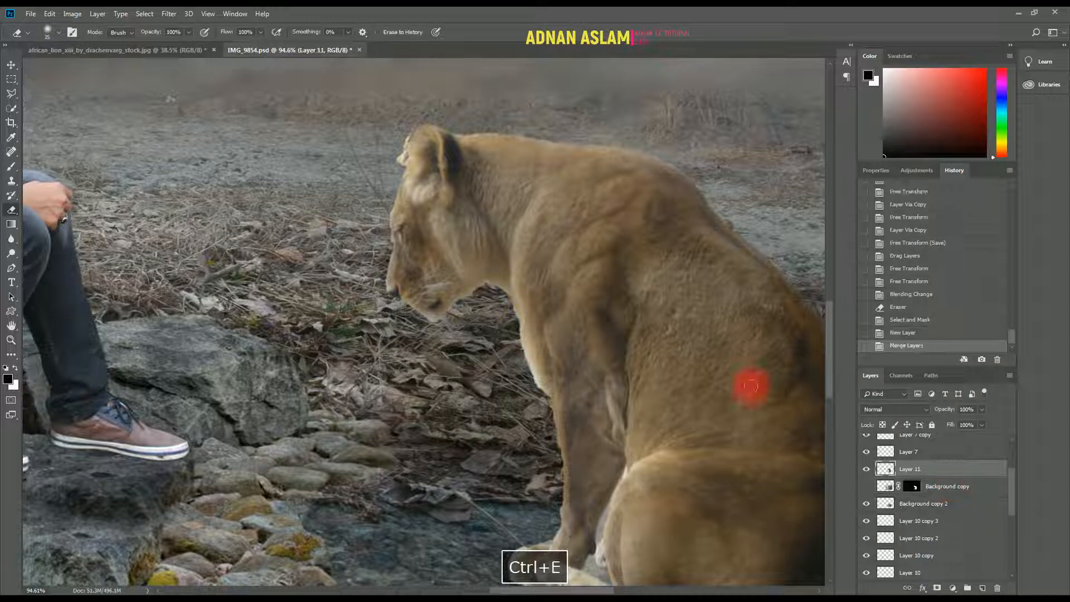
{"action": "mouse_move", "coordinate": [402, 166]}
{"action": "left_mouse_down"}
{"action": "mouse_move", "coordinate": [419, 115]}
{"action": "mouse_move", "coordinate": [411, 142]}
{"action": "left_mouse_up"}
Select the leftover background patches between the lioness's legs and below the hind paw with the Polygonal Lasso, feather the selection and delete them.
{"action": "key", "text": "space"}
{"action": "left_click_drag", "start_coordinate": [492, 333], "coordinate": [410, 128]}
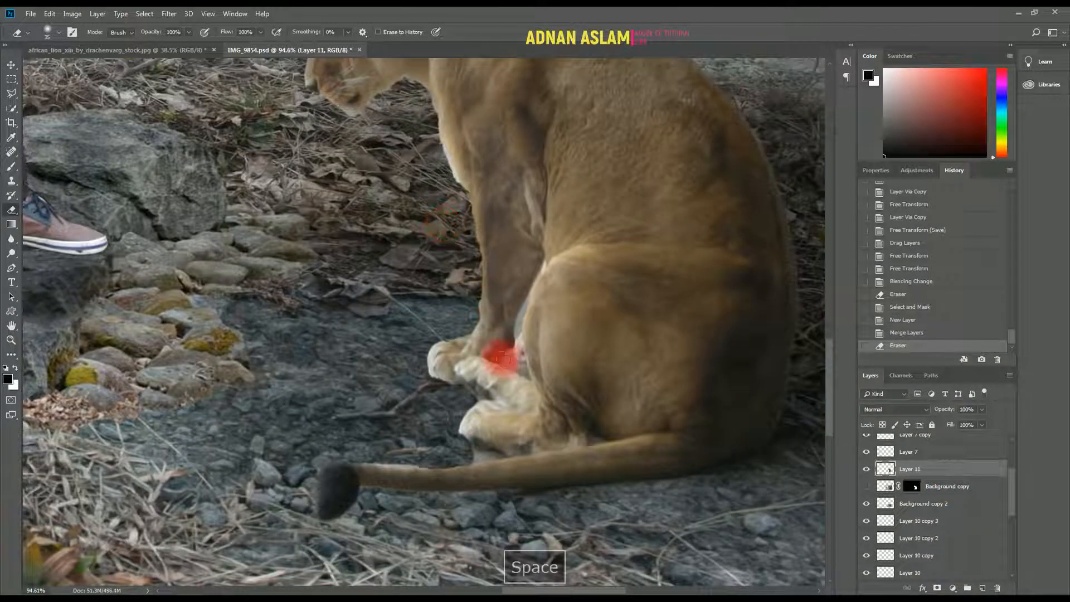
{"action": "key", "text": "l"}
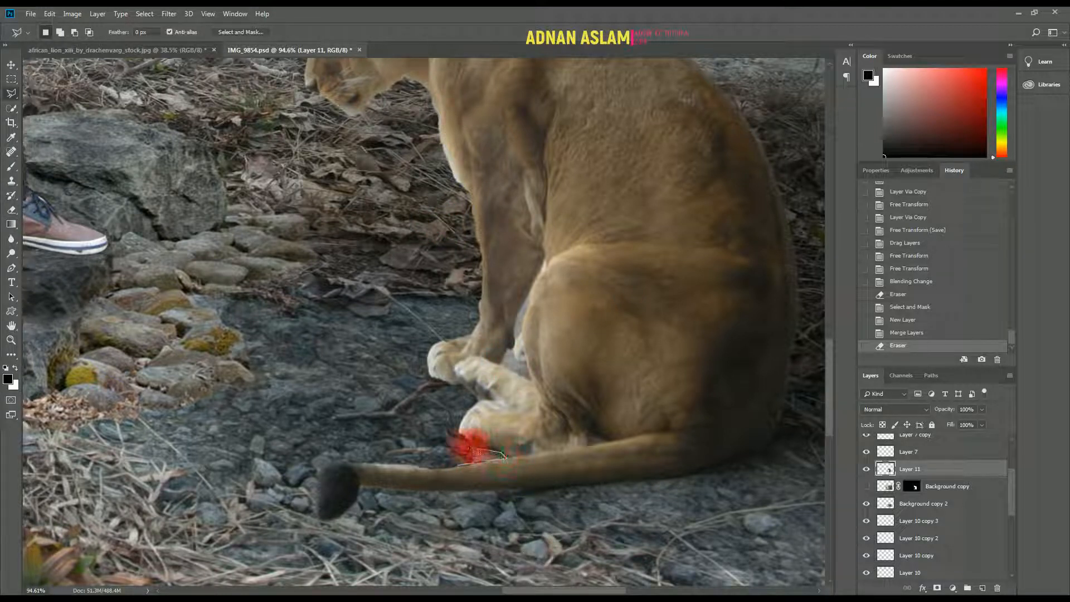
{"action": "key", "text": "Return"}
{"action": "left_click", "coordinate": [530, 382], "text": "shift"}
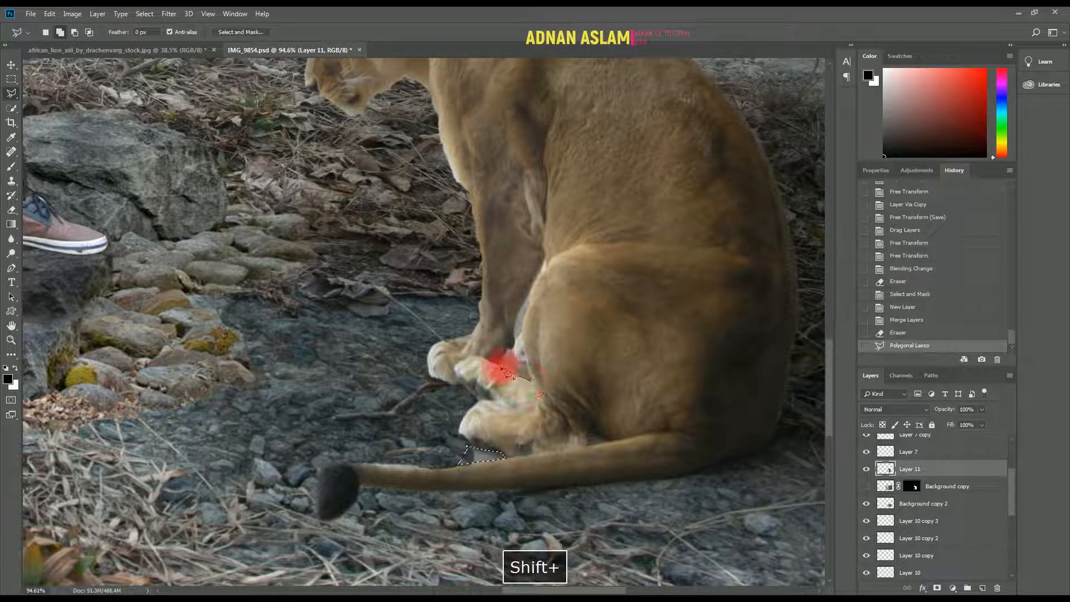
{"action": "left_click", "coordinate": [508, 351]}
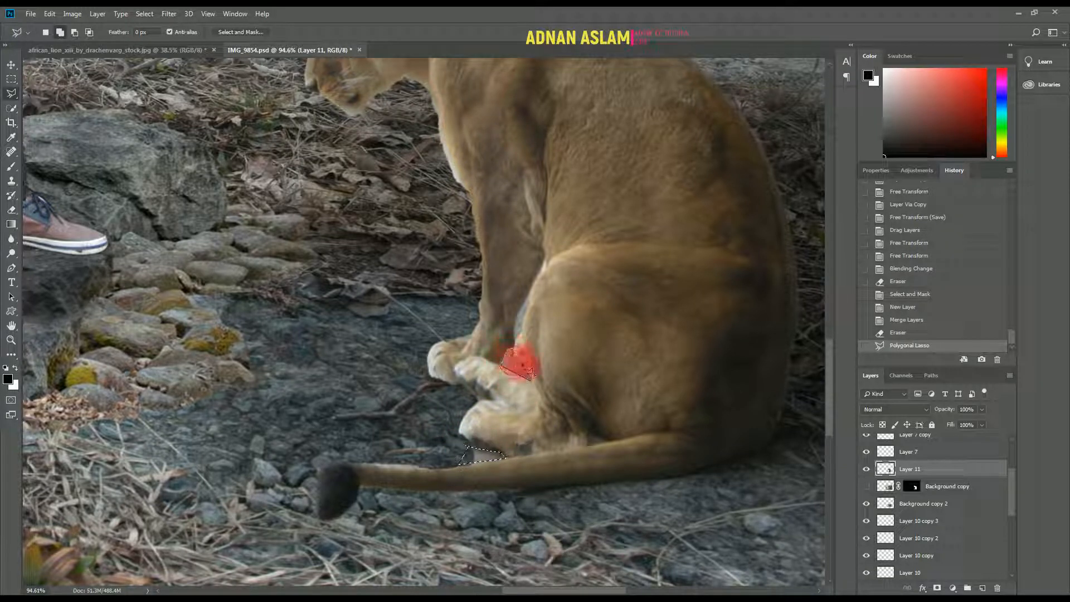
{"action": "left_click", "coordinate": [531, 381]}
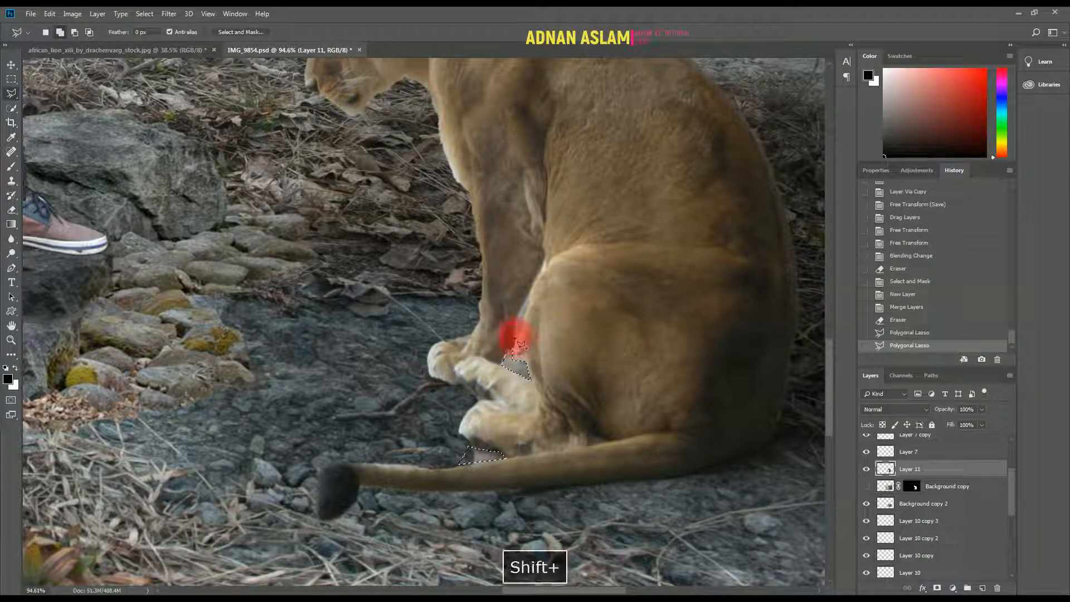
{"action": "left_click", "coordinate": [528, 297]}
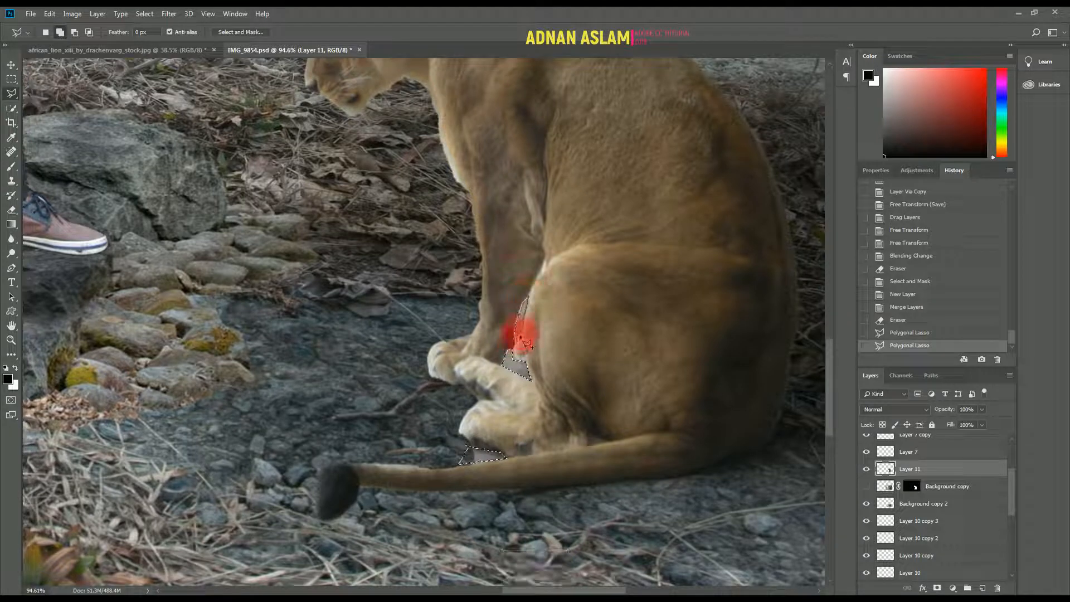
{"action": "left_click", "coordinate": [522, 347]}
{"action": "key", "text": "ctrl+alt+d"}
{"action": "key", "text": "Return"}
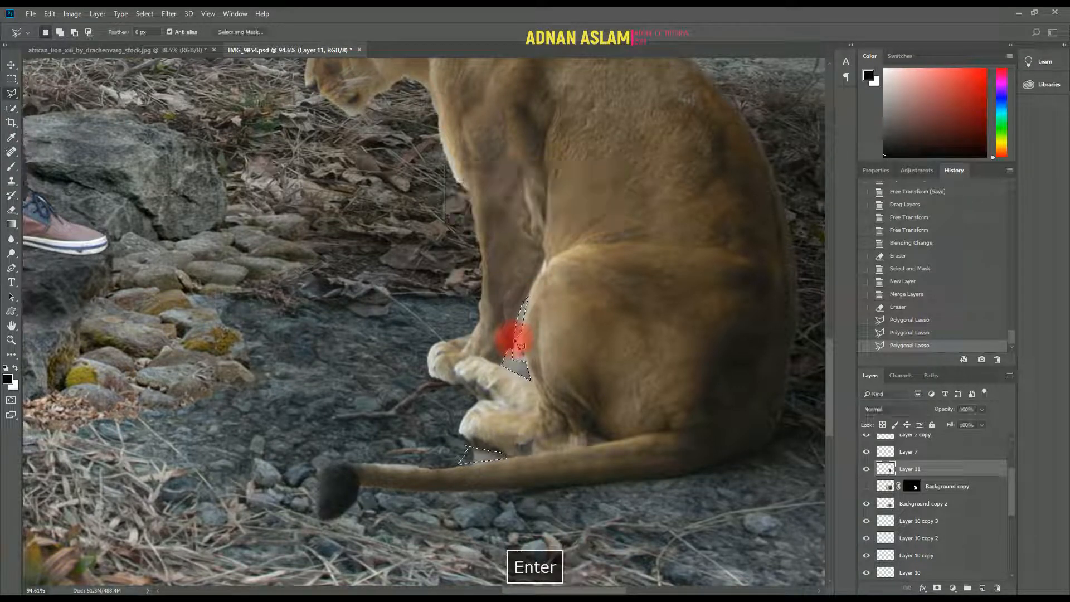
{"action": "key", "text": "Delete"}
{"action": "key", "text": "ctrl+d"}
Apply Shadows/Highlights to the lioness's shadow layer Background copy 2 with Shadows at 100% and Highlights at 0%.
{"action": "key", "text": "ctrl+0"}
{"action": "key", "text": "v"}
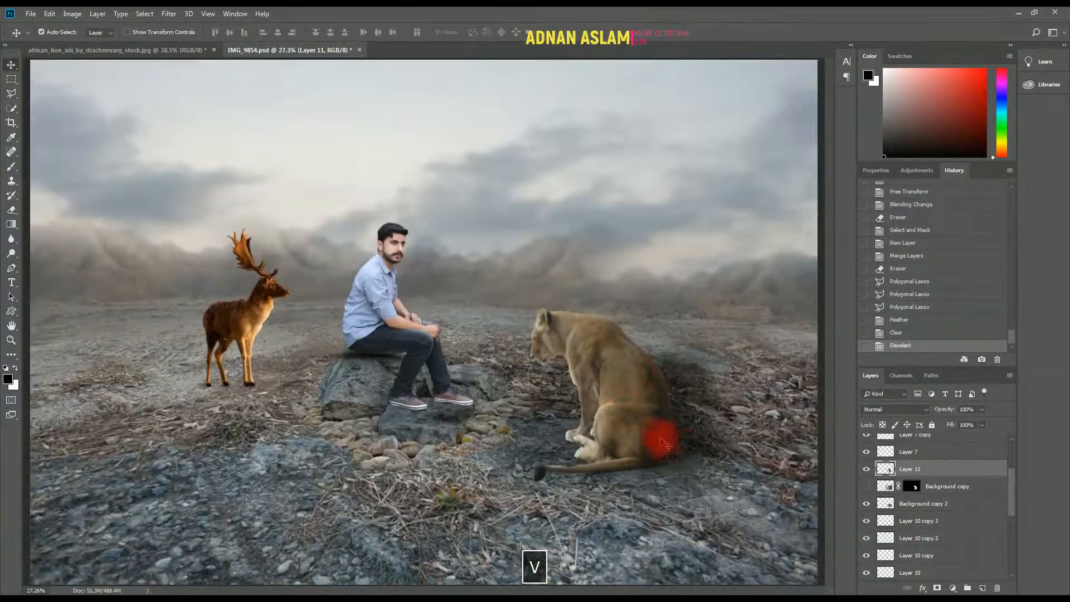
{"action": "left_click", "coordinate": [693, 419]}
{"action": "left_click", "coordinate": [72, 14]}
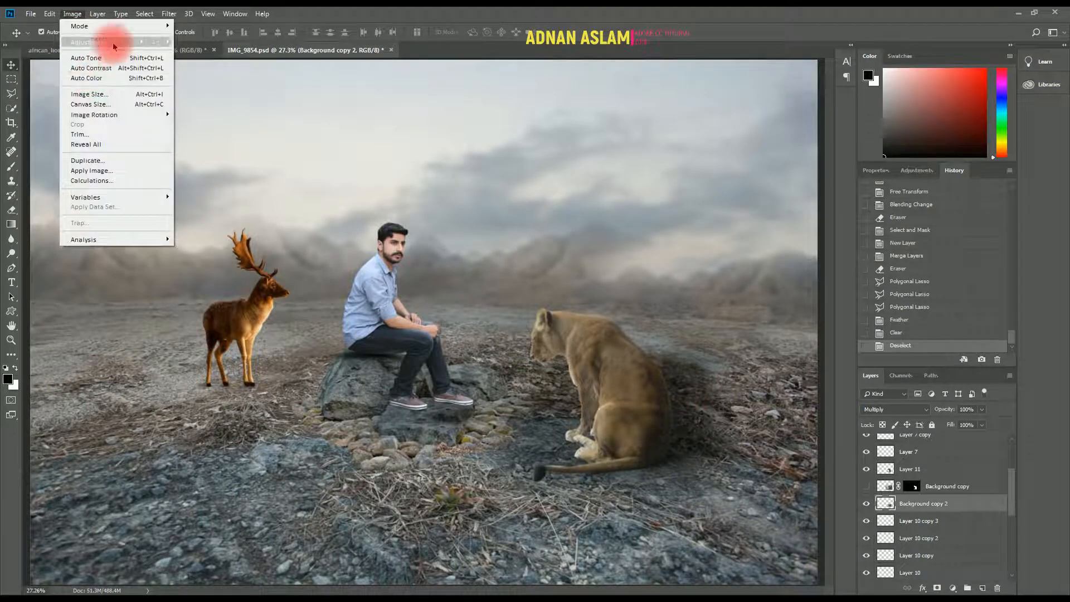
{"action": "mouse_move", "coordinate": [115, 41]}
{"action": "left_click", "coordinate": [210, 221]}
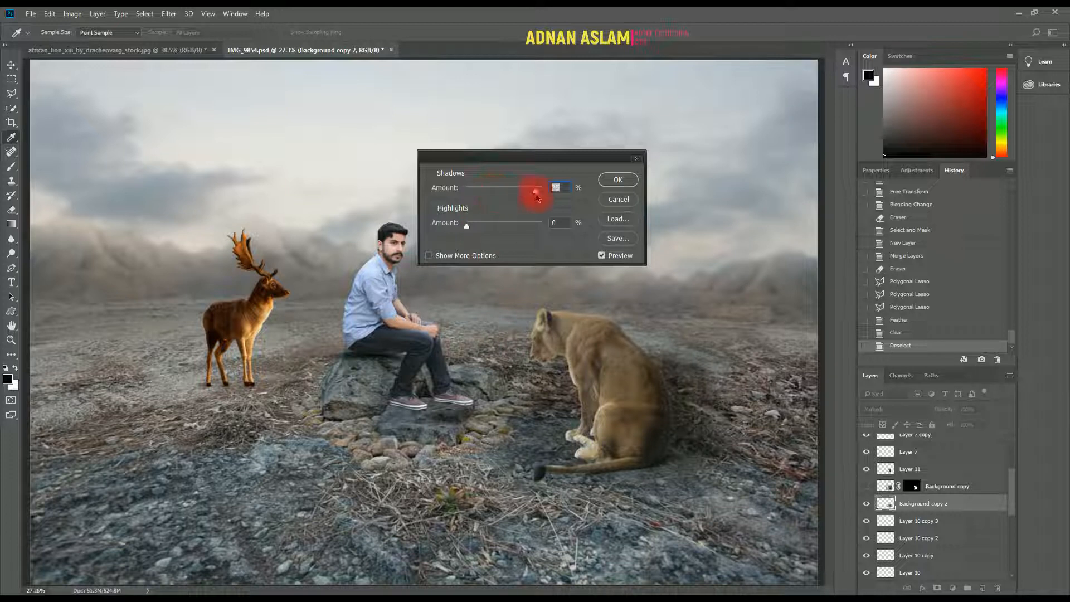
{"action": "left_click_drag", "start_coordinate": [469, 230], "coordinate": [416, 223]}
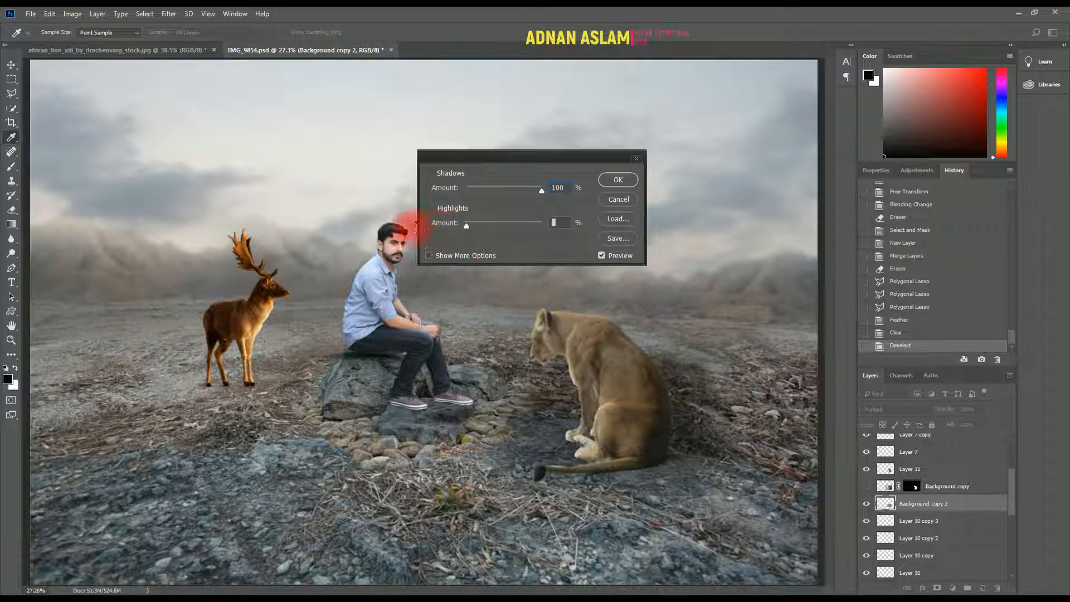
{"action": "left_click", "coordinate": [619, 180]}
Apply Shadows/Highlights once more to the lioness's shadow layer Background copy 2 with Highlights at 0%.
{"action": "left_click", "coordinate": [72, 13]}
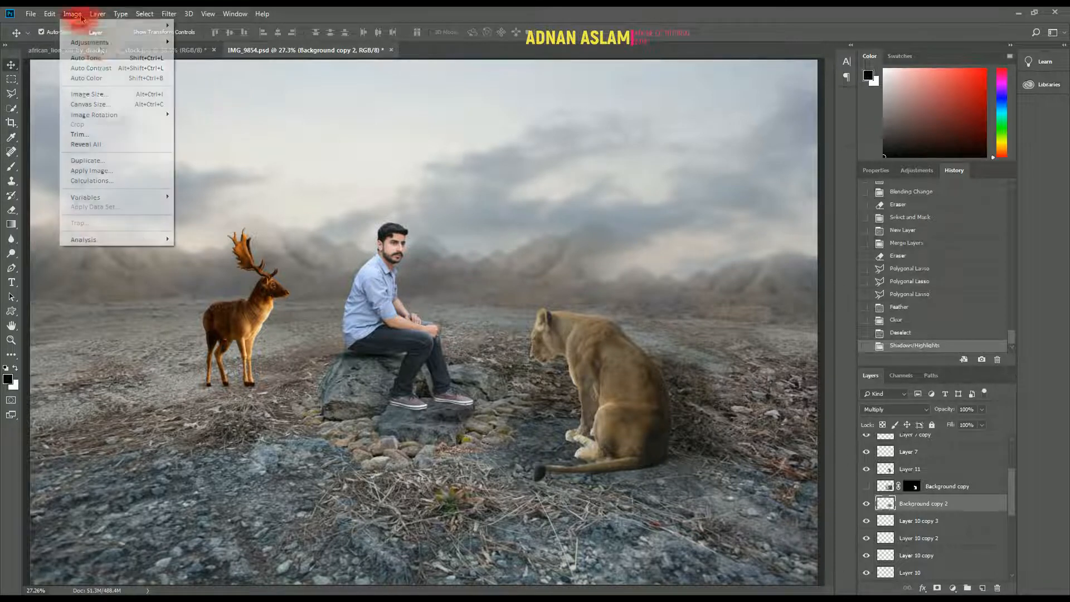
{"action": "left_click", "coordinate": [122, 43]}
{"action": "left_click", "coordinate": [231, 215]}
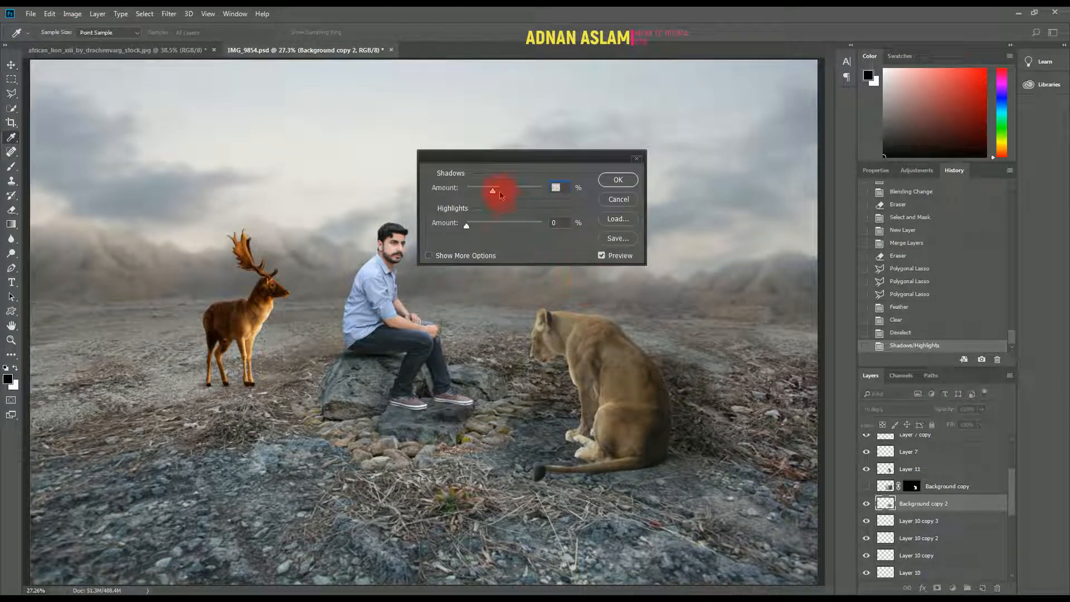
{"action": "key", "text": "Return"}
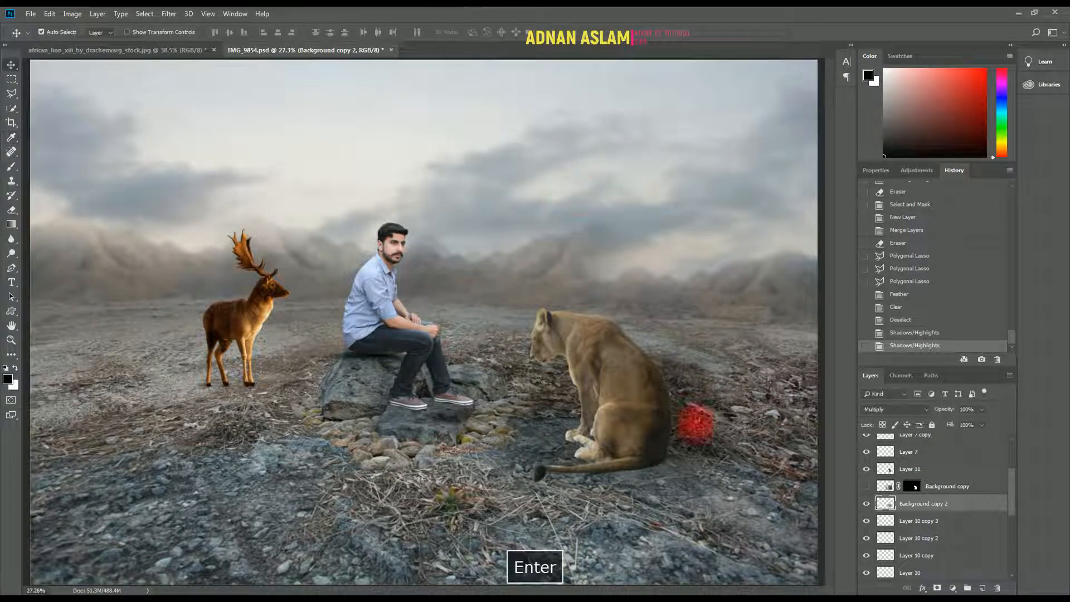
Defringe the lioness layer Layer 11 to remove the leftover edge halo.
{"action": "key", "text": "v"}
{"action": "left_click", "coordinate": [650, 419]}
{"action": "left_click", "coordinate": [97, 13]}
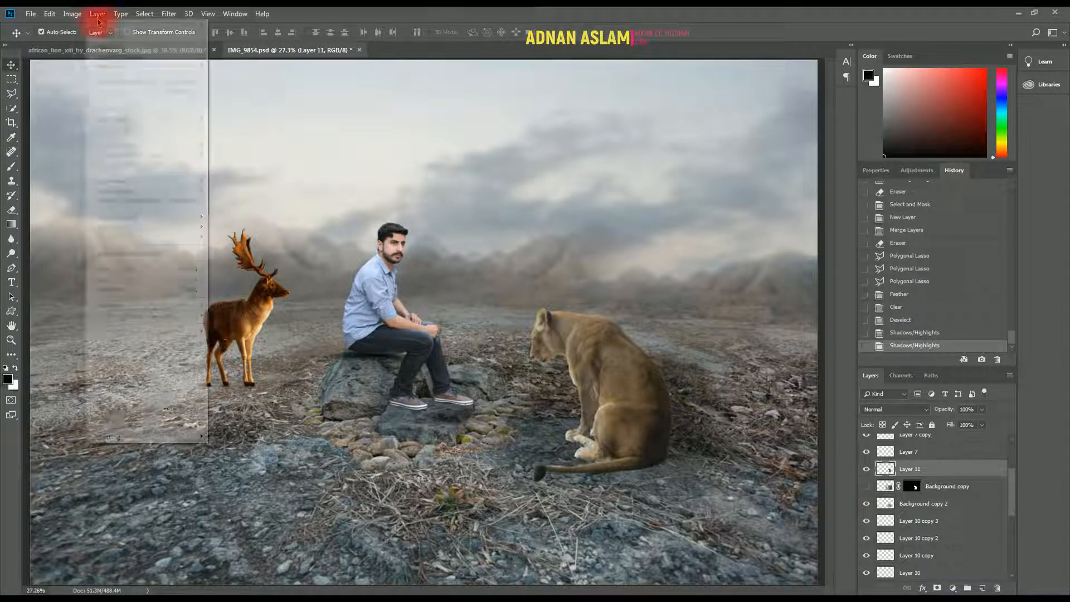
{"action": "mouse_move", "coordinate": [189, 436]}
{"action": "left_click", "coordinate": [255, 445]}
{"action": "key", "text": "Return"}
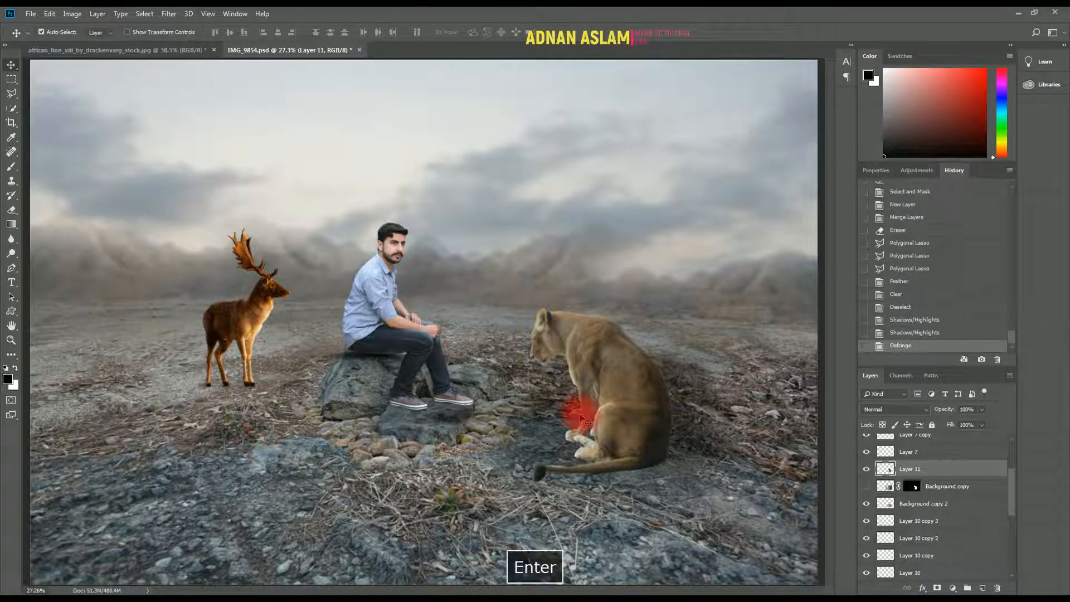
Darken the rocky ground on Layer 8 across the foreground and both sides with a 1200 px Burn tool, Midtones range, 50% exposure.
{"action": "key", "text": "v"}
{"action": "left_click", "coordinate": [686, 427]}
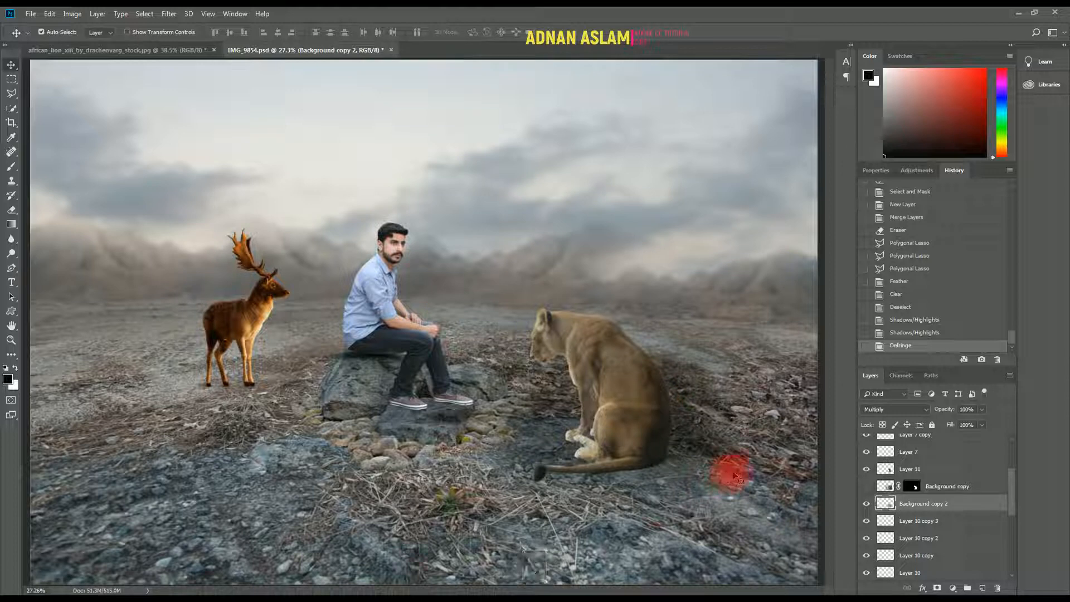
{"action": "left_click", "coordinate": [734, 509]}
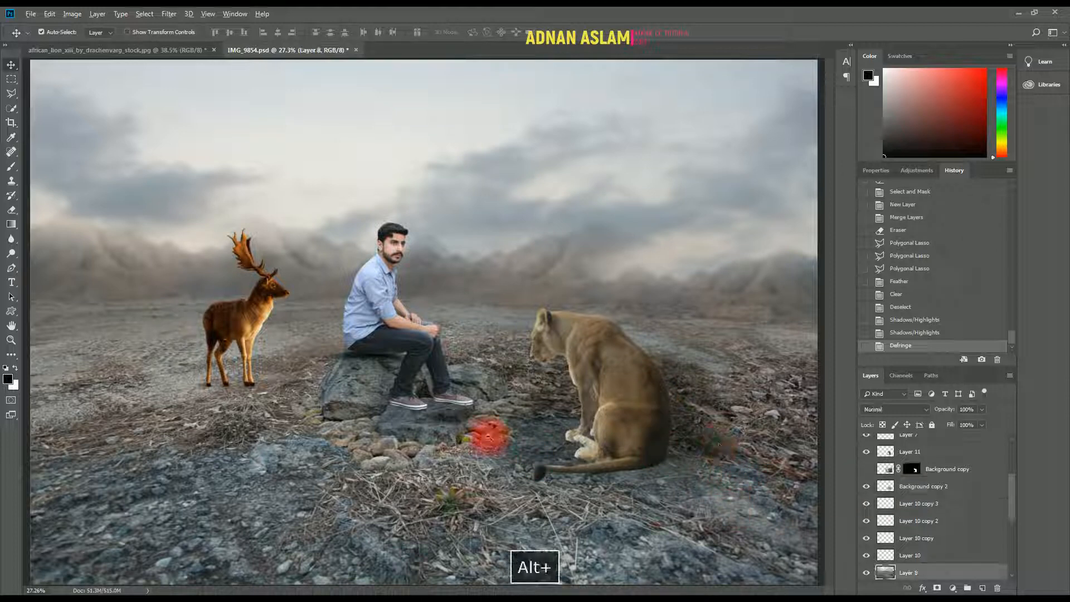
{"action": "left_click", "coordinate": [345, 434], "text": "alt"}
{"action": "left_click", "coordinate": [347, 432], "text": "alt"}
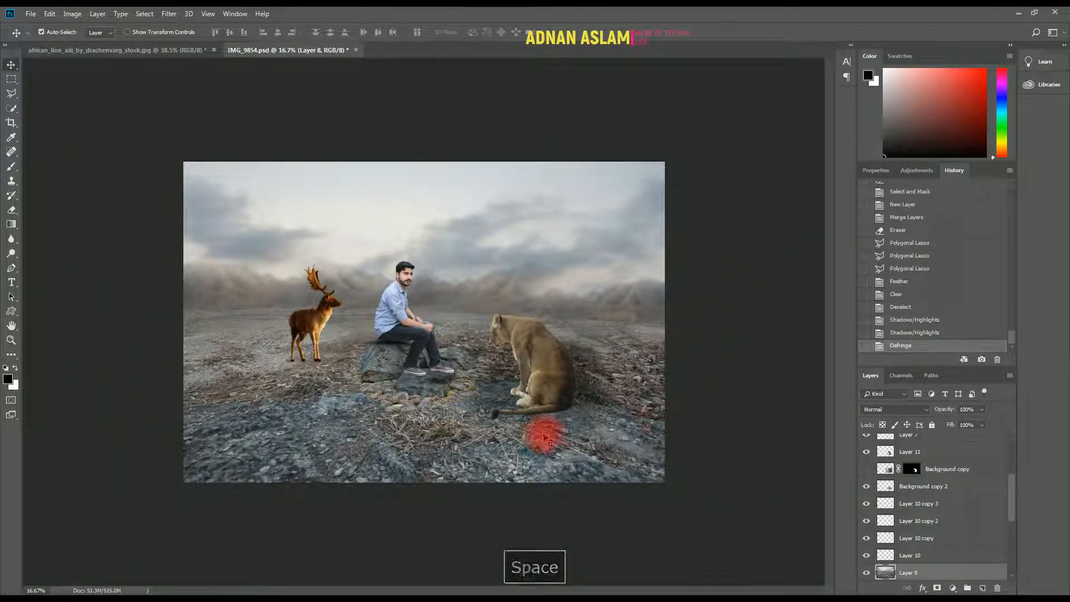
{"action": "key", "text": "o"}
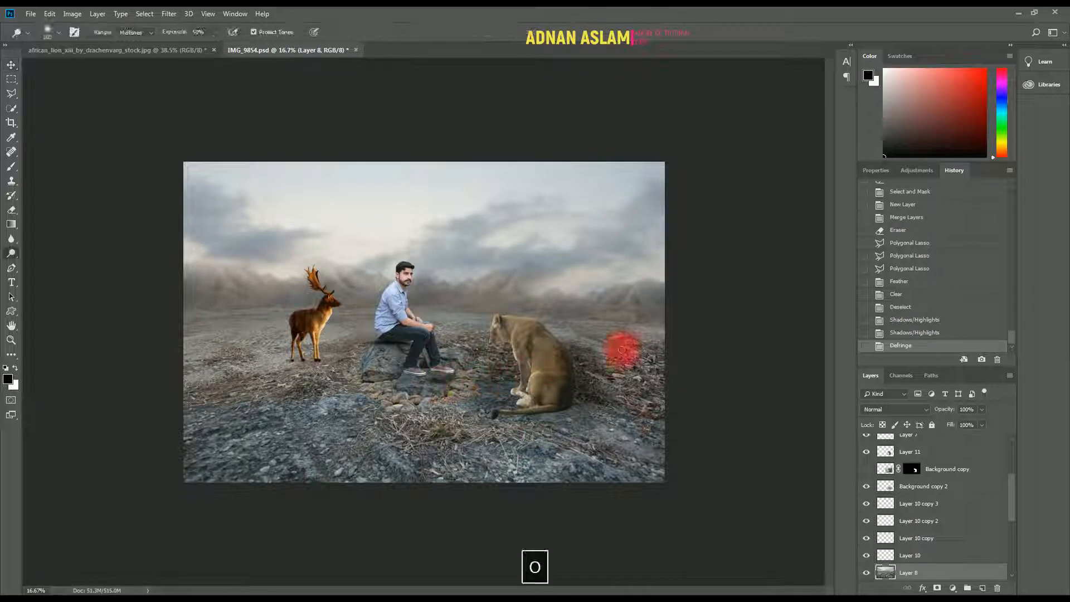
{"action": "key", "text": "]"}
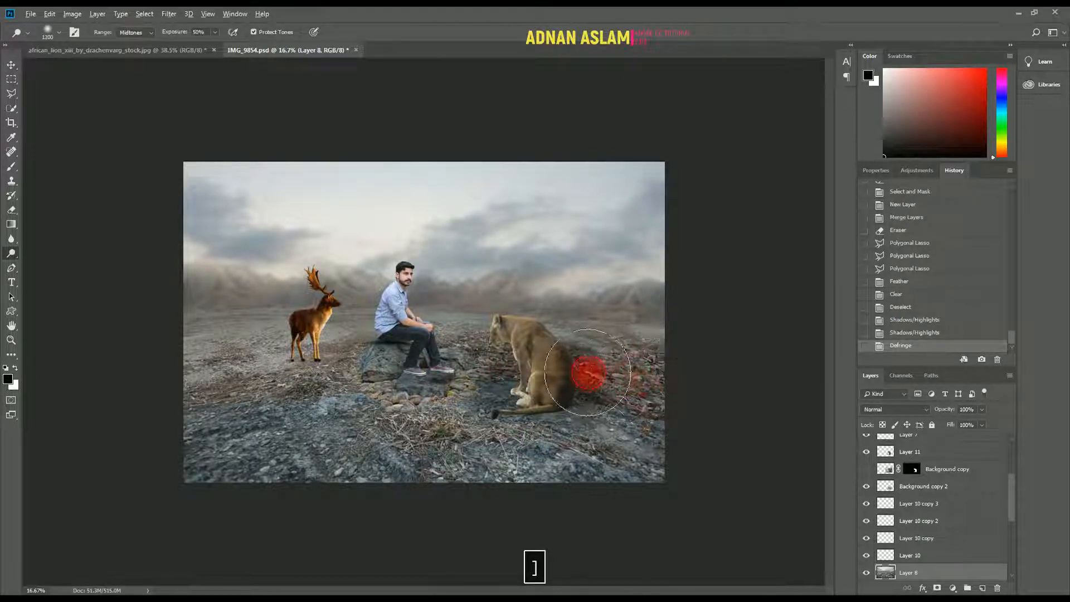
{"action": "mouse_move", "coordinate": [588, 375]}
{"action": "left_mouse_down"}
{"action": "mouse_move", "coordinate": [680, 383]}
{"action": "mouse_move", "coordinate": [654, 395]}
{"action": "mouse_move", "coordinate": [625, 447]}
{"action": "mouse_move", "coordinate": [651, 469]}
{"action": "left_mouse_up"}
{"action": "left_click_drag", "start_coordinate": [341, 480], "coordinate": [580, 456]}
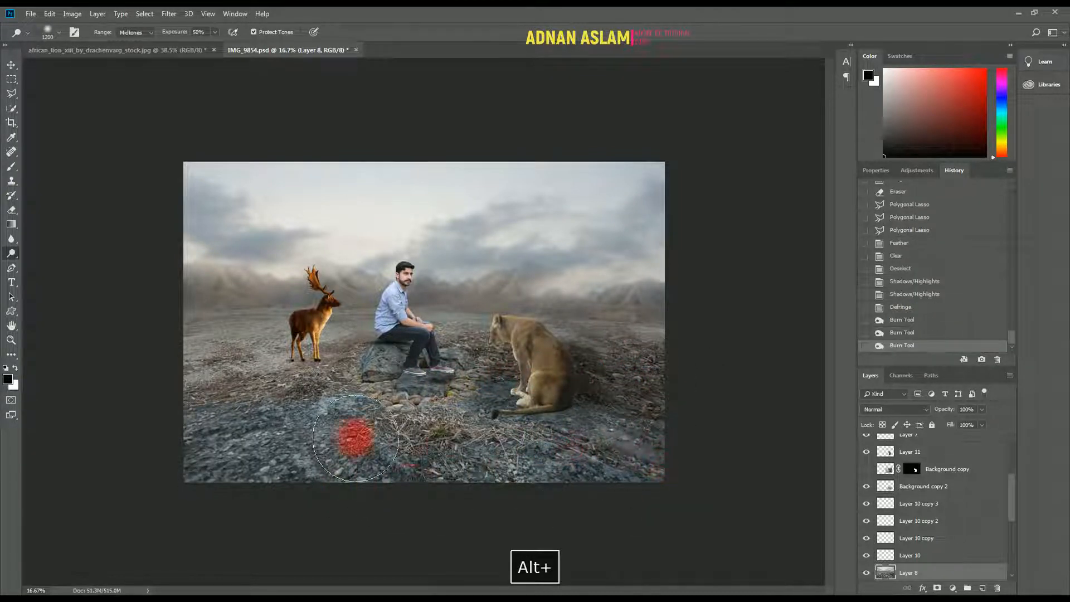
{"action": "left_click_drag", "start_coordinate": [354, 440], "coordinate": [504, 440]}
{"action": "left_click_drag", "start_coordinate": [416, 430], "coordinate": [323, 420]}
{"action": "left_click_drag", "start_coordinate": [234, 464], "coordinate": [333, 413]}
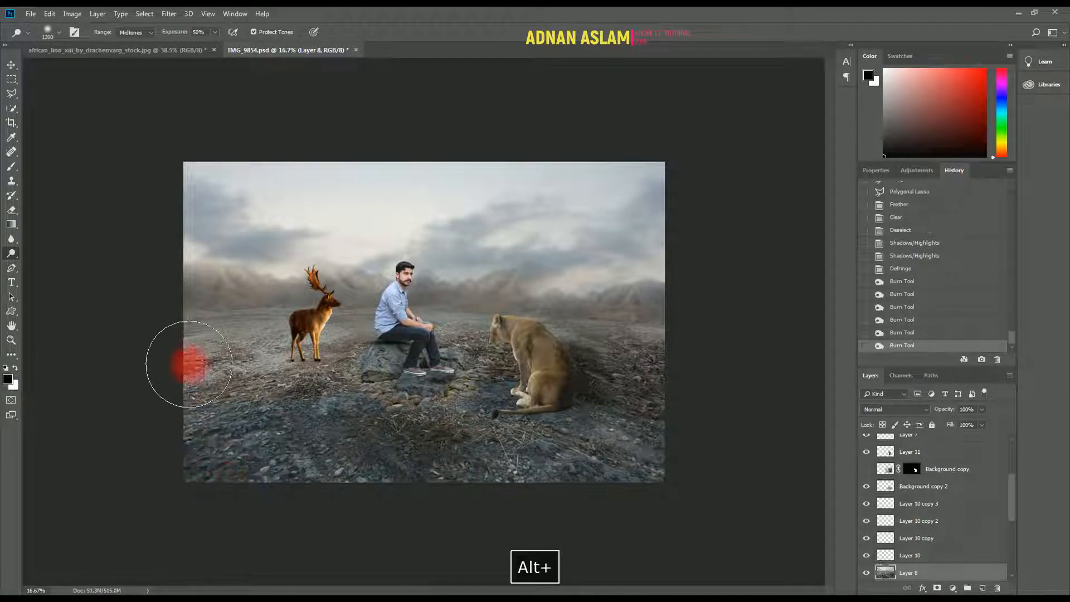
{"action": "mouse_move", "coordinate": [187, 365]}
{"action": "left_mouse_down"}
{"action": "mouse_move", "coordinate": [242, 350]}
{"action": "mouse_move", "coordinate": [162, 360]}
{"action": "mouse_move", "coordinate": [289, 381]}
{"action": "mouse_move", "coordinate": [176, 373]}
{"action": "mouse_move", "coordinate": [377, 401]}
{"action": "mouse_move", "coordinate": [476, 438]}
{"action": "mouse_move", "coordinate": [485, 423]}
{"action": "mouse_move", "coordinate": [529, 452]}
{"action": "left_mouse_up"}
Apply the Camera Raw Filter to the lioness with Temperature -3, Exposure +0.35, raised Highlights and Clarity +52, and compare before and after.
{"action": "key", "text": "v"}
{"action": "left_click", "coordinate": [540, 369]}
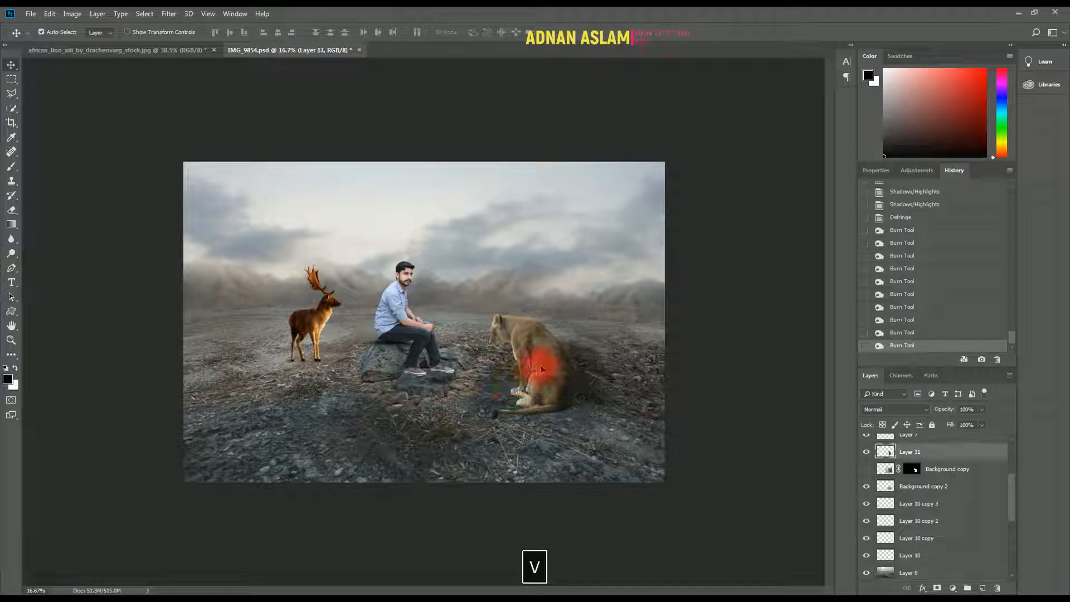
{"action": "key", "text": "alt+t"}
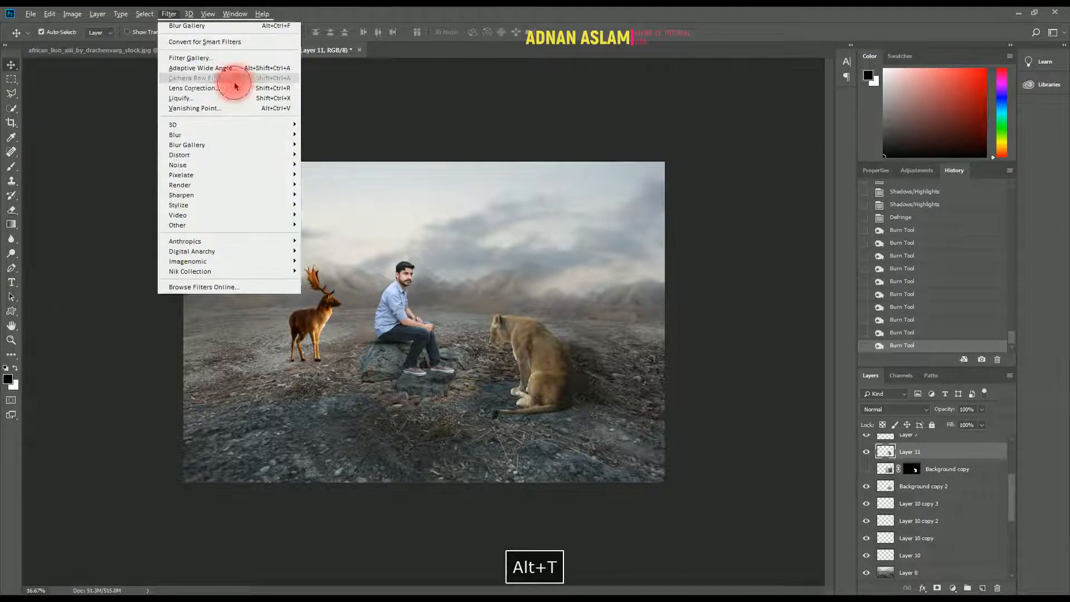
{"action": "key", "text": "c"}
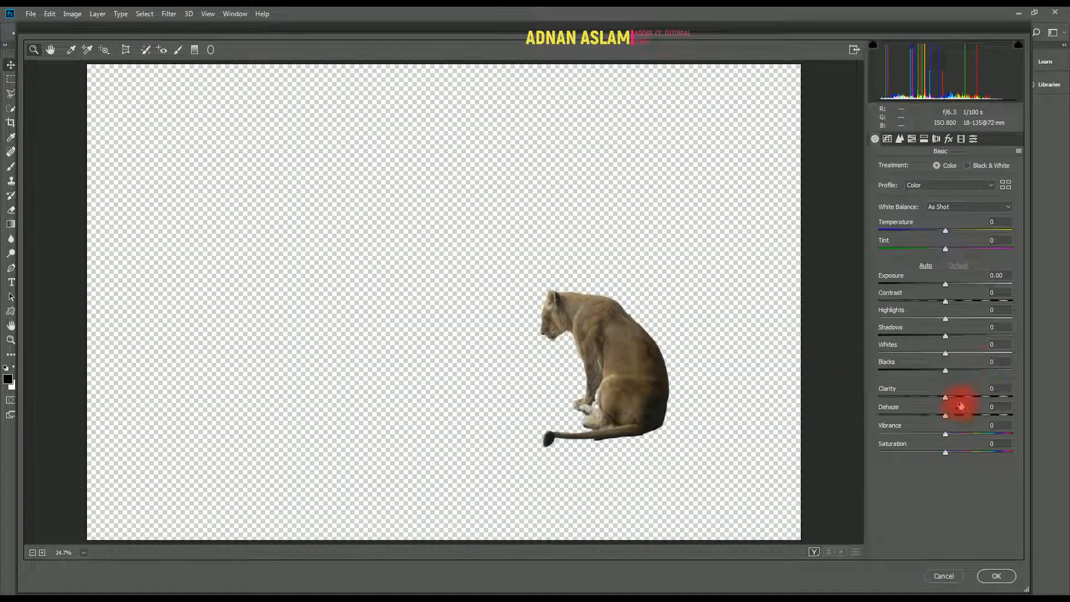
{"action": "left_click_drag", "start_coordinate": [982, 400], "coordinate": [984, 400]}
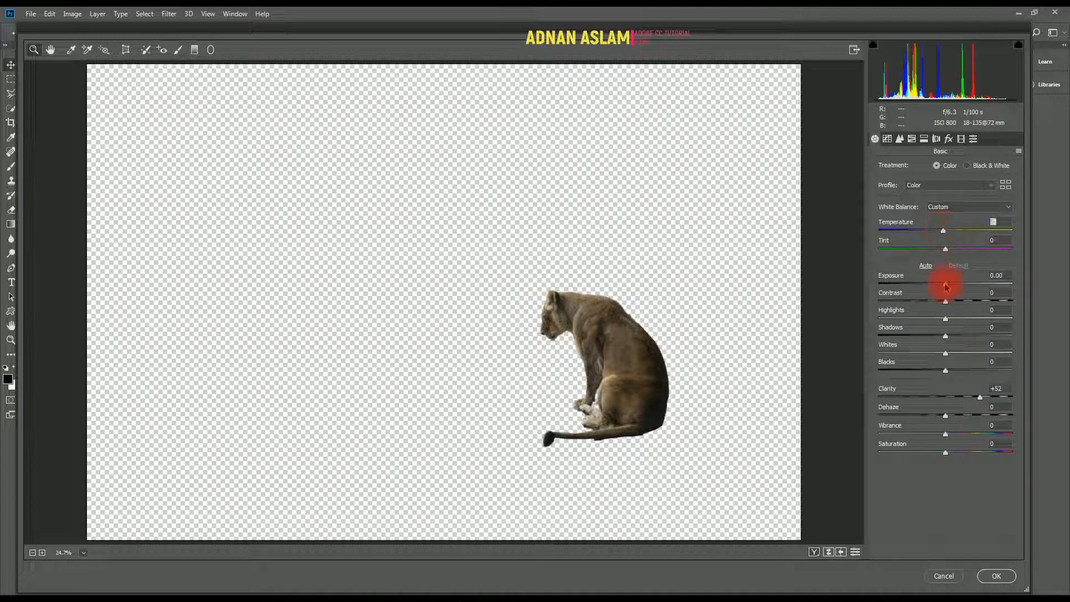
{"action": "left_click_drag", "start_coordinate": [947, 287], "coordinate": [968, 321]}
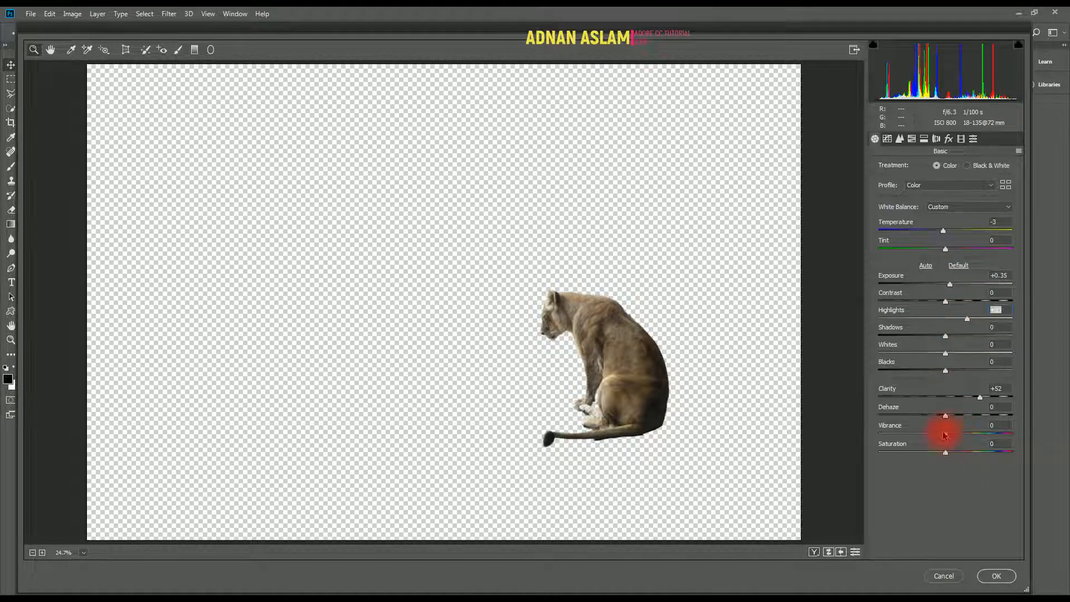
{"action": "left_click", "coordinate": [995, 576]}
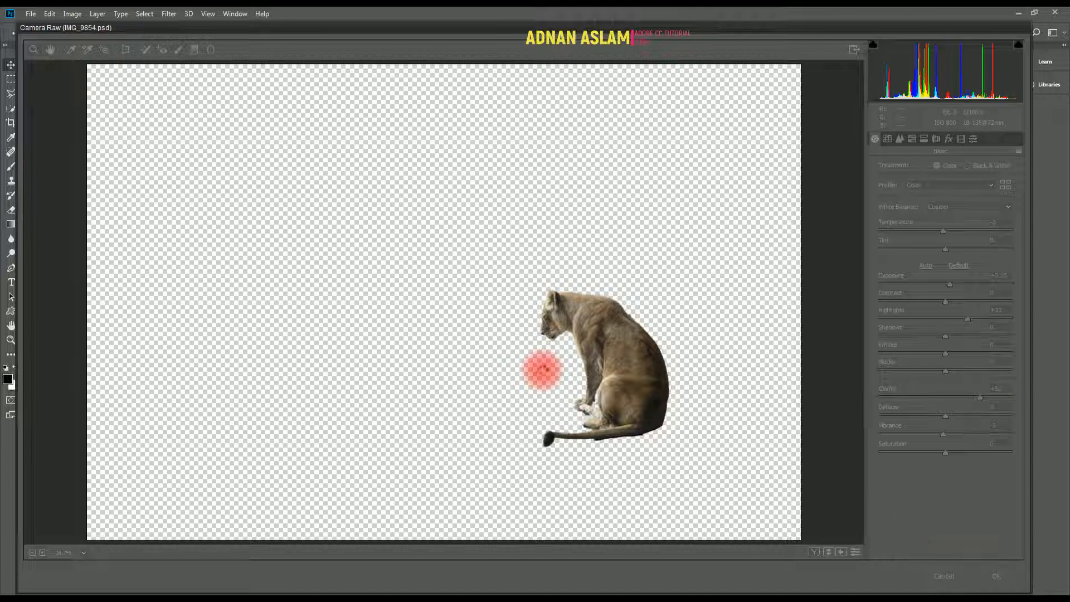
{"action": "key", "text": "ctrl+z"}
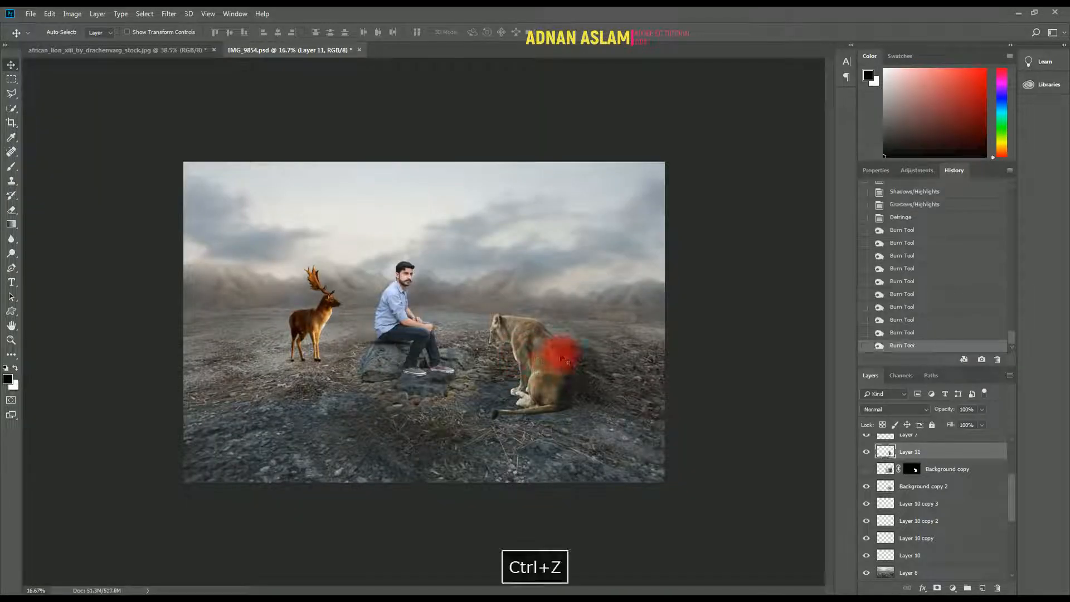
{"action": "key", "text": "ctrl+z"}
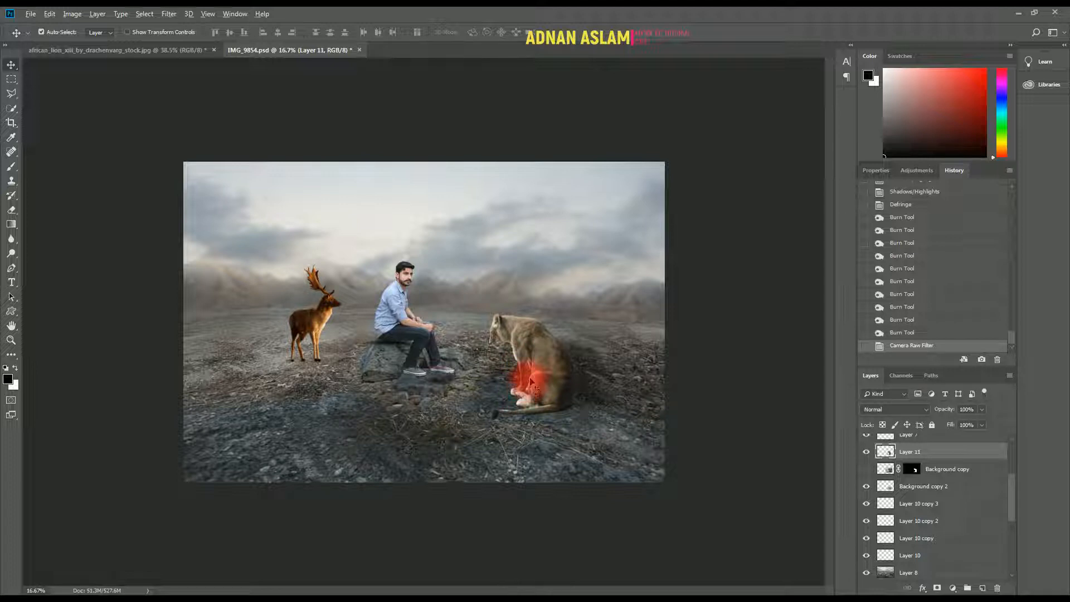
Apply the Camera Raw Filter to the lioness again with Highlights at -63 and reduced Whites.
{"action": "key", "text": "alt+t"}
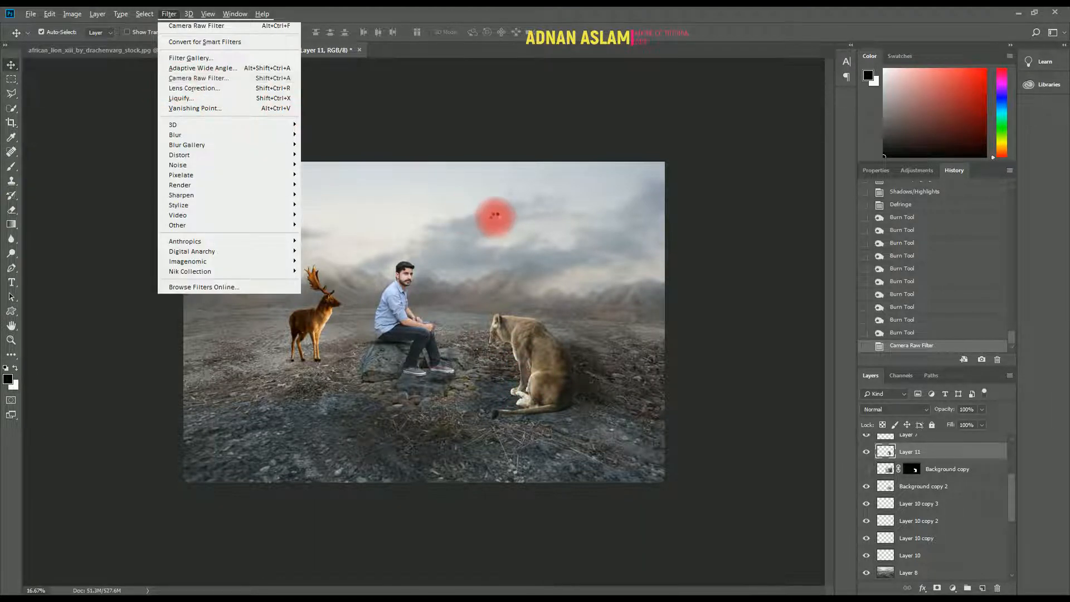
{"action": "key", "text": "c"}
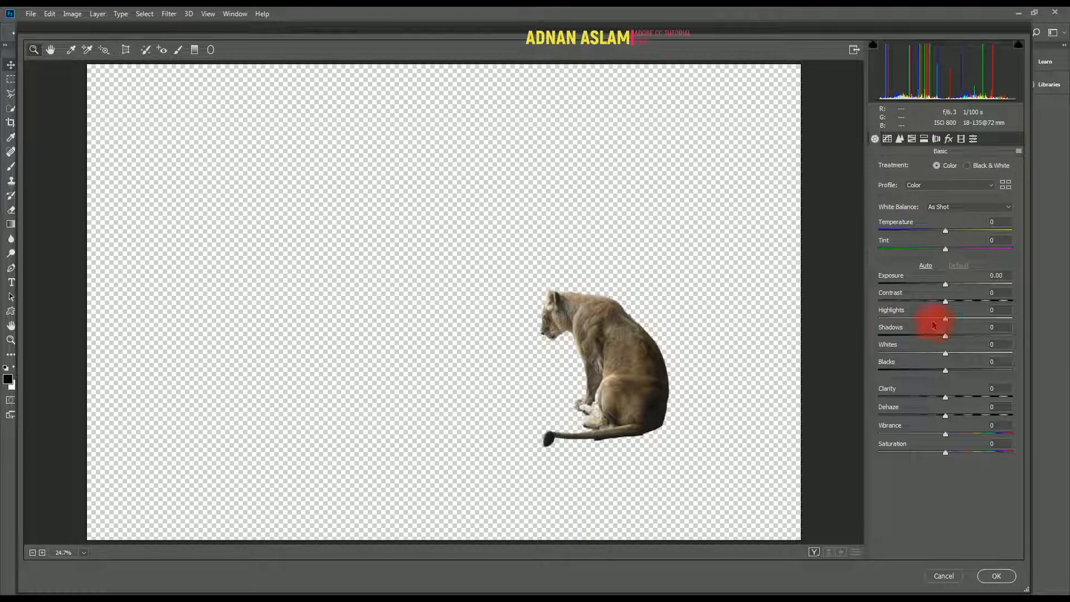
{"action": "left_click_drag", "start_coordinate": [934, 325], "coordinate": [904, 319]}
{"action": "left_click_drag", "start_coordinate": [929, 357], "coordinate": [907, 356]}
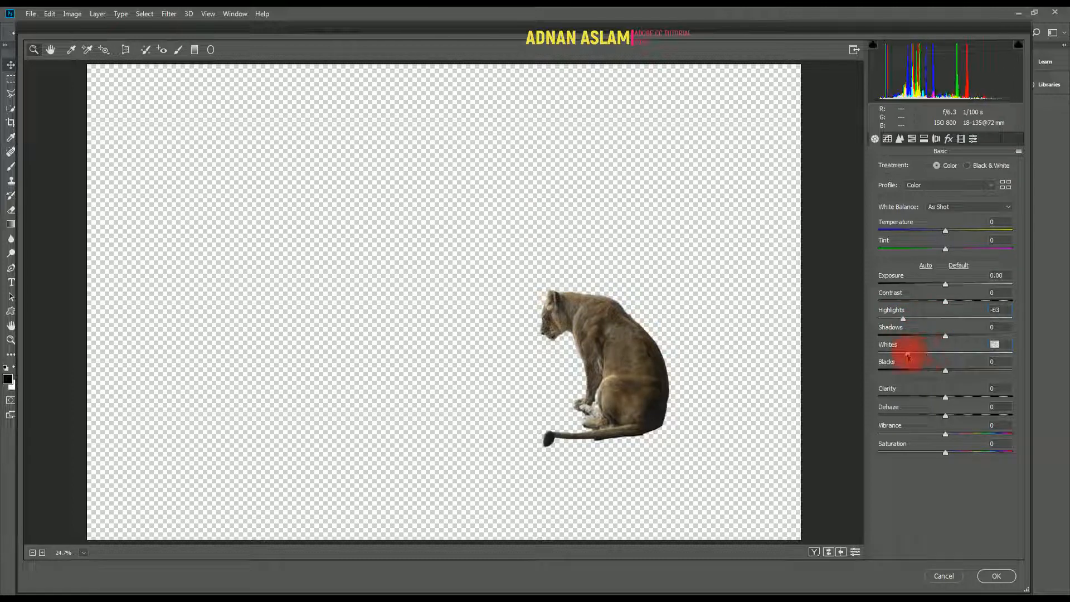
{"action": "left_click", "coordinate": [1003, 579]}
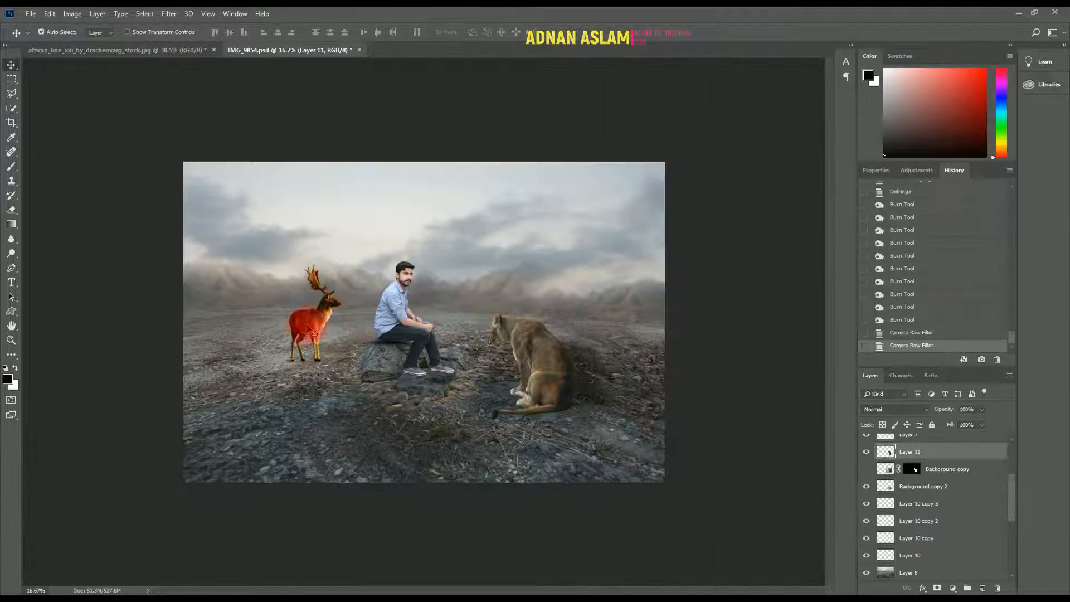
Save the document and apply the Camera Raw Filter to the deer with Temperature -14, Exposure +0.50, Vibrance -26 and raised Blacks.
{"action": "left_click", "coordinate": [309, 328]}
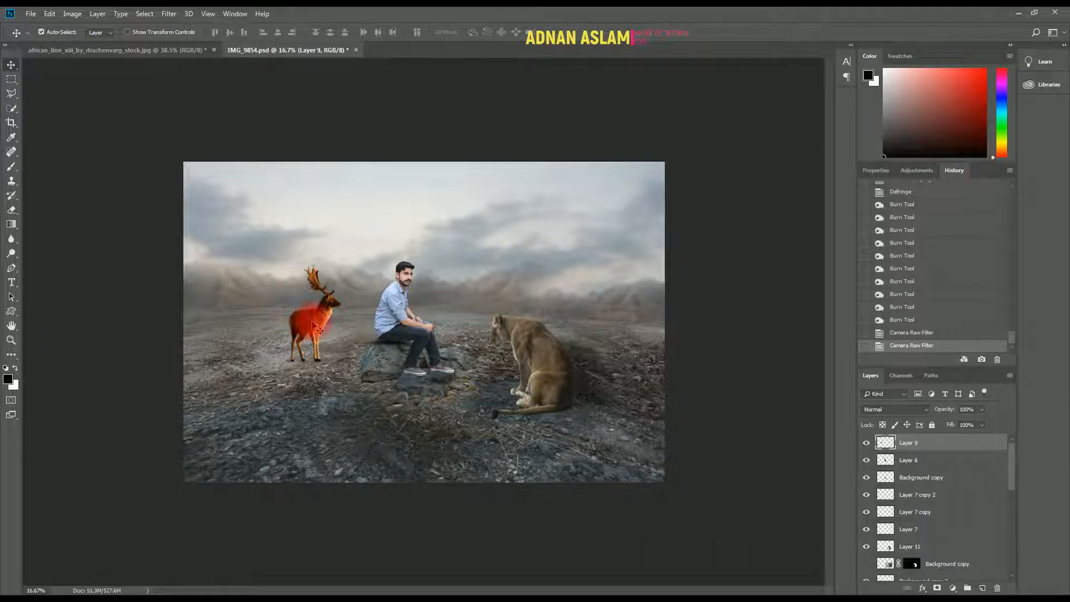
{"action": "key", "text": "ctrl+s"}
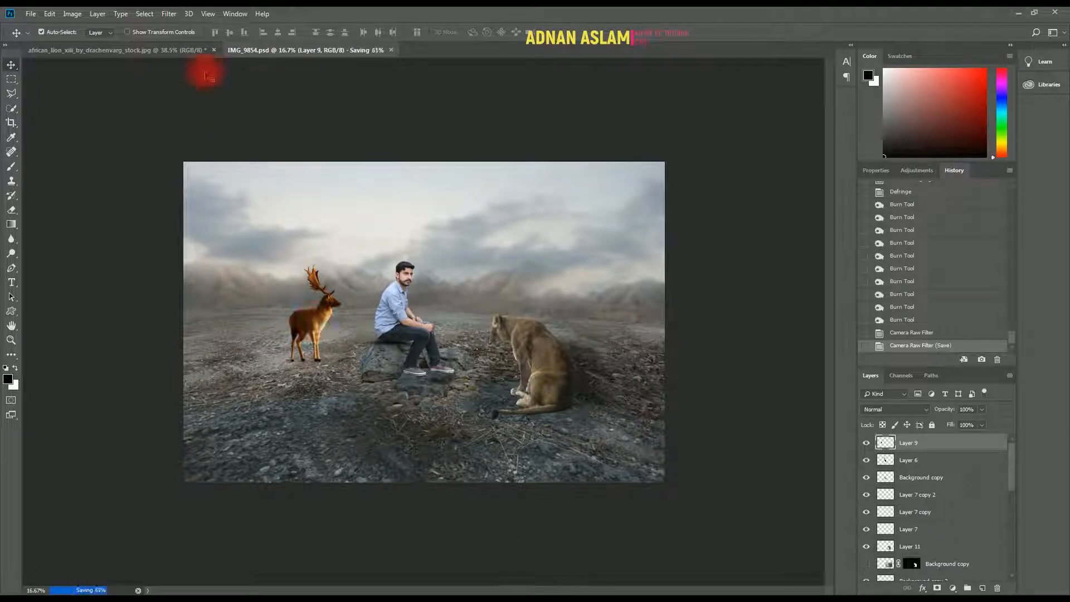
{"action": "left_click", "coordinate": [173, 17]}
{"action": "left_click", "coordinate": [180, 75]}
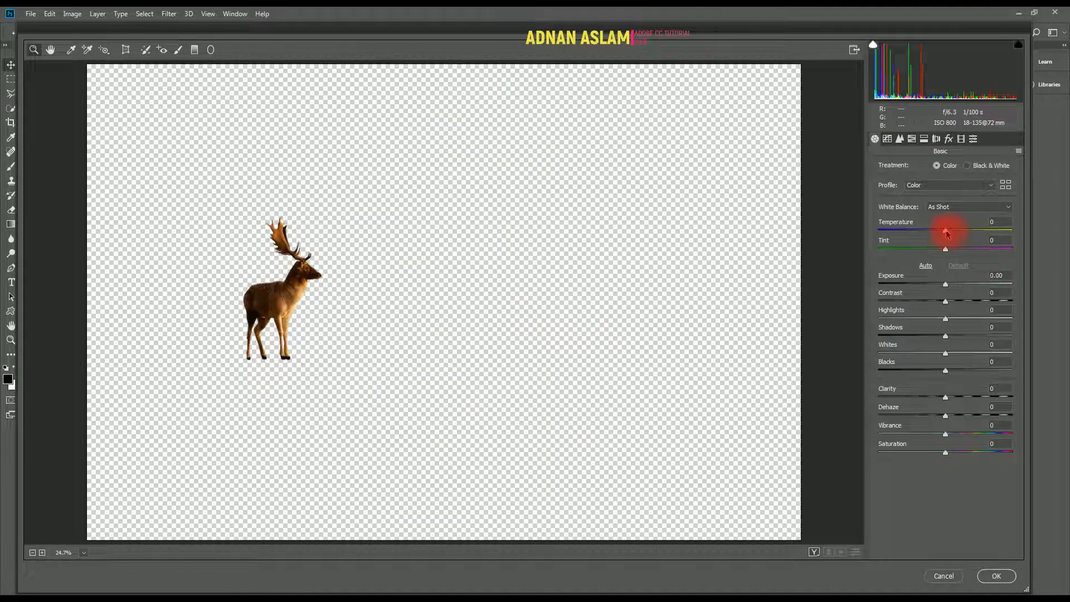
{"action": "left_click_drag", "start_coordinate": [947, 287], "coordinate": [952, 285]}
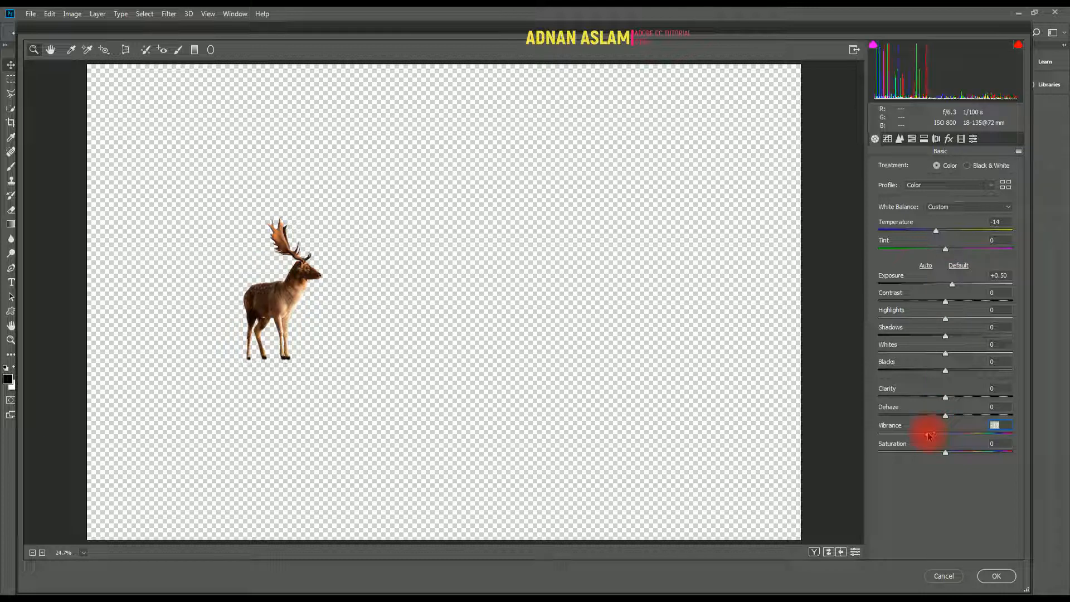
{"action": "left_click_drag", "start_coordinate": [948, 370], "coordinate": [964, 370]}
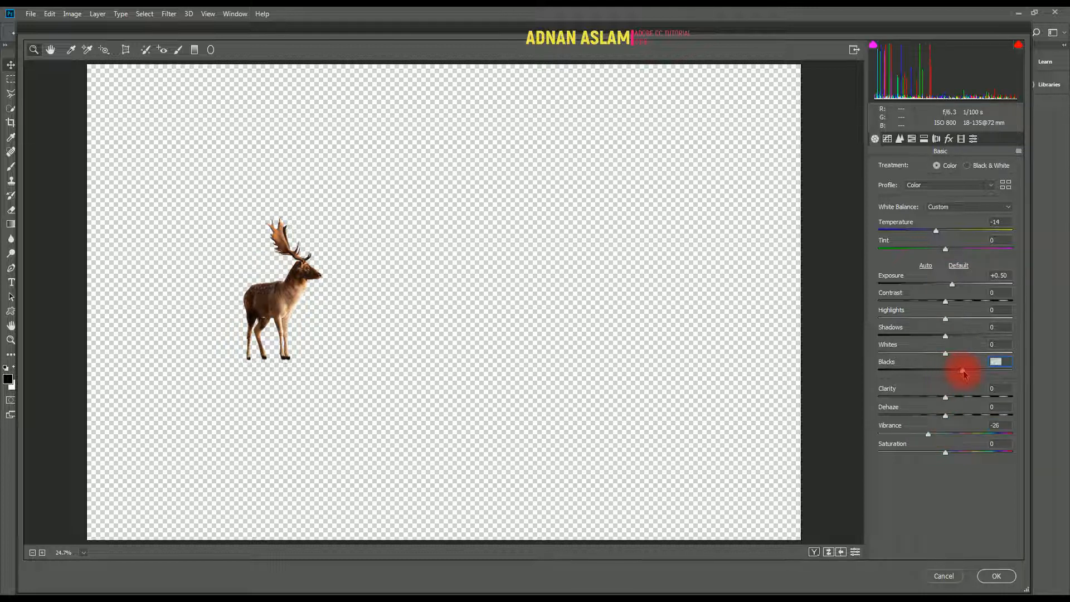
{"action": "left_click", "coordinate": [996, 576]}
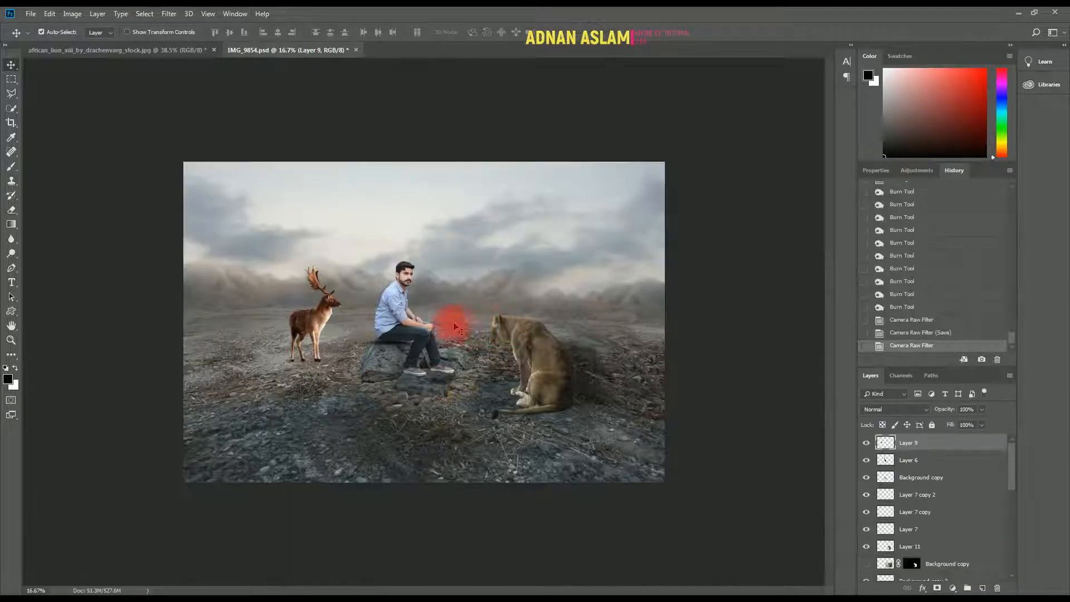
Sample the orange-brown colour of the deer's neck as the brush colour.
{"action": "key", "text": "space"}
{"action": "left_click", "coordinate": [315, 302], "text": "ctrl"}
{"action": "key", "text": "b"}
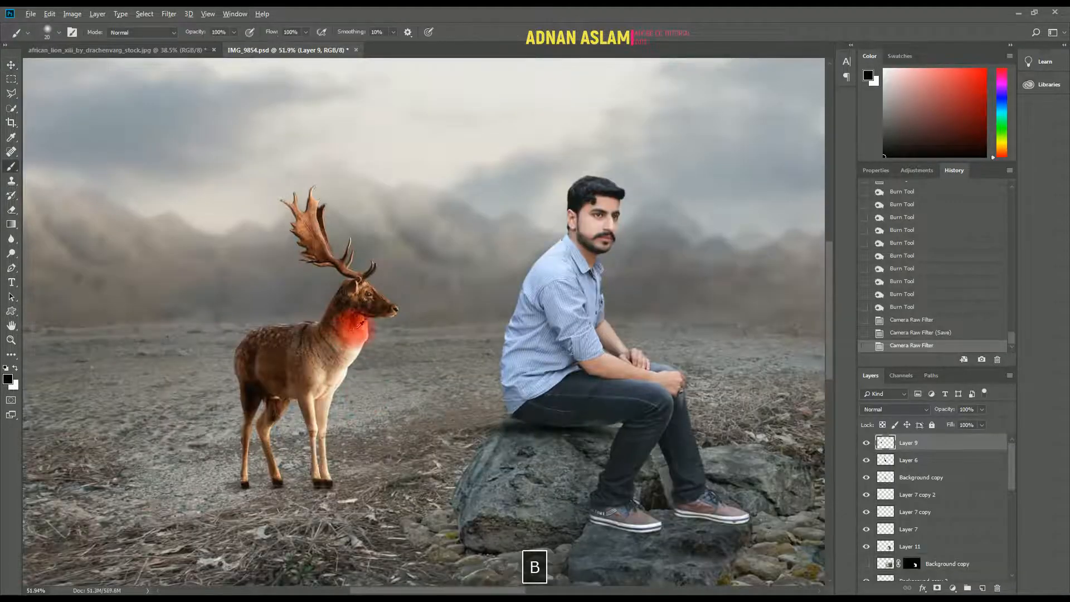
{"action": "left_click", "coordinate": [353, 323], "text": "alt"}
{"action": "key", "text": "ctrl+0"}
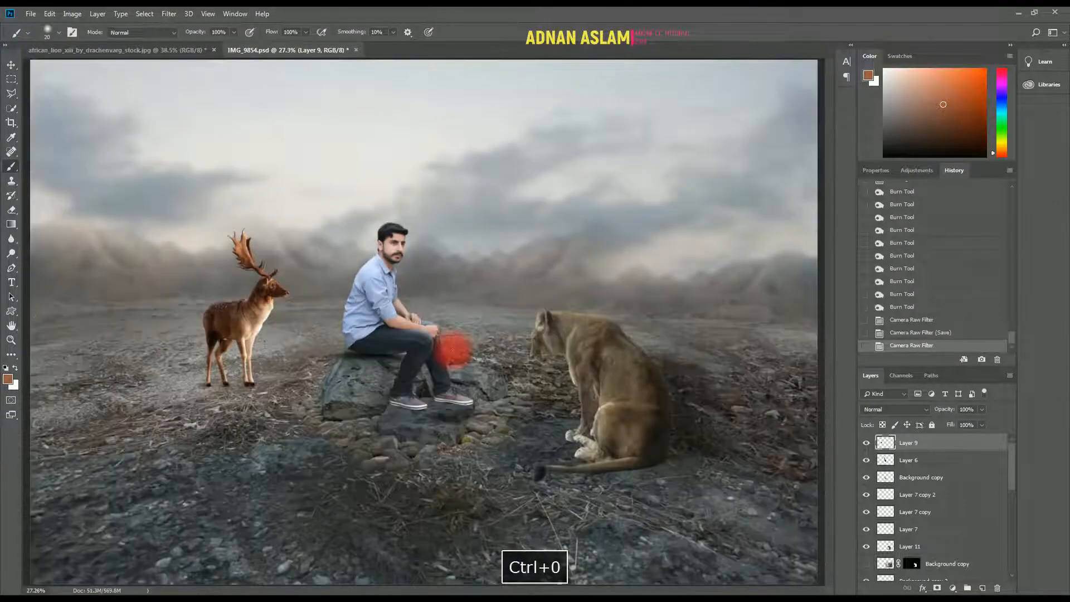
Select the background layer Layer 8 and enlarge the brush to 1100 pixels.
{"action": "scroll", "coordinate": [936, 558], "scroll_direction": "down", "scroll_amount": 5}
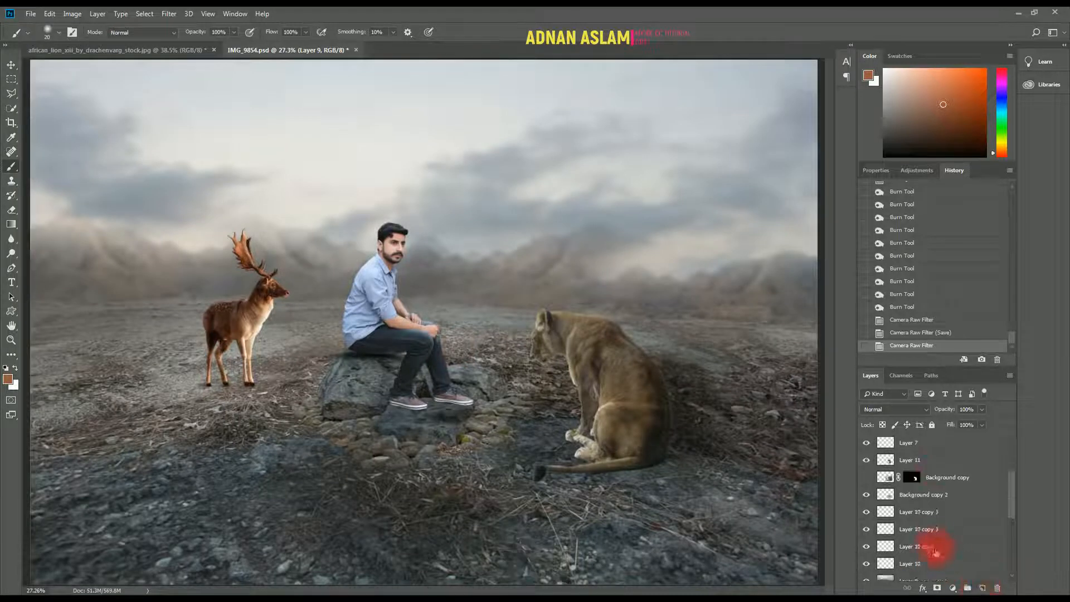
{"action": "left_click", "coordinate": [936, 518]}
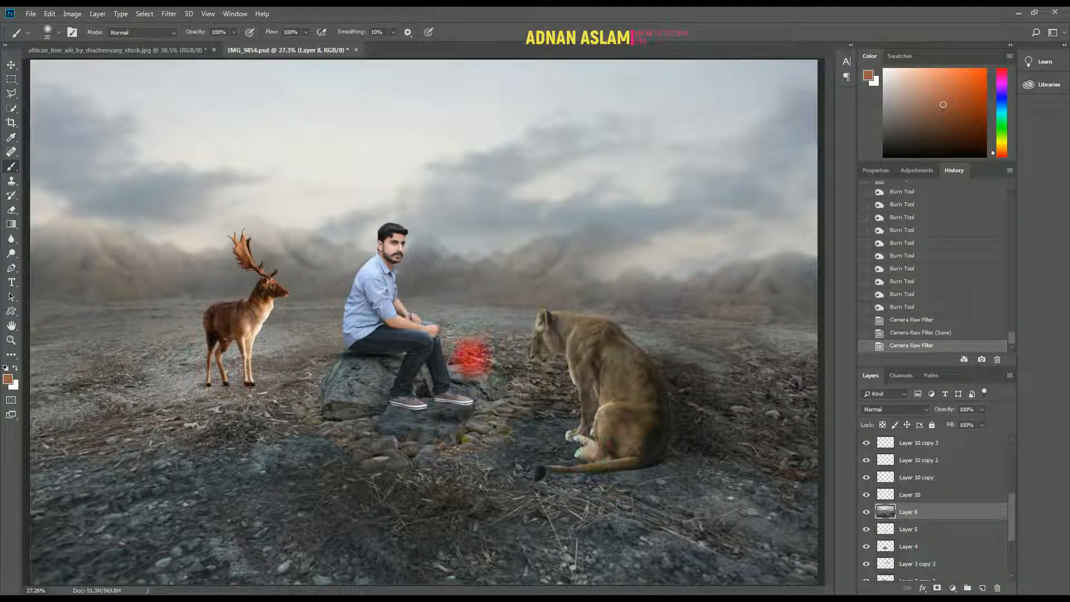
{"action": "key", "text": "bracketright"}
{"action": "key", "text": "bracketright"}
{"action": "key", "text": "bracketright"}
{"action": "key", "text": "bracketright"}
{"action": "key", "text": "bracketright"}
{"action": "key", "text": "bracketright"}
{"action": "key", "text": "bracketright"}
{"action": "key", "text": "bracketright"}
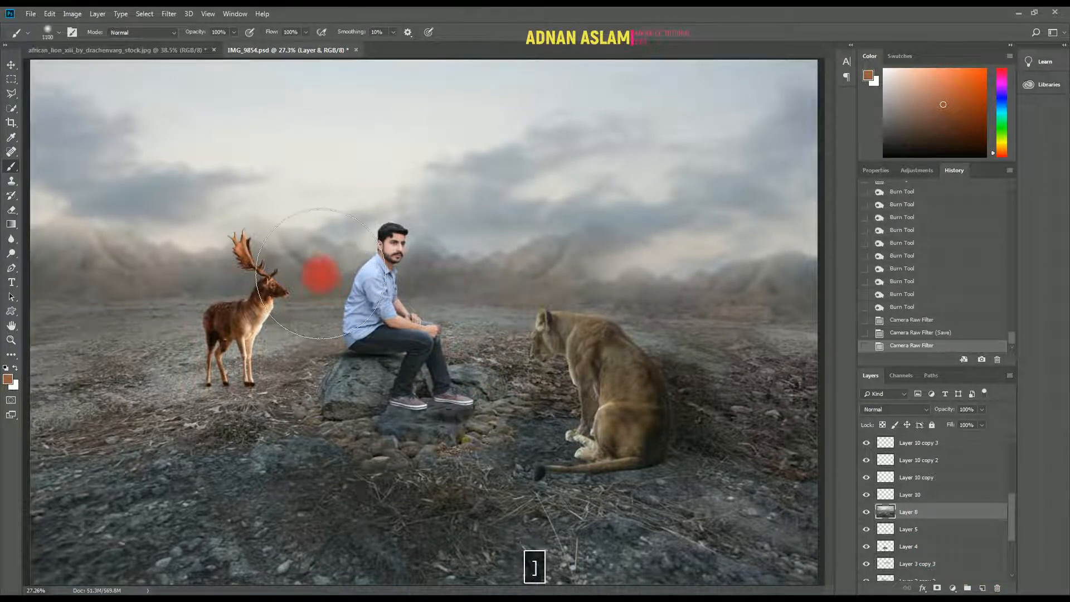
{"action": "left_click_drag", "start_coordinate": [321, 273], "coordinate": [356, 262]}
{"action": "left_click", "coordinate": [914, 410]}
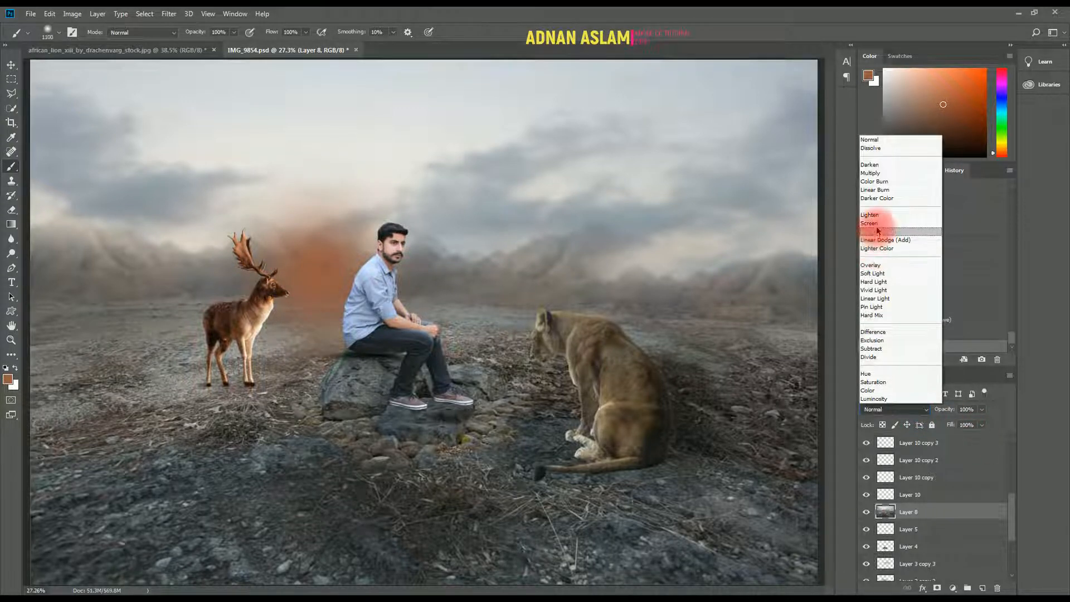
{"action": "left_click", "coordinate": [870, 223]}
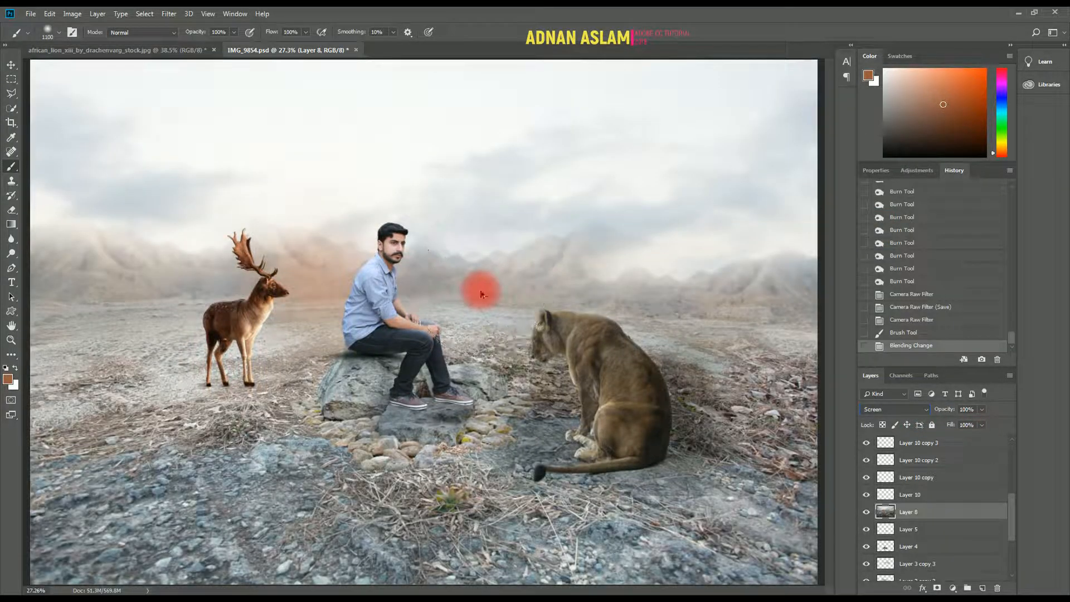
{"action": "key", "text": "ctrl+alt+z"}
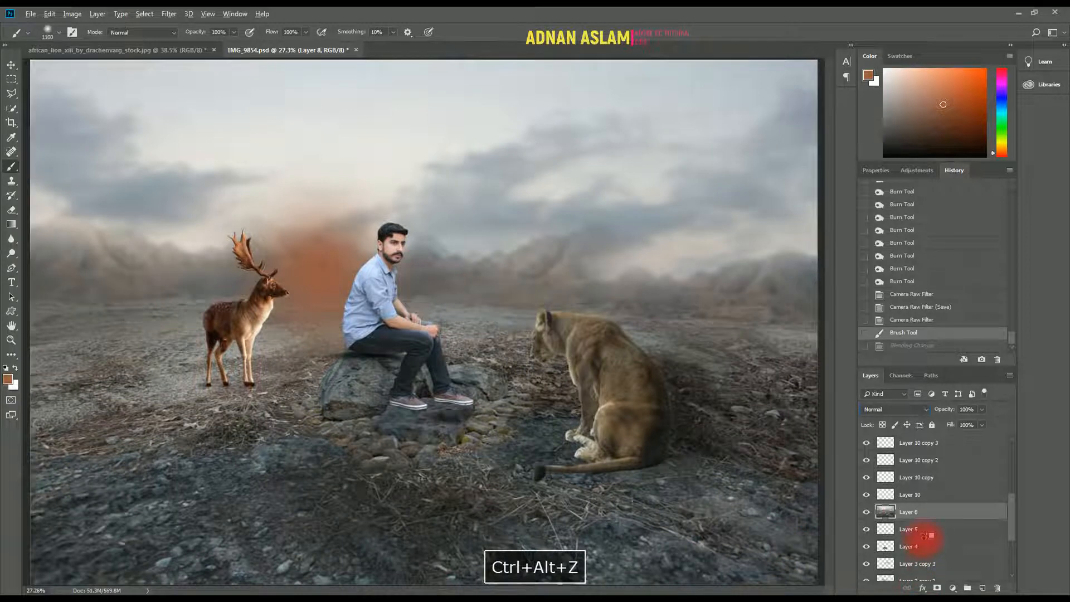
{"action": "key", "text": "ctrl+alt+z"}
Paint an orange glow between the deer and the man on a new layer above Layer 8, blended with Screen.
{"action": "left_click", "coordinate": [983, 588]}
{"action": "mouse_move", "coordinate": [325, 299]}
{"action": "left_mouse_down"}
{"action": "mouse_move", "coordinate": [347, 287]}
{"action": "mouse_move", "coordinate": [318, 275]}
{"action": "left_mouse_up"}
{"action": "left_click", "coordinate": [891, 408]}
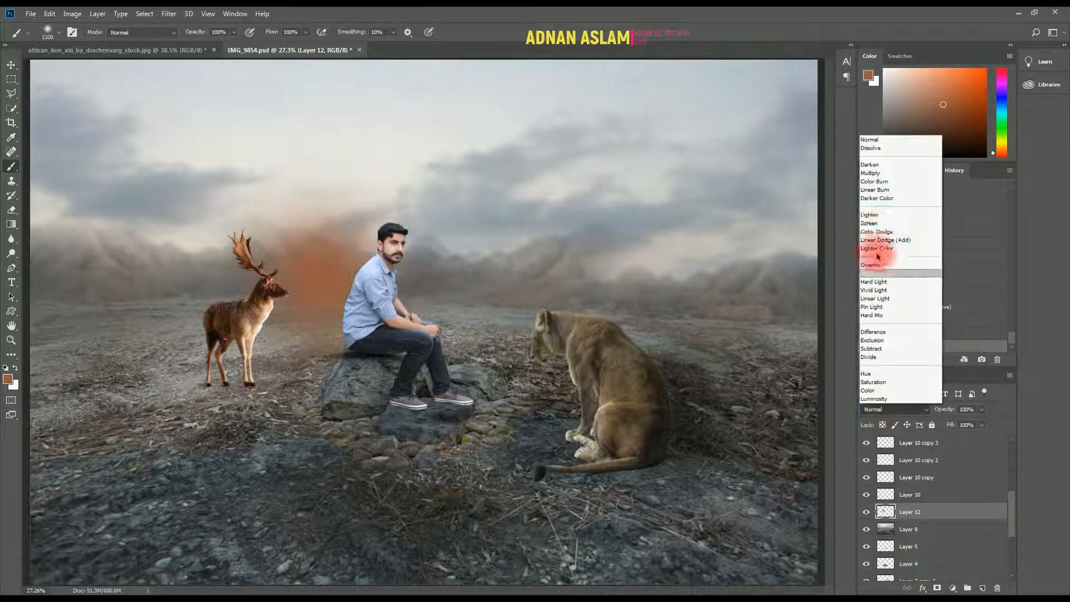
{"action": "left_click", "coordinate": [881, 229]}
Enlarge the orange glow layer with Free Transform and reposition it behind the deer and the man.
{"action": "key", "text": "ctrl+t"}
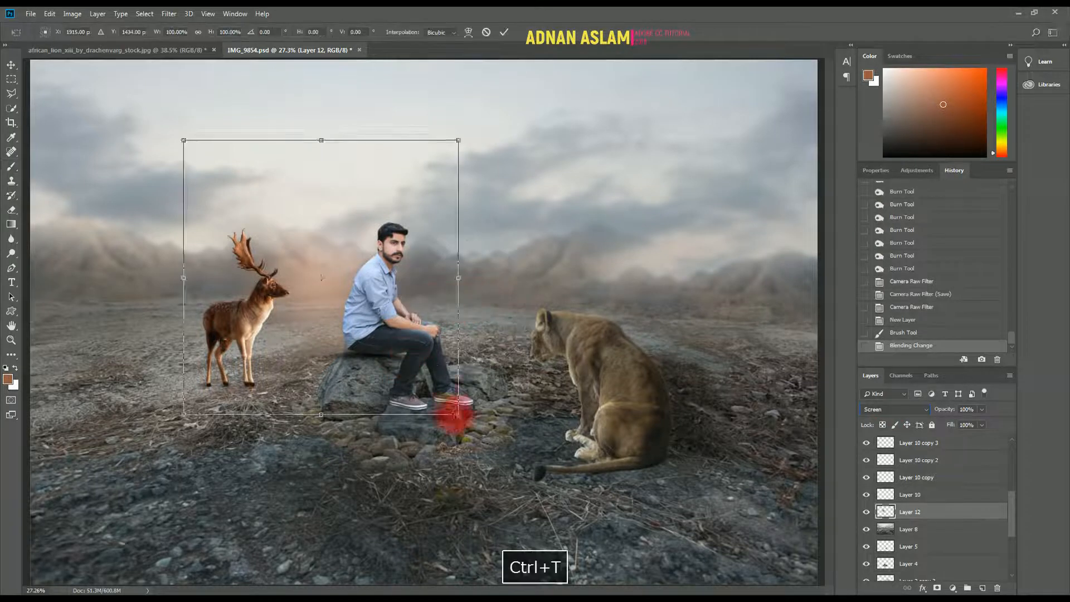
{"action": "left_click_drag", "start_coordinate": [459, 418], "coordinate": [538, 494]}
{"action": "left_click_drag", "start_coordinate": [407, 341], "coordinate": [396, 339]}
{"action": "key", "text": "Return"}
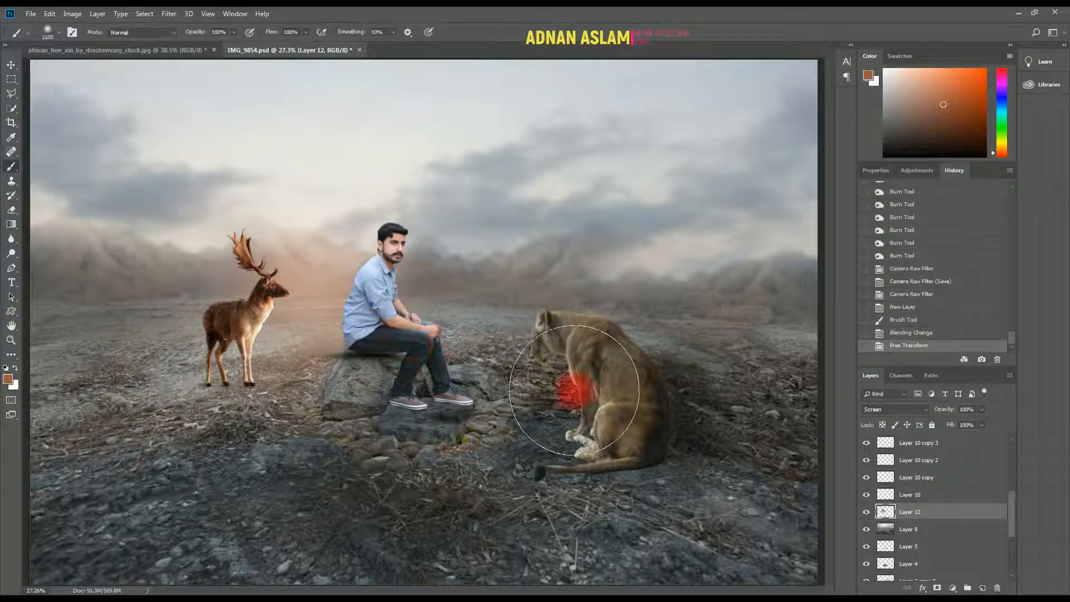
Scale the glow layer to about 110.5%, rotate it about -7.4° and shift it slightly behind the man.
{"action": "key", "text": "ctrl+t"}
{"action": "left_click_drag", "start_coordinate": [533, 497], "coordinate": [555, 518]}
{"action": "left_click_drag", "start_coordinate": [643, 490], "coordinate": [663, 447]}
{"action": "left_click_drag", "start_coordinate": [400, 348], "coordinate": [401, 340]}
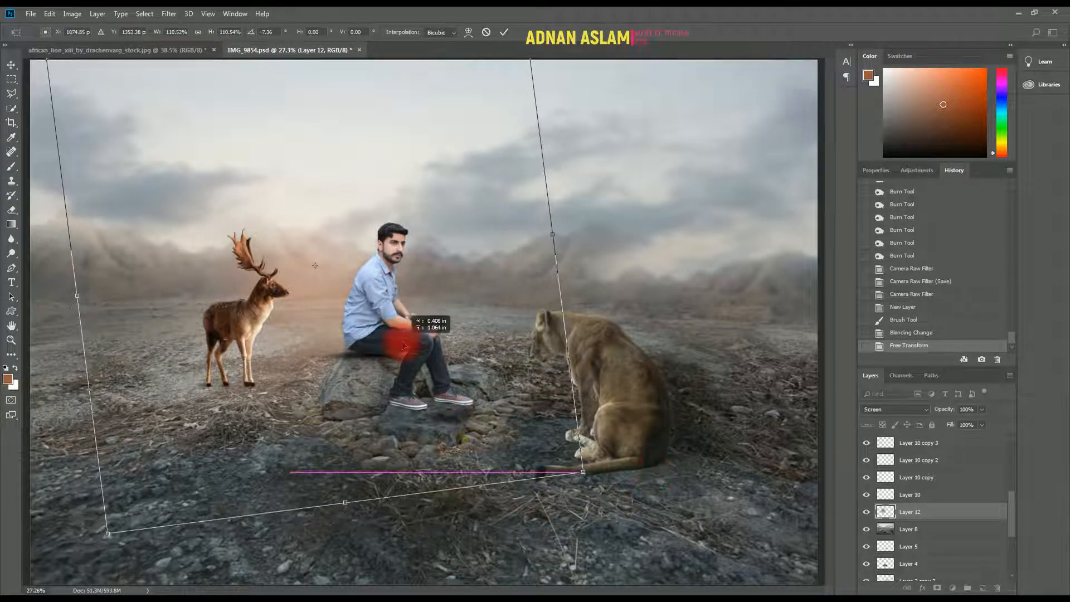
{"action": "key", "text": "Return"}
Select the man's layer, save the document and add a Channel Mixer adjustment with Green at +7 in the Red output channel.
{"action": "key", "text": "v"}
{"action": "left_click", "coordinate": [407, 335]}
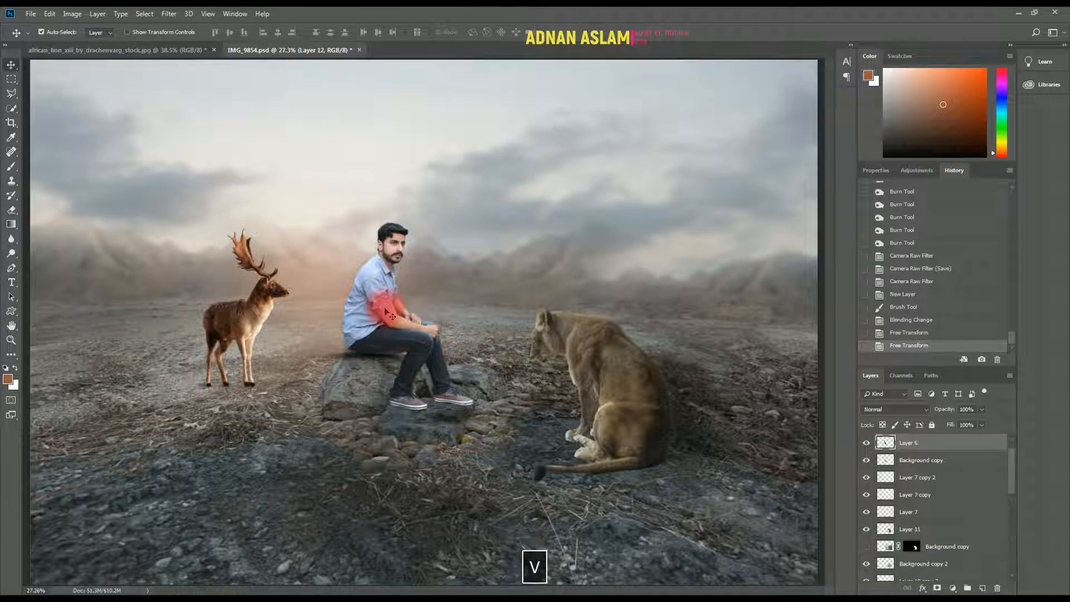
{"action": "key", "text": "ctrl+s"}
{"action": "scroll", "coordinate": [407, 335], "scroll_direction": "down", "scroll_amount": 1}
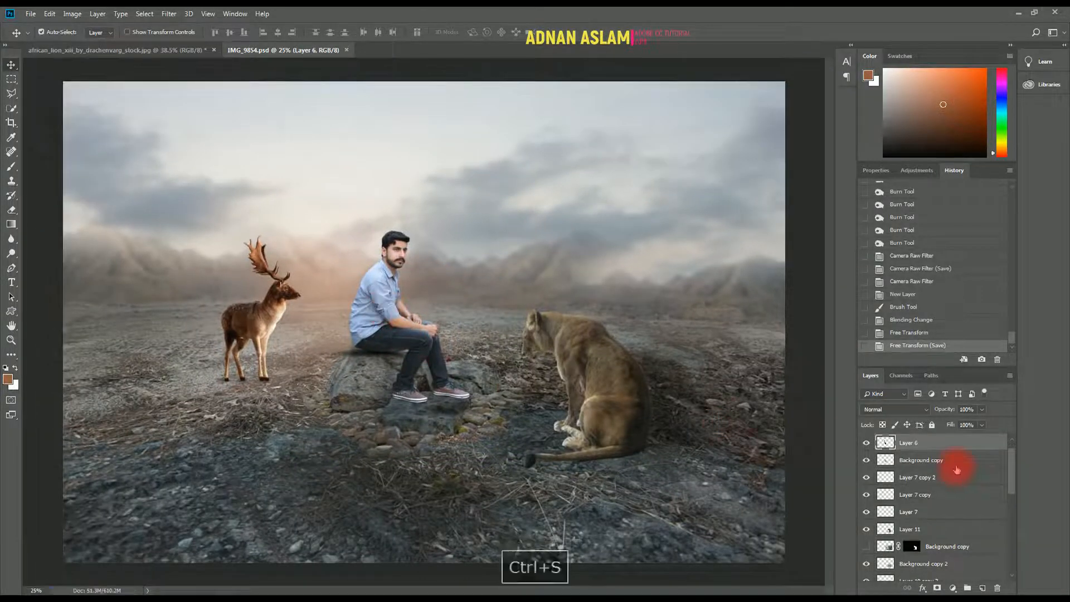
{"action": "left_click", "coordinate": [953, 588]}
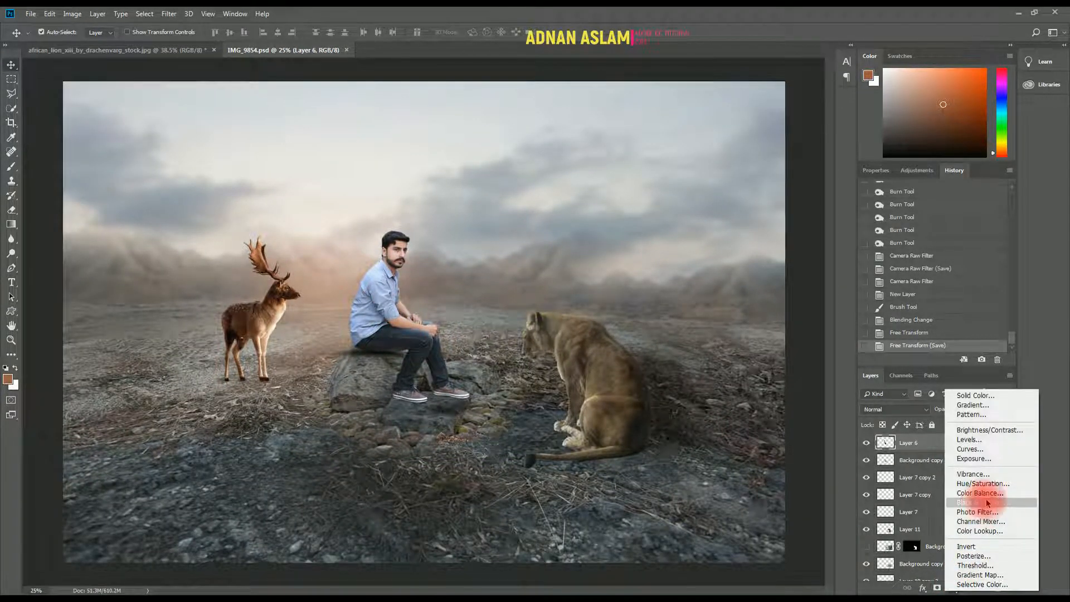
{"action": "left_click", "coordinate": [1007, 522]}
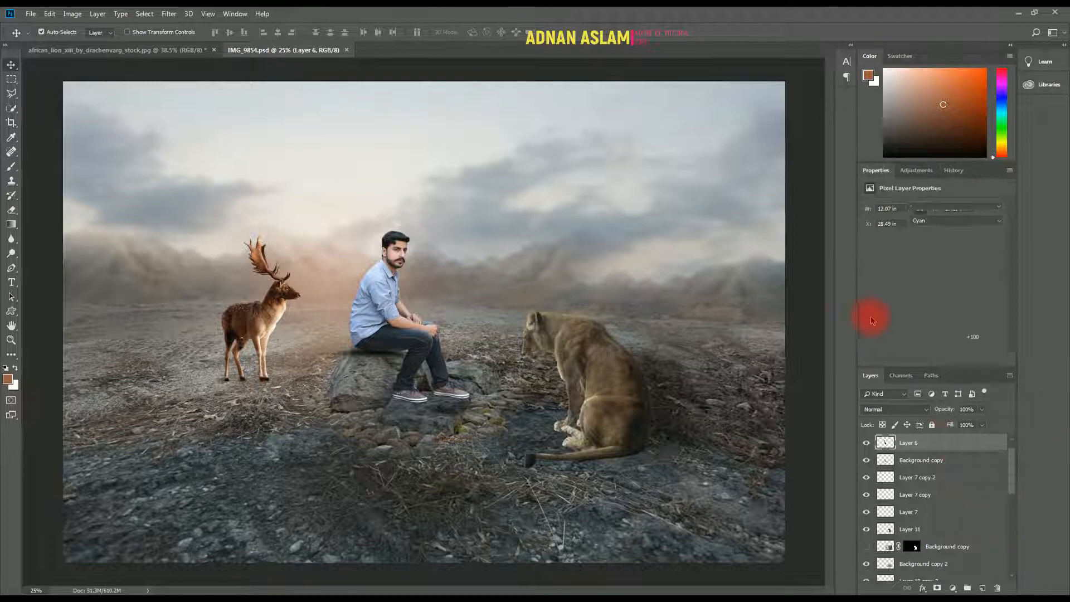
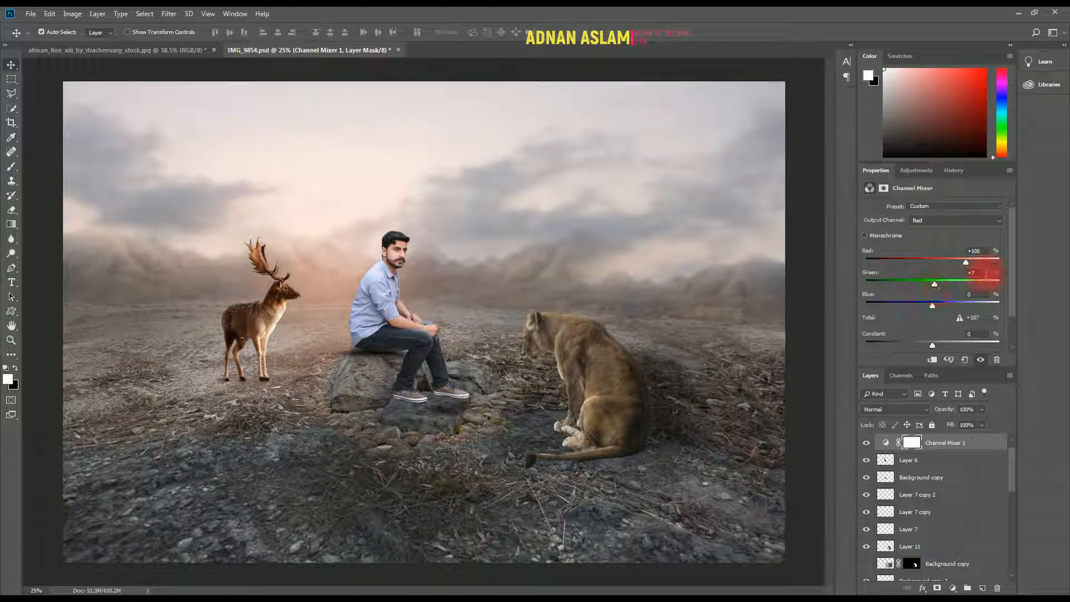
Add a Levels adjustment with the black input at 6 and a Photo Filter using Warming Filter (85) at 32% density.
{"action": "left_click", "coordinate": [954, 588]}
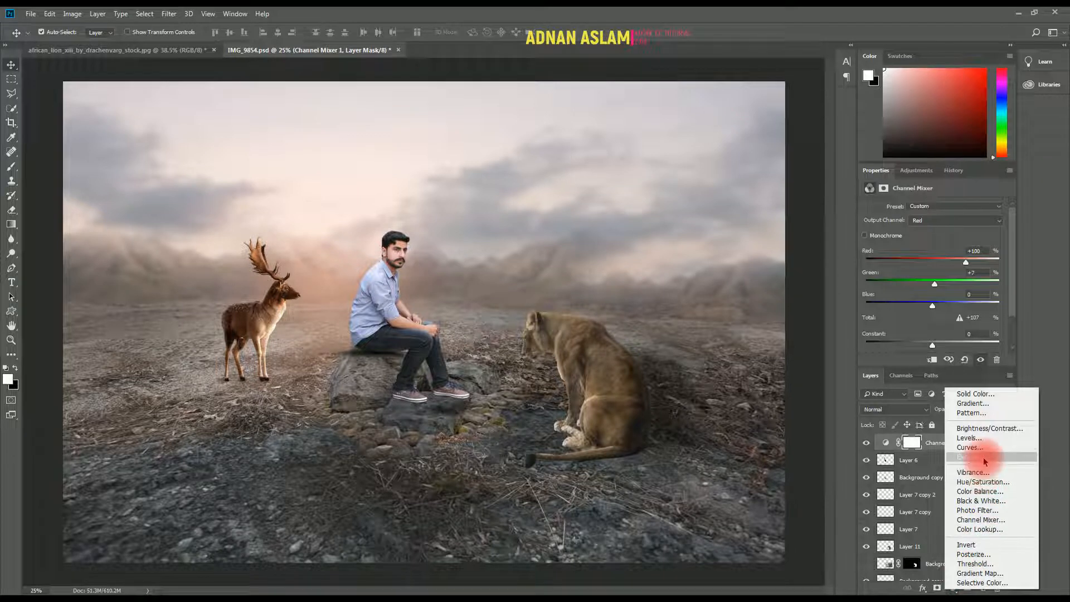
{"action": "left_click", "coordinate": [970, 438]}
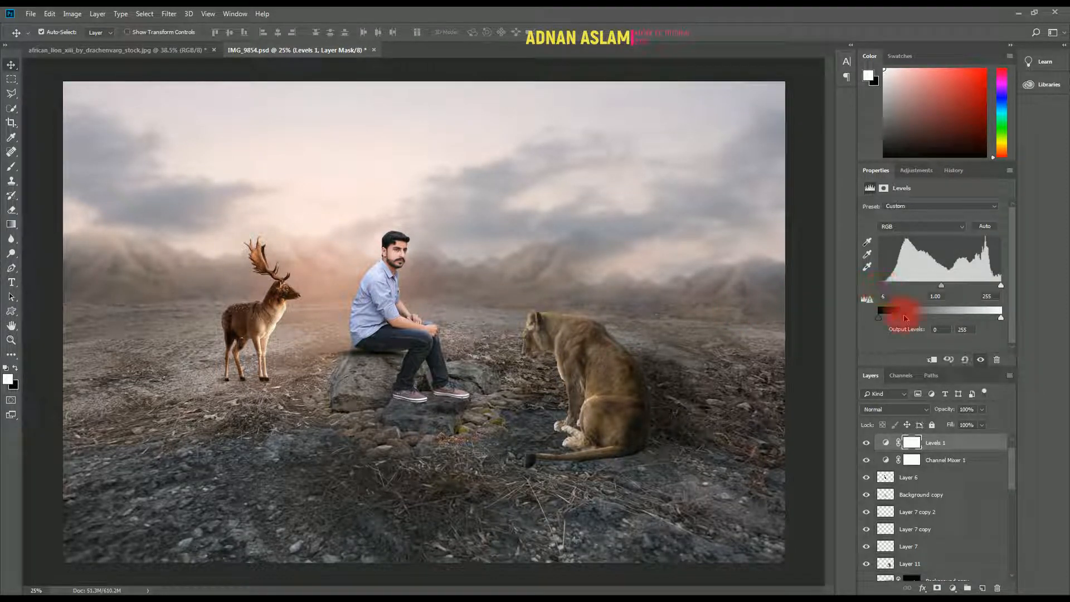
{"action": "left_click", "coordinate": [953, 589]}
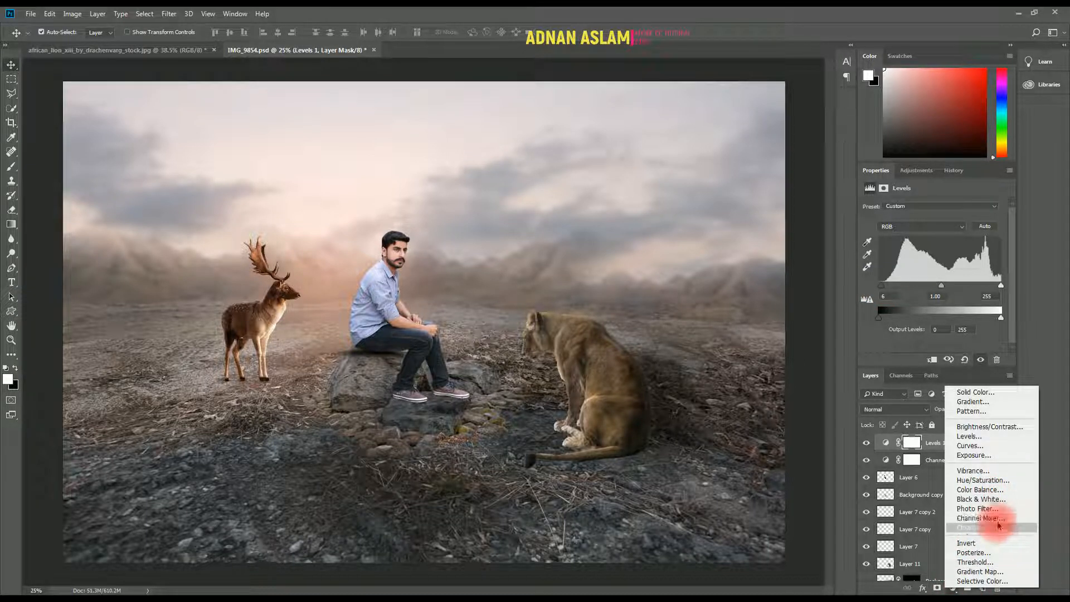
{"action": "left_click", "coordinate": [998, 508]}
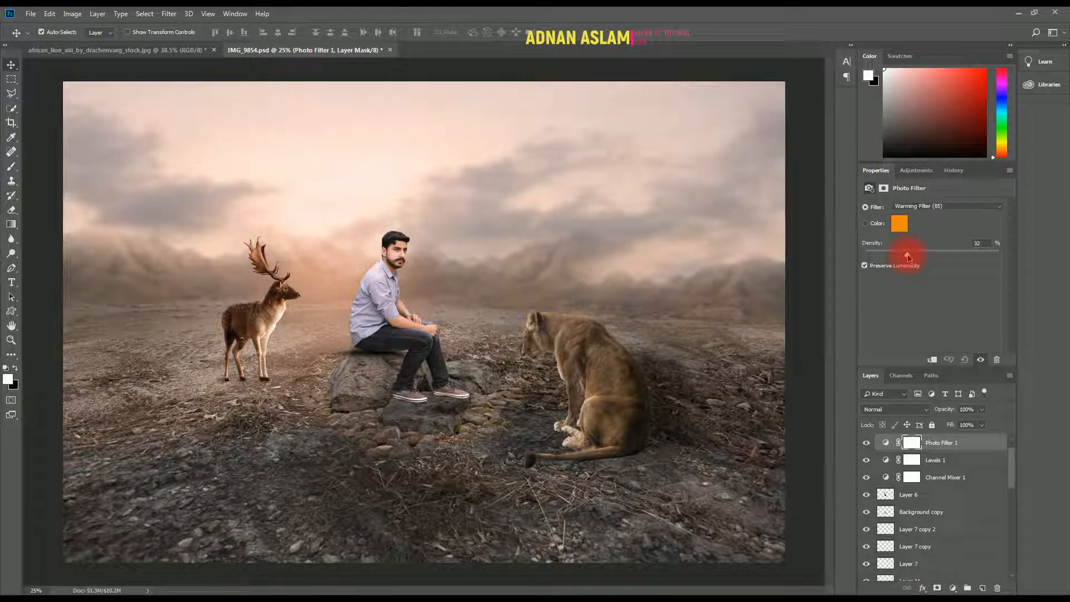
Create a new layer, fill it with the merged composite using Apply Image with Multiply blending, and save the document.
{"action": "left_click", "coordinate": [982, 589]}
{"action": "left_click", "coordinate": [279, 106]}
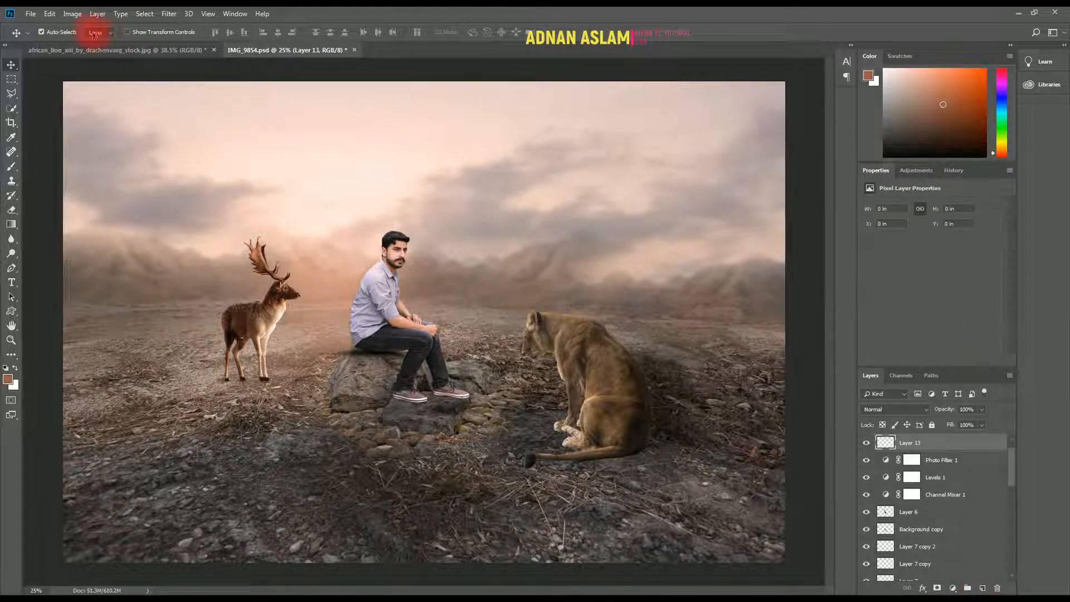
{"action": "left_click", "coordinate": [73, 14]}
{"action": "left_click", "coordinate": [107, 172]}
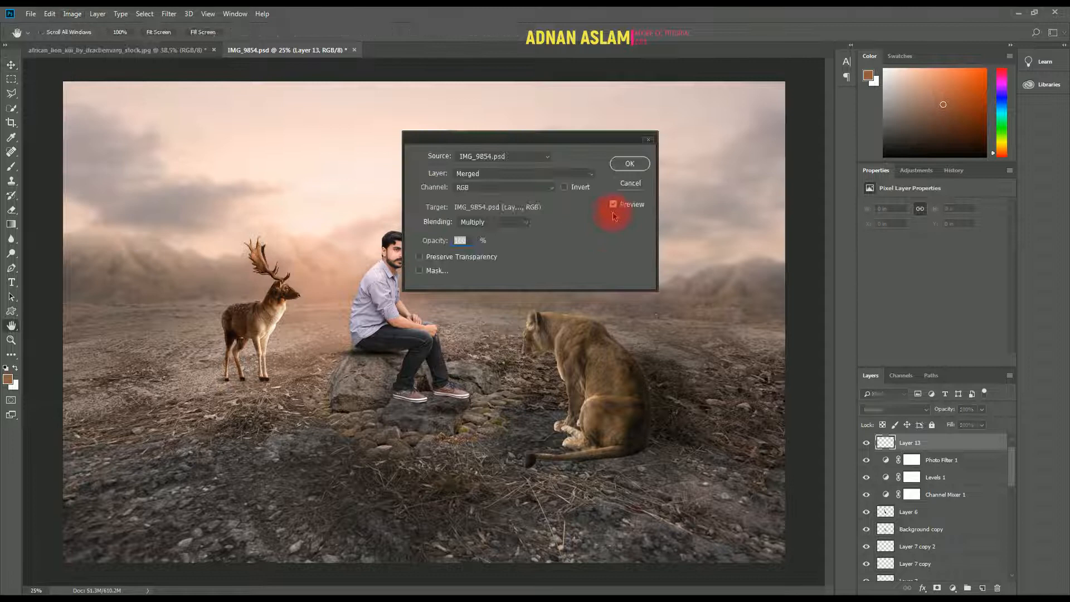
{"action": "left_click", "coordinate": [630, 166]}
{"action": "key", "text": "ctrl+s"}
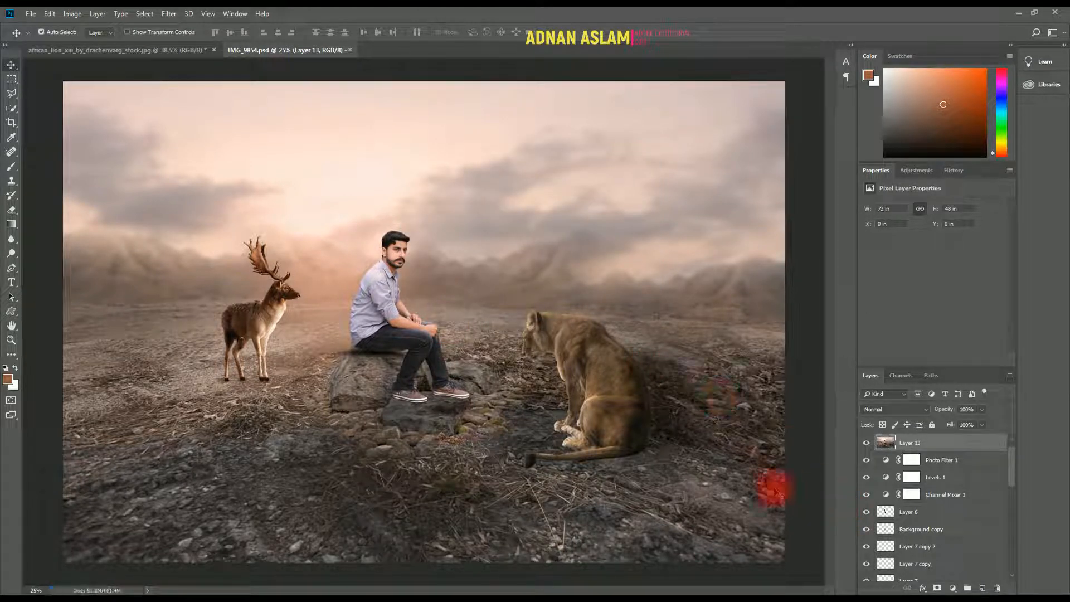
Add a Color Lookup adjustment layer above the merged layer with the TensionGreen.3DL LUT.
{"action": "left_click", "coordinate": [952, 588]}
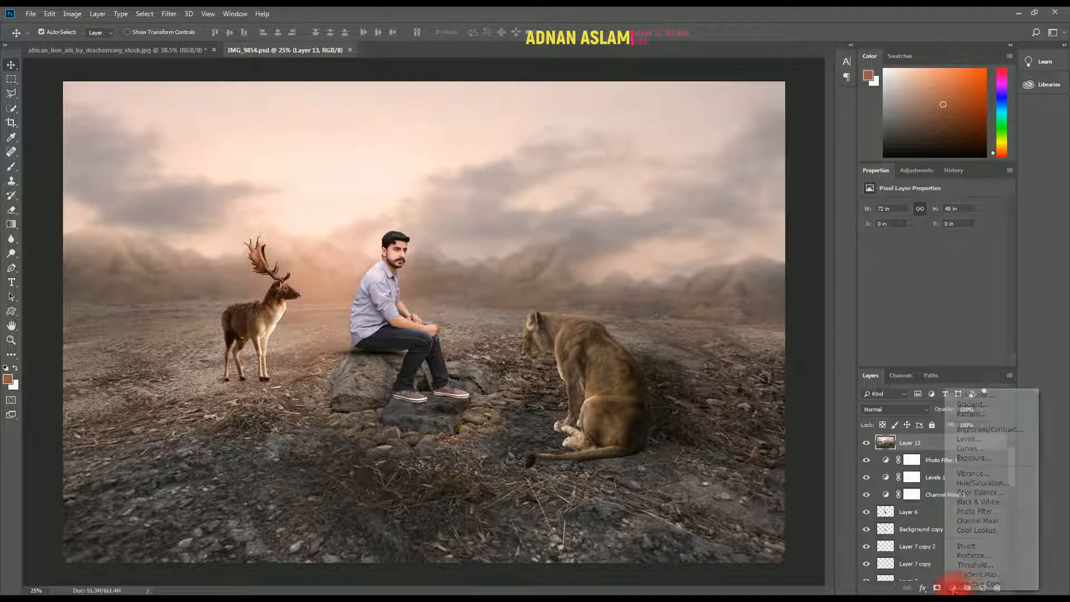
{"action": "left_click", "coordinate": [973, 530]}
{"action": "left_click", "coordinate": [924, 209]}
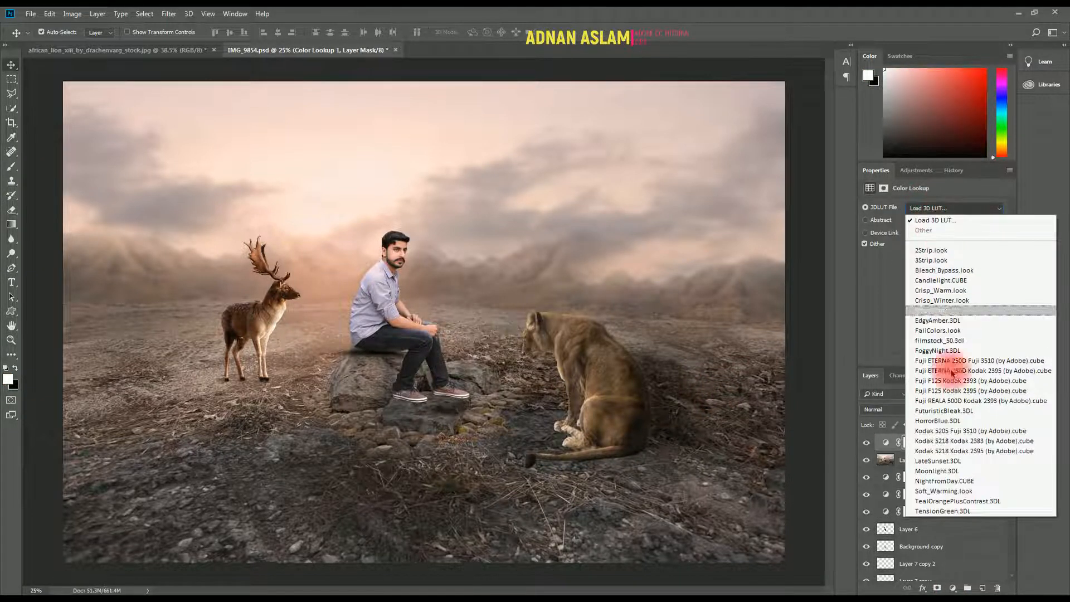
{"action": "left_click", "coordinate": [941, 512]}
Step backwards through the 3D LUT presets on the Color Lookup layer and choose FoggyNight.3DL.
{"action": "key", "text": "Up"}
{"action": "key", "text": "Up"}
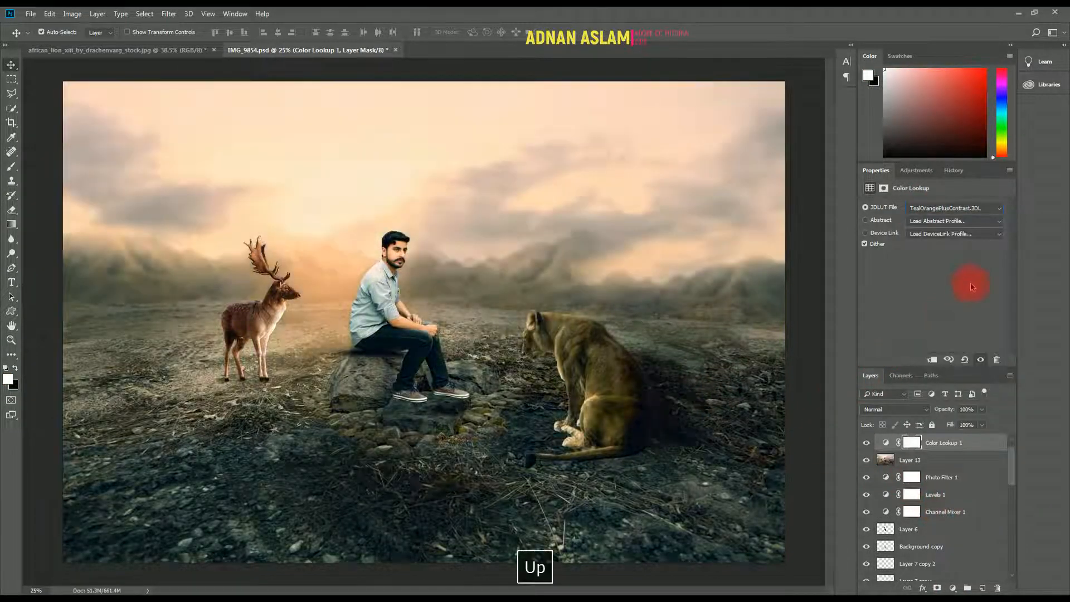
{"action": "key", "text": "Up"}
{"action": "key", "text": "Up"}
{"action": "key", "text": "Up"}
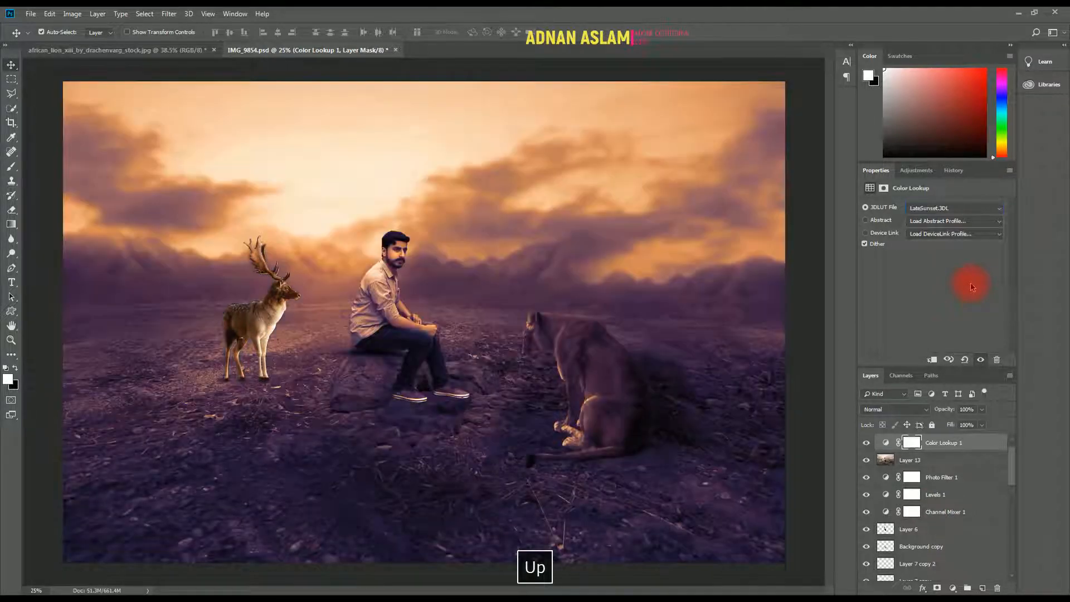
{"action": "key", "text": "Up"}
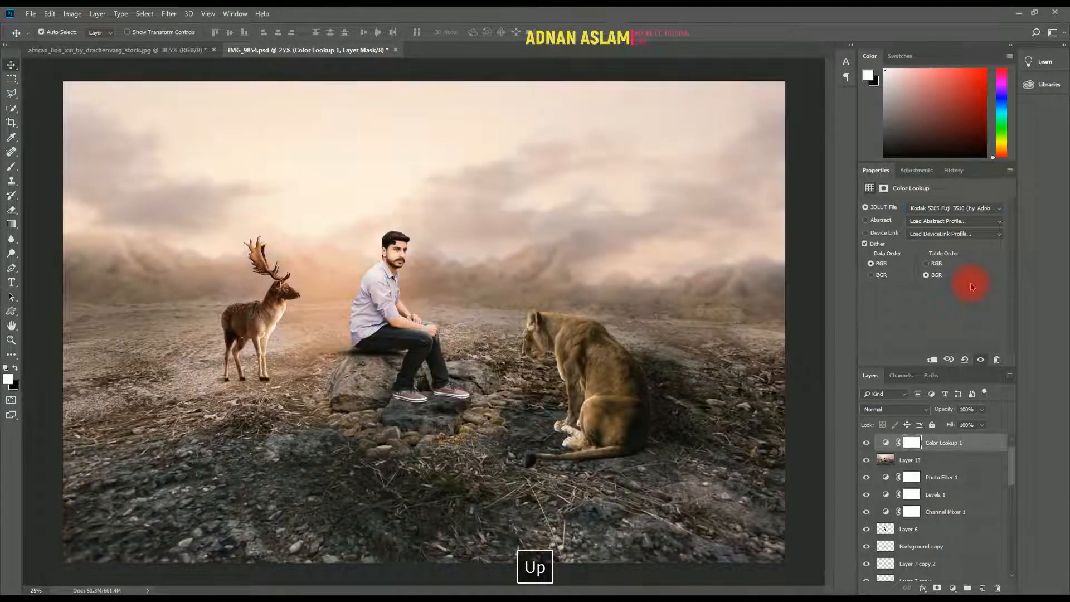
{"action": "key", "text": "Up"}
{"action": "key", "text": "Up"}
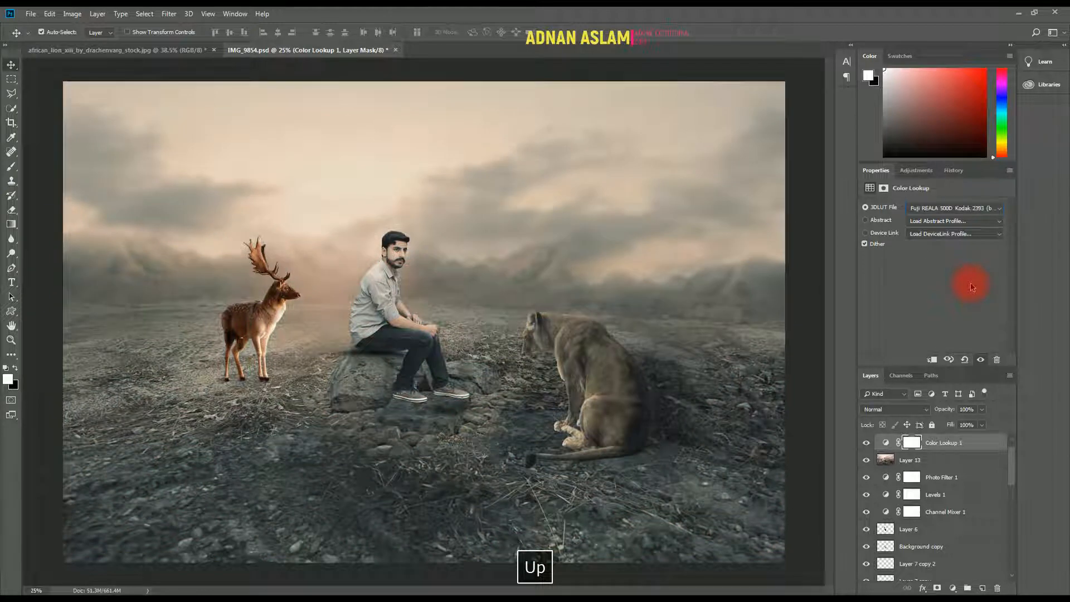
{"action": "key", "text": "Up"}
{"action": "key", "text": "Up"}
{"action": "key", "text": "Up"}
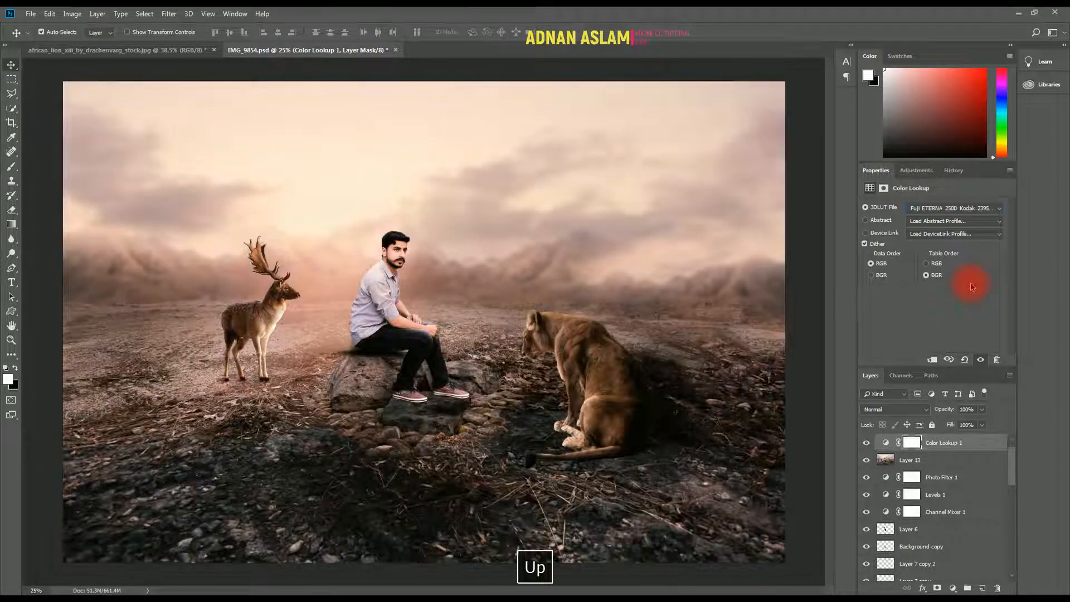
{"action": "key", "text": "Up"}
{"action": "key", "text": "Up"}
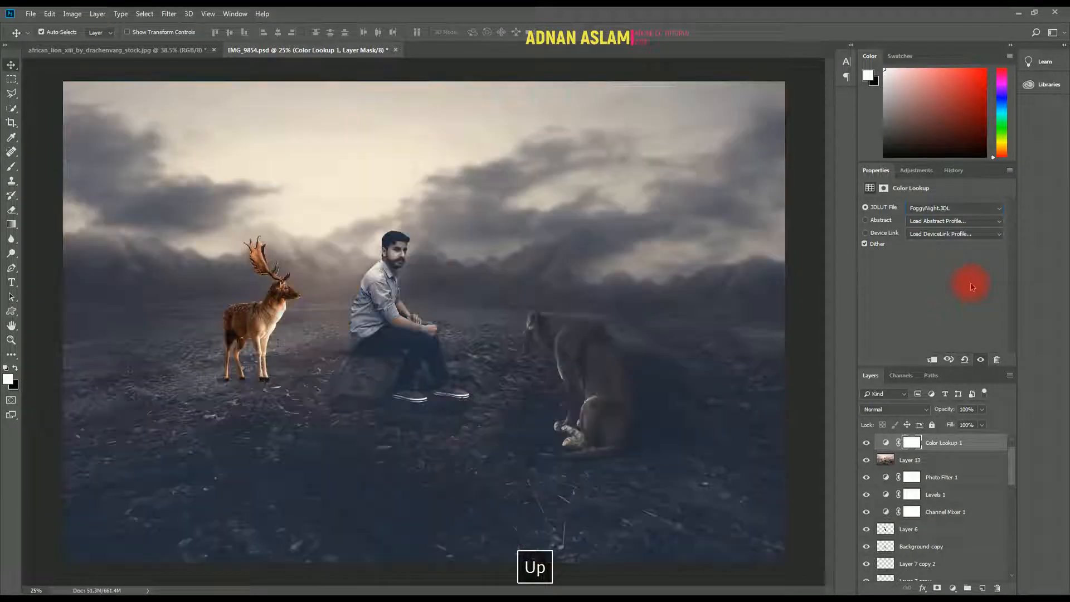
Reduce the Color Lookup layer's opacity to 58%.
{"action": "left_click", "coordinate": [640, 351]}
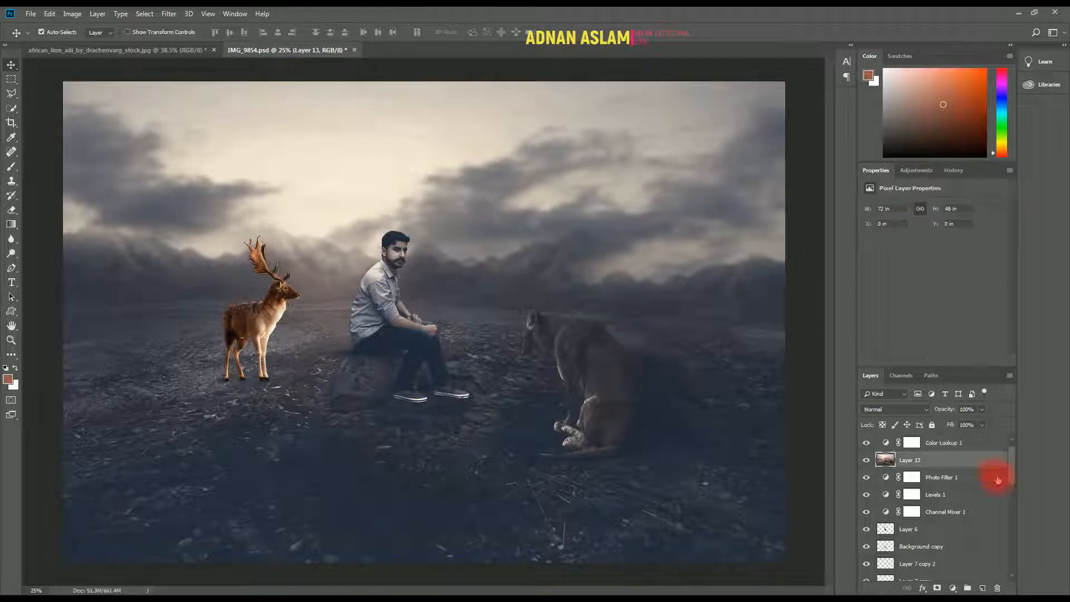
{"action": "left_click", "coordinate": [944, 446]}
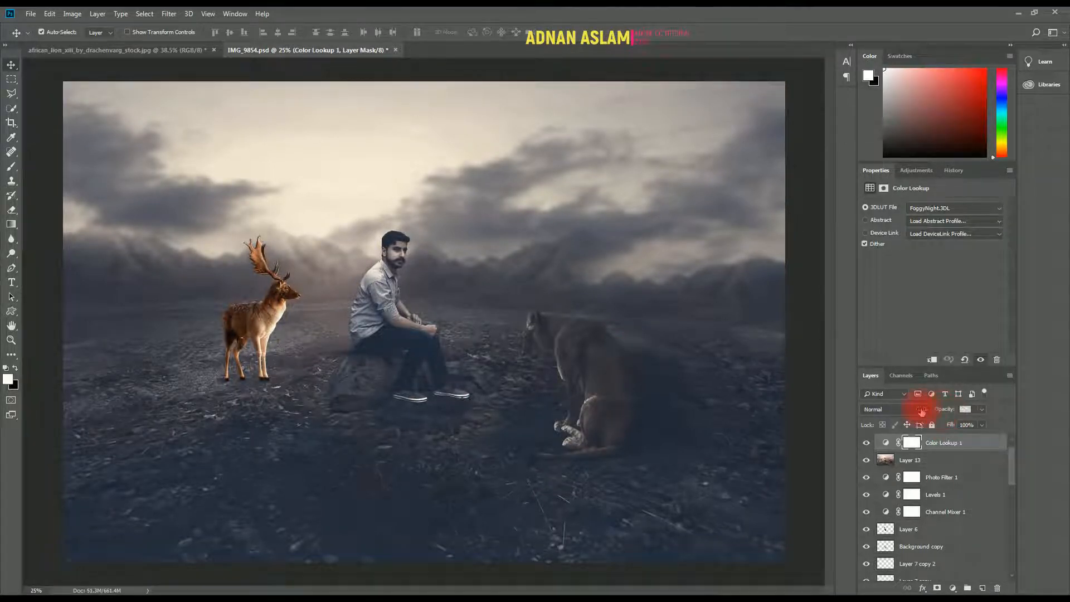
{"action": "left_click_drag", "start_coordinate": [921, 412], "coordinate": [942, 411]}
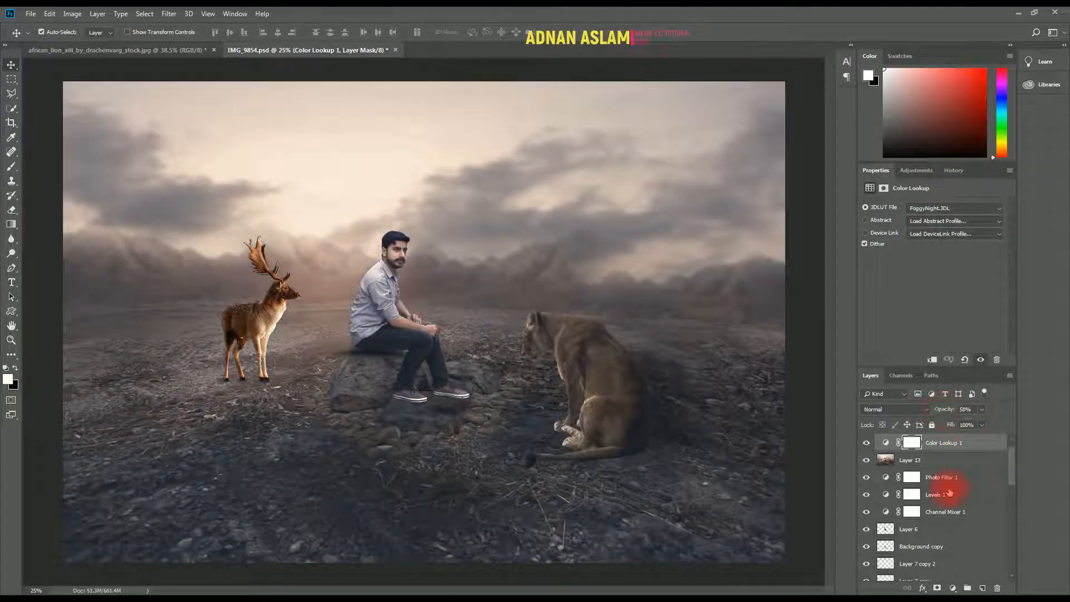
Select the Color Lookup layer's mask and set up the Brush tool at 1700 pixels.
{"action": "left_click", "coordinate": [914, 443]}
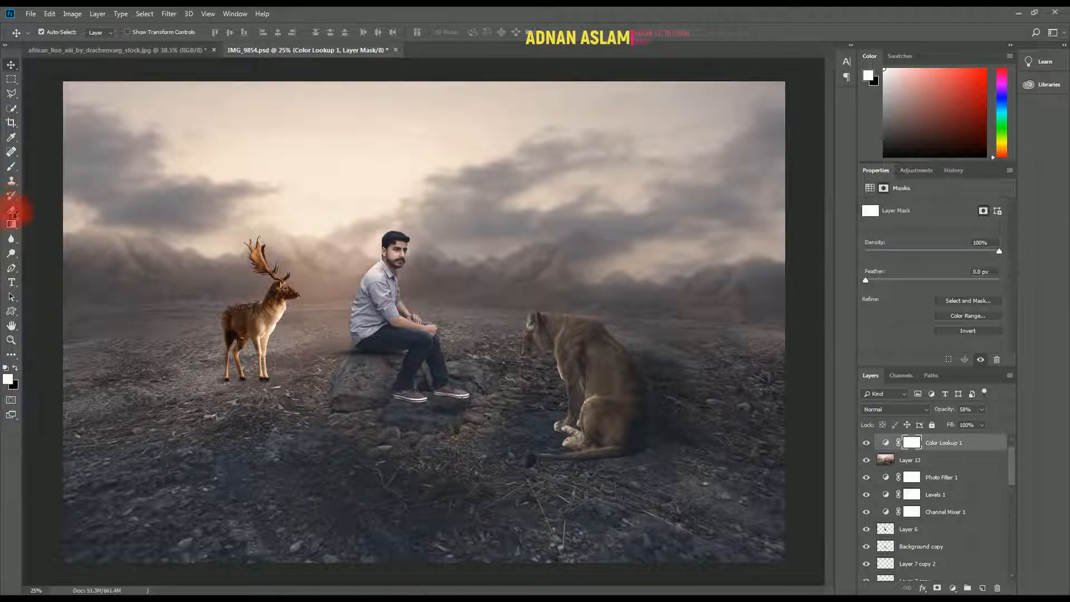
{"action": "left_click", "coordinate": [11, 166]}
{"action": "key", "text": "bracketright"}
{"action": "key", "text": "bracketright"}
{"action": "key", "text": "bracketright"}
{"action": "key", "text": "bracketright"}
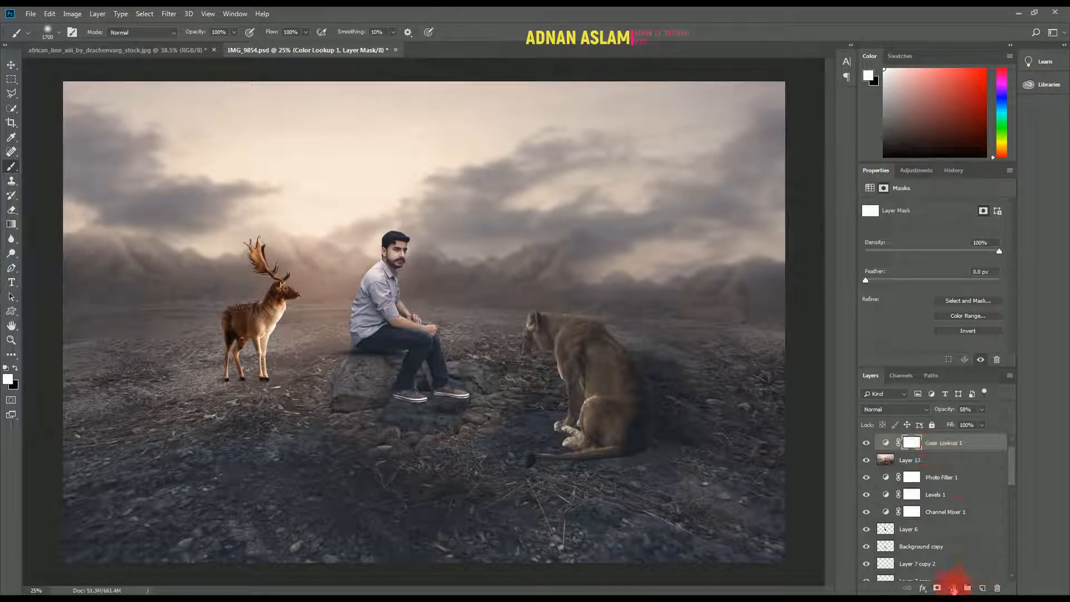
Add a vector mask to the Color Lookup layer and paint its layer mask black across the middle of the scene.
{"action": "left_click", "coordinate": [937, 588]}
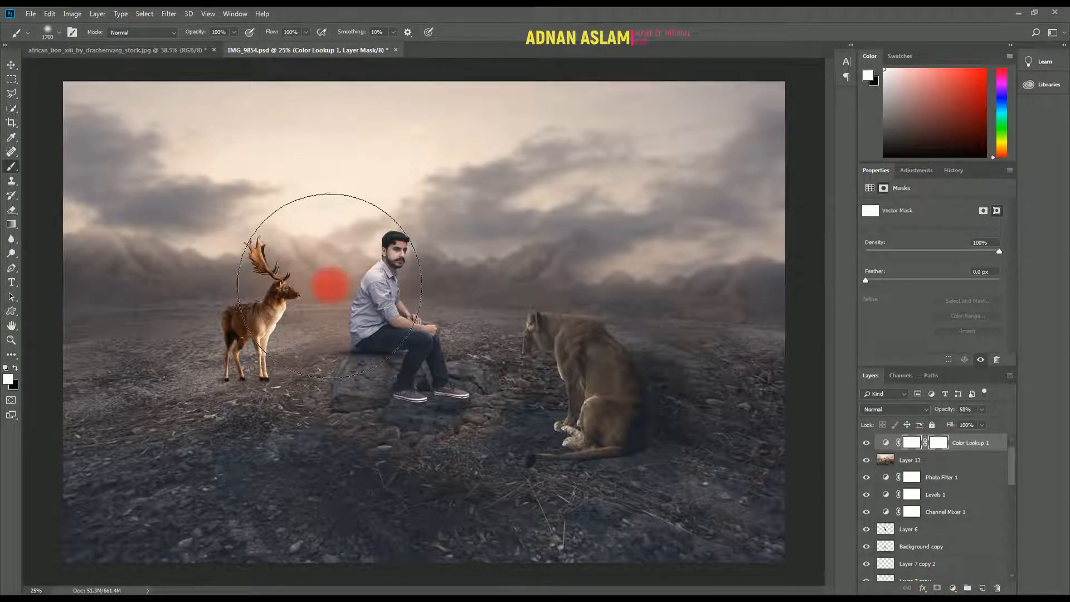
{"action": "key", "text": "x"}
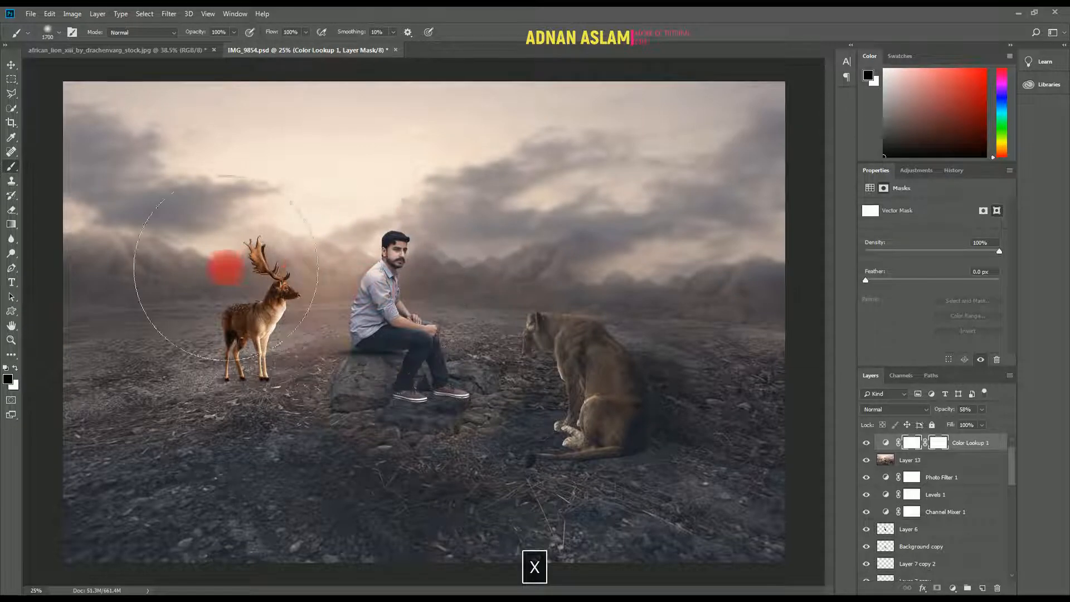
{"action": "left_click_drag", "start_coordinate": [227, 268], "coordinate": [368, 279]}
{"action": "mouse_move", "coordinate": [680, 265]}
{"action": "left_mouse_down"}
{"action": "mouse_move", "coordinate": [788, 262]}
{"action": "mouse_move", "coordinate": [713, 186]}
{"action": "mouse_move", "coordinate": [459, 240]}
{"action": "mouse_move", "coordinate": [477, 302]}
{"action": "mouse_move", "coordinate": [559, 328]}
{"action": "mouse_move", "coordinate": [577, 344]}
{"action": "mouse_move", "coordinate": [568, 354]}
{"action": "mouse_move", "coordinate": [352, 303]}
{"action": "mouse_move", "coordinate": [197, 334]}
{"action": "mouse_move", "coordinate": [282, 312]}
{"action": "mouse_move", "coordinate": [388, 306]}
{"action": "mouse_move", "coordinate": [572, 348]}
{"action": "mouse_move", "coordinate": [405, 296]}
{"action": "mouse_move", "coordinate": [278, 276]}
{"action": "mouse_move", "coordinate": [409, 334]}
{"action": "mouse_move", "coordinate": [435, 313]}
{"action": "mouse_move", "coordinate": [417, 300]}
{"action": "mouse_move", "coordinate": [346, 301]}
{"action": "mouse_move", "coordinate": [346, 280]}
{"action": "mouse_move", "coordinate": [299, 269]}
{"action": "mouse_move", "coordinate": [235, 278]}
{"action": "mouse_move", "coordinate": [338, 252]}
{"action": "mouse_move", "coordinate": [422, 284]}
{"action": "mouse_move", "coordinate": [559, 303]}
{"action": "mouse_move", "coordinate": [550, 304]}
{"action": "mouse_move", "coordinate": [576, 336]}
{"action": "mouse_move", "coordinate": [614, 260]}
{"action": "mouse_move", "coordinate": [672, 248]}
{"action": "mouse_move", "coordinate": [489, 235]}
{"action": "mouse_move", "coordinate": [399, 230]}
{"action": "mouse_move", "coordinate": [371, 255]}
{"action": "mouse_move", "coordinate": [821, 375]}
{"action": "left_mouse_up"}
{"action": "key", "text": "ctrl+alt+z"}
{"action": "key", "text": "ctrl+alt+z"}
{"action": "key", "text": "ctrl+alt+z"}
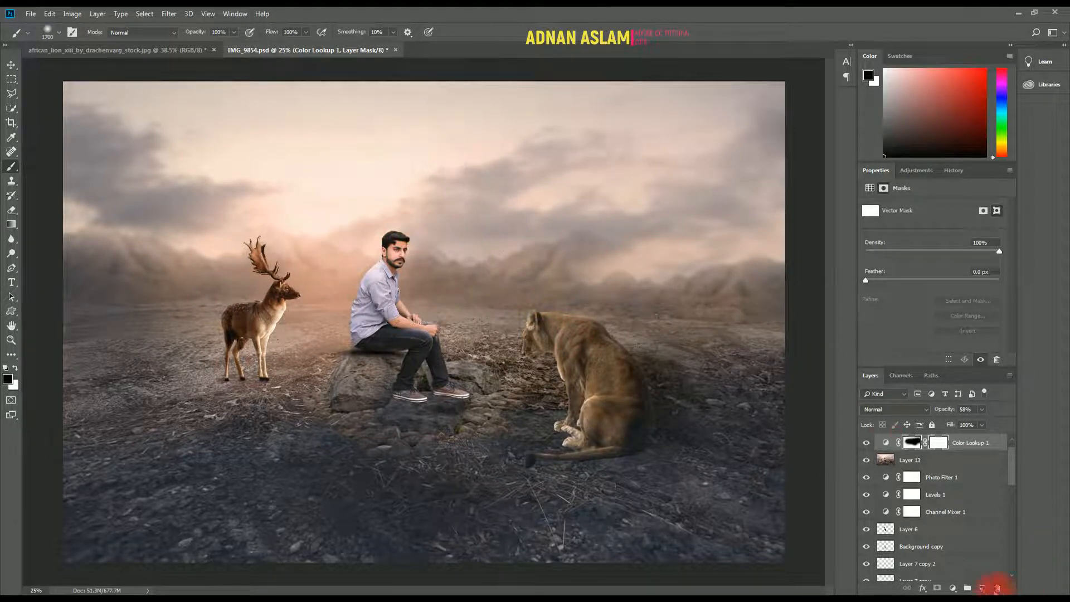
Add a second Color Lookup adjustment layer above the first and load the last 3D LUT preset in the list.
{"action": "left_click", "coordinate": [955, 589]}
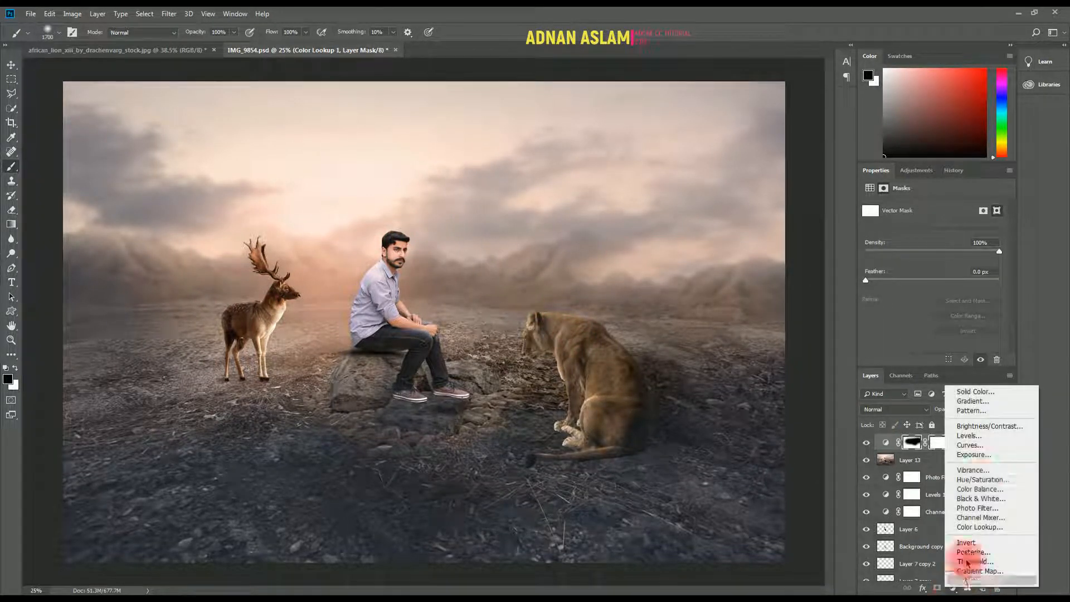
{"action": "left_click", "coordinate": [981, 520]}
{"action": "left_click", "coordinate": [946, 210]}
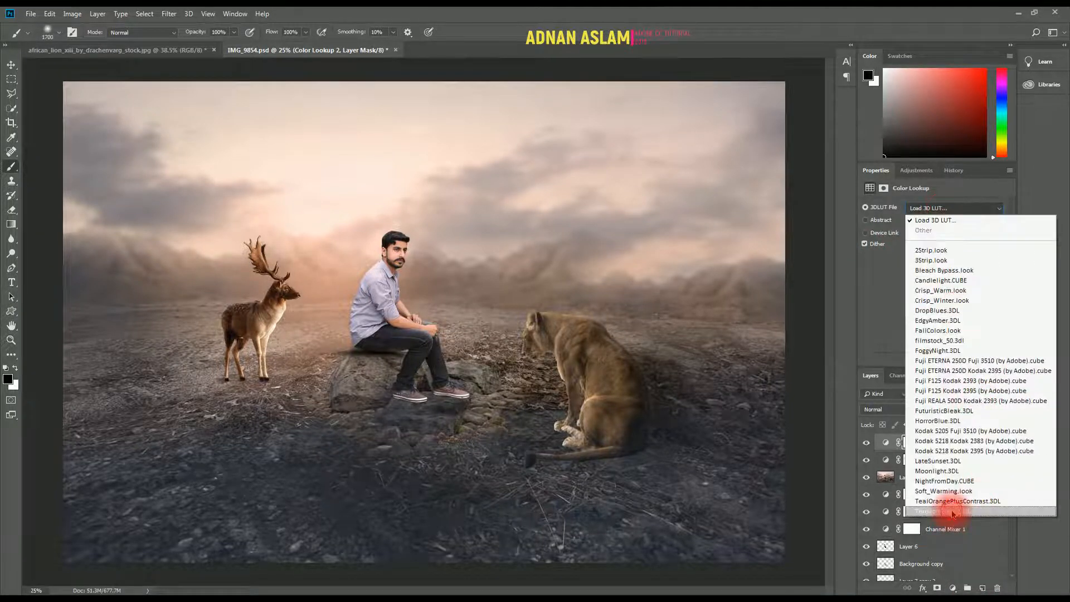
{"action": "left_click", "coordinate": [953, 513]}
Step through the second Color Lookup layer's 3D LUT presets to Kodak 5218 Kodak 2395 and reduce the layer's opacity to 70%.
{"action": "key", "text": "Up"}
{"action": "key", "text": "Up"}
{"action": "key", "text": "Up"}
{"action": "key", "text": "Up"}
{"action": "key", "text": "Up"}
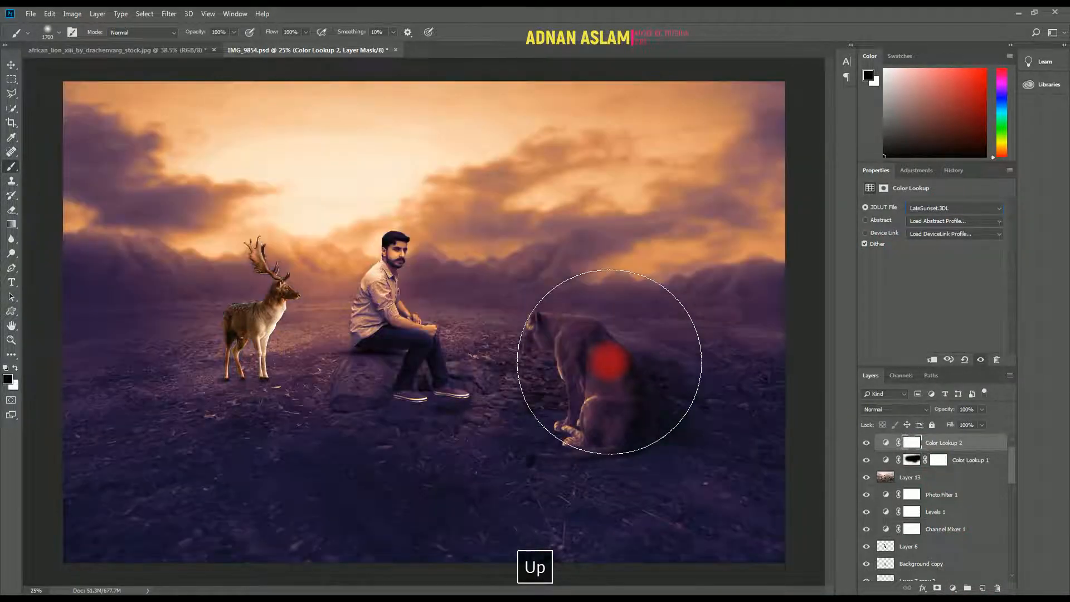
{"action": "key", "text": "Up"}
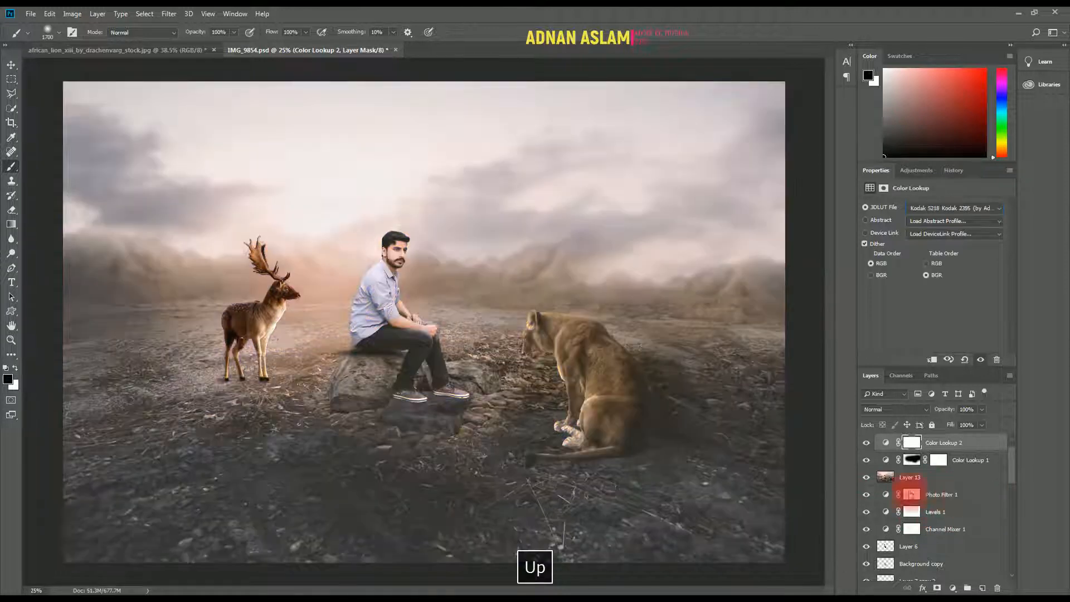
{"action": "key", "text": "Up"}
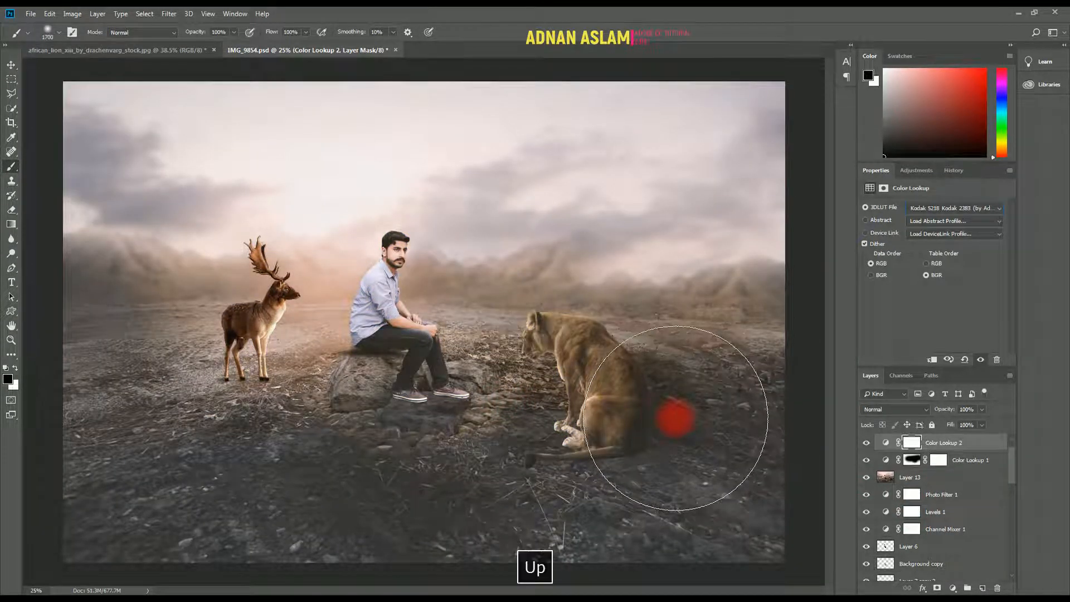
{"action": "key", "text": "Down"}
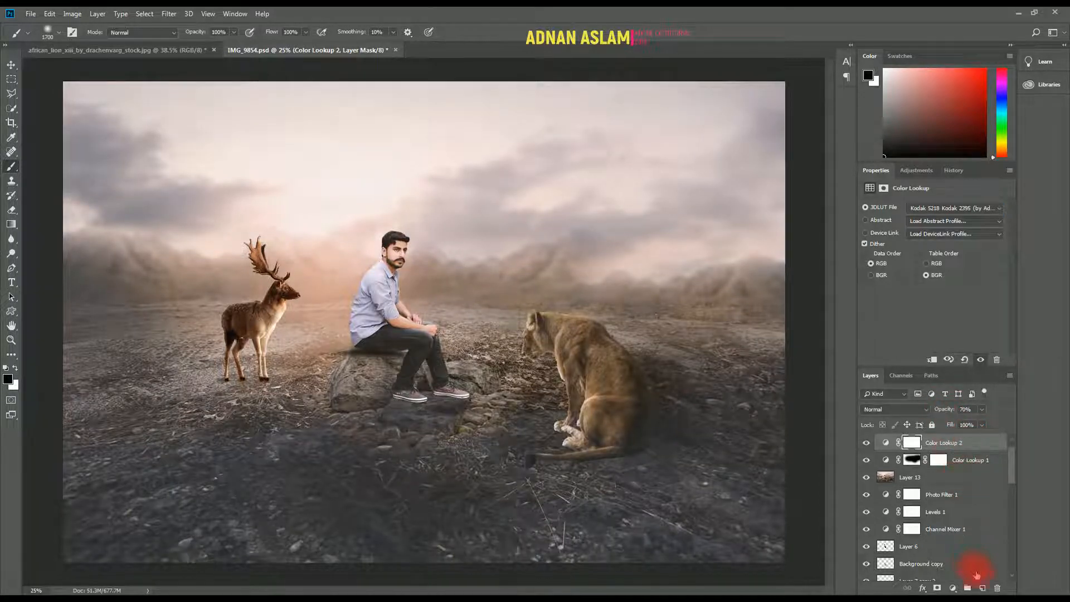
Create a new layer on top and fill it with the merged composite using Apply Image.
{"action": "left_click", "coordinate": [983, 588]}
{"action": "left_click", "coordinate": [167, 156], "text": "alt"}
{"action": "left_click", "coordinate": [73, 14]}
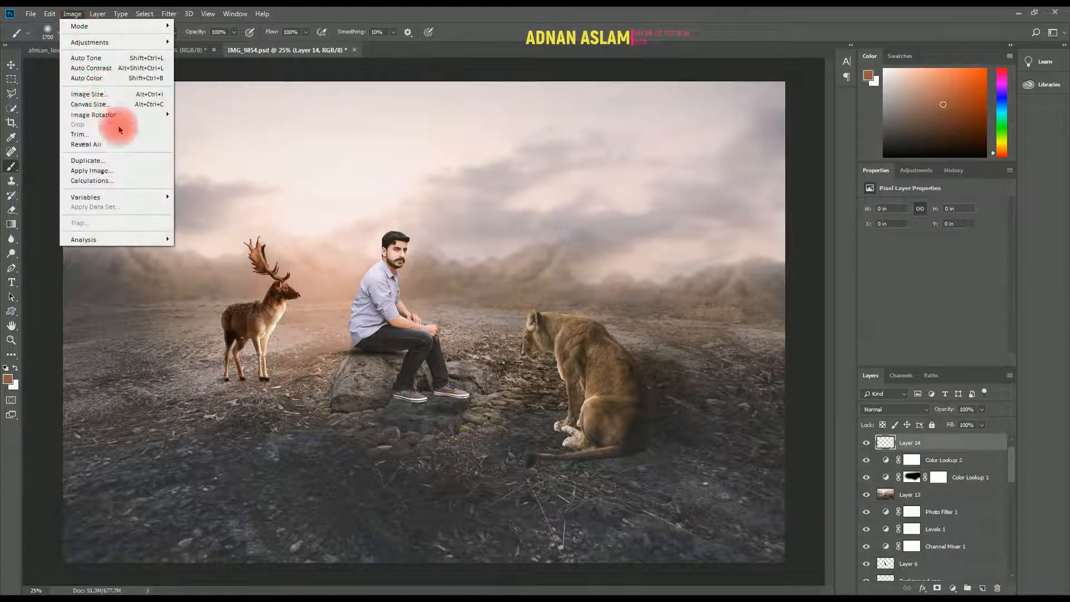
{"action": "left_click", "coordinate": [113, 171]}
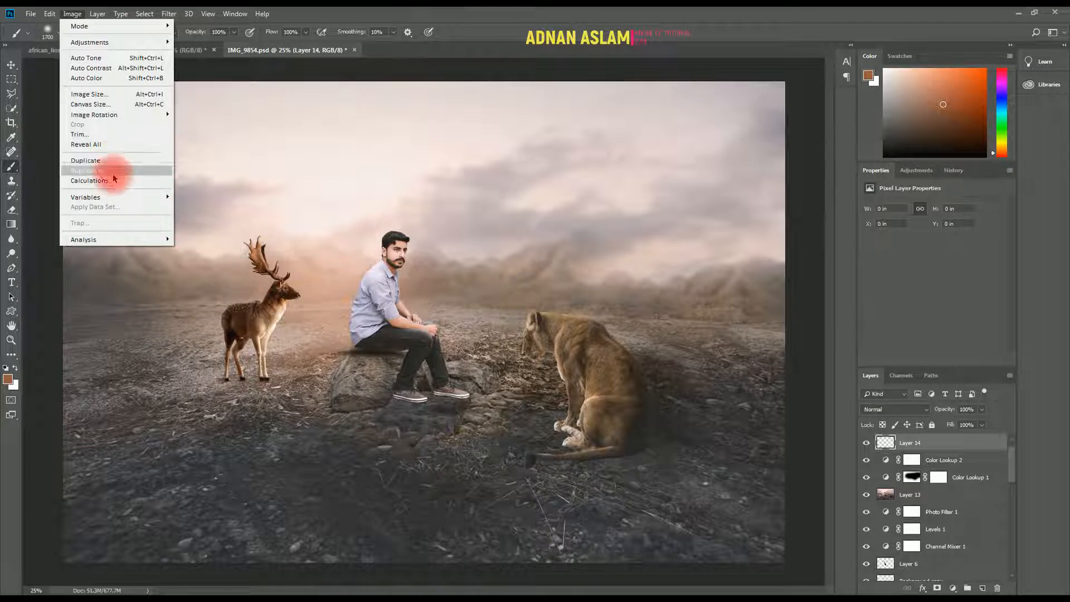
{"action": "key", "text": "Return"}
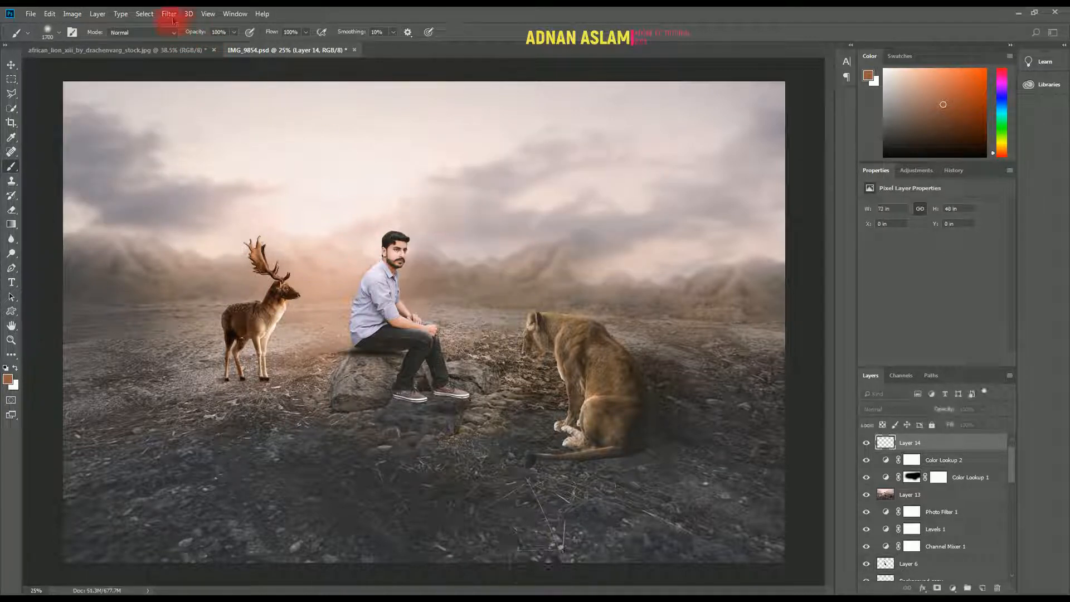
Start the Camera Raw Filter on the merged layer, set Exposure to -0.10 and raise Dehaze.
{"action": "left_click", "coordinate": [170, 15]}
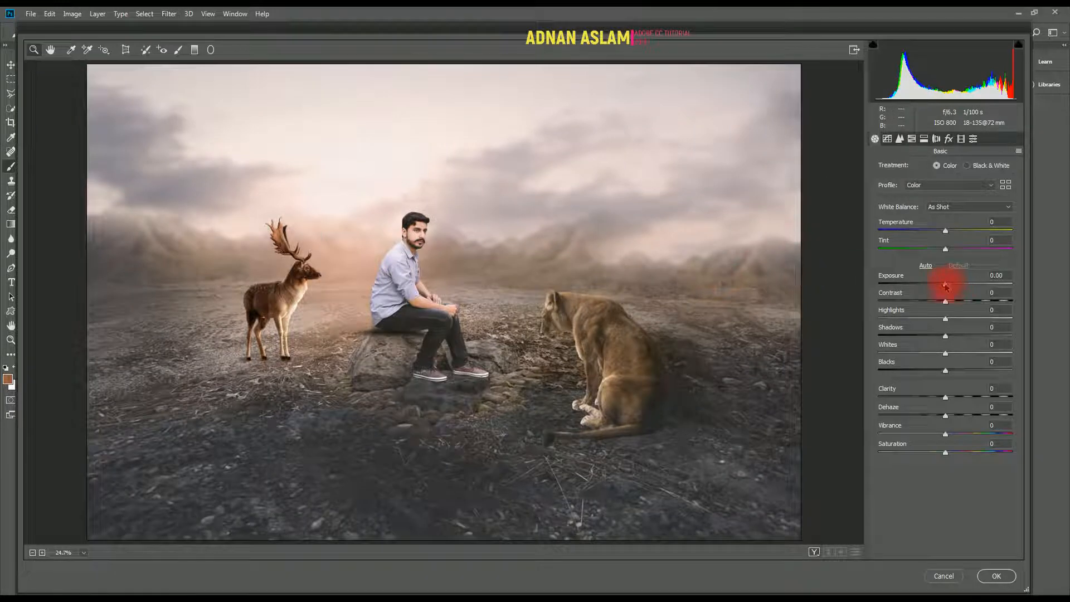
{"action": "left_click_drag", "start_coordinate": [946, 286], "coordinate": [945, 287]}
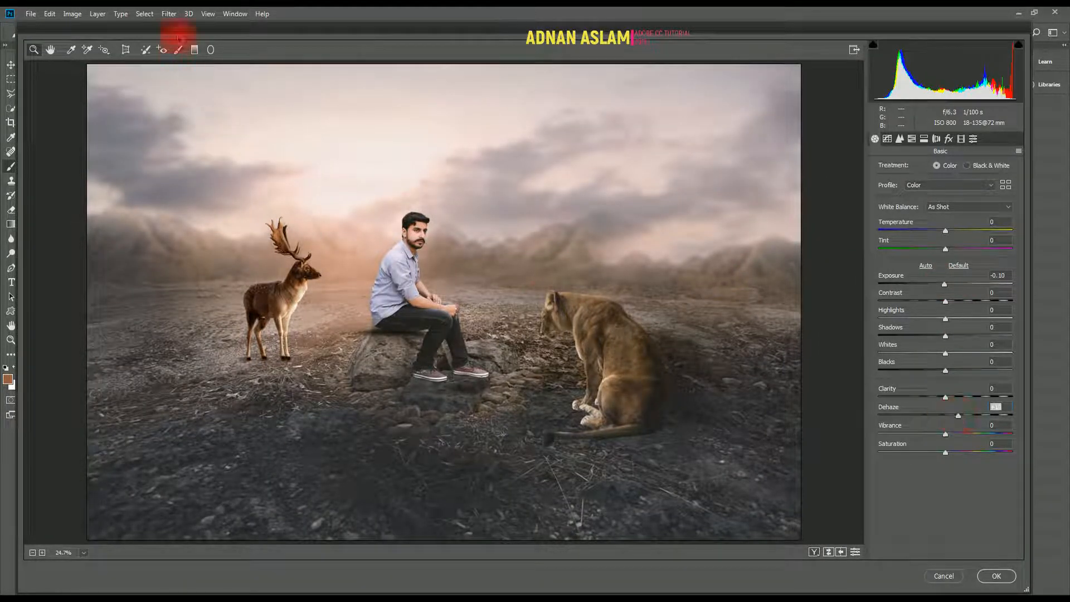
Draw a large radial filter around the scene with a reduced-exposure Outside effect, apply the Camera Raw Filter and save the document.
{"action": "left_click", "coordinate": [211, 49]}
{"action": "left_click_drag", "start_coordinate": [357, 352], "coordinate": [581, 432]}
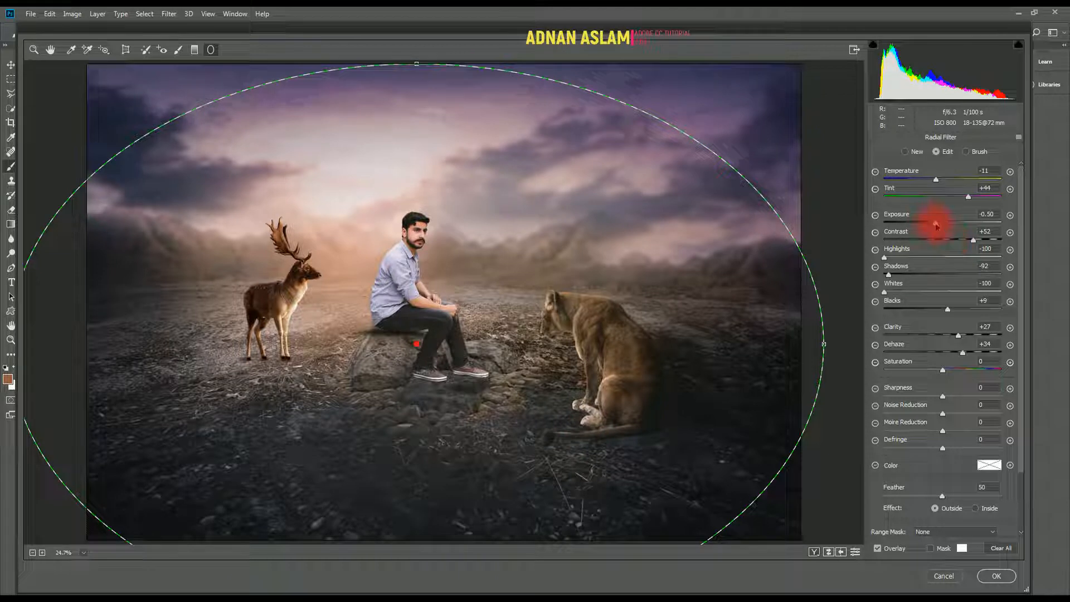
{"action": "left_click_drag", "start_coordinate": [937, 224], "coordinate": [944, 231]}
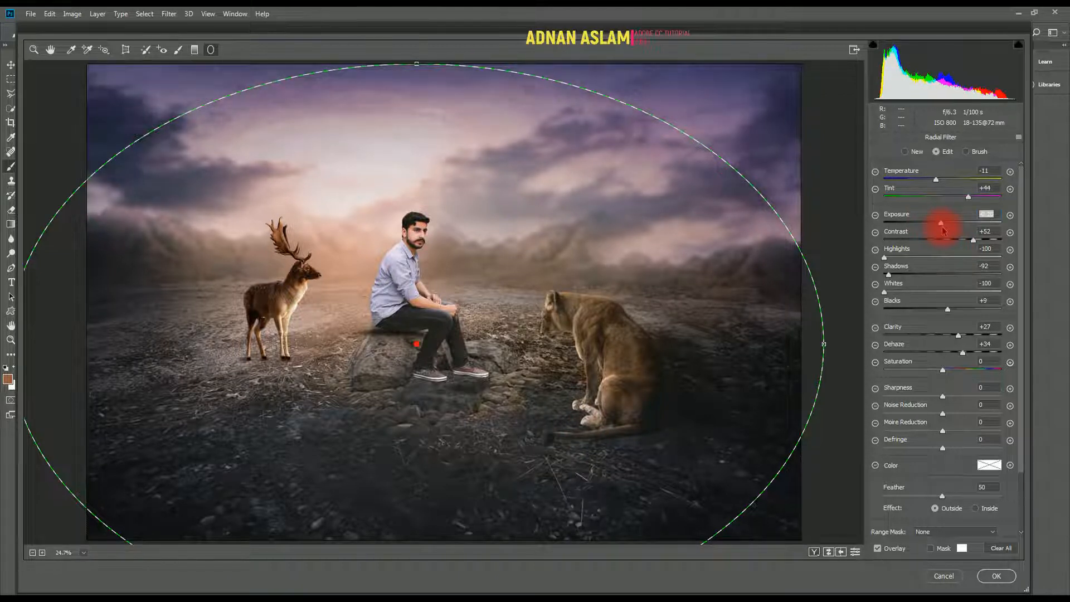
{"action": "left_click", "coordinate": [998, 574]}
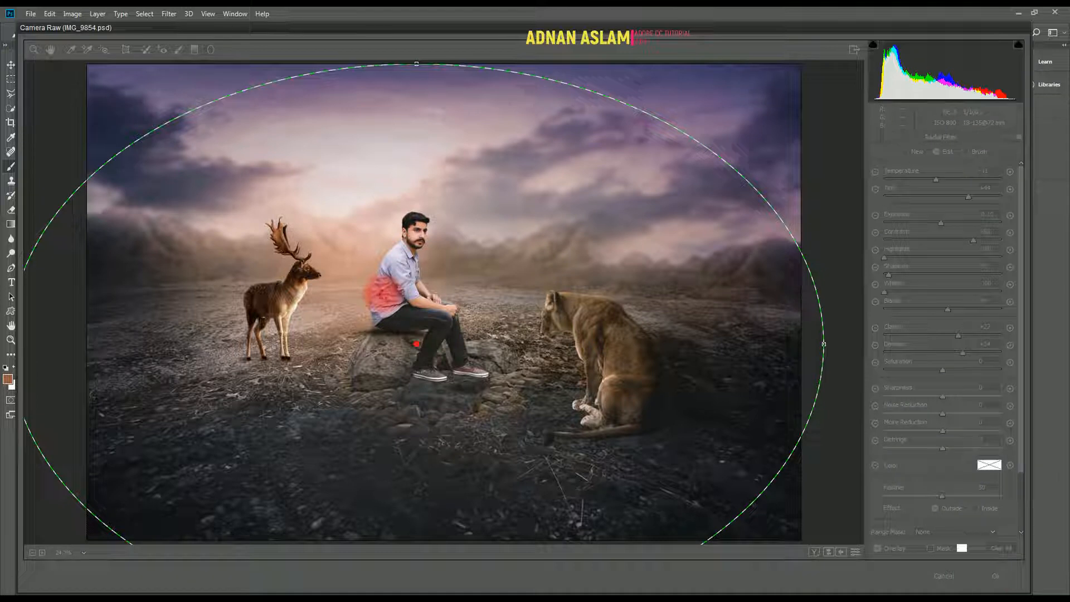
{"action": "key", "text": "v"}
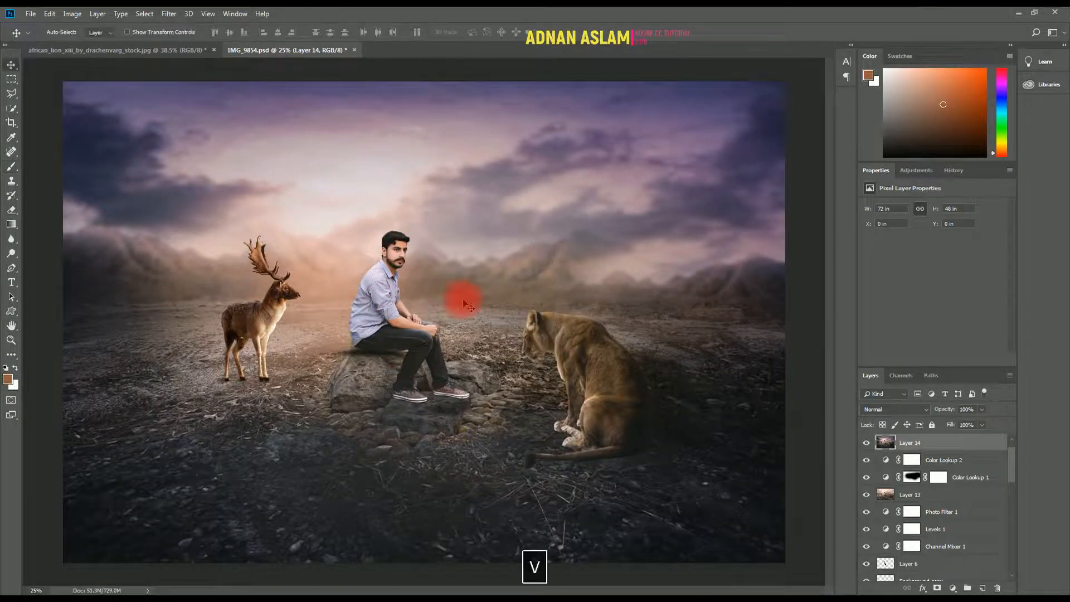
{"action": "key", "text": "ctrl+s"}
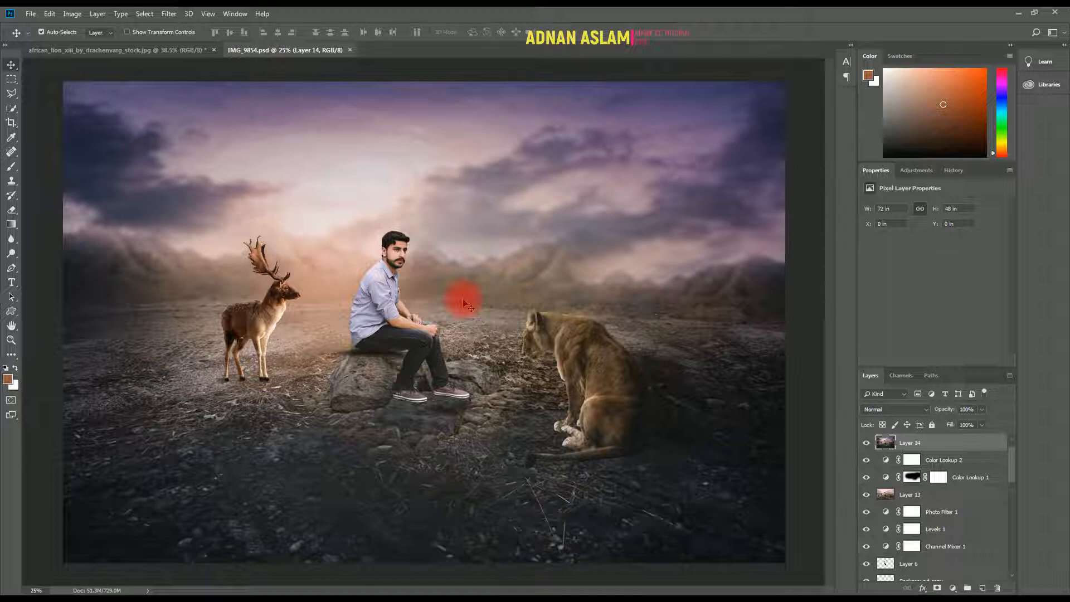
Soften the lioness's edges around the tail, muzzle and paws using the Blur tool with a 90-pixel brush.
{"action": "left_click_drag", "start_coordinate": [591, 462], "coordinate": [647, 547]}
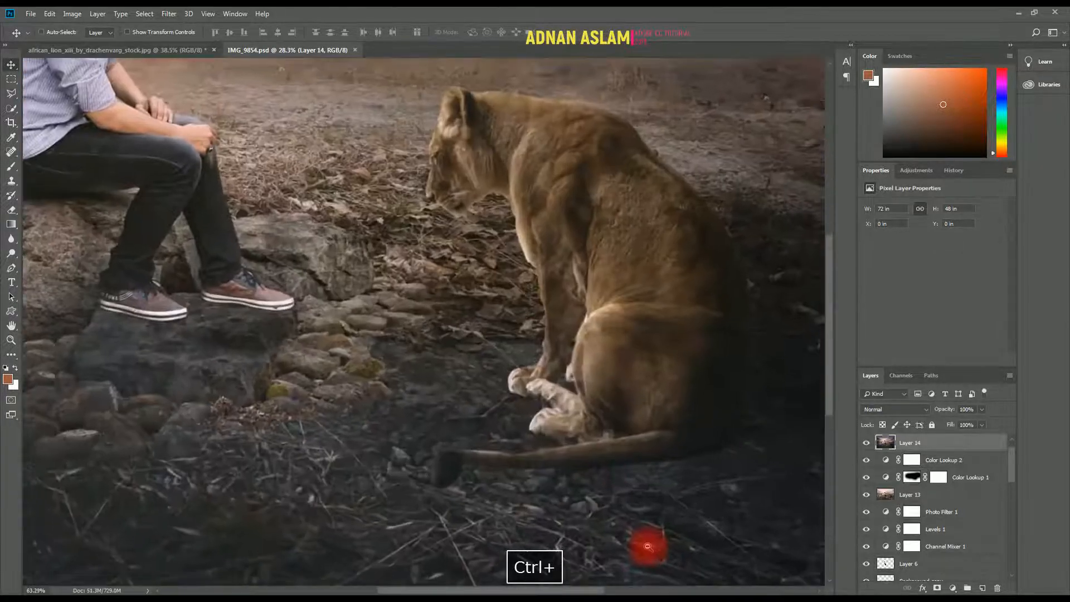
{"action": "key", "text": "r"}
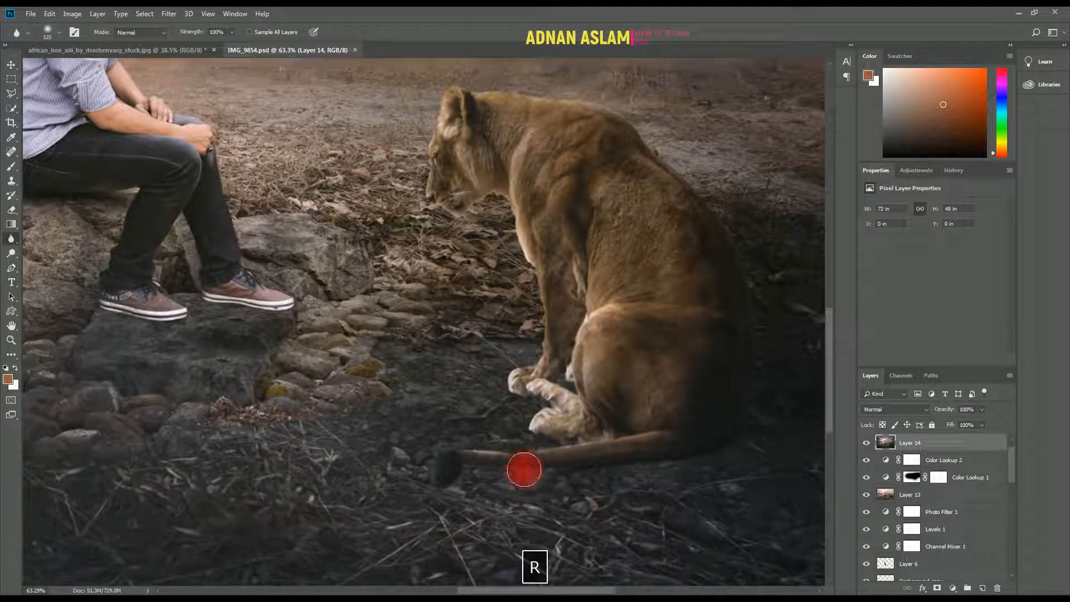
{"action": "key", "text": "bracketleft"}
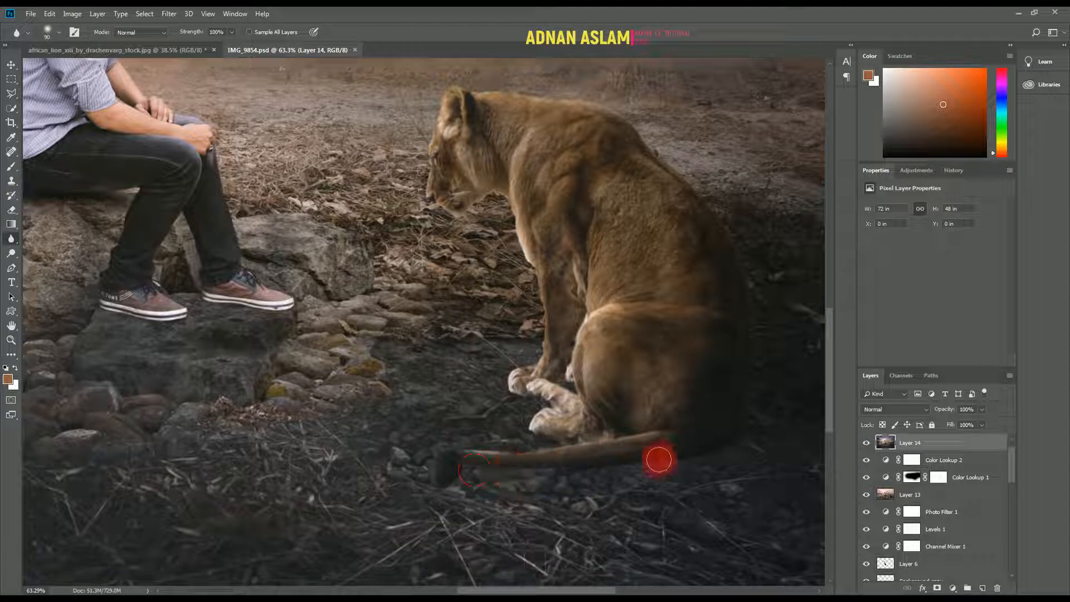
{"action": "key", "text": "space"}
{"action": "left_click_drag", "start_coordinate": [758, 425], "coordinate": [689, 498]}
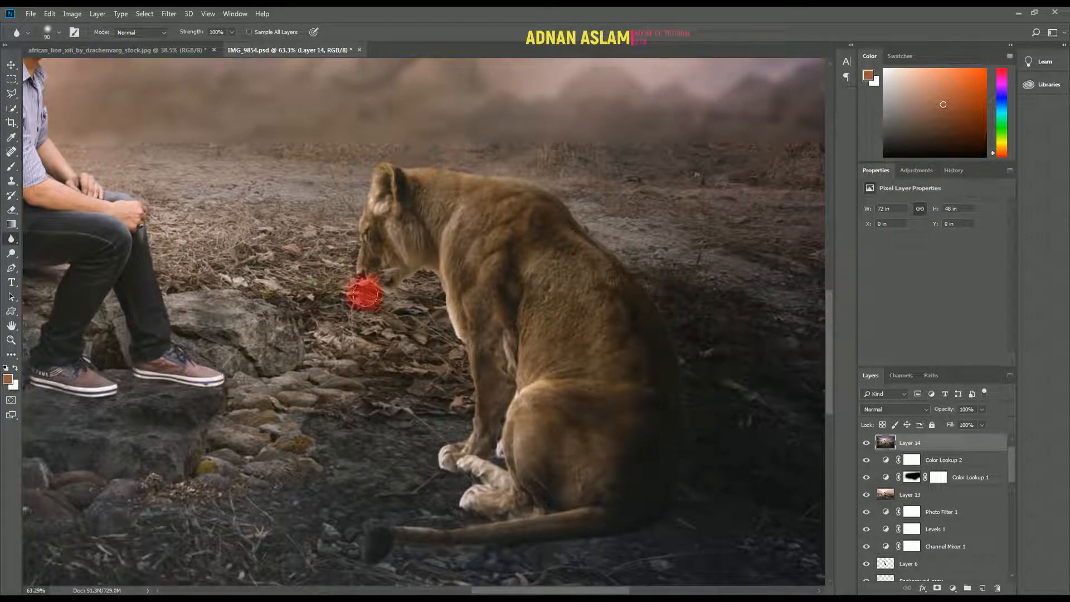
{"action": "mouse_move", "coordinate": [476, 429]}
{"action": "left_mouse_down"}
{"action": "mouse_move", "coordinate": [455, 456]}
{"action": "mouse_move", "coordinate": [488, 490]}
{"action": "left_mouse_up"}
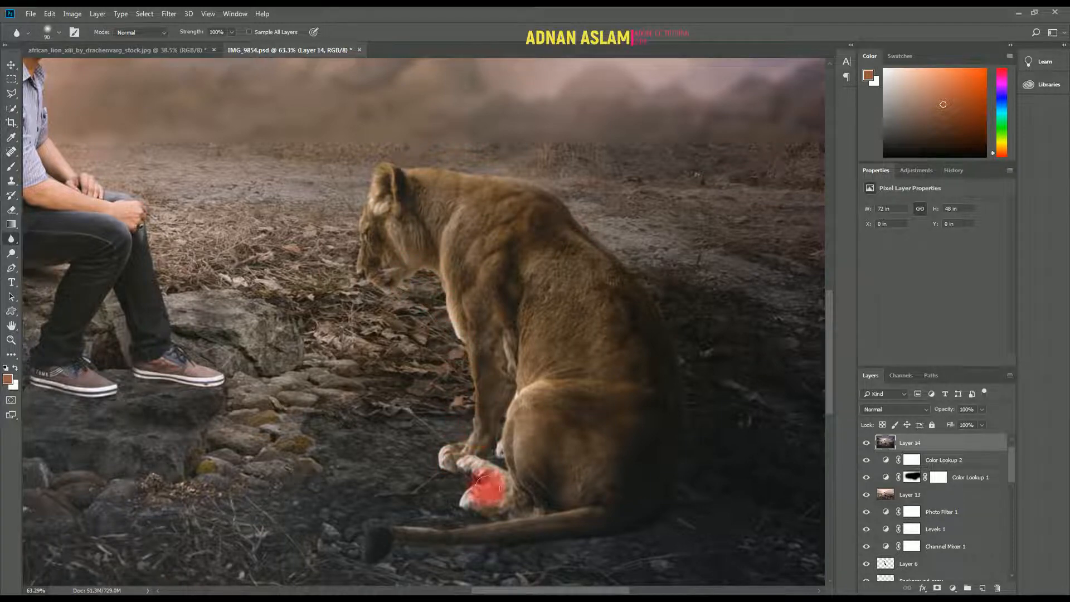
Soften the deer's outline along its chest, legs and body with the Blur tool and save the document.
{"action": "key", "text": "space"}
{"action": "left_click_drag", "start_coordinate": [663, 498], "coordinate": [803, 484]}
{"action": "left_click_drag", "start_coordinate": [362, 267], "coordinate": [564, 304]}
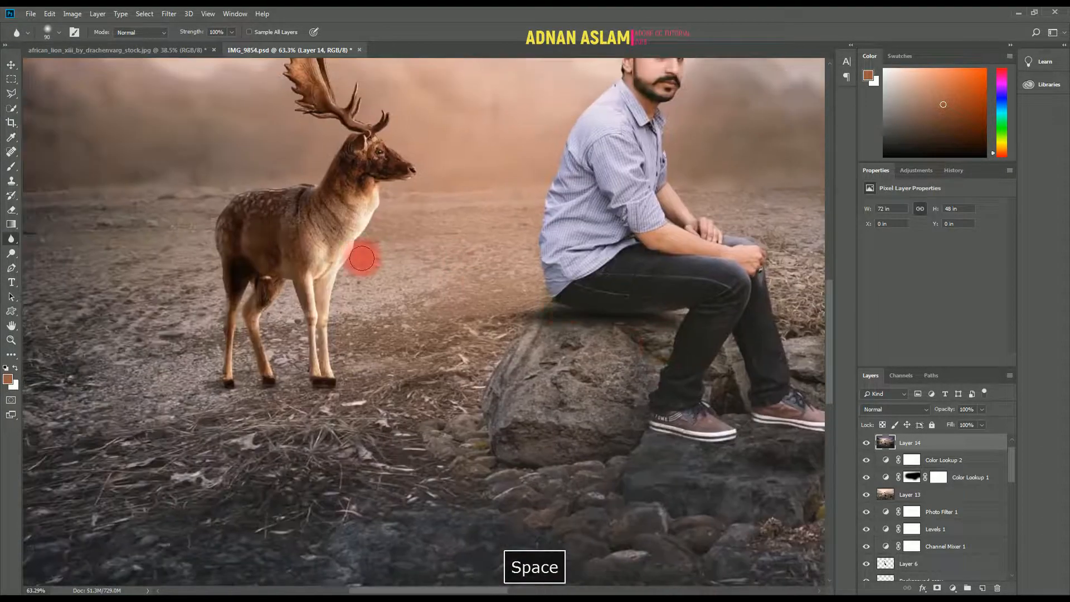
{"action": "mouse_move", "coordinate": [371, 237]}
{"action": "left_mouse_down"}
{"action": "mouse_move", "coordinate": [424, 176]}
{"action": "mouse_move", "coordinate": [421, 155]}
{"action": "mouse_move", "coordinate": [306, 75]}
{"action": "mouse_move", "coordinate": [322, 169]}
{"action": "mouse_move", "coordinate": [280, 192]}
{"action": "mouse_move", "coordinate": [256, 187]}
{"action": "mouse_move", "coordinate": [210, 270]}
{"action": "mouse_move", "coordinate": [221, 393]}
{"action": "left_mouse_up"}
{"action": "mouse_move", "coordinate": [273, 371]}
{"action": "left_mouse_down"}
{"action": "mouse_move", "coordinate": [285, 289]}
{"action": "mouse_move", "coordinate": [304, 371]}
{"action": "mouse_move", "coordinate": [325, 387]}
{"action": "mouse_move", "coordinate": [335, 299]}
{"action": "mouse_move", "coordinate": [382, 258]}
{"action": "mouse_move", "coordinate": [364, 240]}
{"action": "mouse_move", "coordinate": [385, 191]}
{"action": "mouse_move", "coordinate": [383, 216]}
{"action": "left_mouse_up"}
{"action": "key", "text": "ctrl+minus"}
{"action": "key", "text": "ctrl+minus"}
{"action": "key", "text": "ctrl+minus"}
{"action": "key", "text": "v"}
{"action": "key", "text": "ctrl+s"}
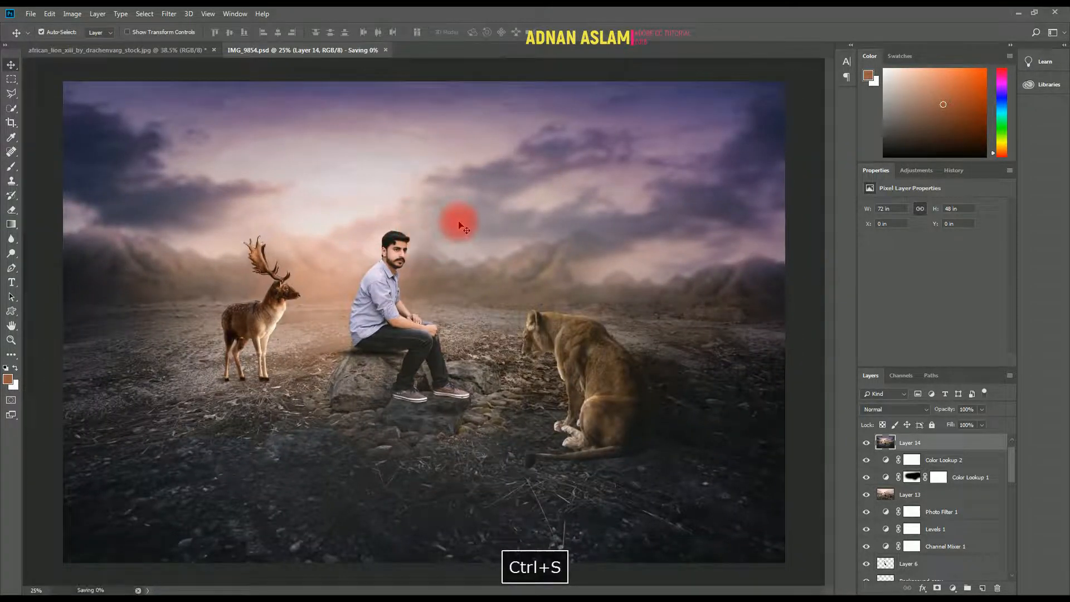
Add a third Color Lookup adjustment layer with TealOrangePlusContrast.3DL and step backwards through the 3D LUT presets to Moonlight.3DL.
{"action": "left_click", "coordinate": [952, 588]}
{"action": "left_click", "coordinate": [980, 529]}
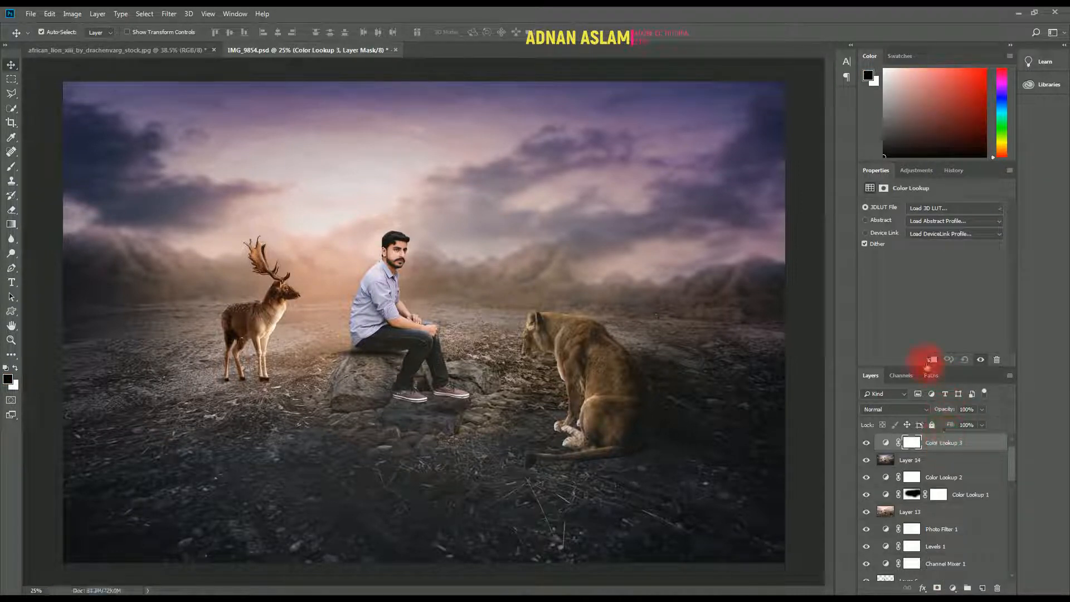
{"action": "left_click", "coordinate": [942, 208]}
{"action": "left_click", "coordinate": [940, 501]}
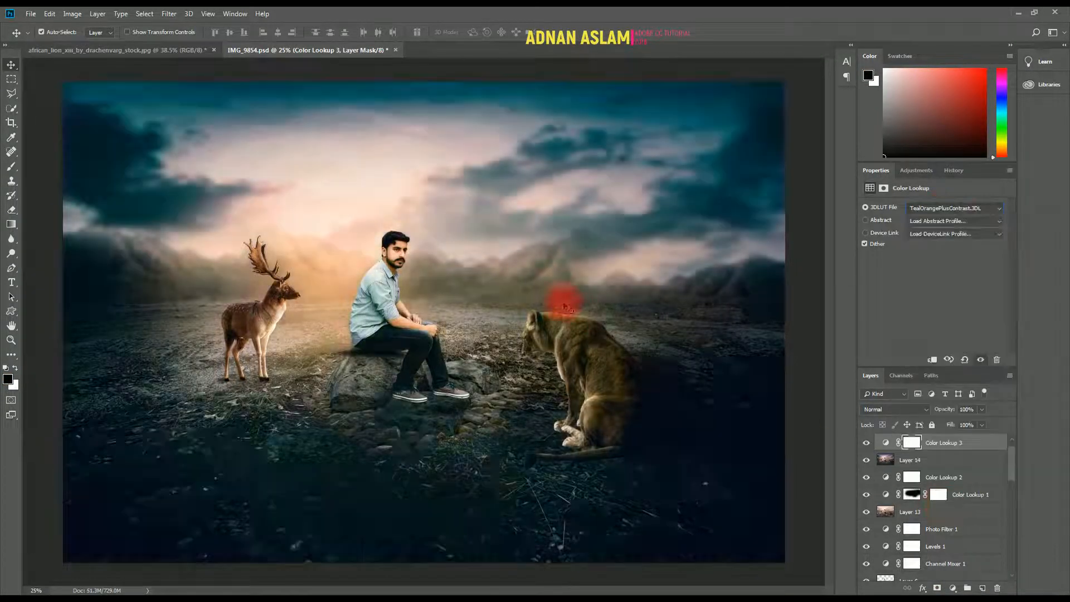
{"action": "key", "text": "Up"}
{"action": "key", "text": "Down"}
{"action": "key", "text": "Up"}
{"action": "key", "text": "Up"}
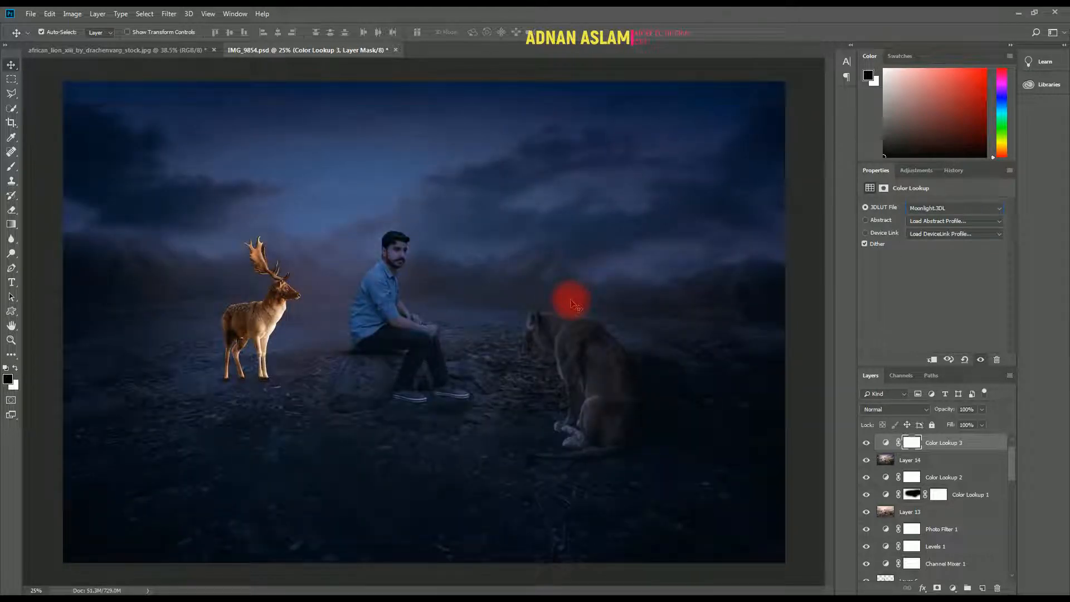
Move Layer 9 up the stack to sit between the top Color Lookup layer and the merged layer.
{"action": "scroll", "coordinate": [942, 513], "scroll_direction": "up", "scroll_amount": 1}
{"action": "left_click_drag", "start_coordinate": [928, 461], "coordinate": [930, 441]}
Choose the Fuji F125 Kodak 2395 LUT for the top Color Lookup layer and reduce its opacity to 50%.
{"action": "key", "text": "Up"}
{"action": "key", "text": "Up"}
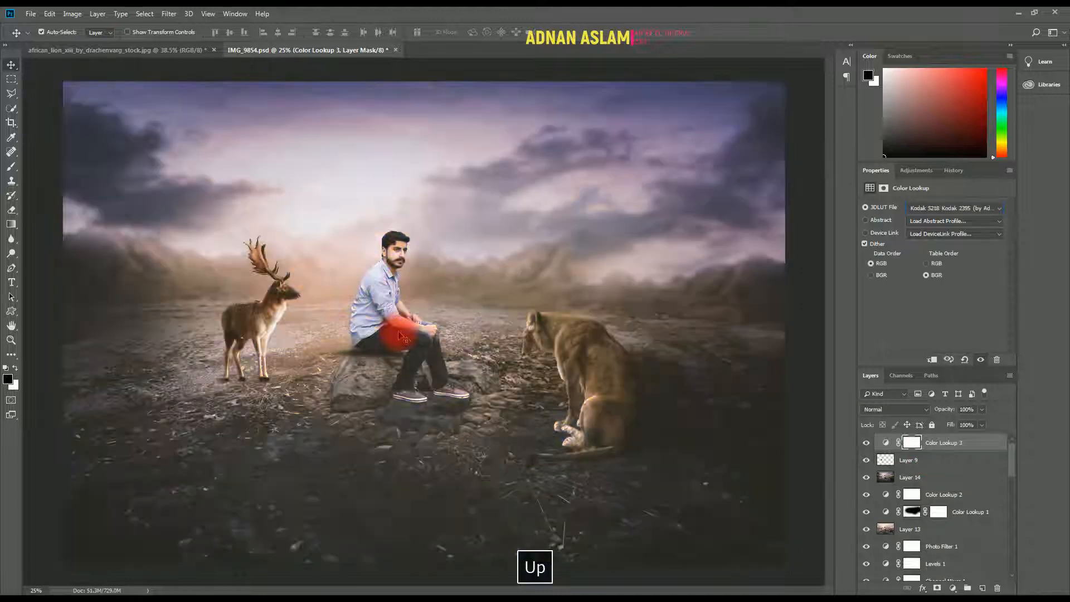
{"action": "key", "text": "Up"}
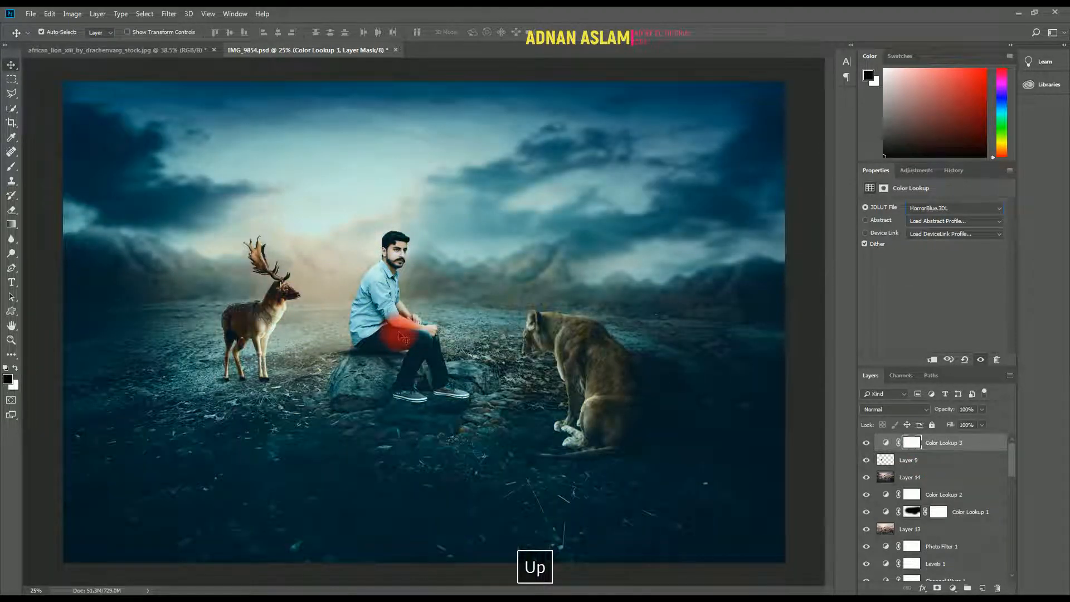
{"action": "key", "text": "Up"}
{"action": "key", "text": "Up"}
{"action": "key", "text": "Up"}
{"action": "key", "text": "Up"}
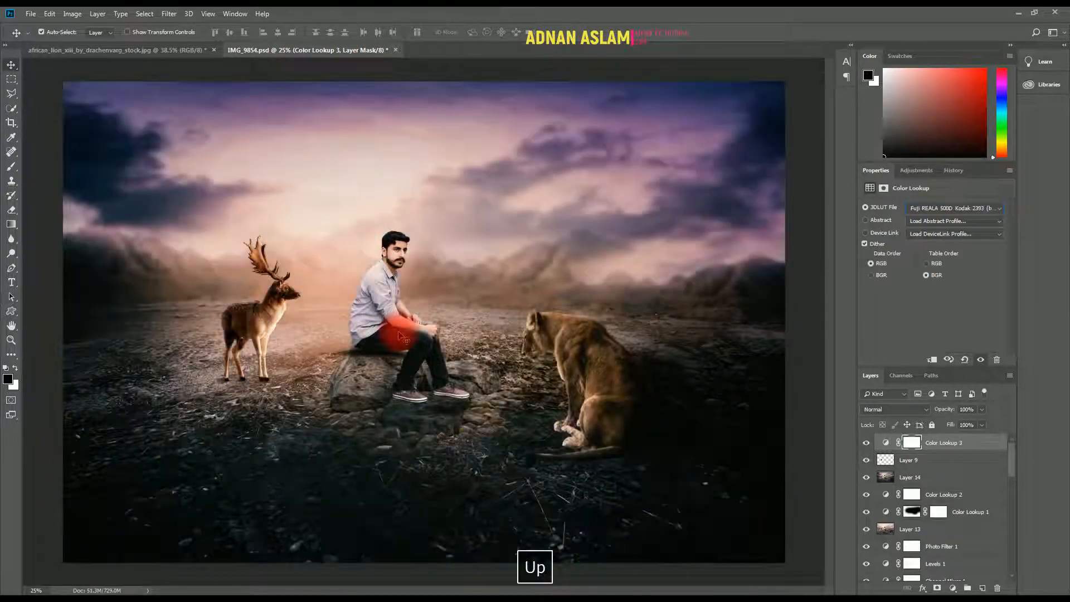
{"action": "key", "text": "Down"}
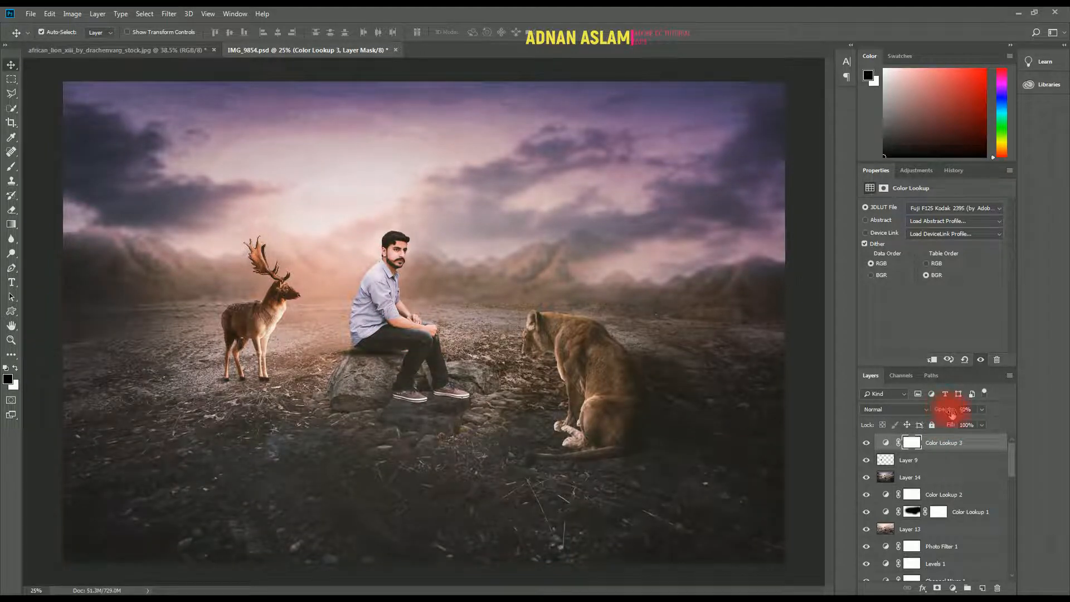
Paint black on the top Color Lookup layer's mask across the sky and midground with a 1700-pixel brush and save the document.
{"action": "left_click", "coordinate": [912, 443]}
{"action": "key", "text": "b"}
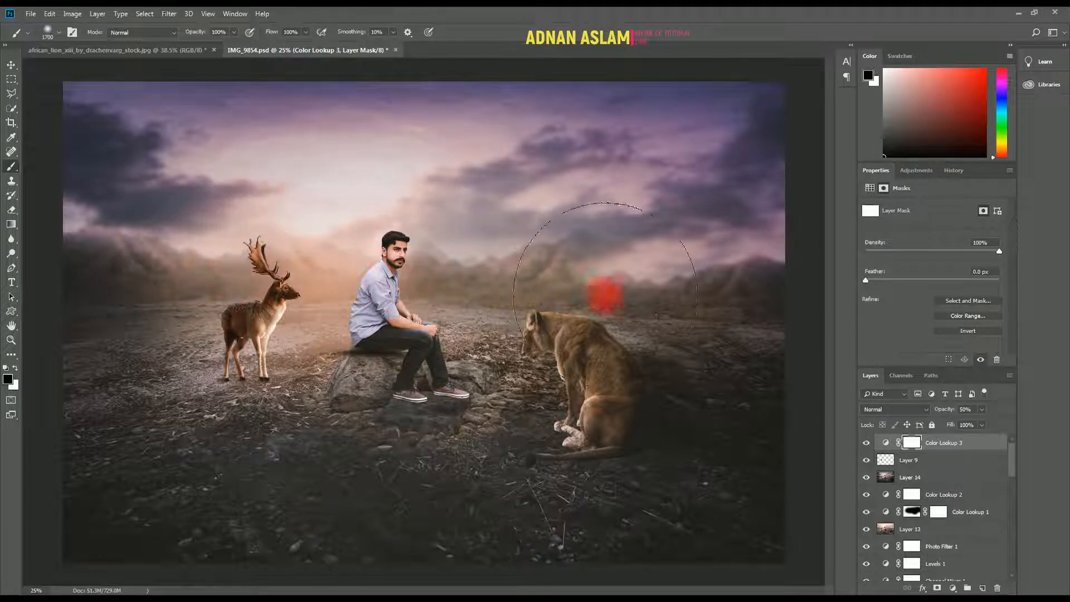
{"action": "mouse_move", "coordinate": [185, 276]}
{"action": "left_mouse_down"}
{"action": "mouse_move", "coordinate": [688, 151]}
{"action": "mouse_move", "coordinate": [187, 165]}
{"action": "mouse_move", "coordinate": [336, 209]}
{"action": "mouse_move", "coordinate": [606, 209]}
{"action": "left_mouse_up"}
{"action": "key", "text": "v"}
{"action": "key", "text": "ctrl+s"}
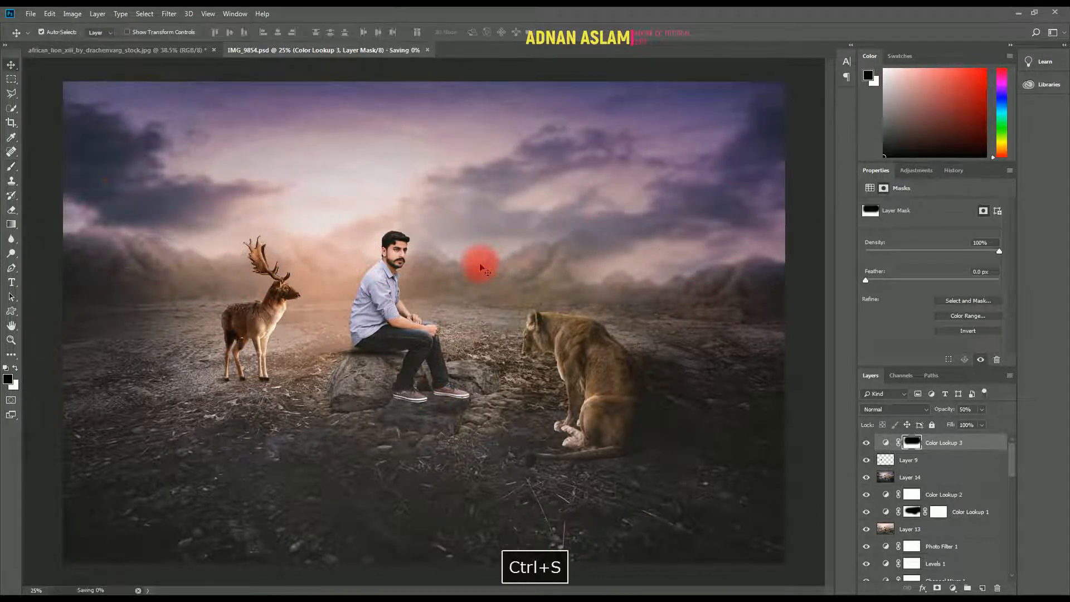